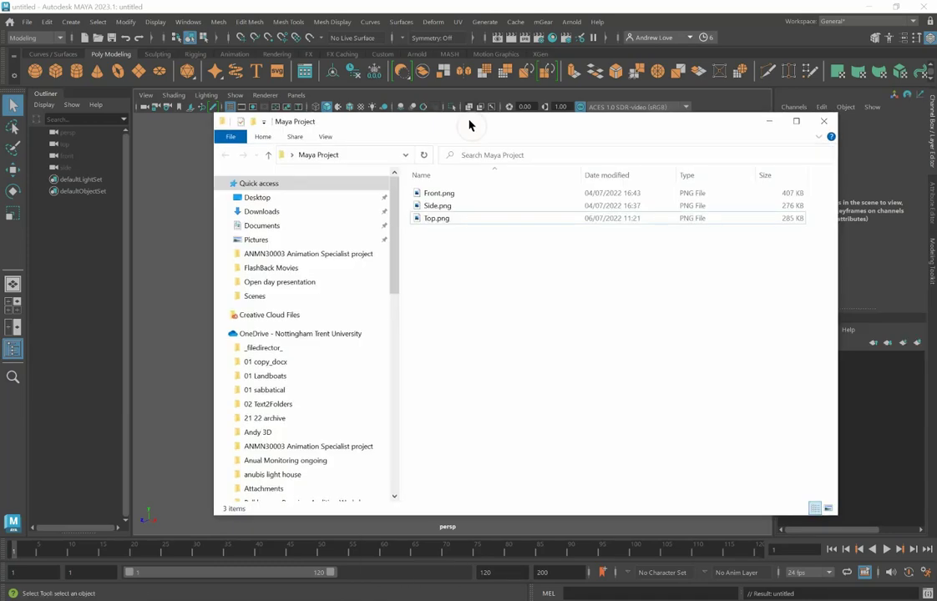
Set Desktop > Maya Project as the current project and create its default workspace
{"action": "left_click_drag", "start_coordinate": [470, 125], "coordinate": [422, 130]}
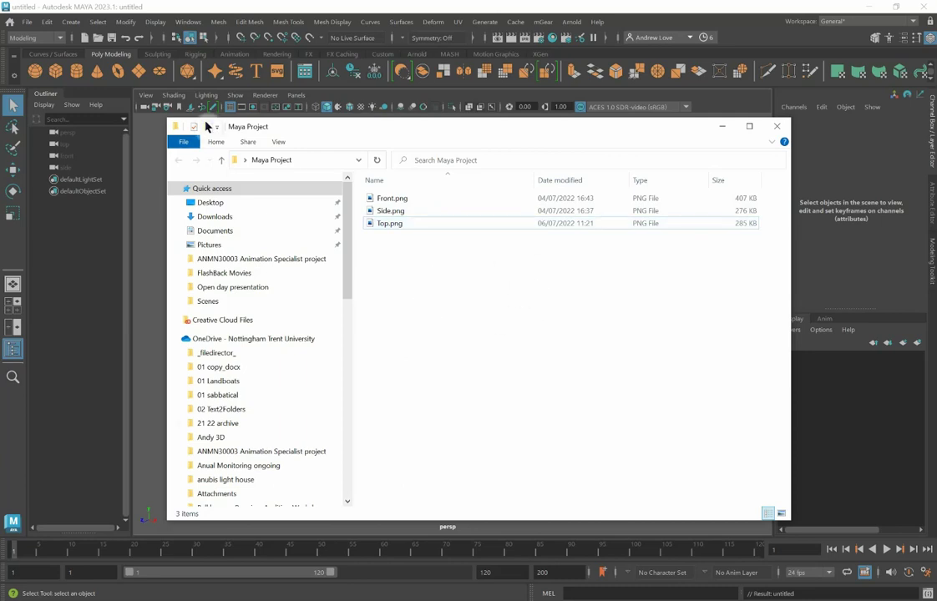
{"action": "left_click", "coordinate": [26, 21]}
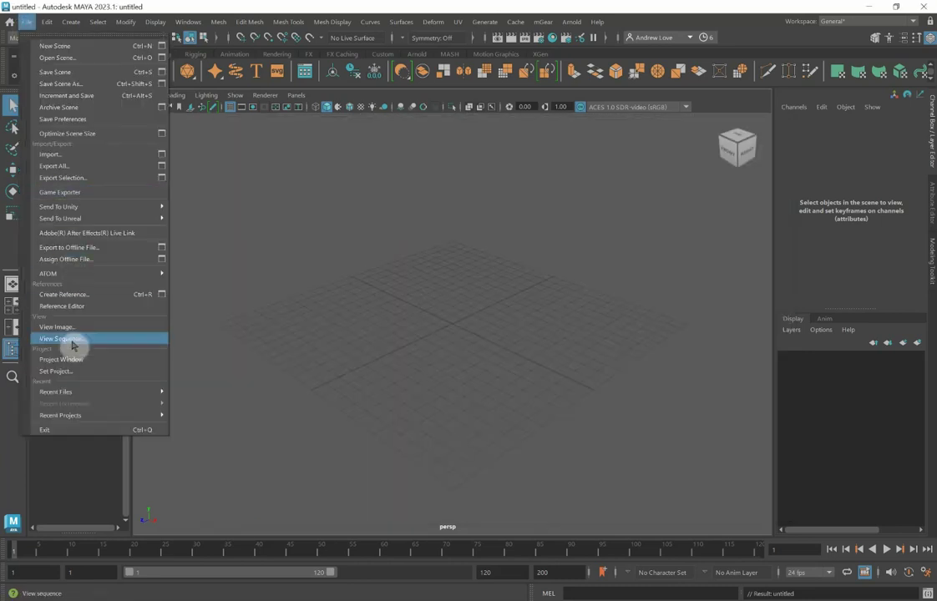
{"action": "left_click", "coordinate": [77, 371]}
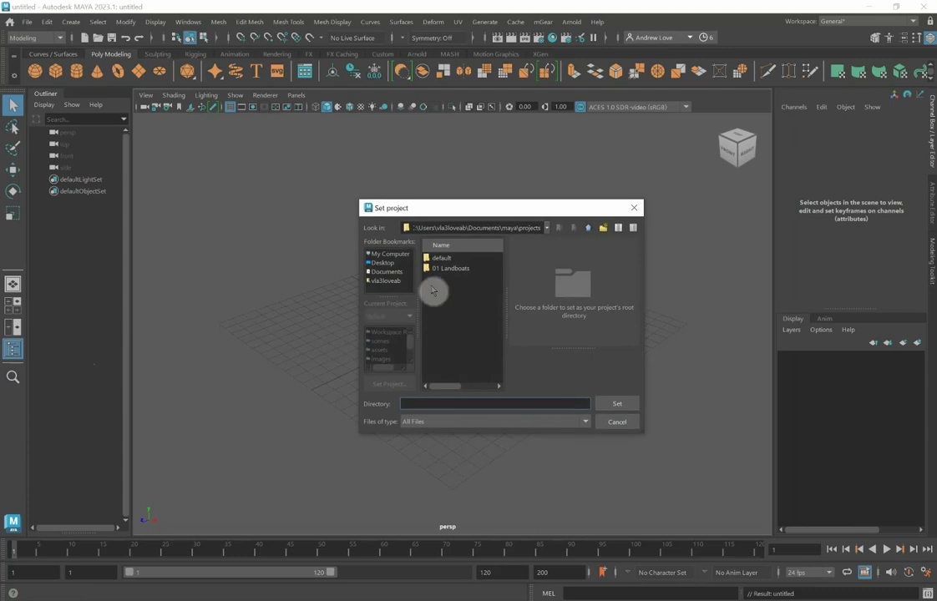
{"action": "left_click", "coordinate": [382, 262]}
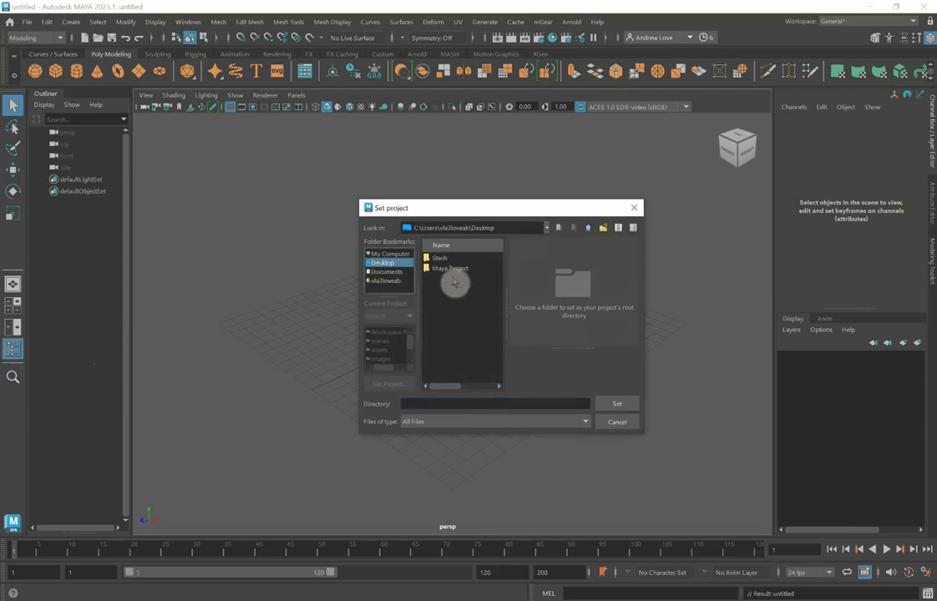
{"action": "left_click", "coordinate": [449, 269]}
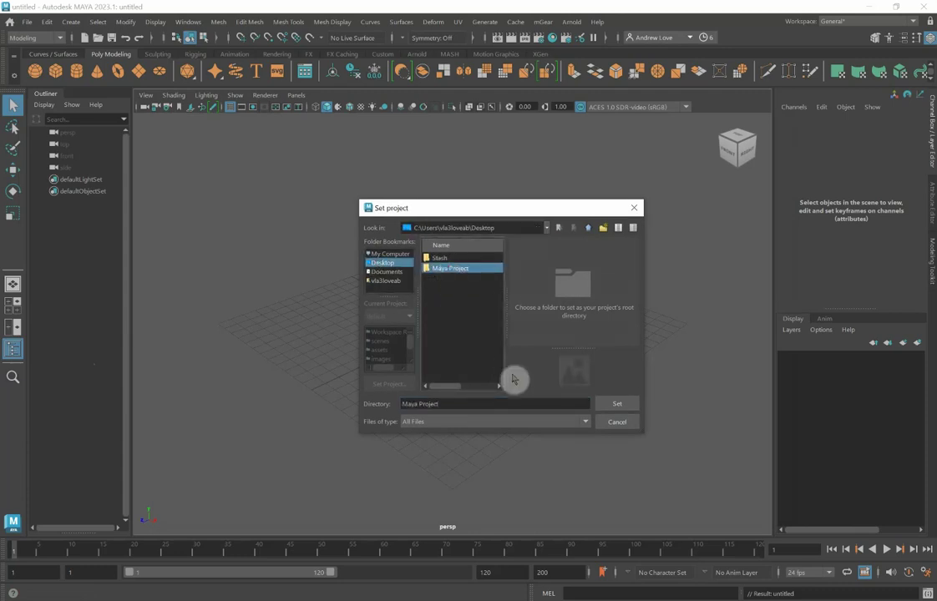
{"action": "left_click", "coordinate": [614, 405]}
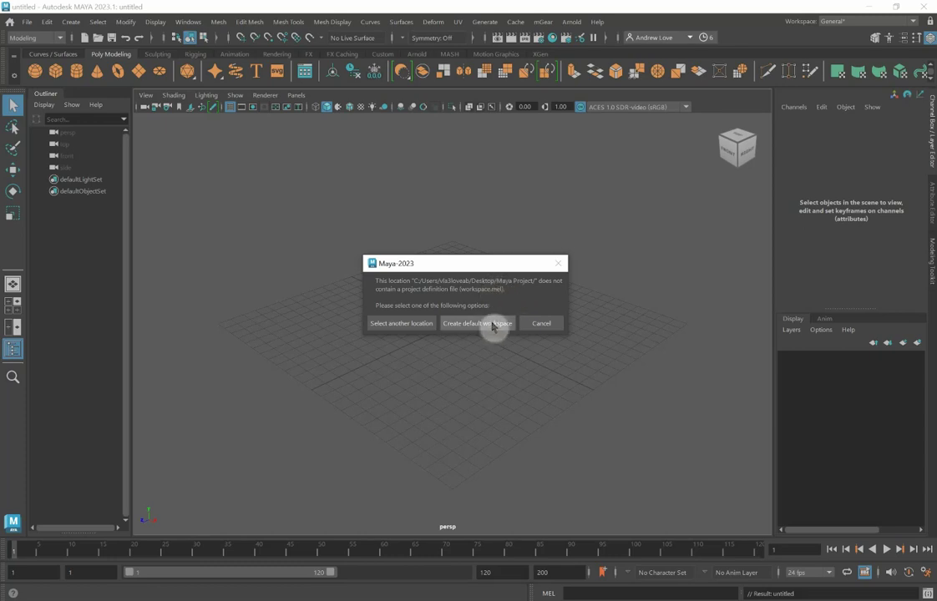
{"action": "left_click", "coordinate": [493, 324]}
{"action": "left_click", "coordinate": [353, 586]}
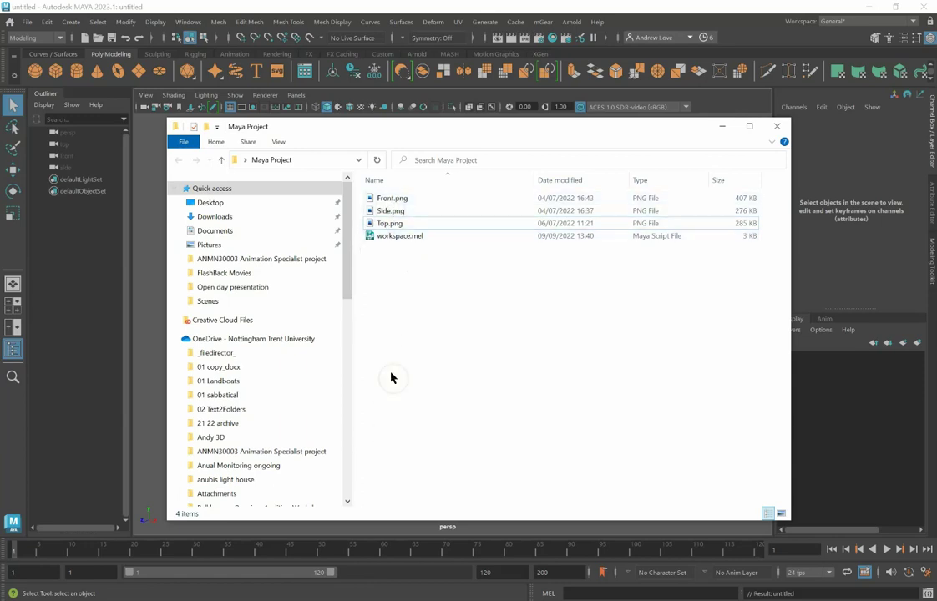
Accept the standard project folder layout in the Project Window
{"action": "left_click", "coordinate": [27, 22]}
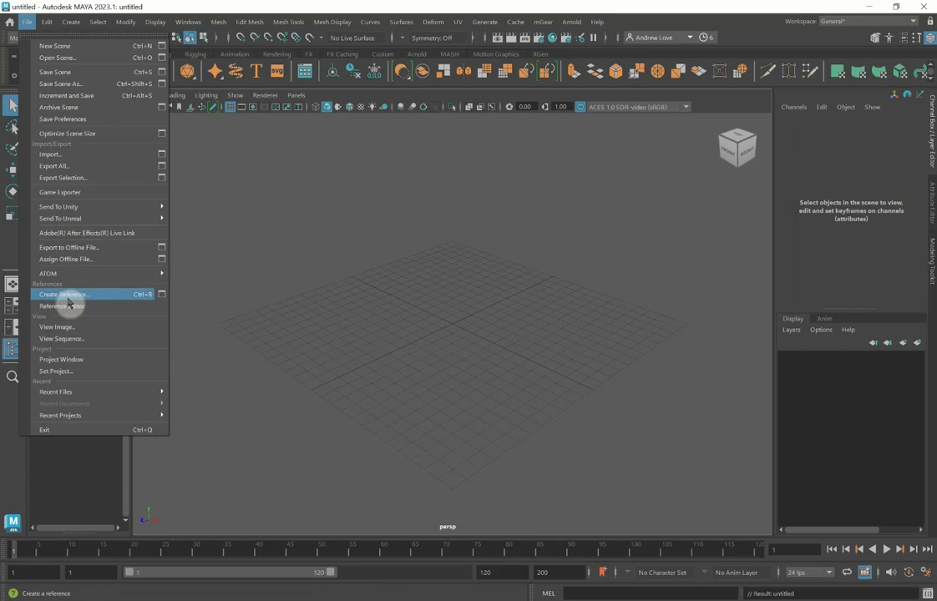
{"action": "left_click", "coordinate": [64, 361]}
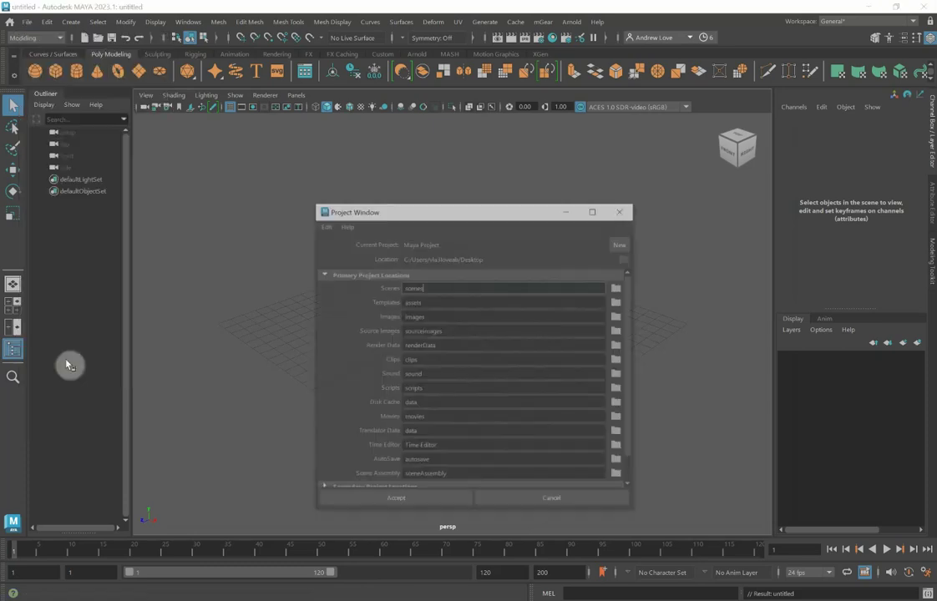
{"action": "left_click_drag", "start_coordinate": [410, 210], "coordinate": [398, 181]}
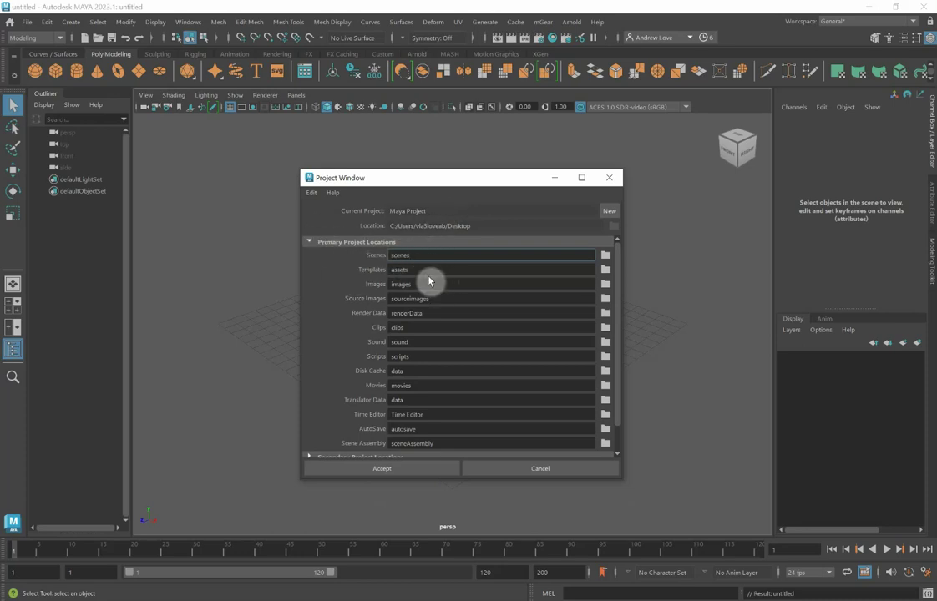
{"action": "left_click", "coordinate": [394, 470]}
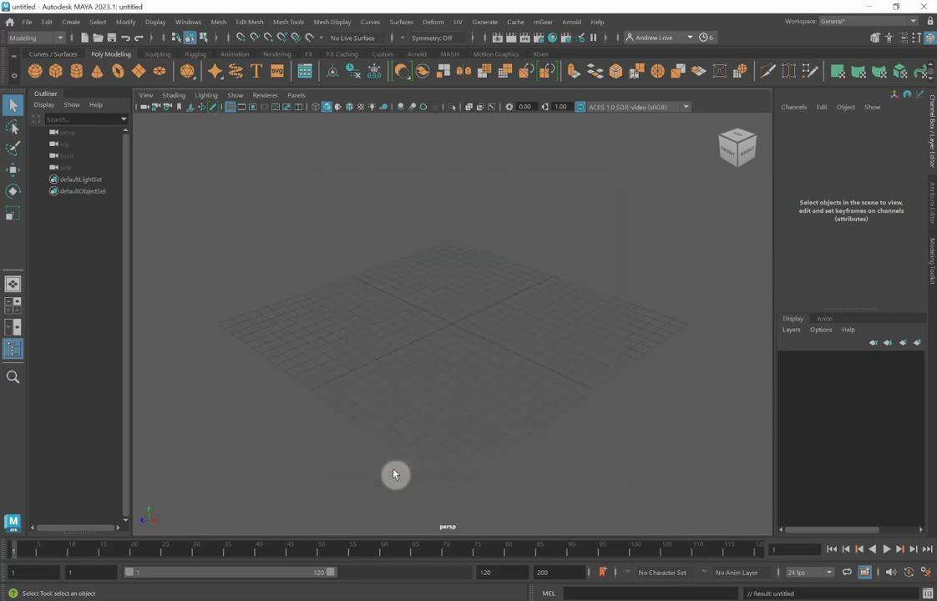
Move Front.png, Side.png and Top.png into the sourceimages folder in Explorer
{"action": "key", "text": "alt+Tab"}
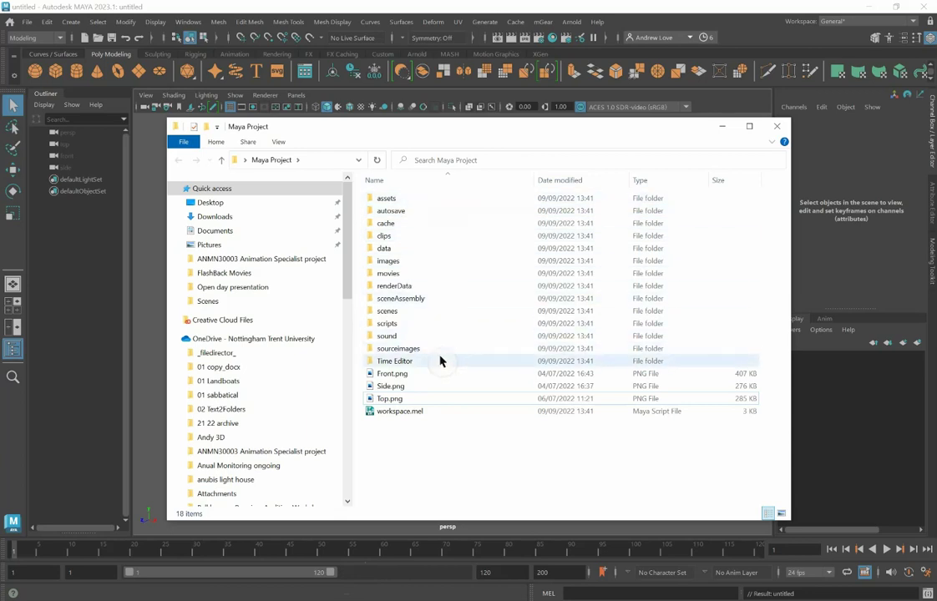
{"action": "left_click", "coordinate": [391, 373]}
{"action": "left_click", "coordinate": [390, 386], "text": "shift"}
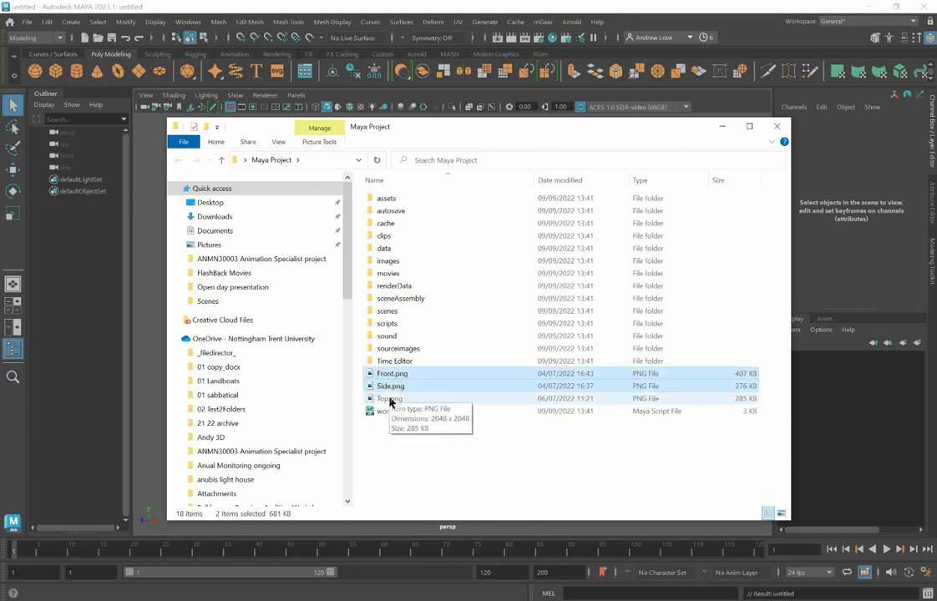
{"action": "left_click", "coordinate": [386, 399], "text": "shift"}
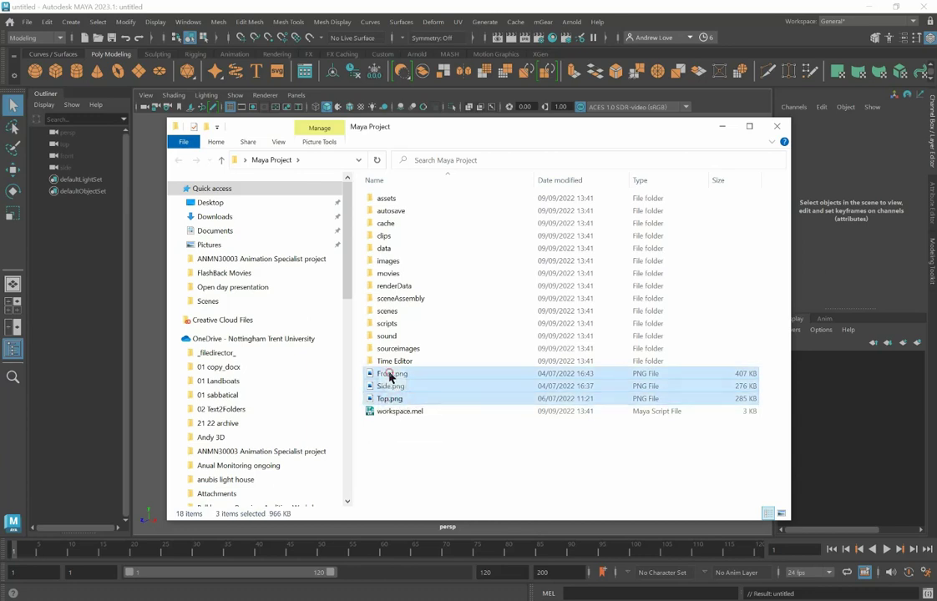
{"action": "left_click_drag", "start_coordinate": [390, 377], "coordinate": [404, 352]}
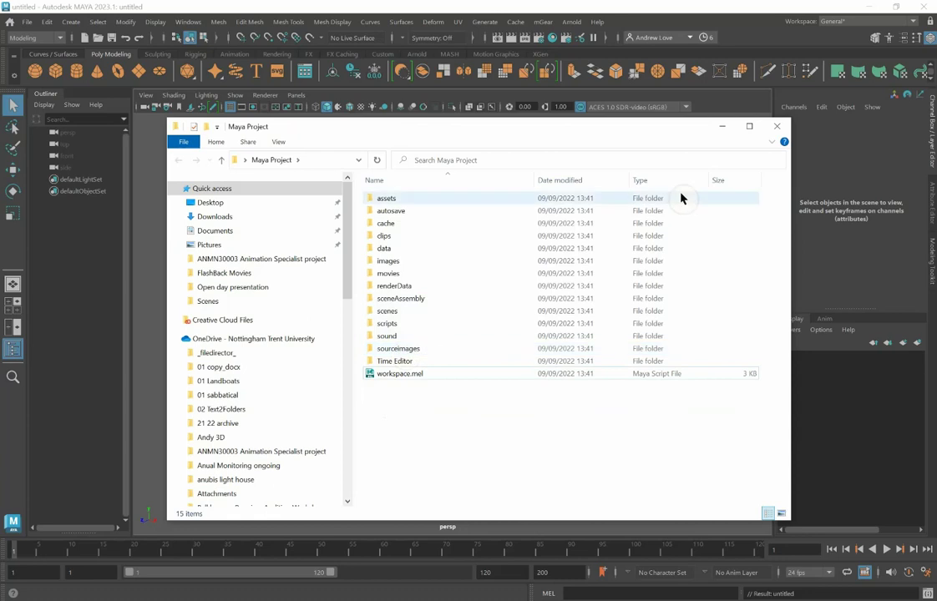
{"action": "left_click", "coordinate": [721, 127]}
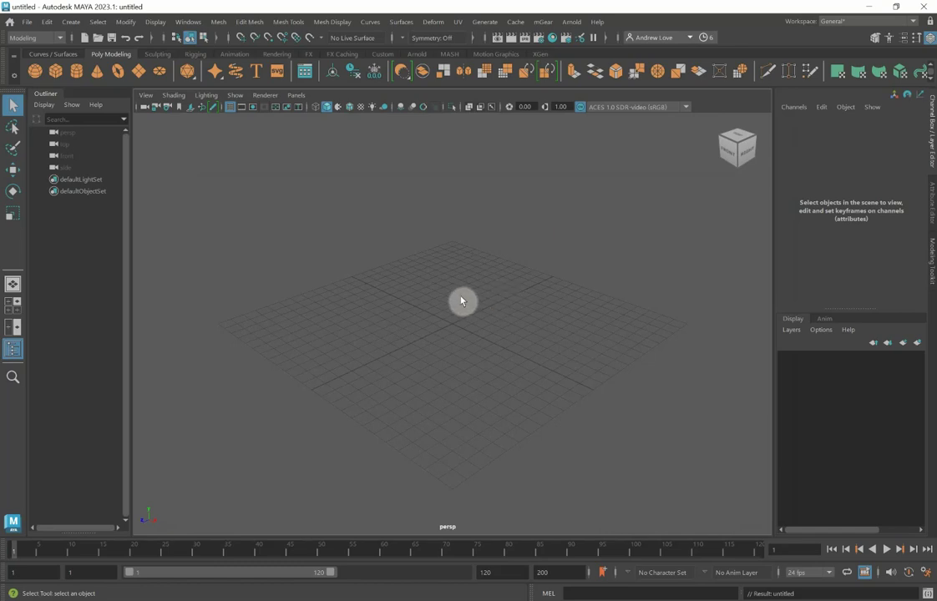
Import Front.png as an image plane in the maximized front view
{"action": "key", "text": "space"}
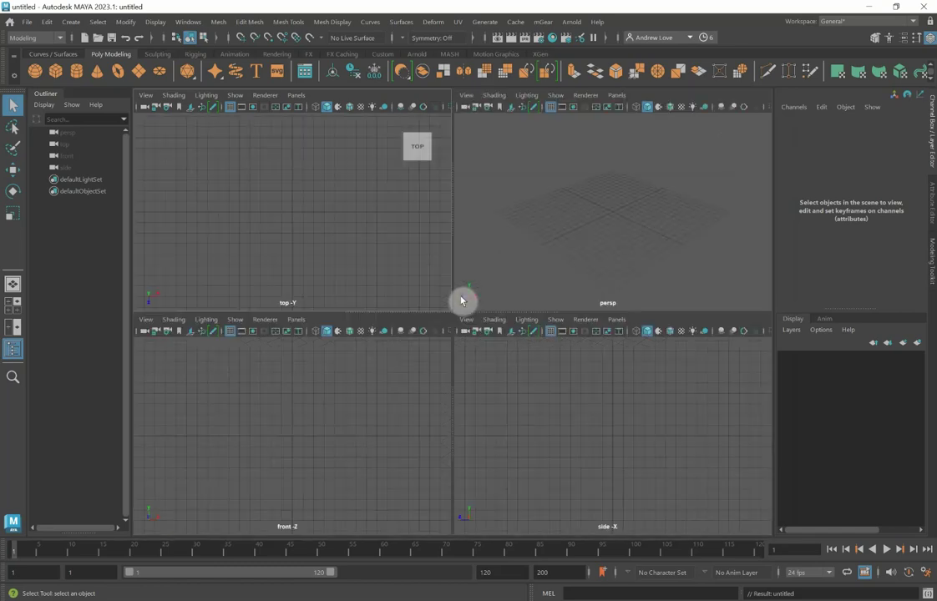
{"action": "key", "text": "space"}
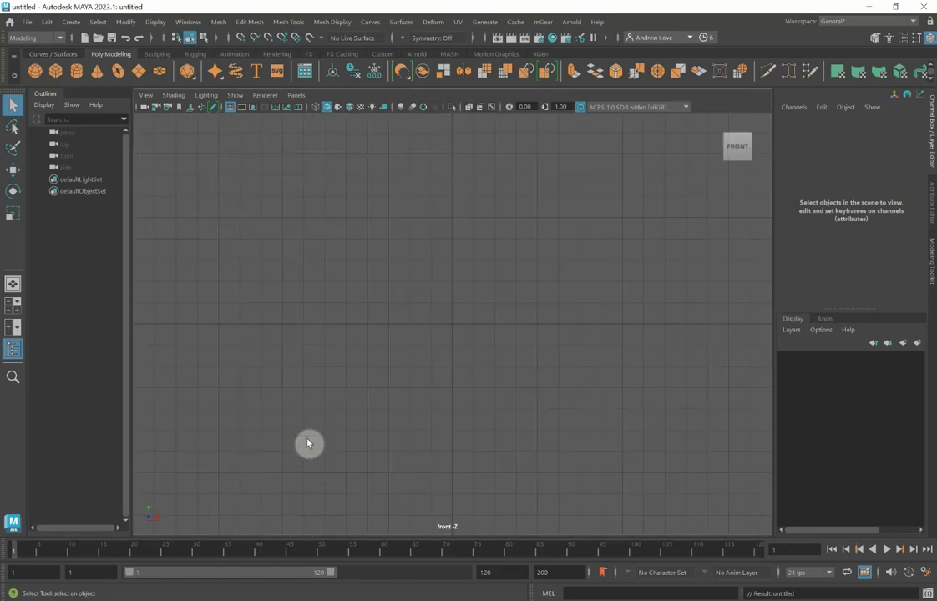
{"action": "left_click", "coordinate": [147, 98]}
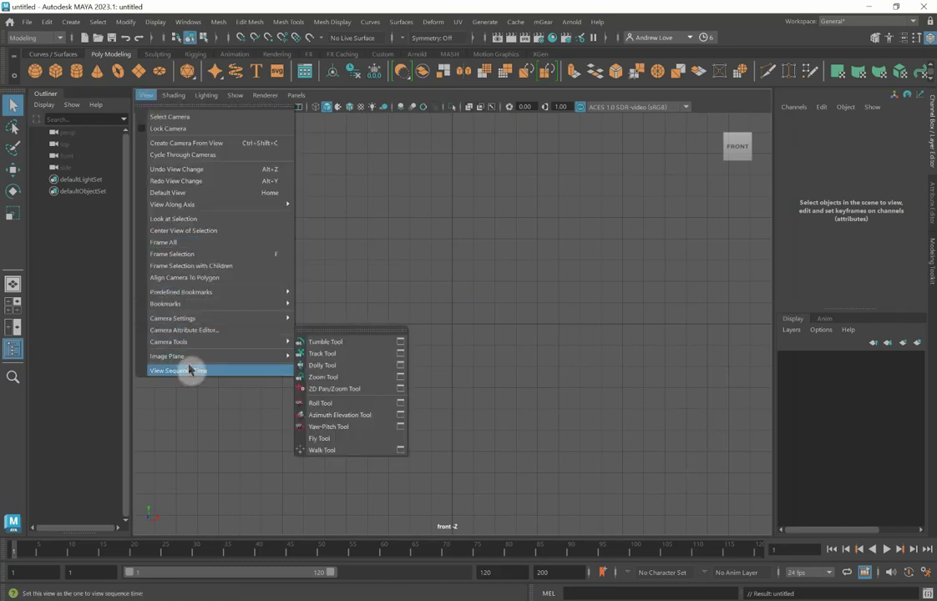
{"action": "mouse_move", "coordinate": [192, 357]}
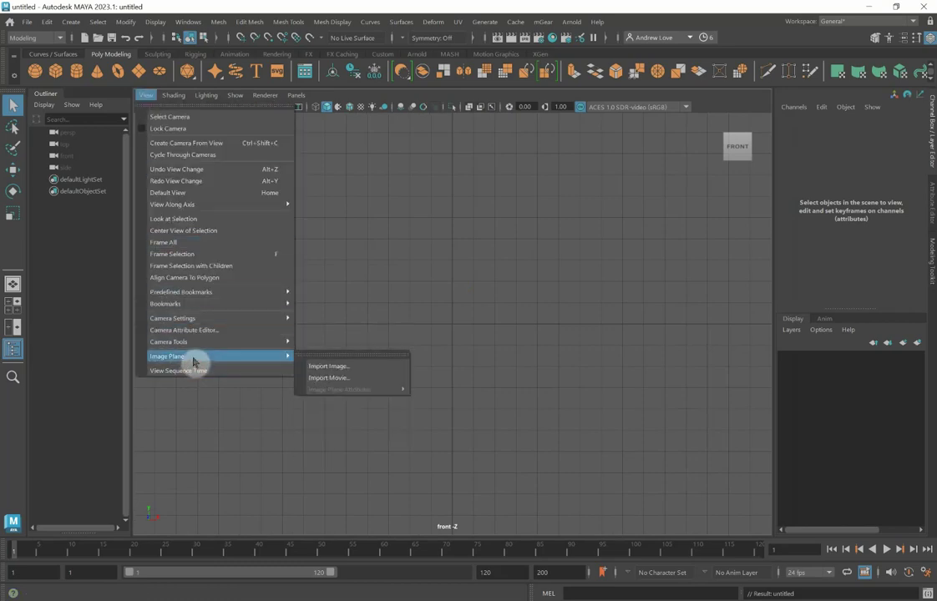
{"action": "left_click", "coordinate": [320, 368]}
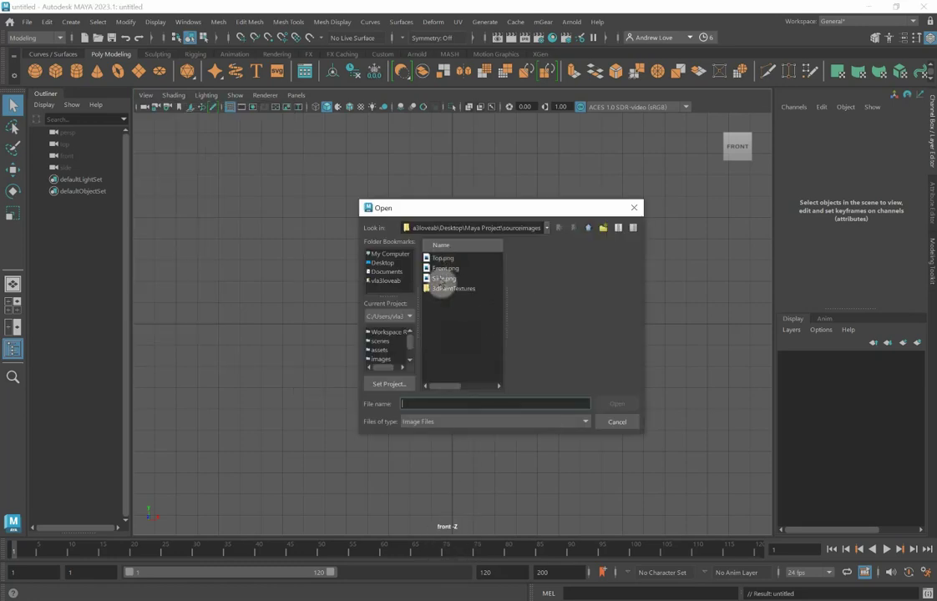
{"action": "left_click", "coordinate": [444, 268]}
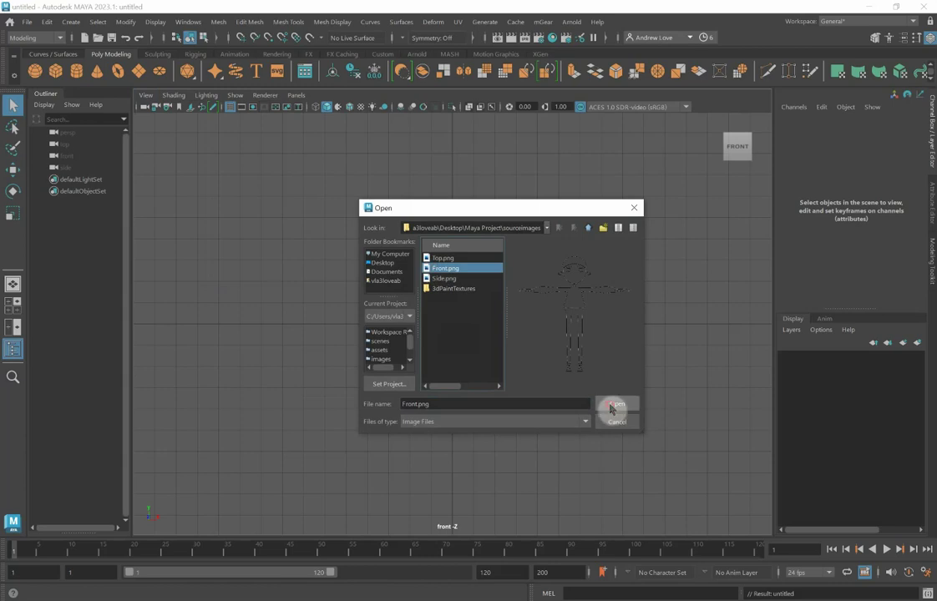
{"action": "left_click", "coordinate": [611, 406]}
{"action": "scroll", "coordinate": [582, 384], "scroll_direction": "down", "scroll_amount": 4}
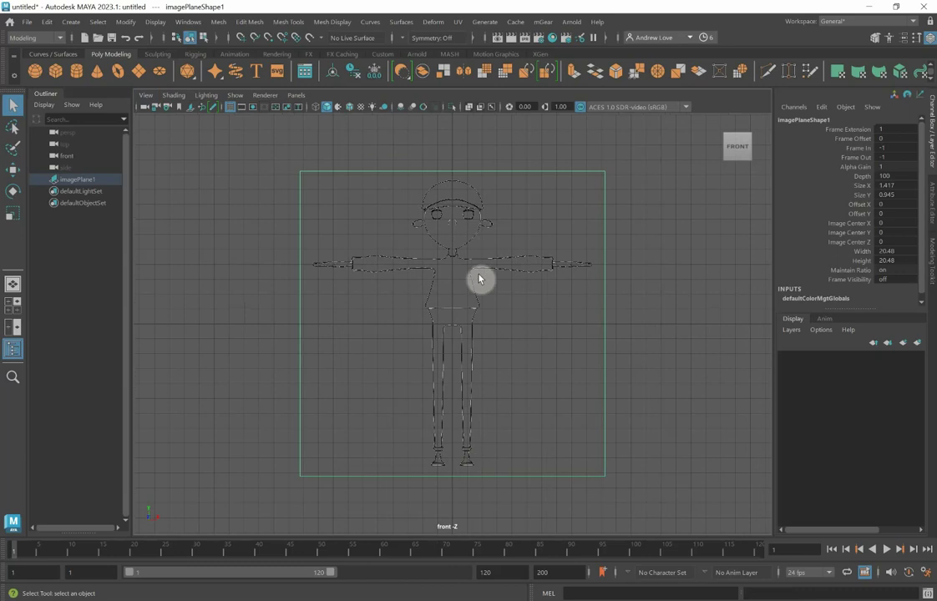
Raise the front image plane and push it back along Z in the perspective view
{"action": "key", "text": "w"}
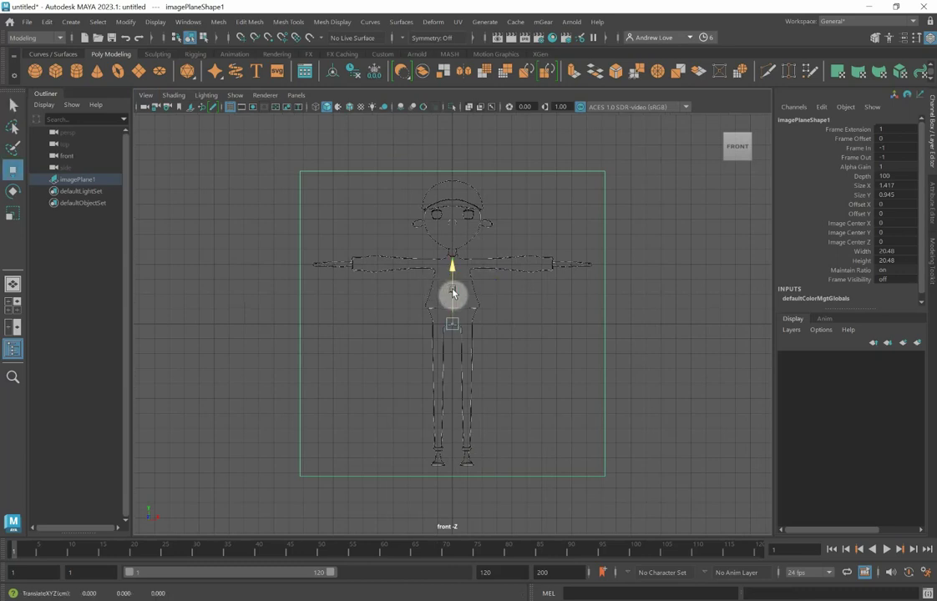
{"action": "left_click_drag", "start_coordinate": [451, 291], "coordinate": [428, 152]}
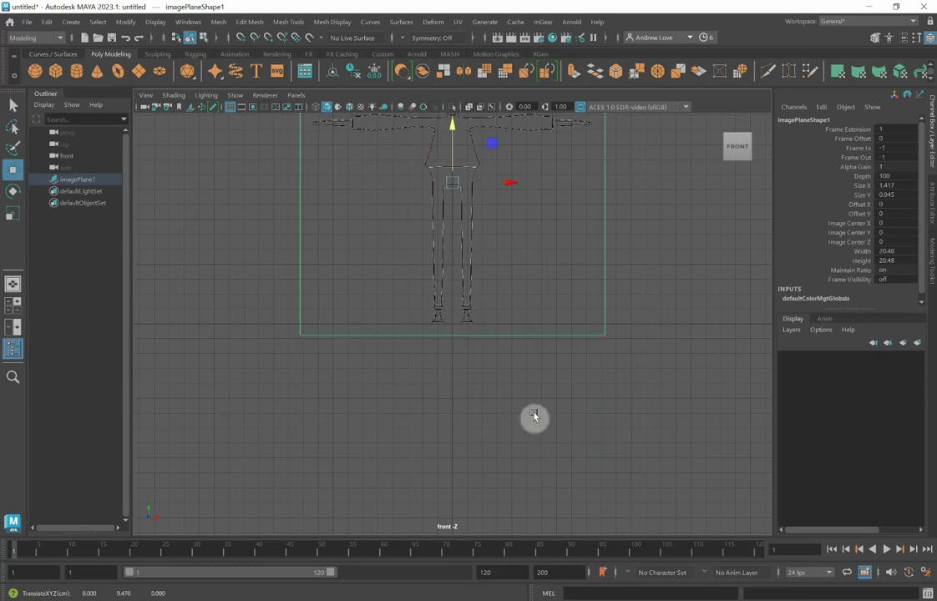
{"action": "key", "text": "space"}
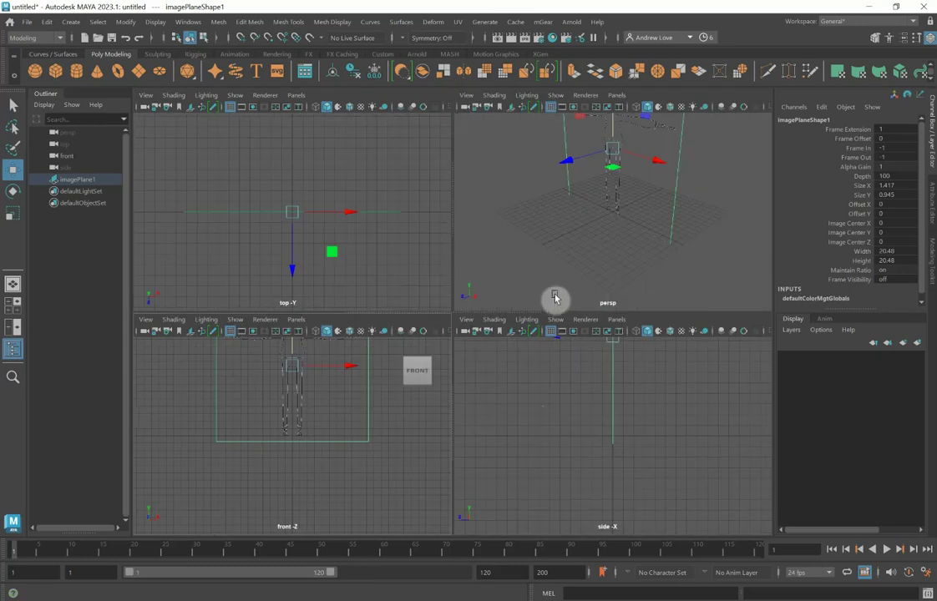
{"action": "key", "text": "space"}
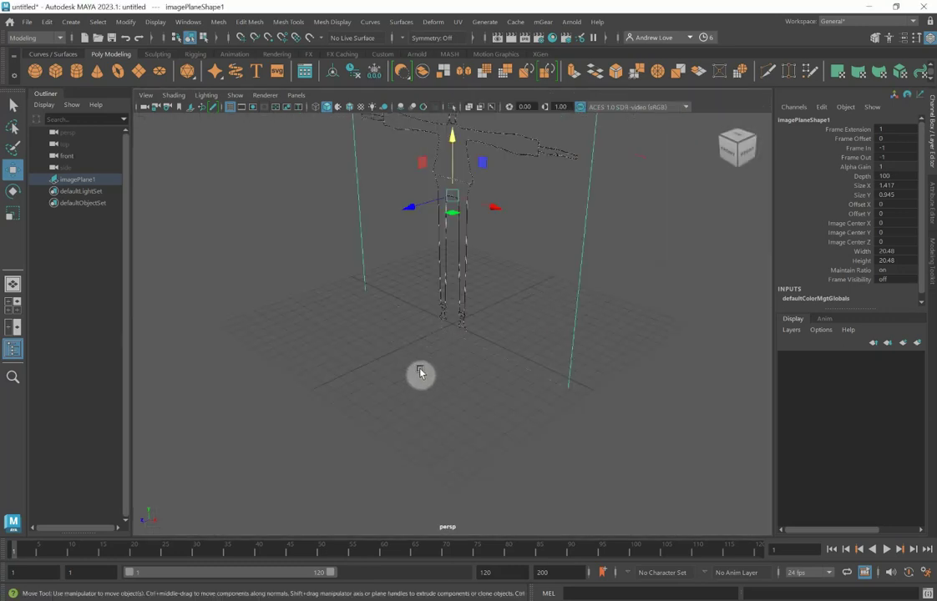
{"action": "right_click_drag", "start_coordinate": [370, 392], "coordinate": [371, 474], "text": "alt"}
{"action": "left_click", "coordinate": [361, 460]}
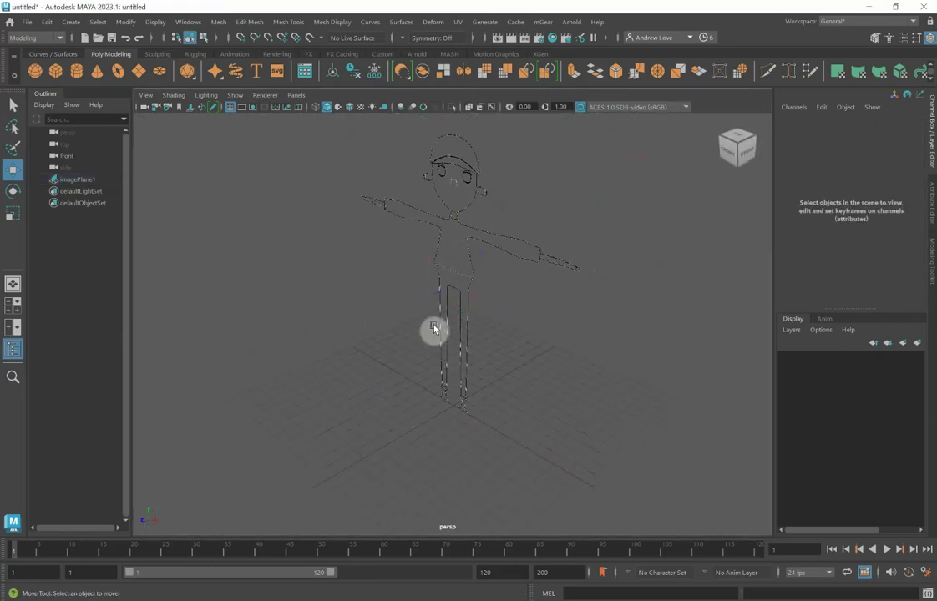
{"action": "left_click", "coordinate": [424, 329]}
{"action": "middle_click_drag", "start_coordinate": [411, 301], "coordinate": [456, 286]}
Frame the image plane in the front view, then maximize and frame the side view
{"action": "key", "text": "space"}
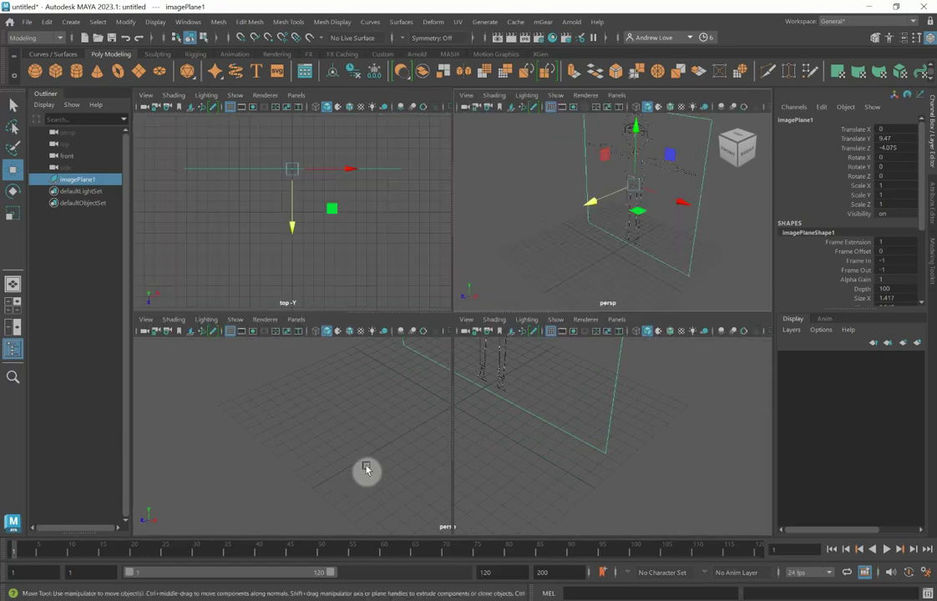
{"action": "key", "text": "space"}
{"action": "key", "text": "f"}
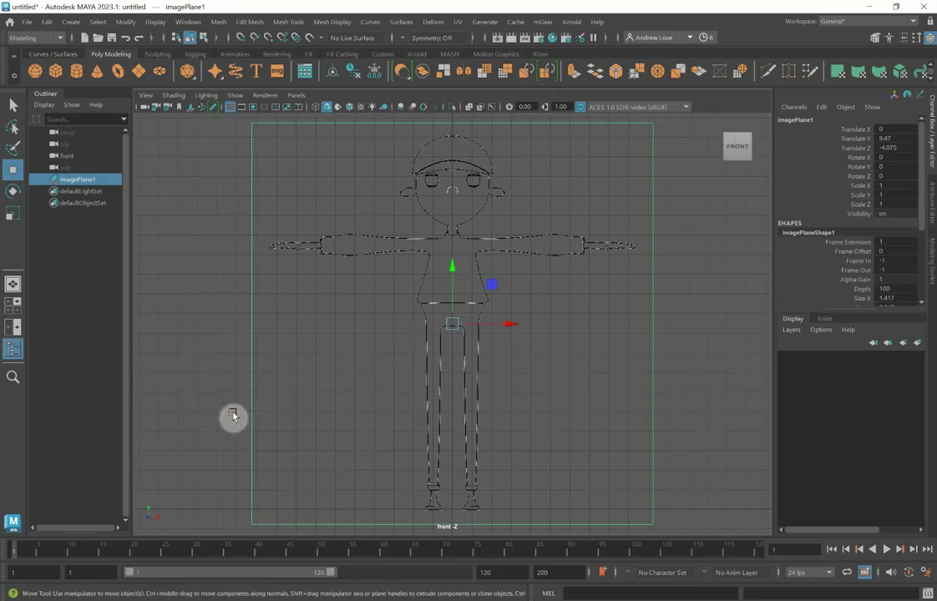
{"action": "key", "text": "space"}
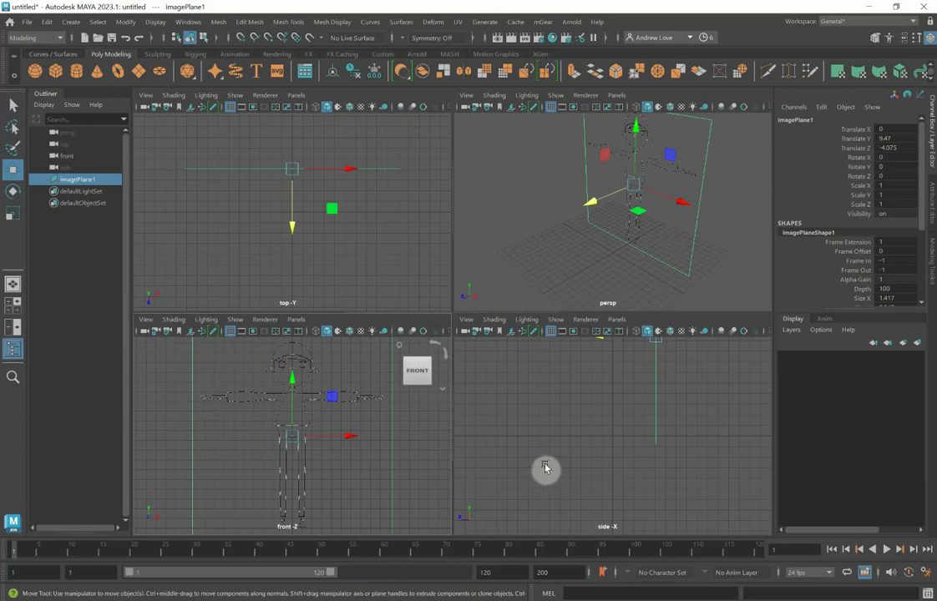
{"action": "key", "text": "space"}
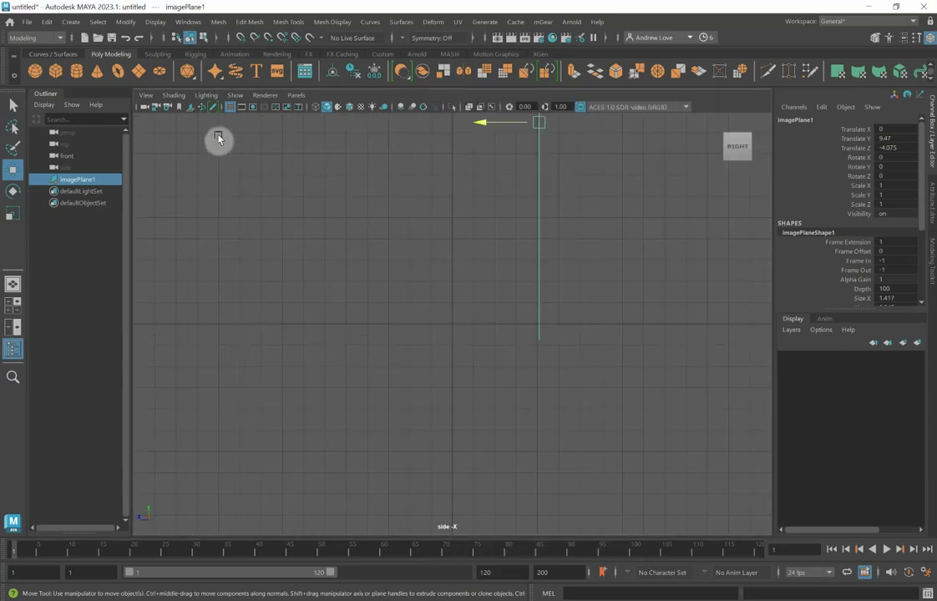
{"action": "key", "text": "f"}
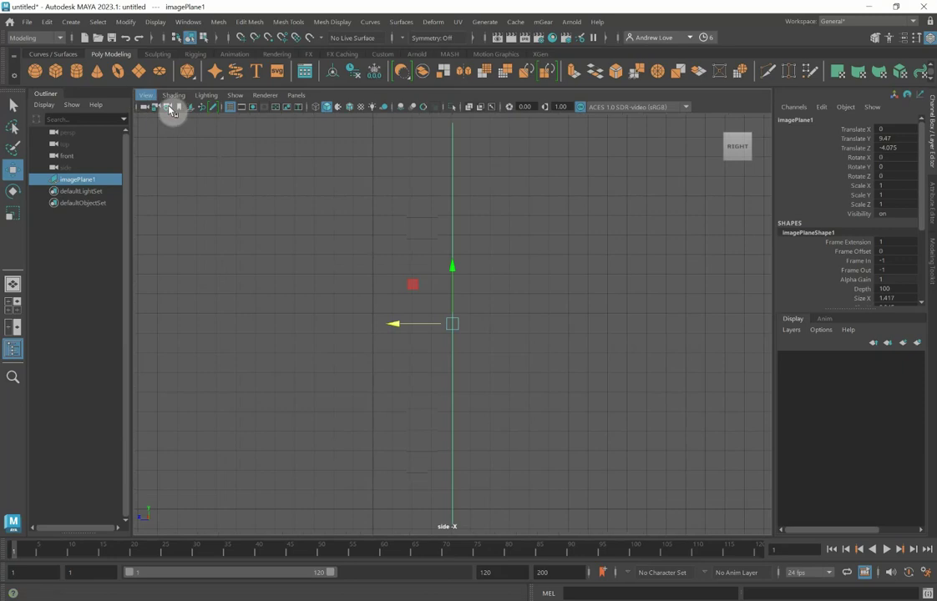
Import Side.png as an image plane in the side view
{"action": "left_click", "coordinate": [145, 99]}
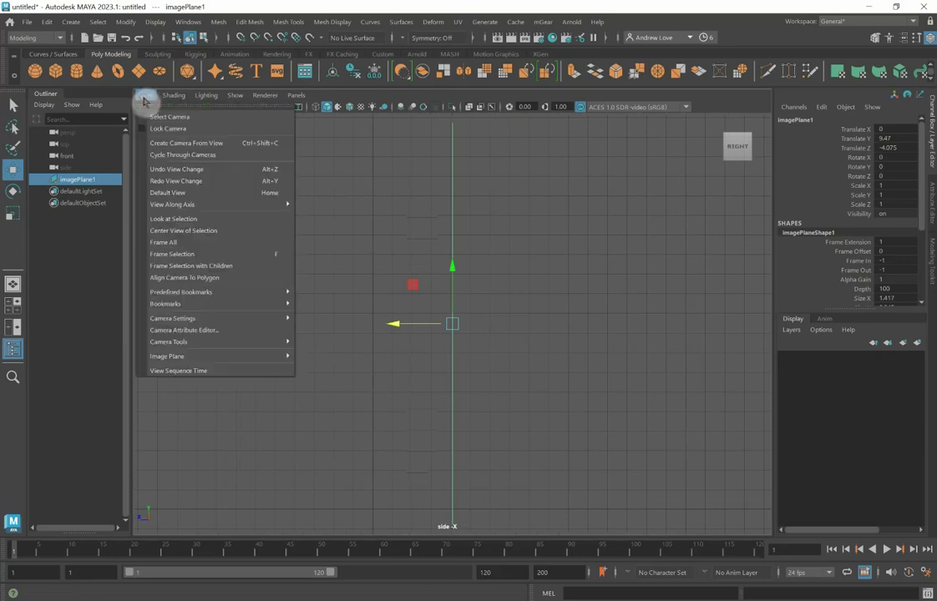
{"action": "mouse_move", "coordinate": [257, 359]}
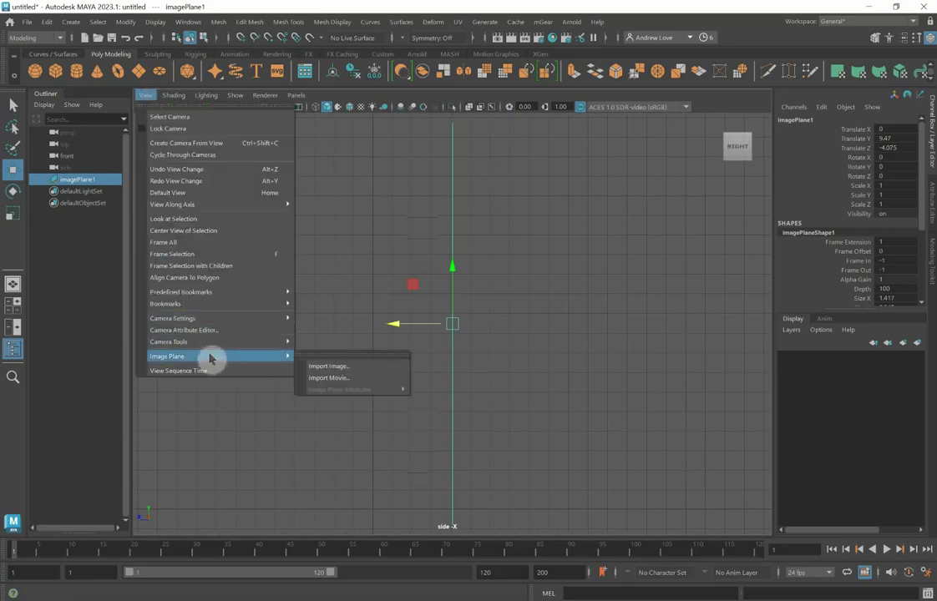
{"action": "left_click", "coordinate": [315, 366]}
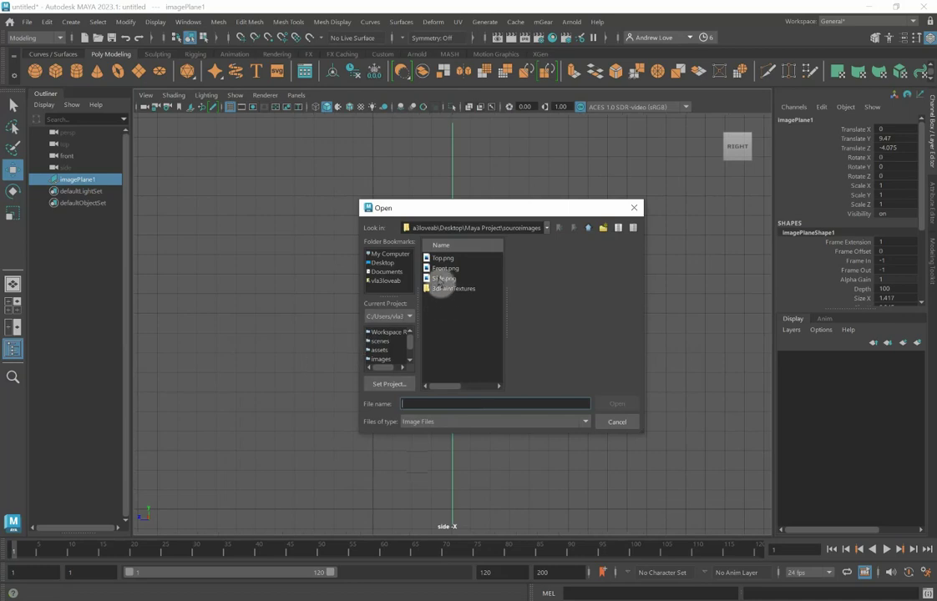
{"action": "left_click", "coordinate": [437, 279]}
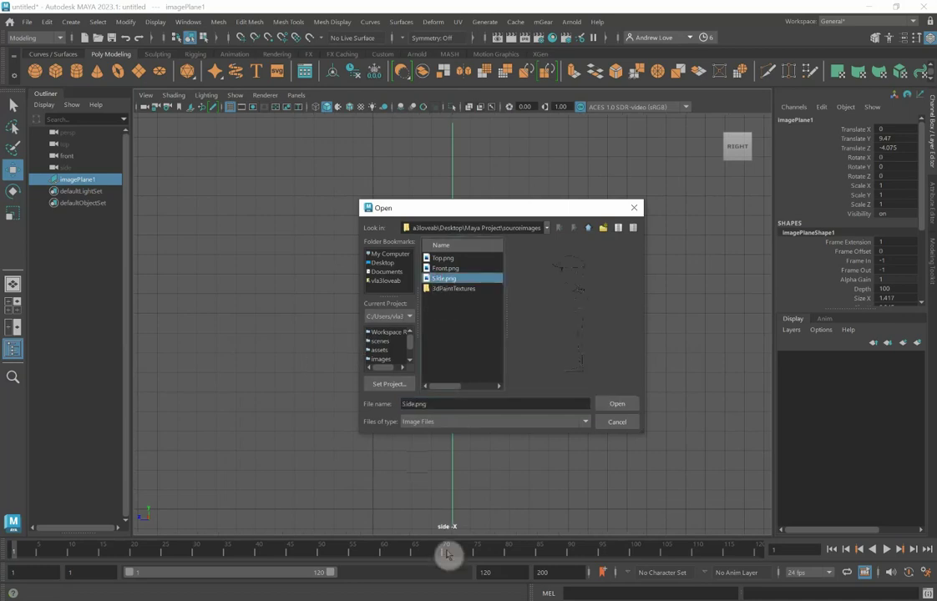
{"action": "left_click", "coordinate": [617, 404]}
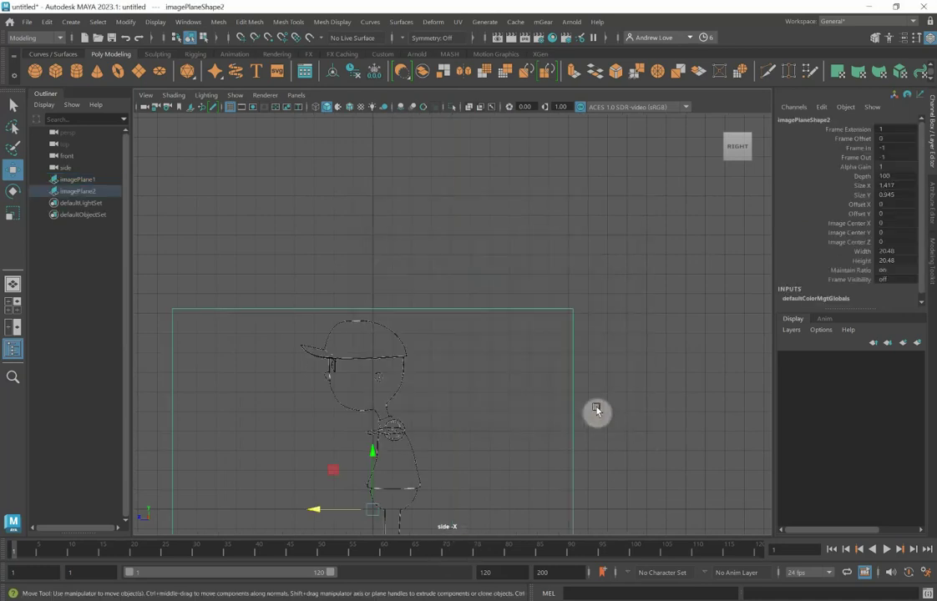
Raise the side image plane and slide it along X, then maximize the top view
{"action": "left_click_drag", "start_coordinate": [372, 478], "coordinate": [354, 291]}
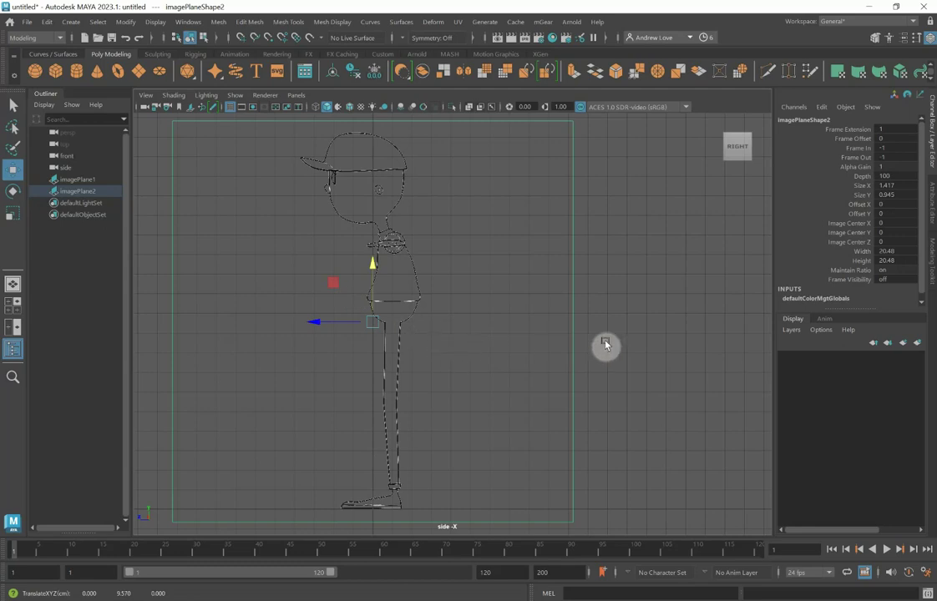
{"action": "key", "text": "space"}
{"action": "key", "text": "space"}
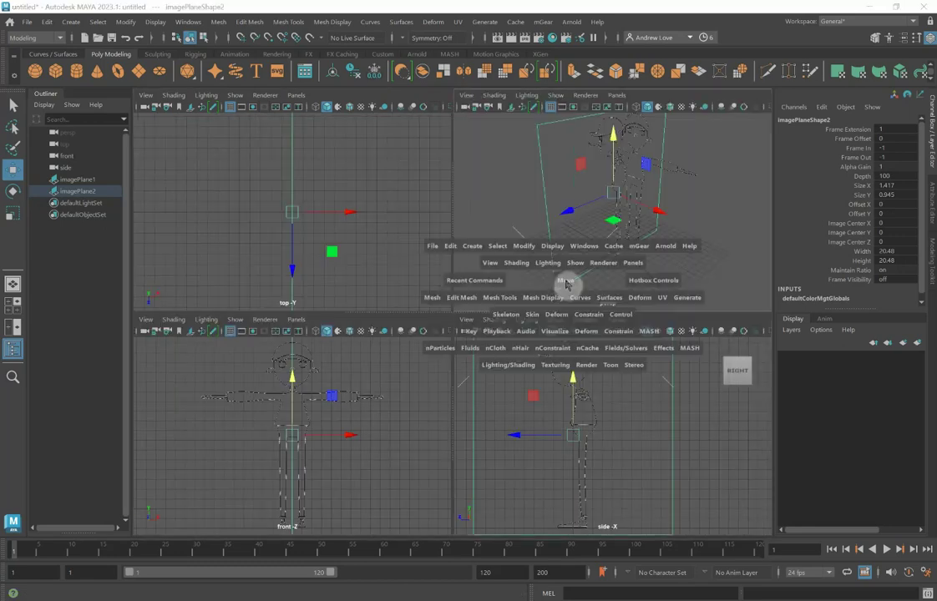
{"action": "left_click_drag", "start_coordinate": [505, 309], "coordinate": [397, 278]}
{"action": "left_click_drag", "start_coordinate": [359, 373], "coordinate": [402, 361], "text": "alt"}
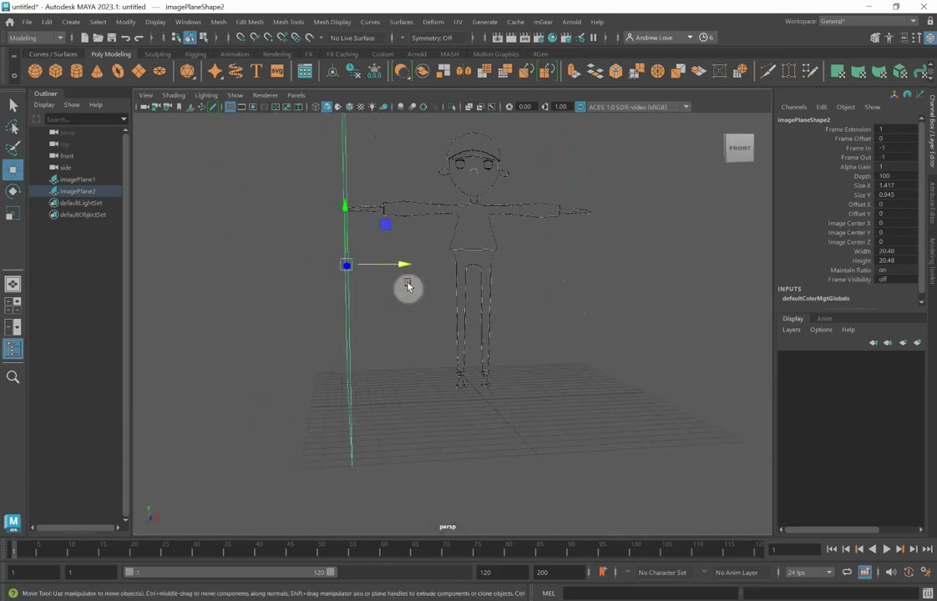
{"action": "left_click_drag", "start_coordinate": [408, 264], "coordinate": [403, 264]}
{"action": "left_click_drag", "start_coordinate": [535, 296], "coordinate": [516, 319], "text": "alt"}
{"action": "left_click", "coordinate": [540, 349]}
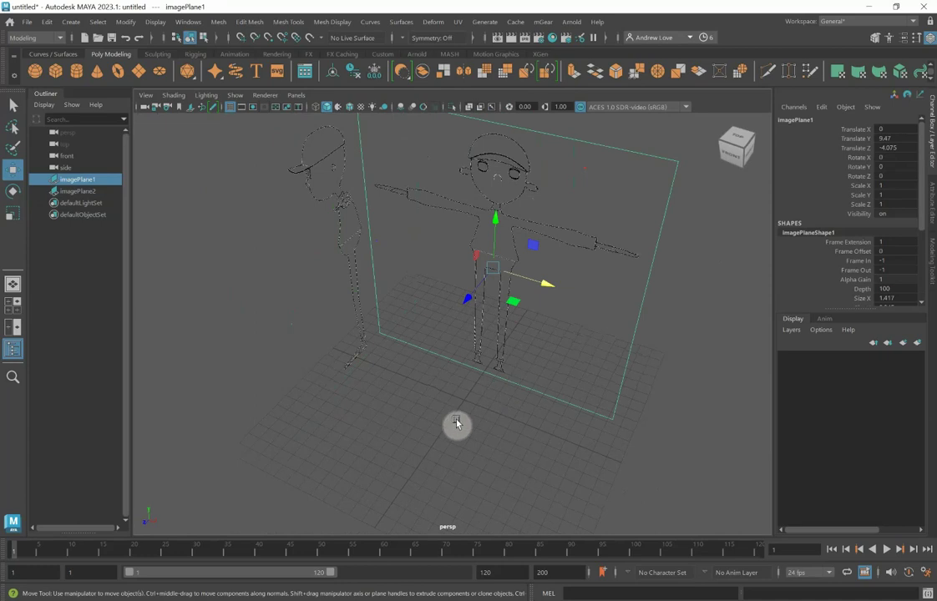
{"action": "key", "text": "space"}
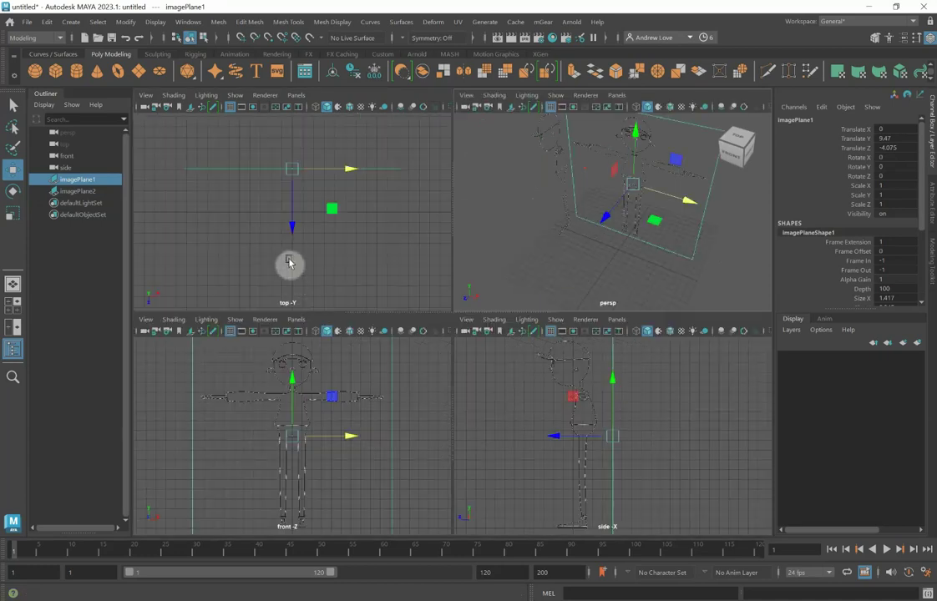
{"action": "key", "text": "space"}
{"action": "left_click", "coordinate": [150, 96]}
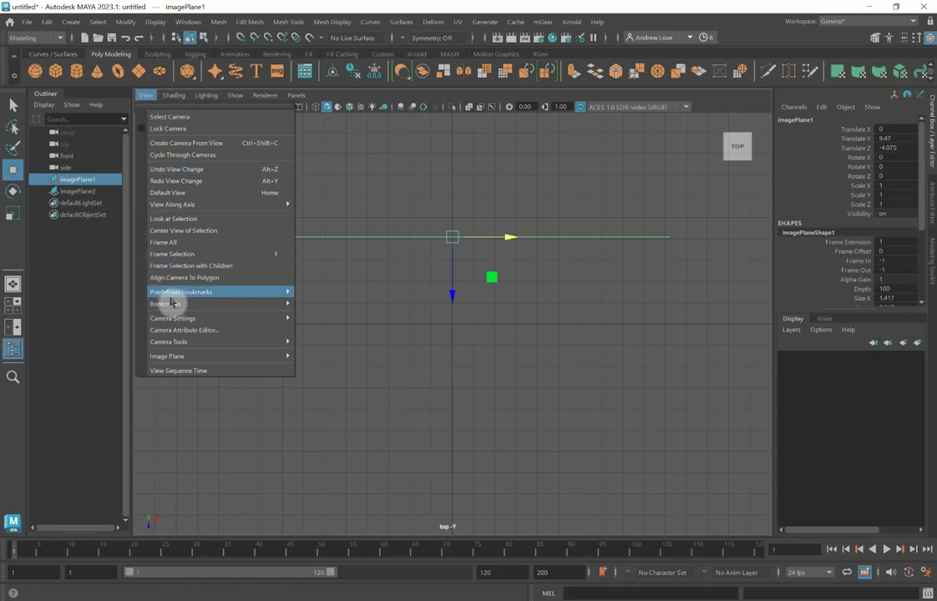
Import Top.png as imagePlane3 in the top view and return to four views
{"action": "mouse_move", "coordinate": [192, 359]}
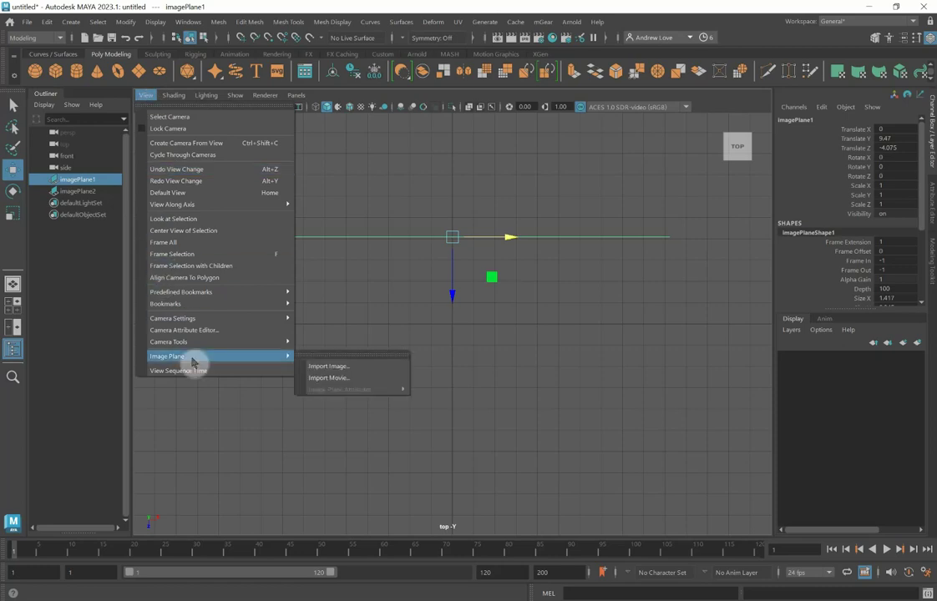
{"action": "left_click", "coordinate": [321, 370]}
{"action": "left_click", "coordinate": [443, 259]}
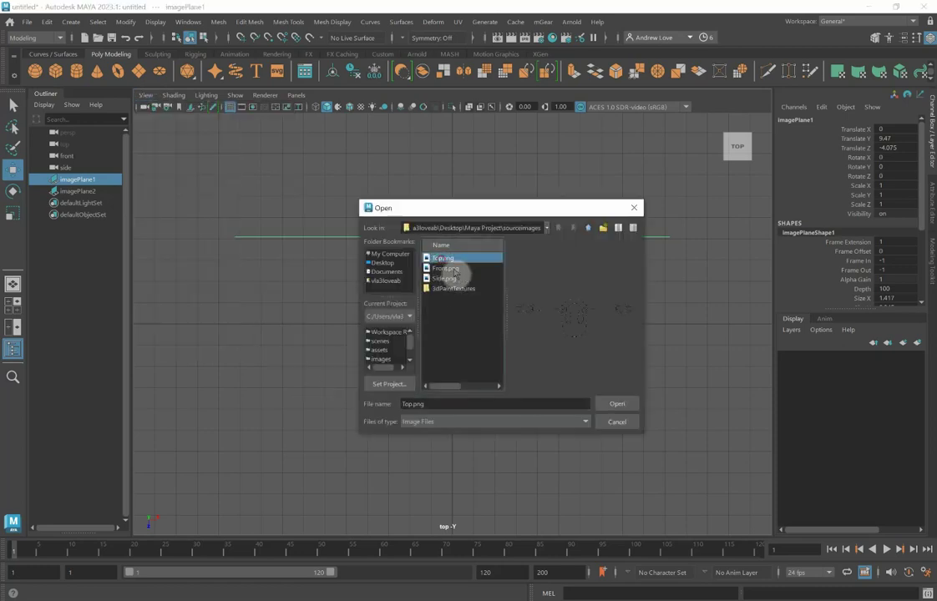
{"action": "left_click", "coordinate": [619, 407]}
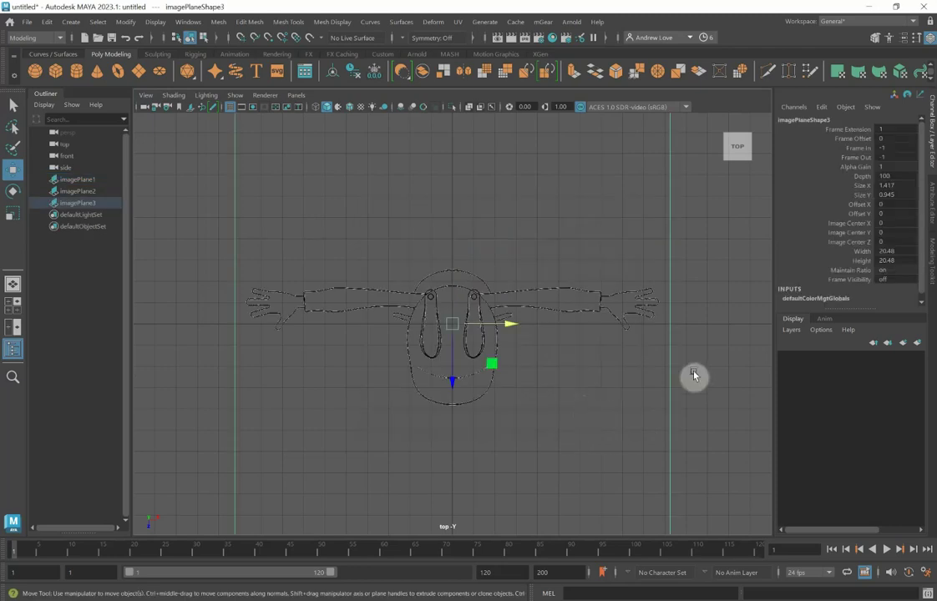
{"action": "key", "text": "space"}
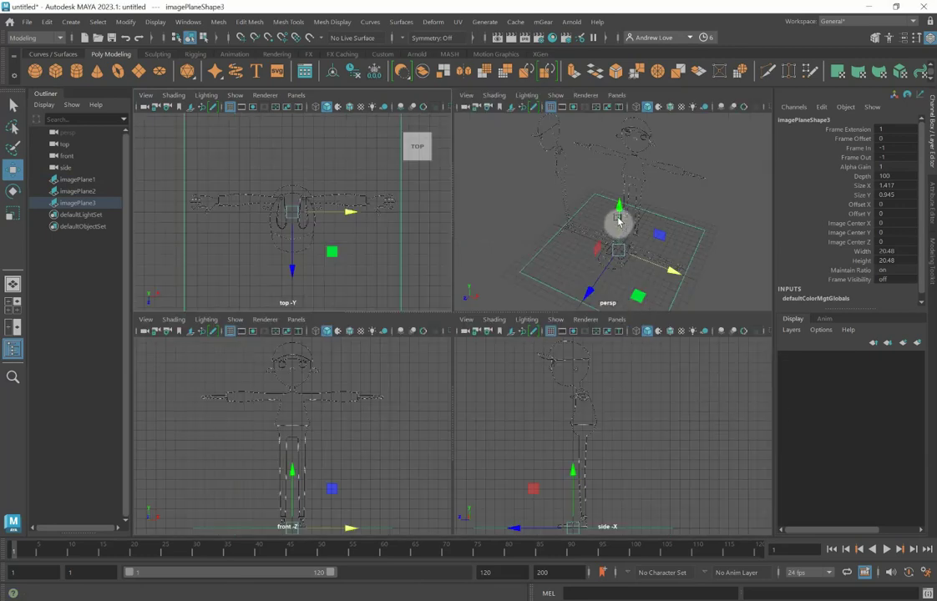
Raise imagePlane3 along Y to about 15.97, level with the shoulders
{"action": "left_click_drag", "start_coordinate": [618, 220], "coordinate": [605, 113]}
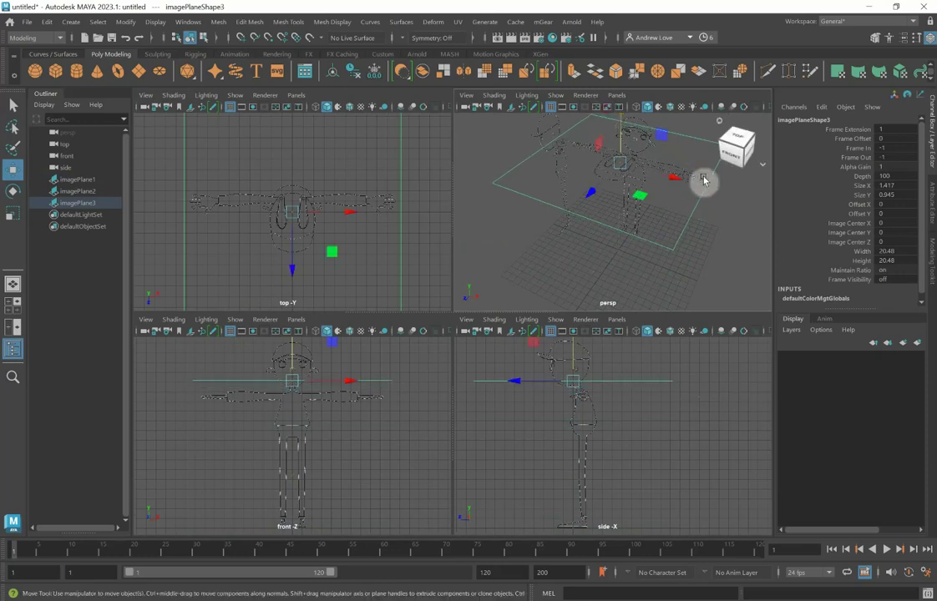
{"action": "key", "text": "space"}
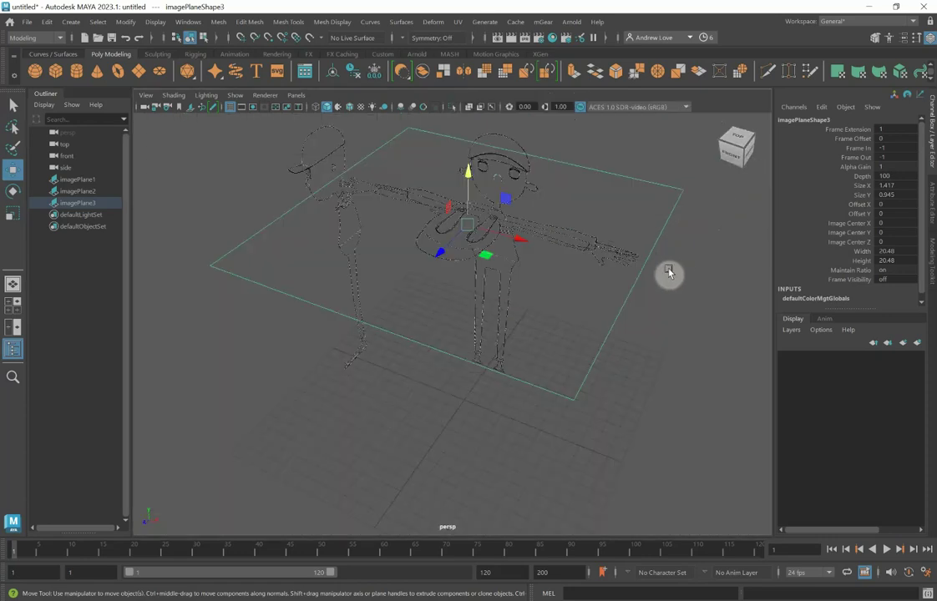
{"action": "key", "text": "f"}
{"action": "scroll", "coordinate": [656, 317], "scroll_direction": "up", "scroll_amount": 3}
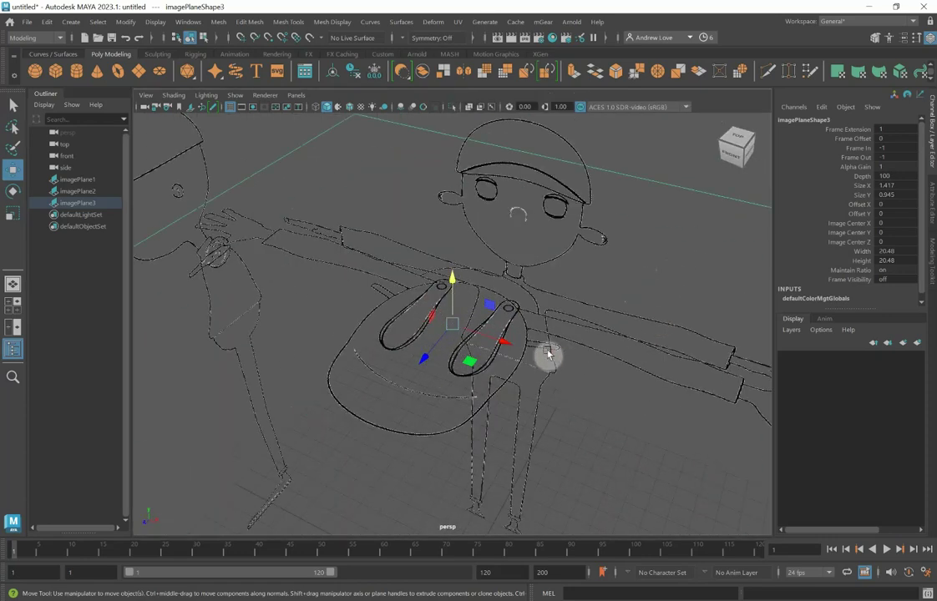
{"action": "scroll", "coordinate": [386, 376], "scroll_direction": "up", "scroll_amount": 3}
{"action": "left_click_drag", "start_coordinate": [386, 375], "coordinate": [347, 349], "text": "alt"}
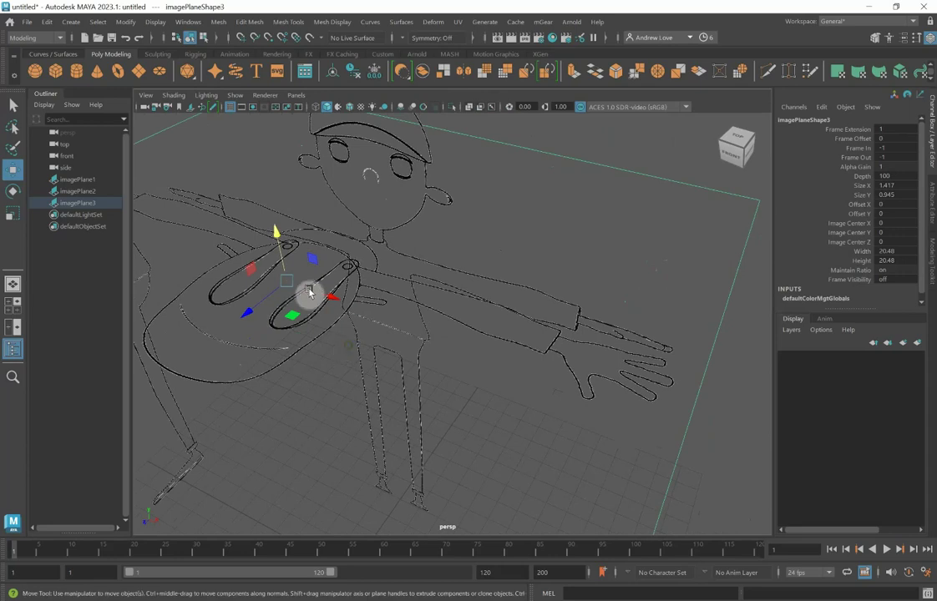
{"action": "left_click_drag", "start_coordinate": [274, 244], "coordinate": [276, 217]}
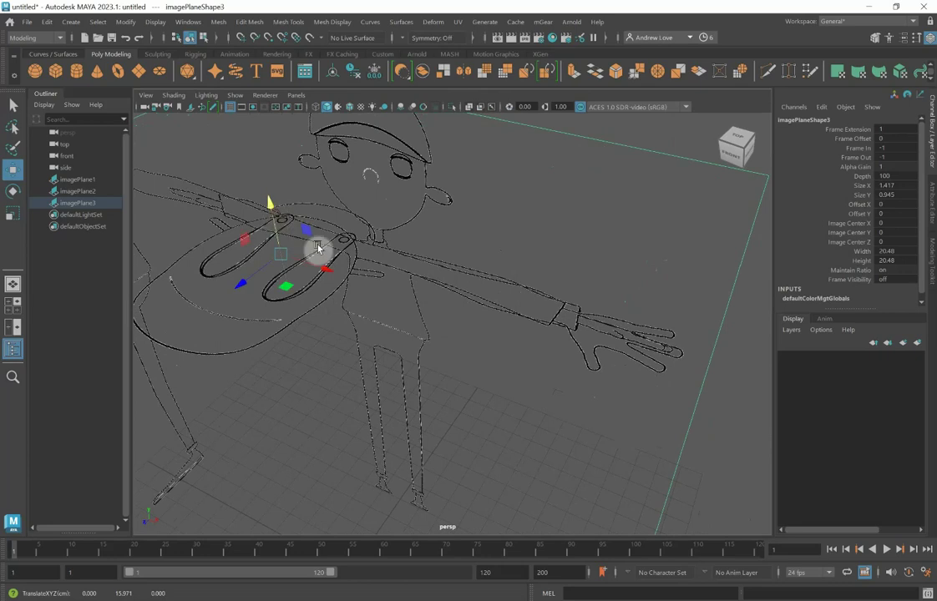
{"action": "left_click_drag", "start_coordinate": [318, 249], "coordinate": [285, 264], "text": "alt"}
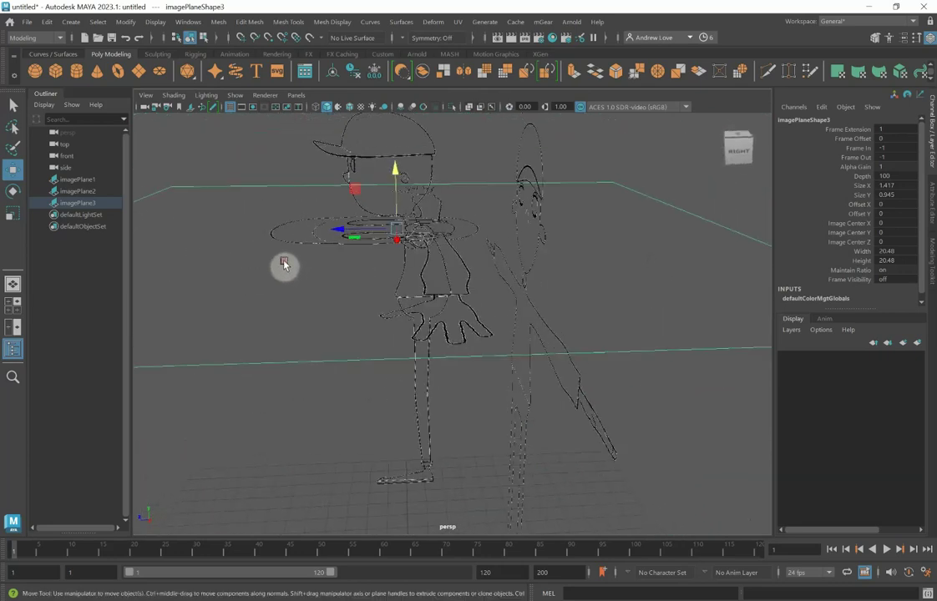
Move imagePlane1 to Translate Z -0.92 and lower imagePlane3 to about Y 13.34
{"action": "left_click", "coordinate": [538, 402]}
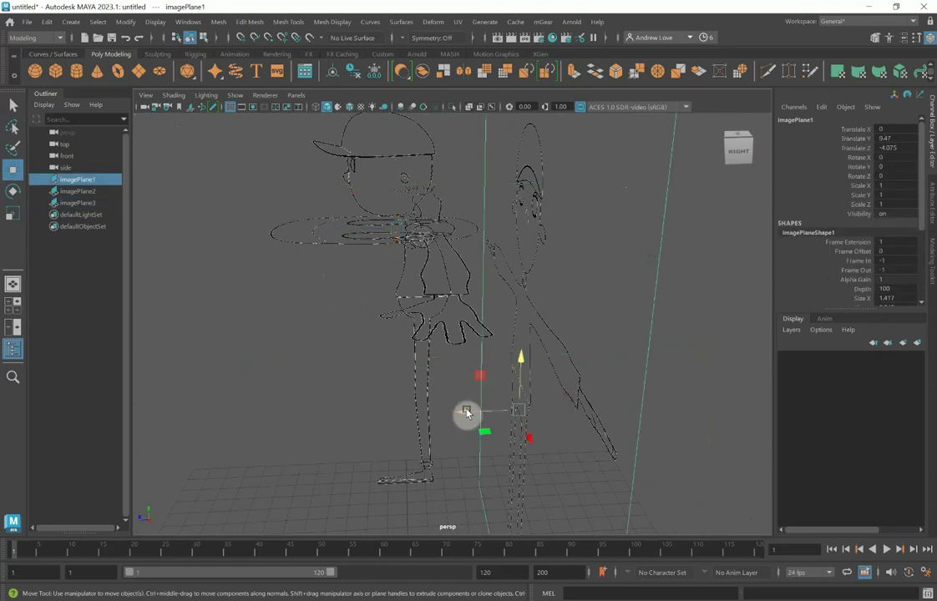
{"action": "left_click_drag", "start_coordinate": [468, 410], "coordinate": [434, 465]}
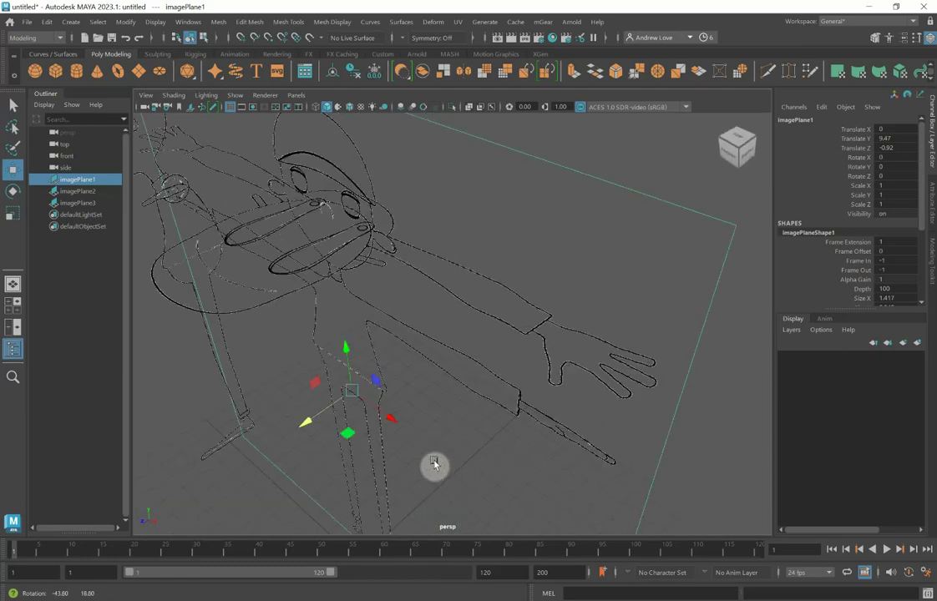
{"action": "left_click", "coordinate": [591, 389]}
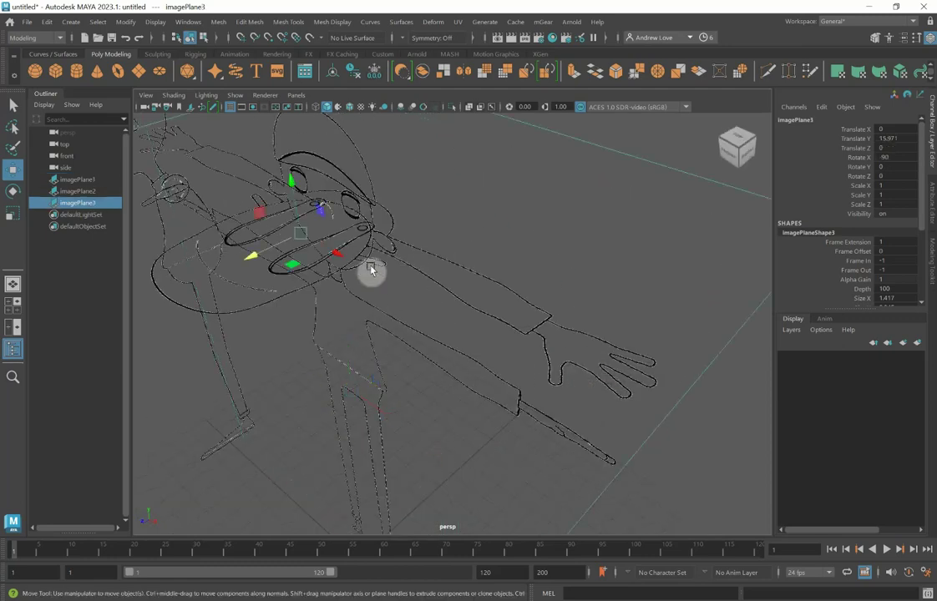
{"action": "left_click_drag", "start_coordinate": [290, 191], "coordinate": [299, 278]}
{"action": "left_click_drag", "start_coordinate": [370, 341], "coordinate": [418, 352], "text": "alt"}
{"action": "left_click_drag", "start_coordinate": [355, 303], "coordinate": [351, 293]}
{"action": "mouse_move", "coordinate": [387, 341]}
{"action": "left_mouse_down", "text": "alt"}
{"action": "mouse_move", "coordinate": [408, 370]}
{"action": "mouse_move", "coordinate": [397, 356]}
{"action": "left_mouse_up", "text": "alt"}
{"action": "left_click_drag", "start_coordinate": [297, 274], "coordinate": [294, 278]}
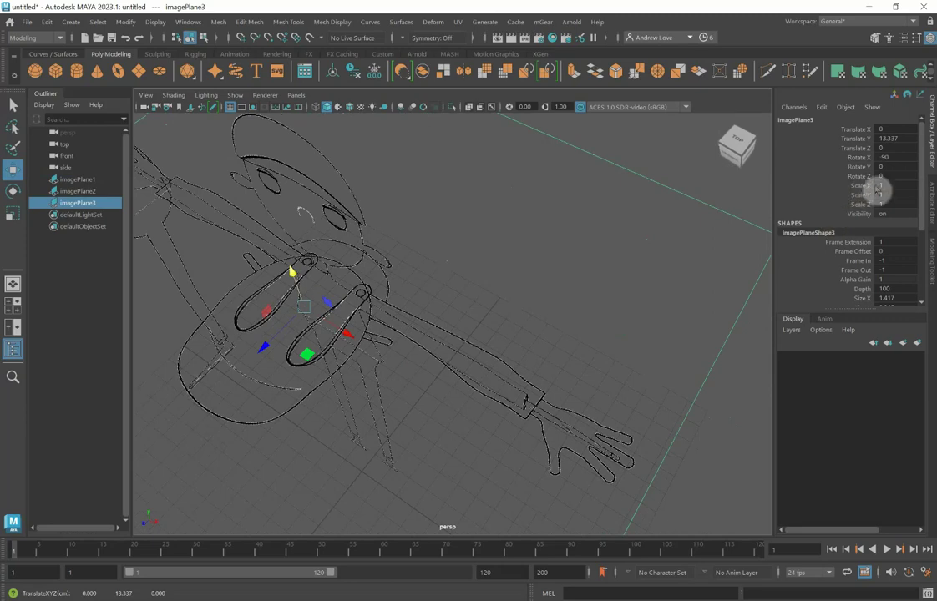
Scale imagePlane3 uniformly to 0.965 using the Channel Box scale channels
{"action": "left_click_drag", "start_coordinate": [891, 185], "coordinate": [894, 202]}
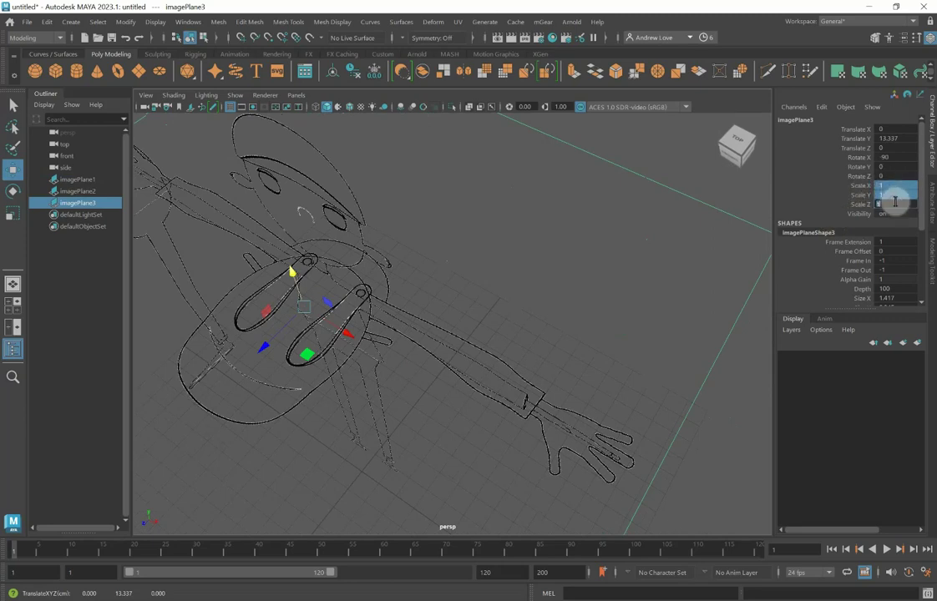
{"action": "middle_click_drag", "start_coordinate": [894, 202], "coordinate": [894, 201]}
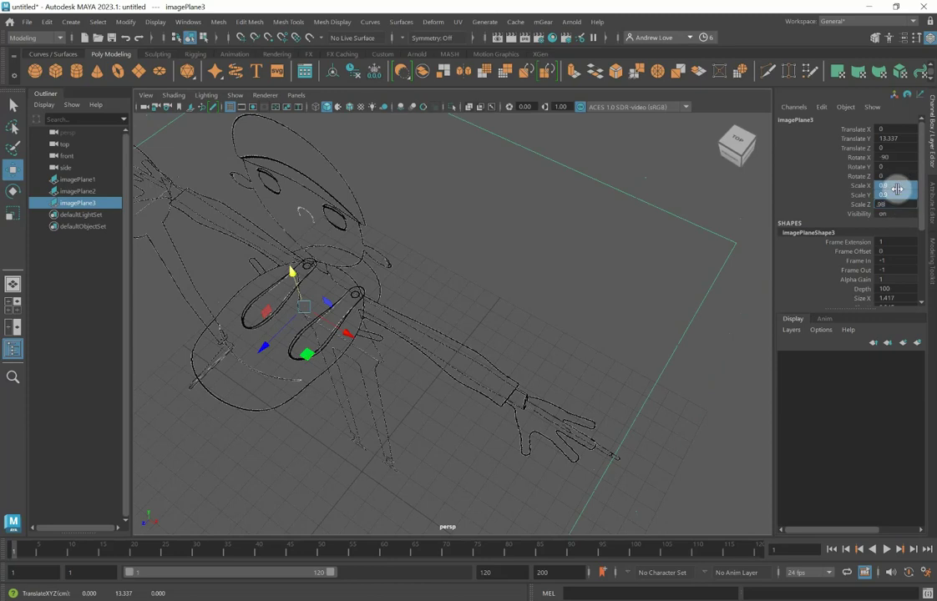
{"action": "left_click_drag", "start_coordinate": [896, 189], "coordinate": [900, 187], "text": "ctrl"}
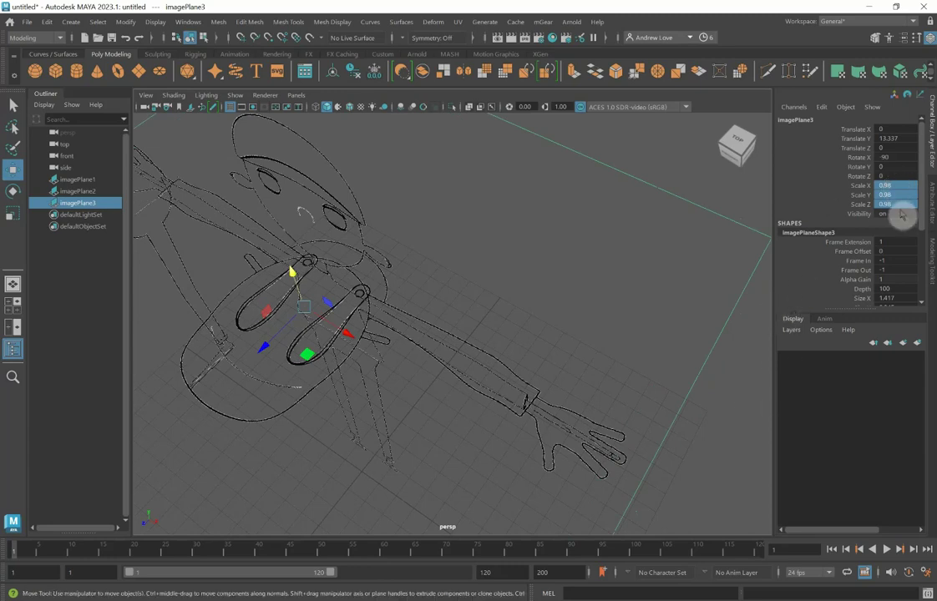
{"action": "left_click", "coordinate": [898, 183]}
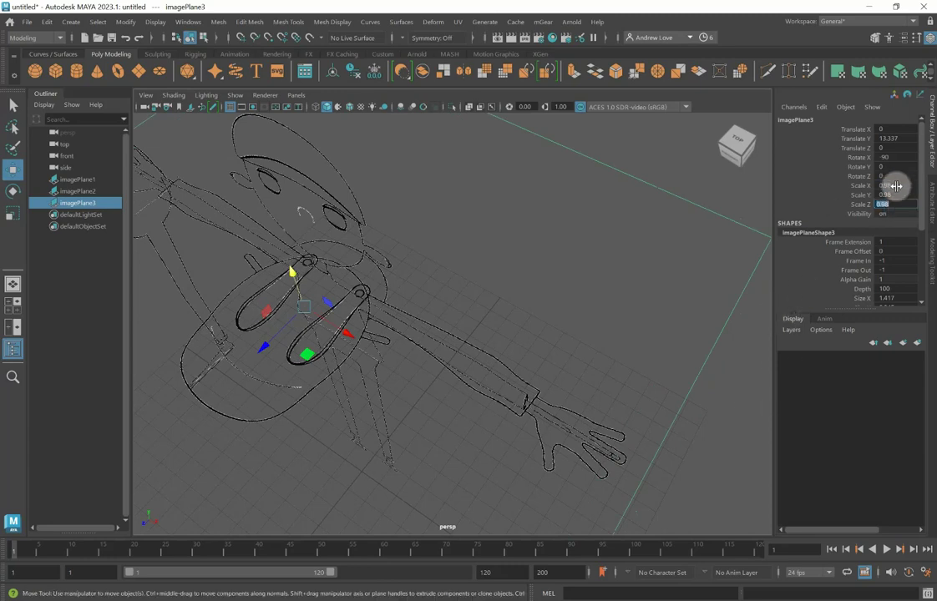
{"action": "left_click_drag", "start_coordinate": [896, 184], "coordinate": [896, 205]}
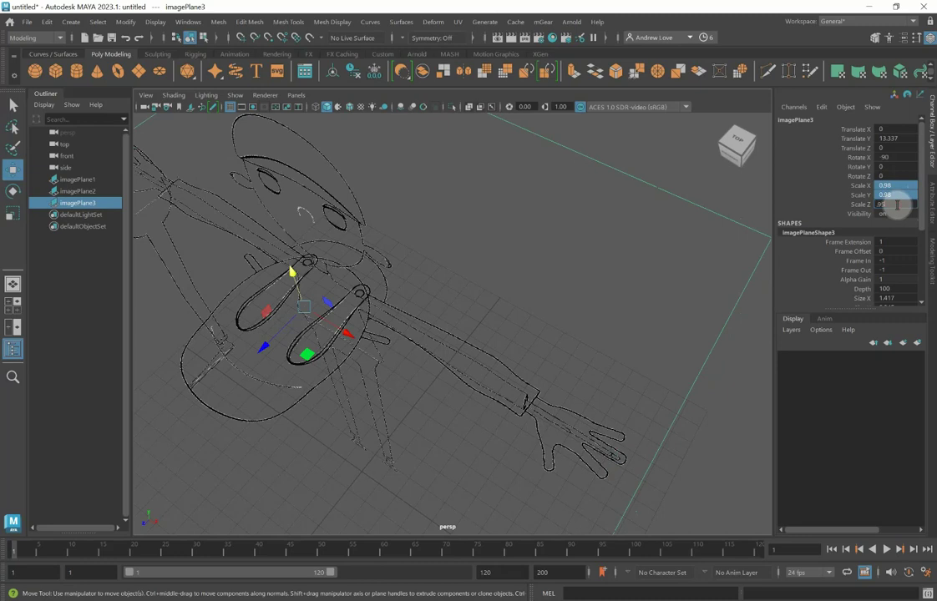
{"action": "left_click_drag", "start_coordinate": [896, 204], "coordinate": [904, 203], "text": "ctrl"}
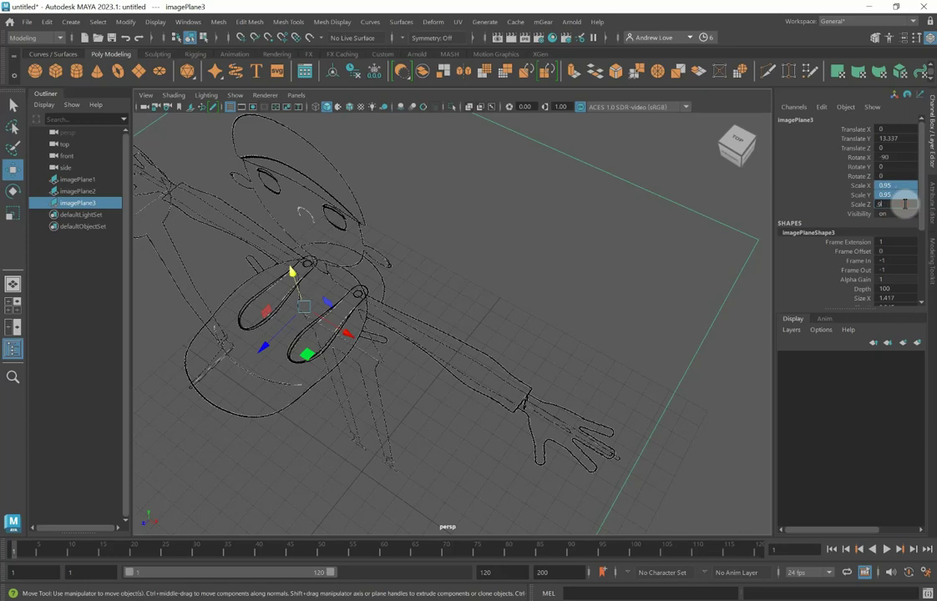
{"action": "left_click_drag", "start_coordinate": [904, 204], "coordinate": [905, 204], "text": "ctrl"}
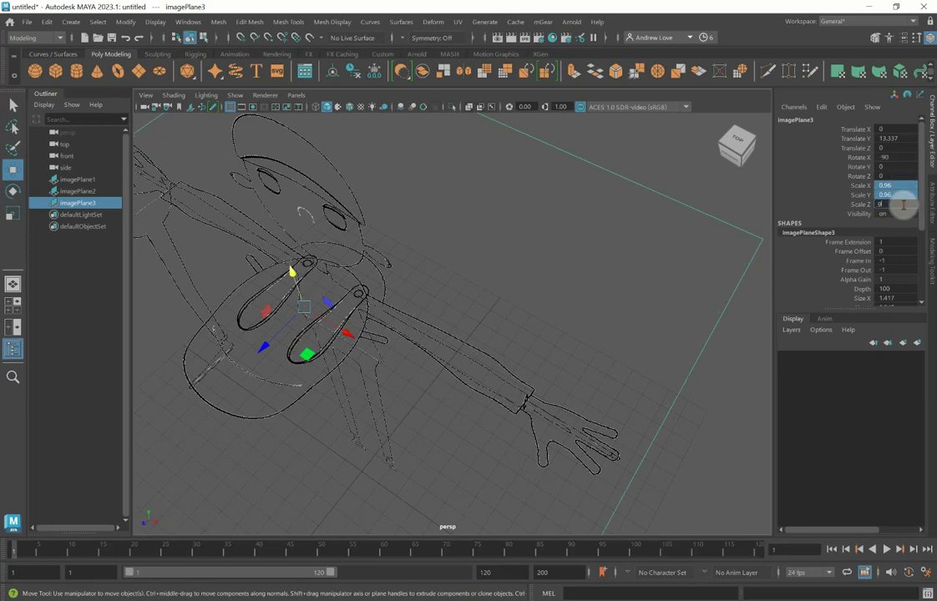
{"action": "left_click_drag", "start_coordinate": [904, 204], "coordinate": [905, 204], "text": "ctrl"}
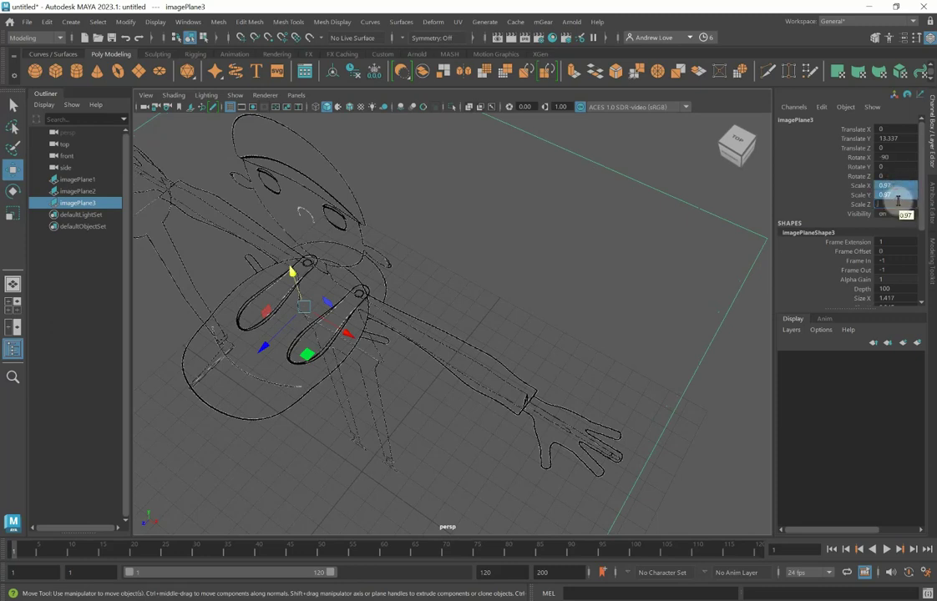
{"action": "left_click_drag", "start_coordinate": [897, 201], "coordinate": [895, 201], "text": "ctrl"}
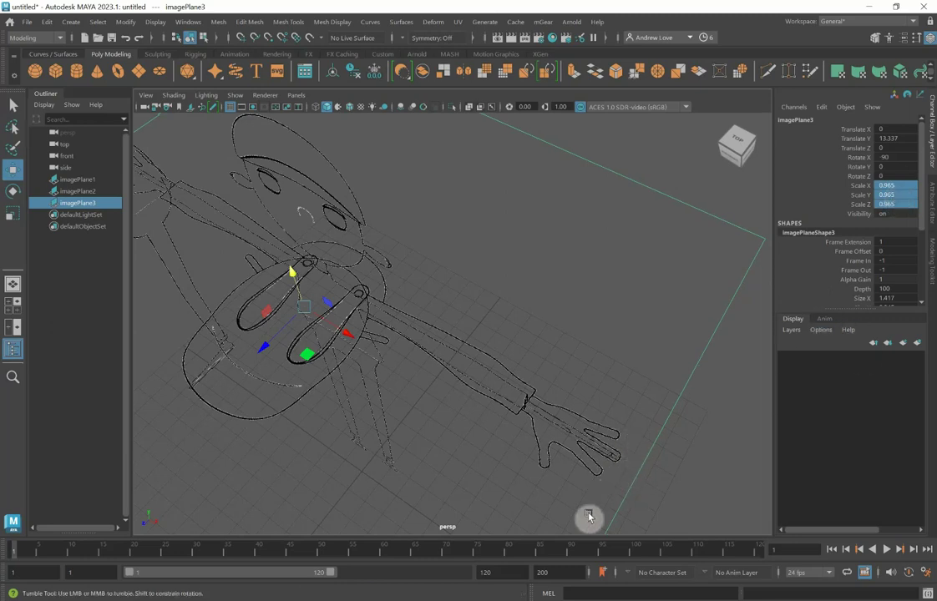
{"action": "left_click_drag", "start_coordinate": [587, 518], "coordinate": [598, 492], "text": "alt"}
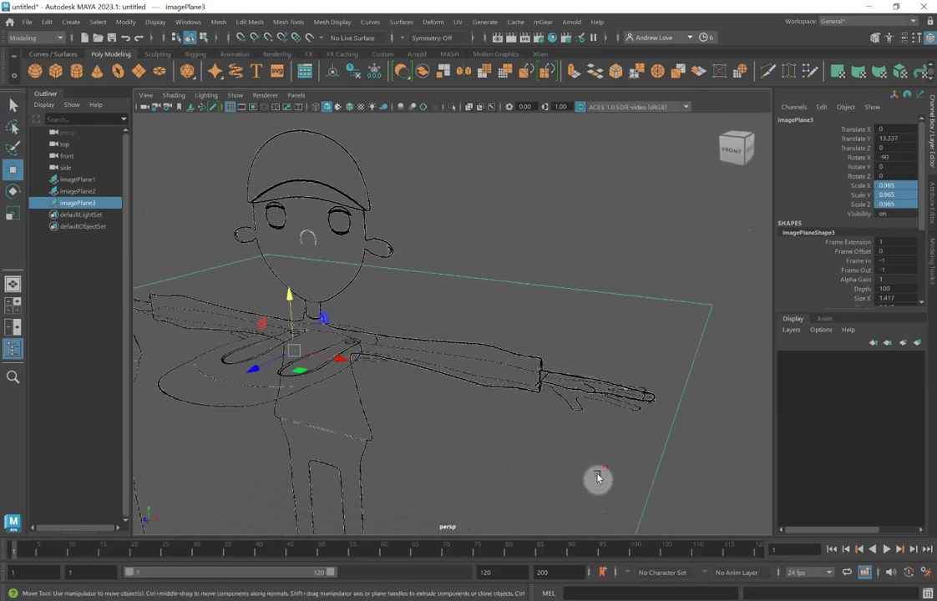
Set imagePlane3 Translate Y to 0 and push imagePlane1 back to Z -3.76
{"action": "key", "text": "f"}
{"action": "left_click_drag", "start_coordinate": [401, 319], "coordinate": [395, 470]}
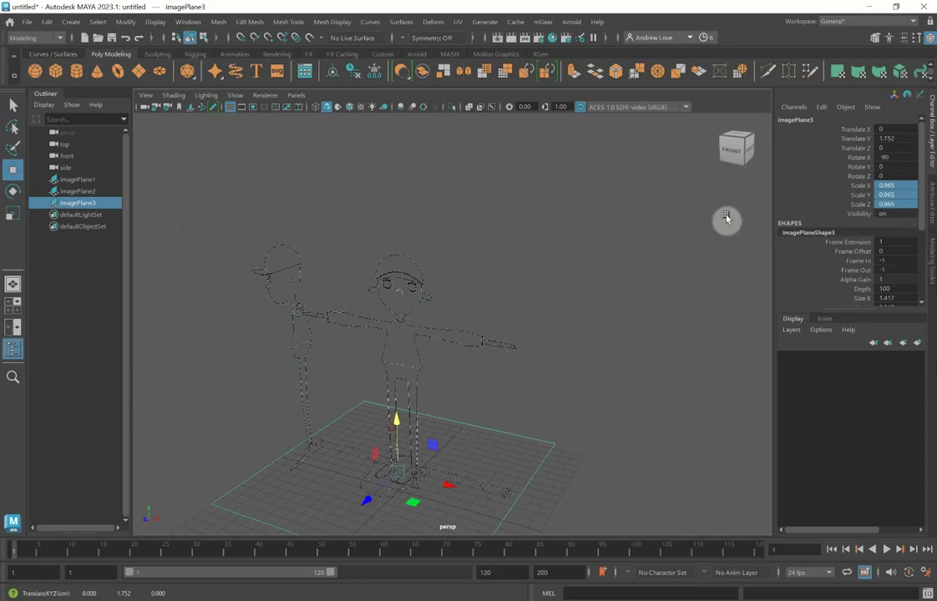
{"action": "double_click", "coordinate": [903, 138]}
{"action": "key", "text": "Return"}
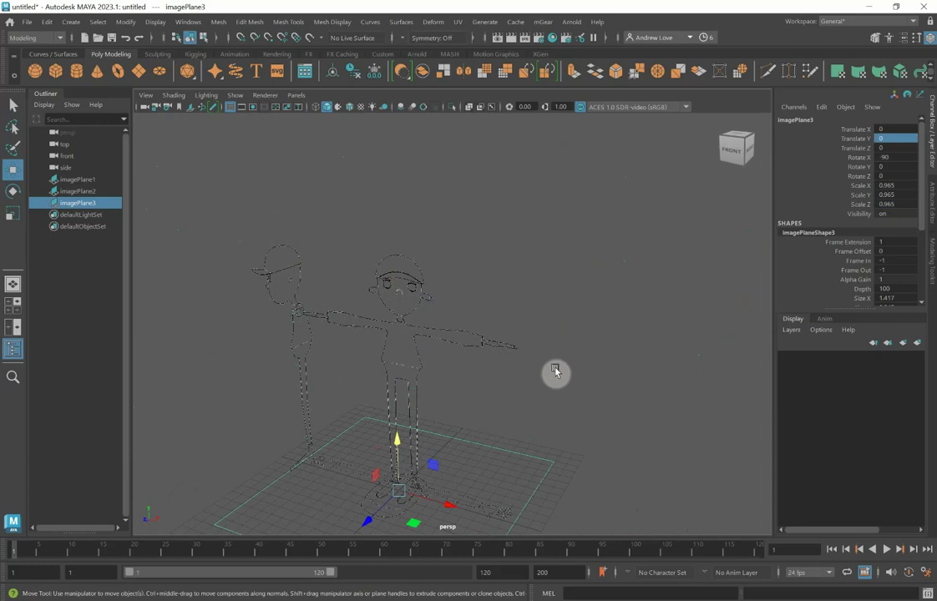
{"action": "left_click_drag", "start_coordinate": [498, 406], "coordinate": [464, 410], "text": "alt"}
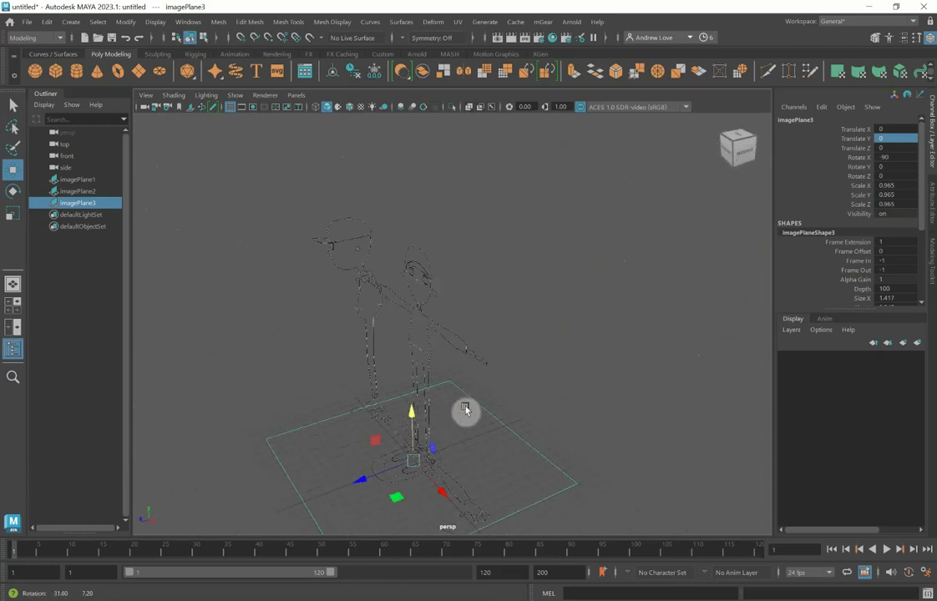
{"action": "left_click", "coordinate": [410, 323]}
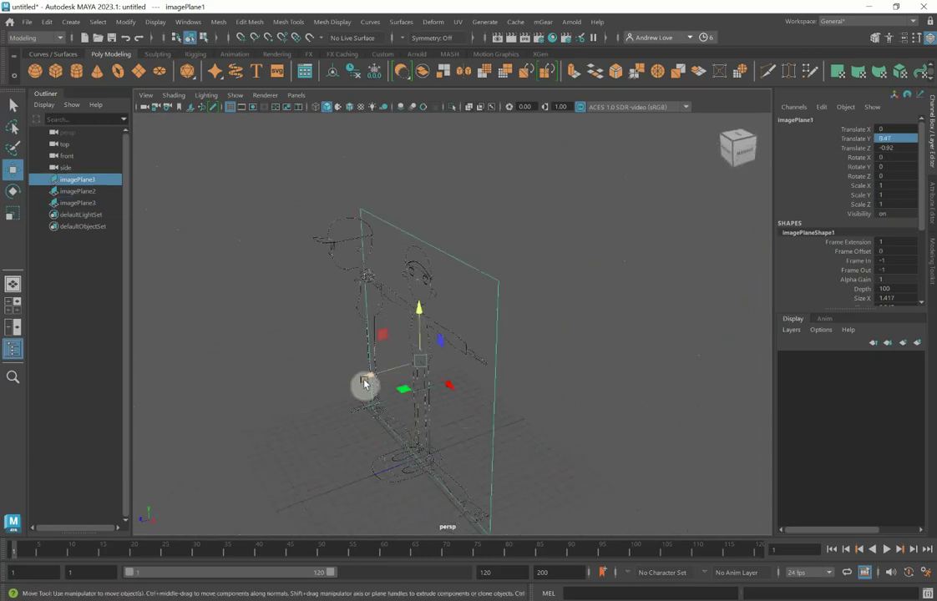
{"action": "middle_click_drag", "start_coordinate": [364, 383], "coordinate": [397, 374]}
{"action": "left_click_drag", "start_coordinate": [322, 404], "coordinate": [273, 391], "text": "alt"}
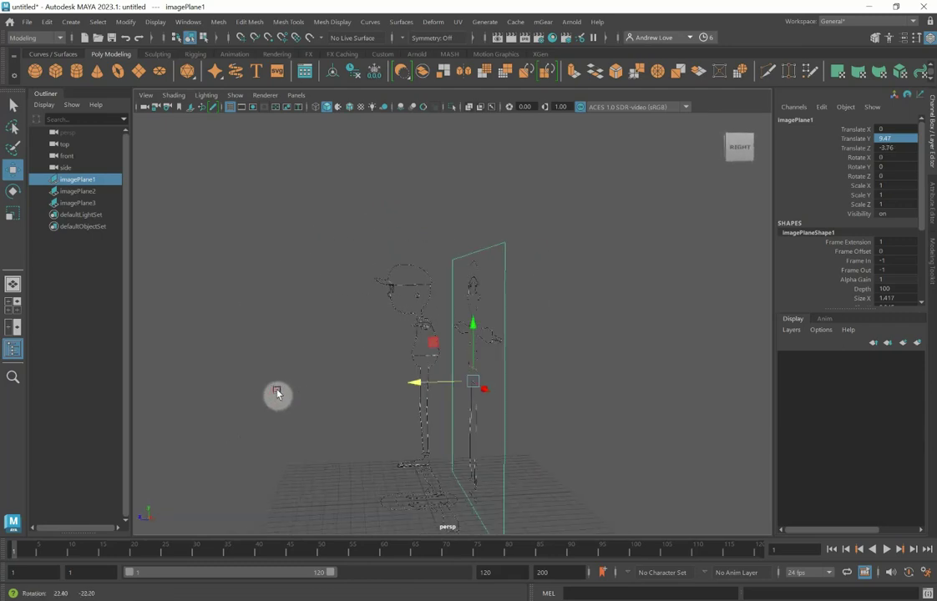
Check the front and perspective views, then marquee-select all three image planes
{"action": "key", "text": "space"}
{"action": "key", "text": "space"}
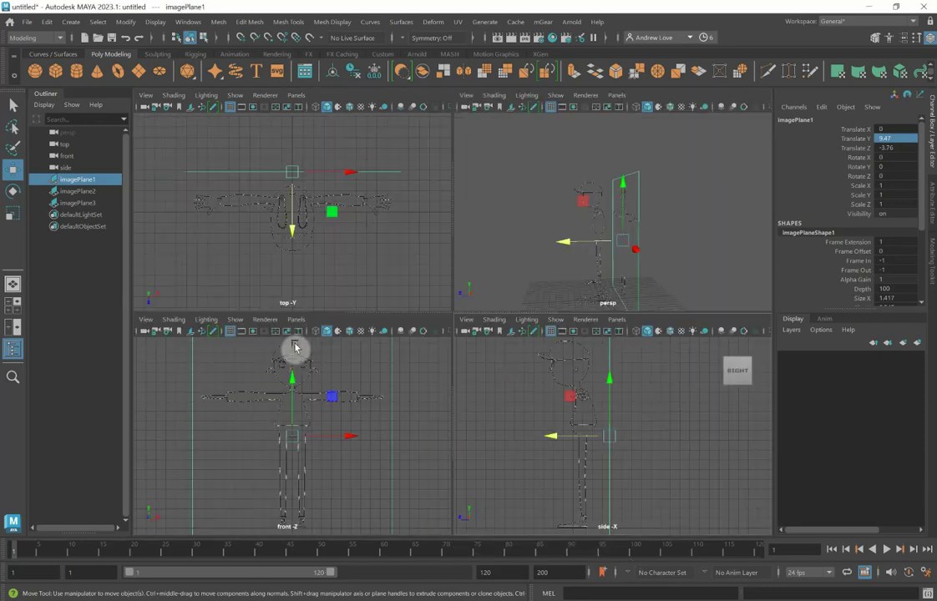
{"action": "key", "text": "space"}
{"action": "key", "text": "space"}
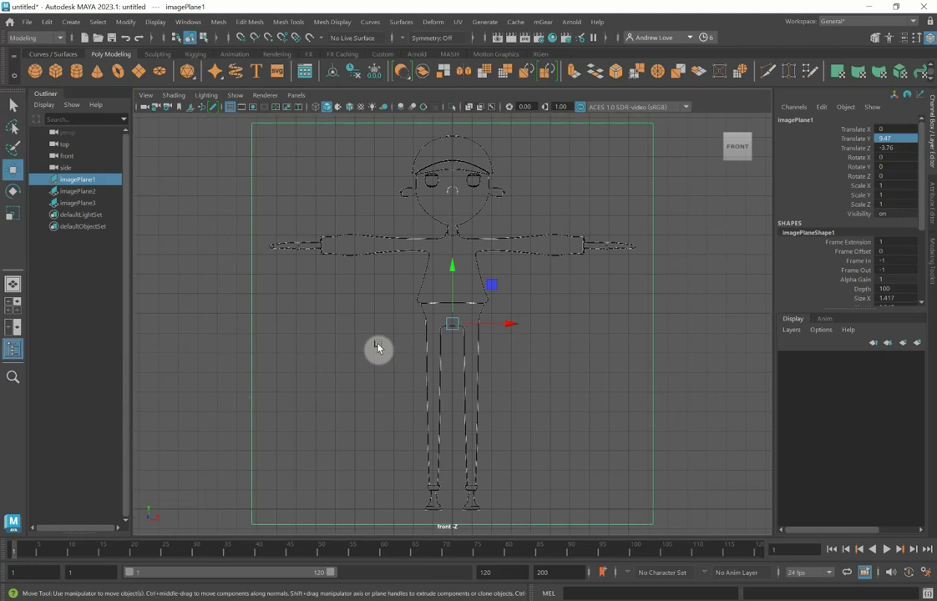
{"action": "key", "text": "space"}
{"action": "key", "text": "space"}
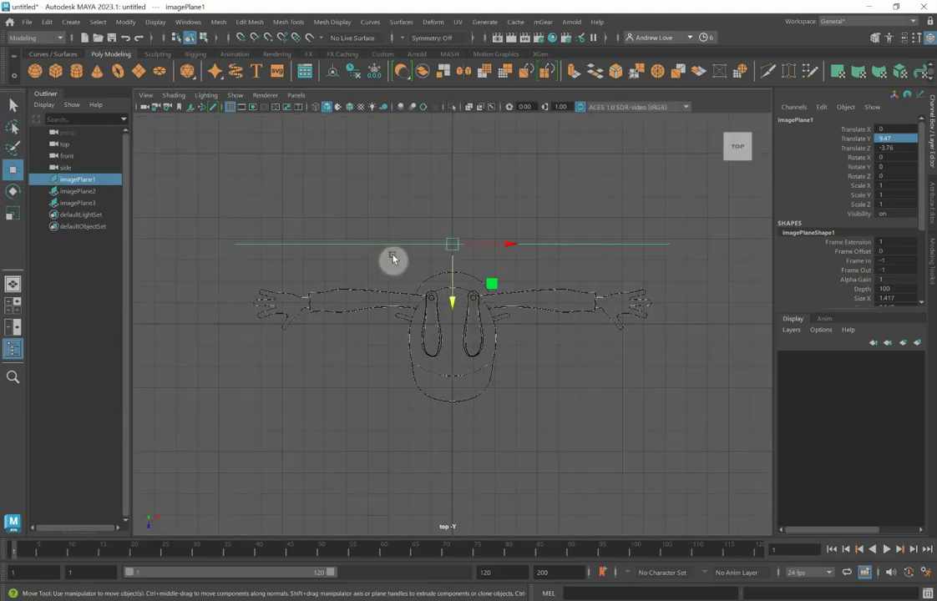
{"action": "key", "text": "space"}
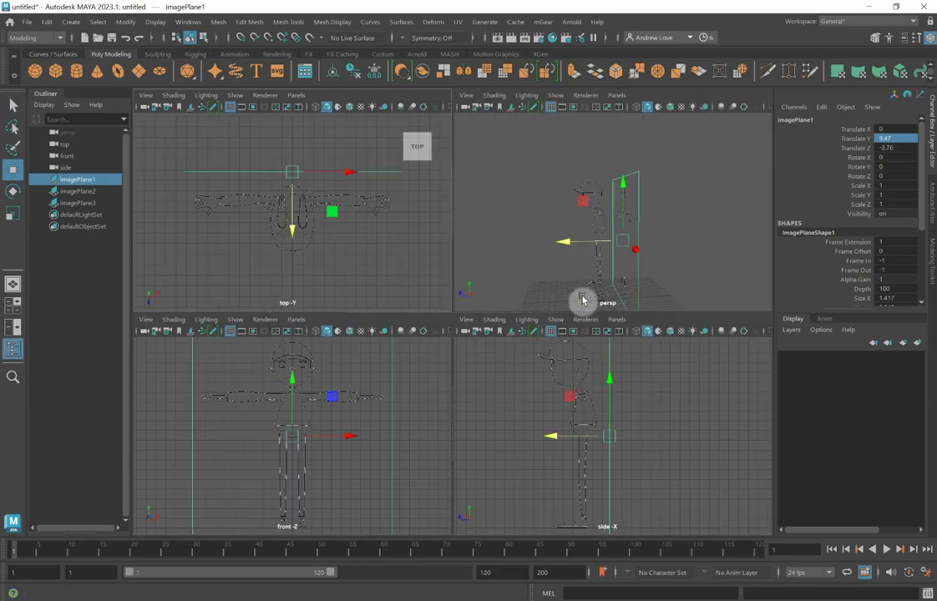
{"action": "mouse_move", "coordinate": [566, 287]}
{"action": "left_mouse_down", "text": "alt"}
{"action": "mouse_move", "coordinate": [537, 281]}
{"action": "mouse_move", "coordinate": [562, 285]}
{"action": "mouse_move", "coordinate": [549, 288]}
{"action": "left_mouse_up", "text": "alt"}
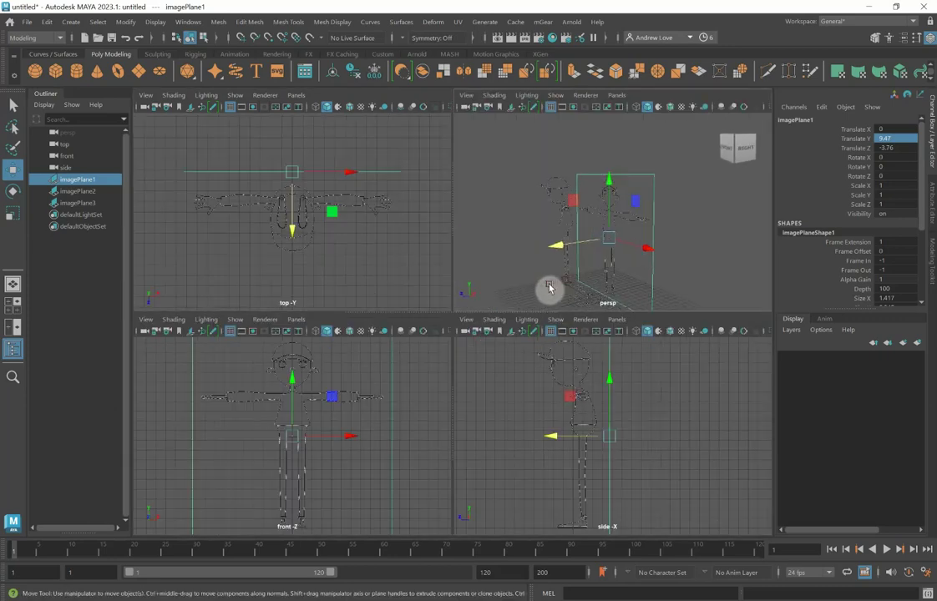
{"action": "key", "text": "space"}
{"action": "left_click", "coordinate": [378, 440]}
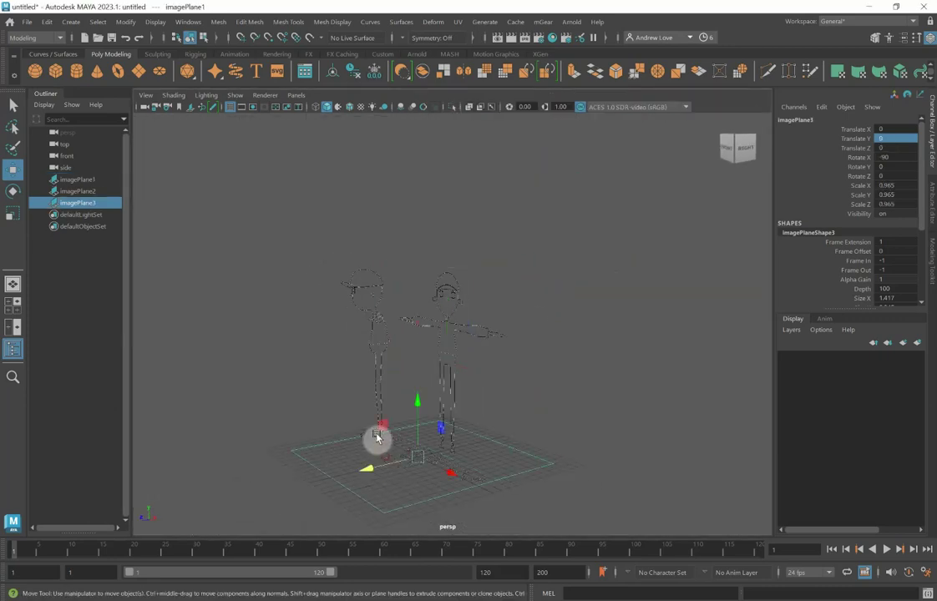
{"action": "left_click", "coordinate": [452, 369]}
{"action": "left_click", "coordinate": [454, 367]}
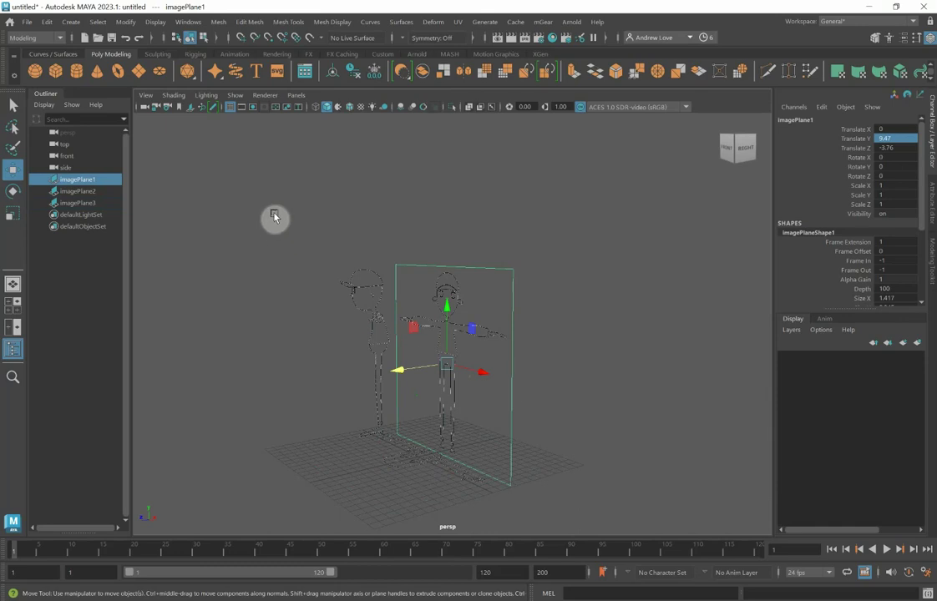
{"action": "left_click_drag", "start_coordinate": [276, 216], "coordinate": [605, 517]}
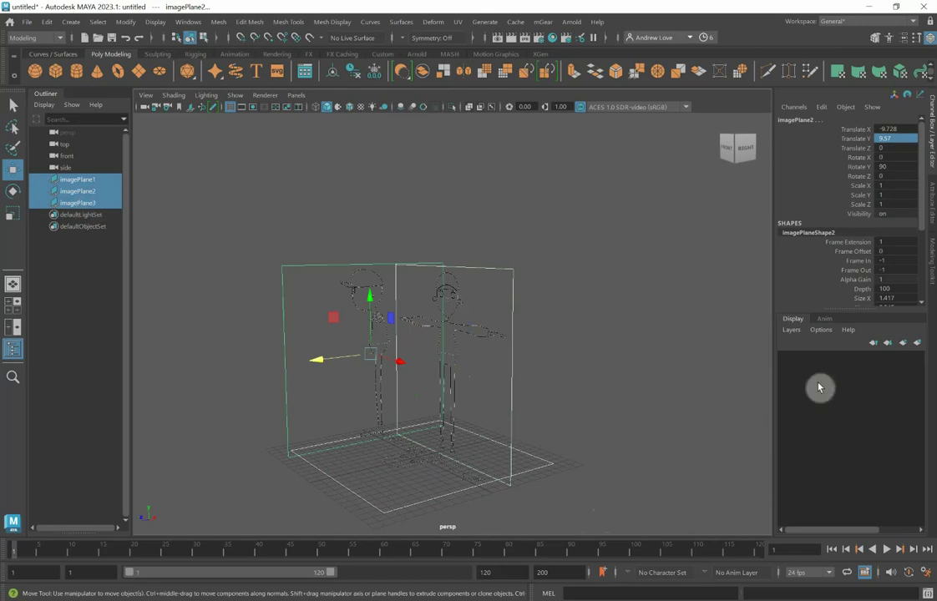
Put the selected image planes on a new display layer named RefImages
{"action": "left_click", "coordinate": [919, 345]}
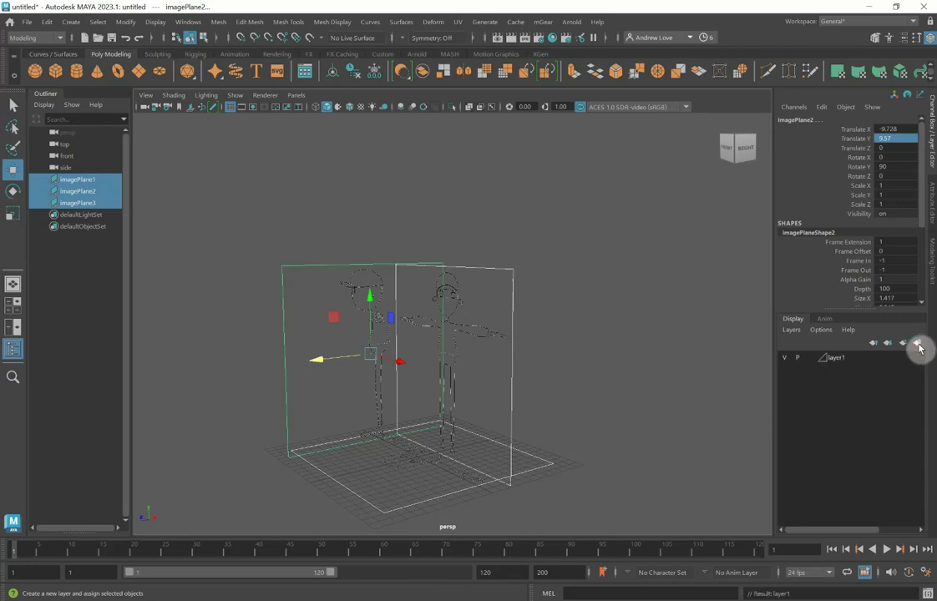
{"action": "double_click", "coordinate": [837, 360]}
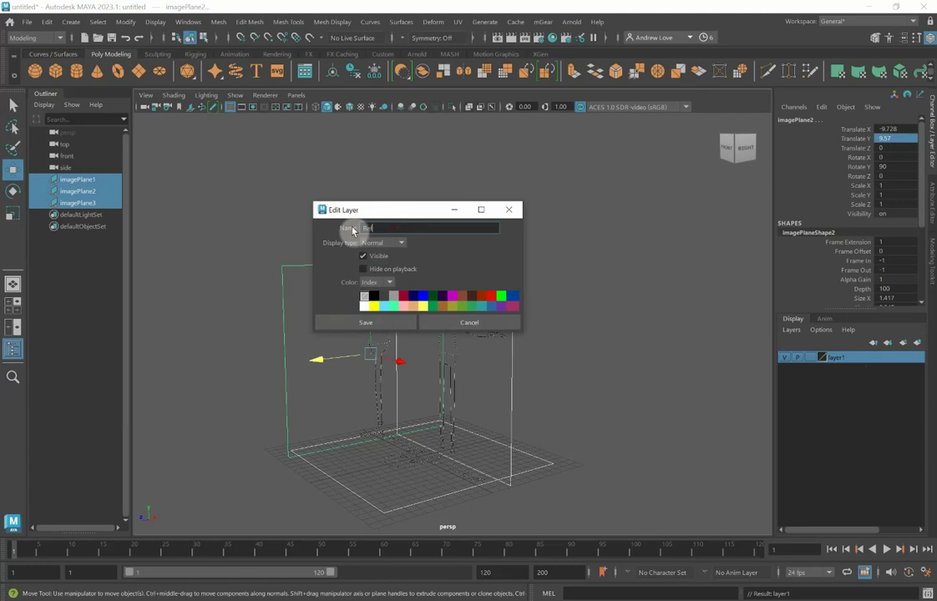
{"action": "type", "text": "RefImages"}
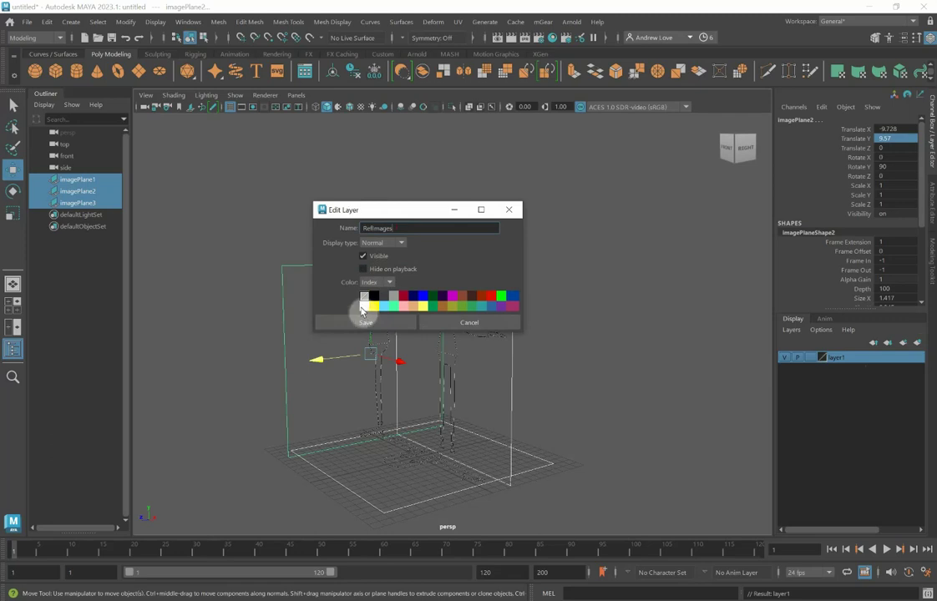
{"action": "left_click", "coordinate": [375, 327]}
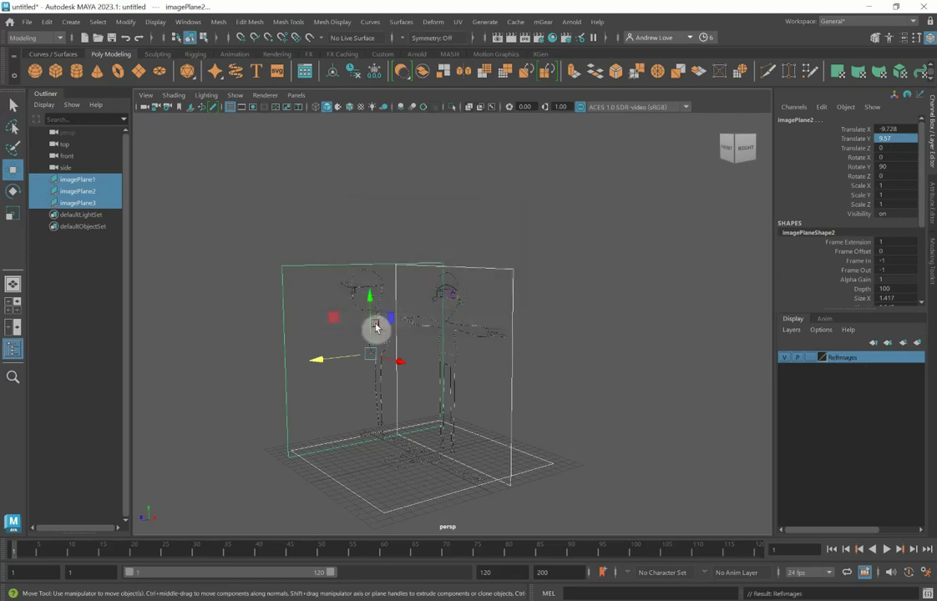
Set the RefImages layer to Reference (R) so the planes are locked
{"action": "left_click", "coordinate": [621, 351]}
{"action": "left_click", "coordinate": [472, 365]}
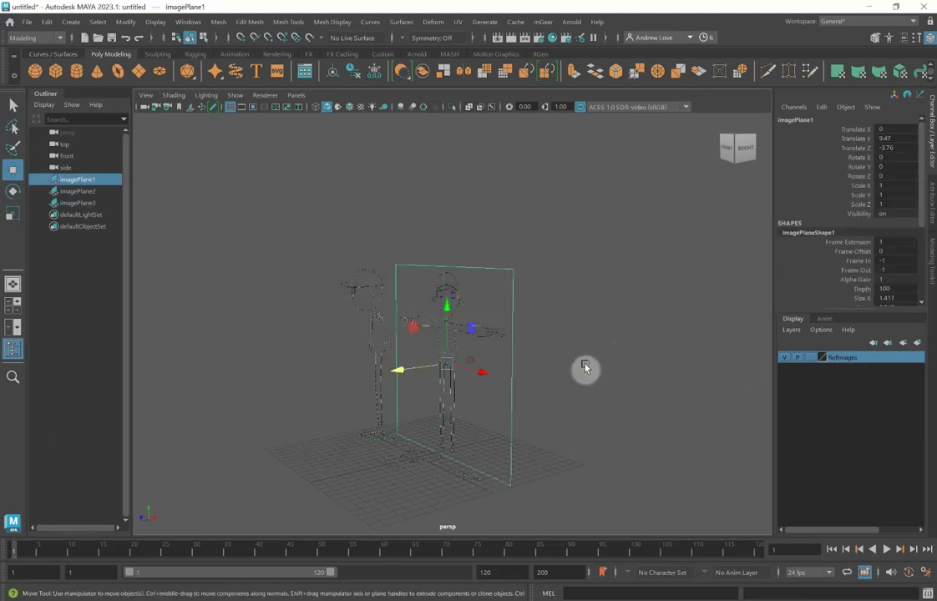
{"action": "left_click", "coordinate": [814, 357]}
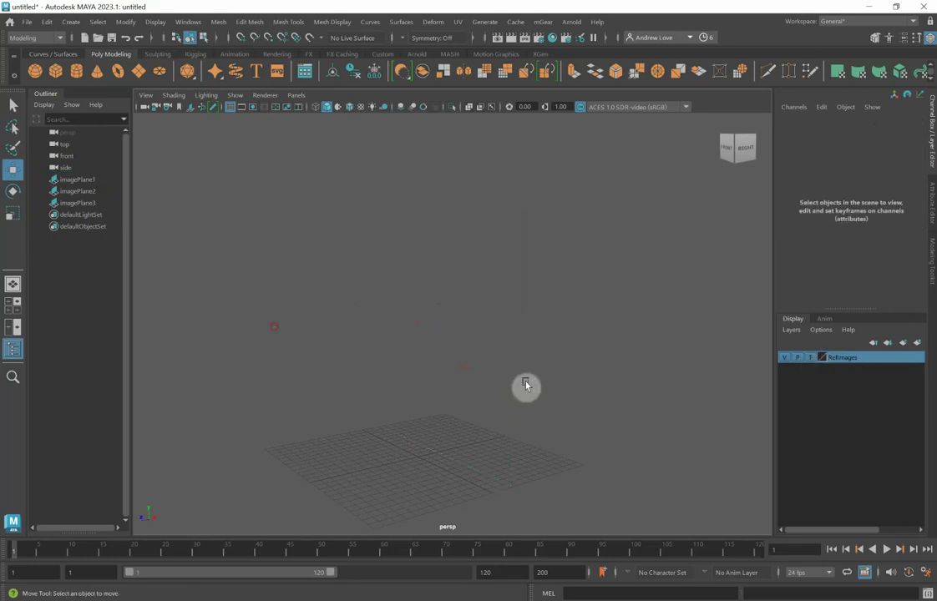
{"action": "left_click", "coordinate": [811, 358]}
{"action": "left_click", "coordinate": [812, 358]}
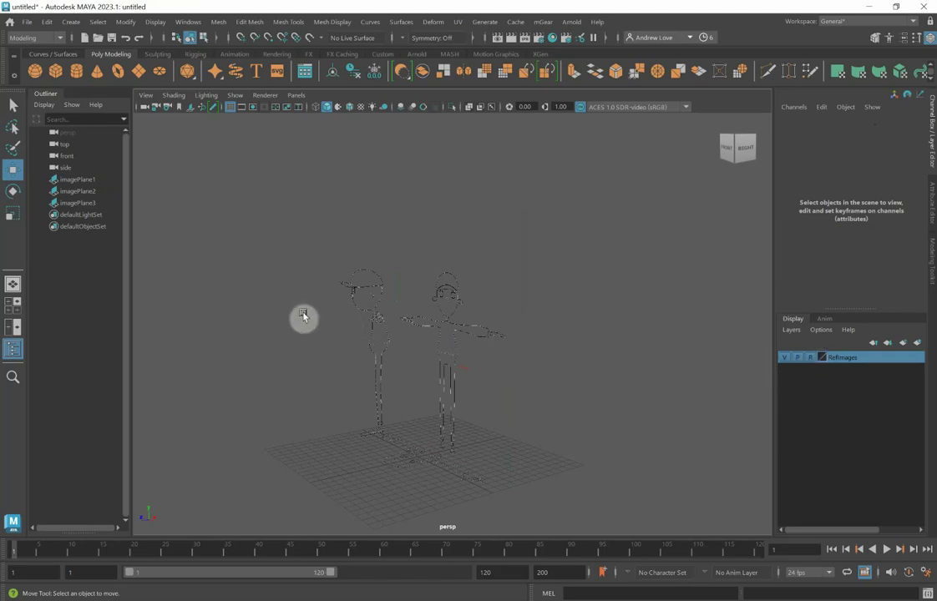
Test that the reference images can no longer be box-selected in the viewport
{"action": "left_click_drag", "start_coordinate": [511, 474], "coordinate": [459, 413]}
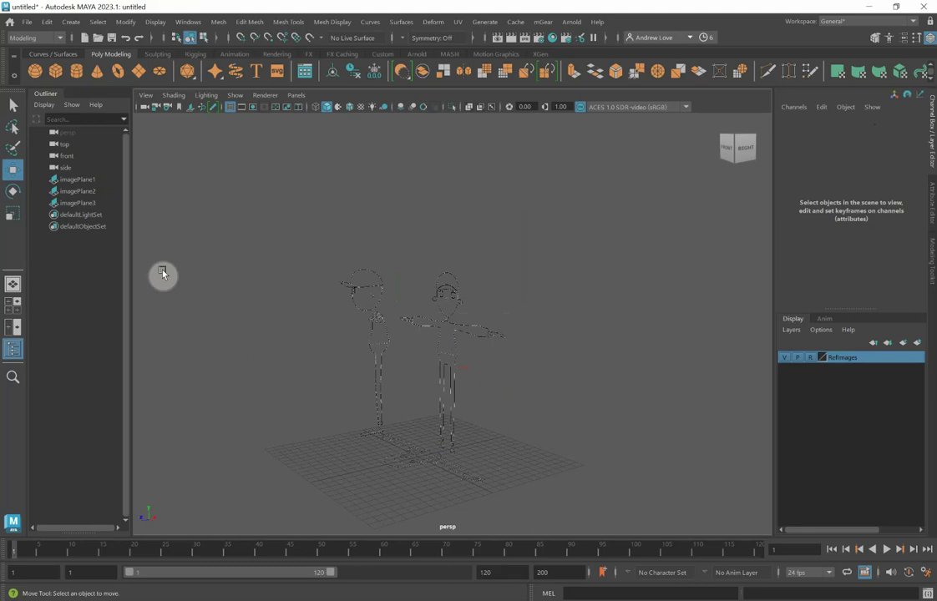
{"action": "left_click", "coordinate": [66, 182]}
{"action": "left_click", "coordinate": [491, 361]}
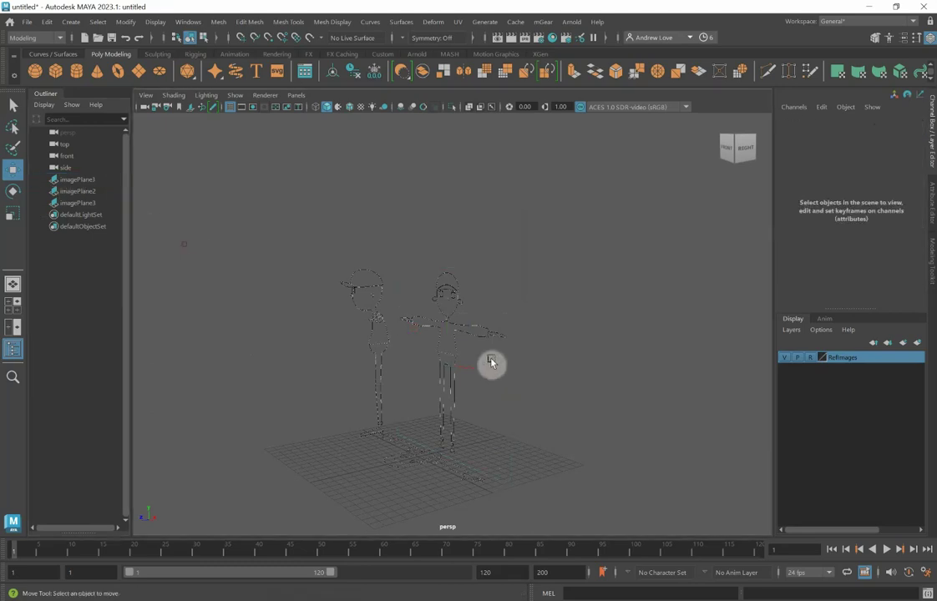
{"action": "left_click_drag", "start_coordinate": [418, 294], "coordinate": [535, 401]}
{"action": "left_click_drag", "start_coordinate": [307, 319], "coordinate": [490, 434]}
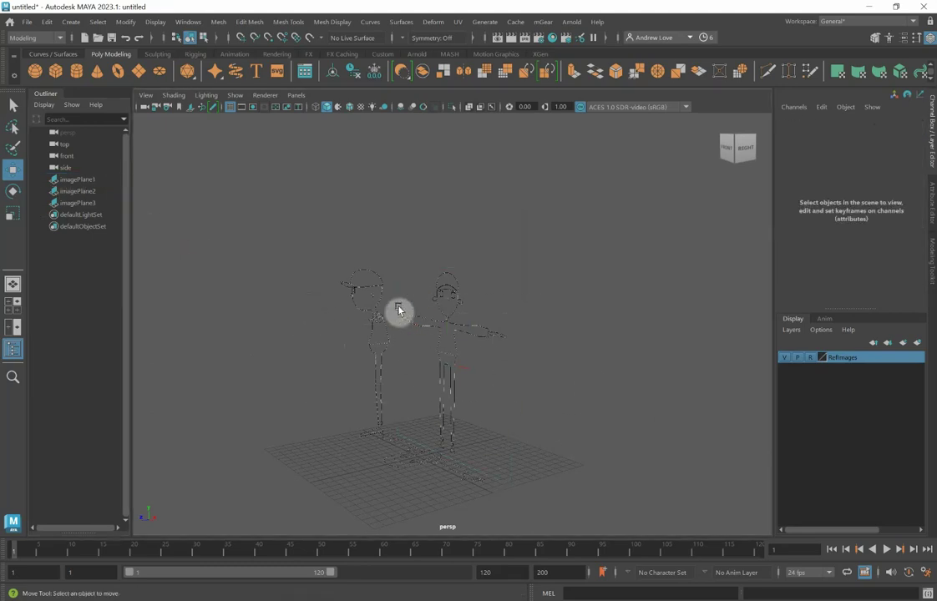
{"action": "left_click_drag", "start_coordinate": [300, 225], "coordinate": [482, 495]}
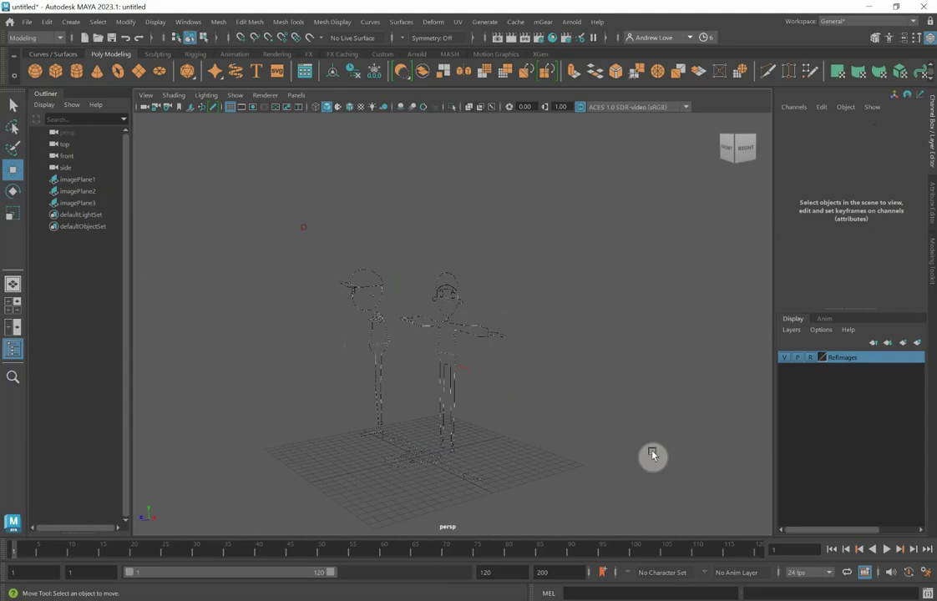
{"action": "left_click", "coordinate": [785, 358]}
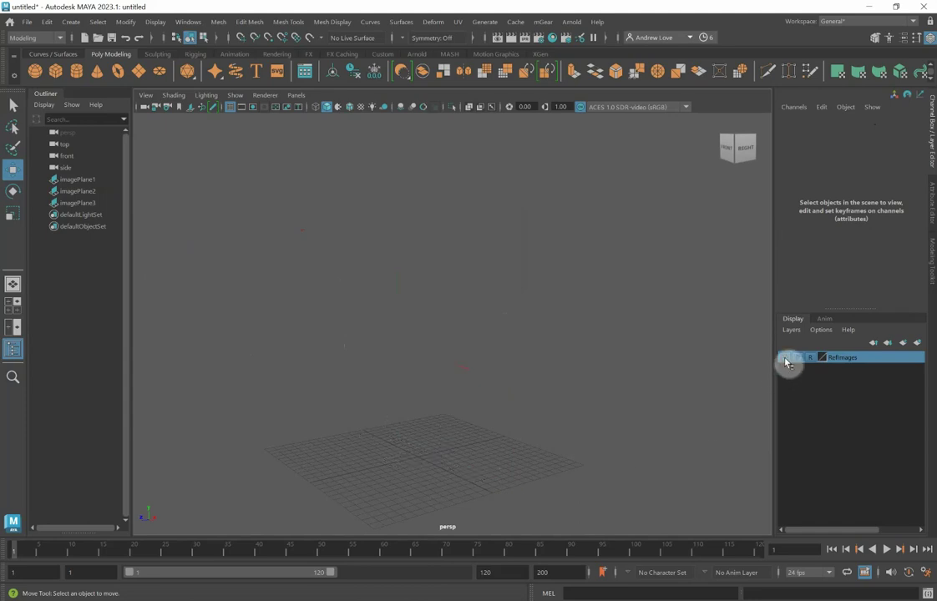
{"action": "left_click", "coordinate": [785, 358]}
{"action": "left_click", "coordinate": [785, 357]}
{"action": "left_click", "coordinate": [784, 358]}
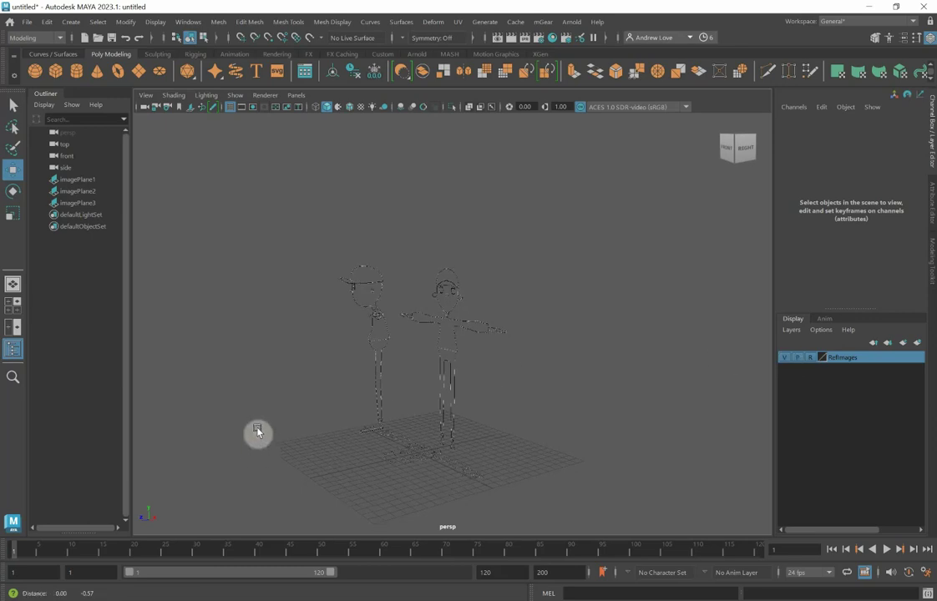
{"action": "left_click_drag", "start_coordinate": [258, 433], "coordinate": [290, 406], "text": "alt"}
{"action": "scroll", "coordinate": [299, 405], "scroll_direction": "up", "scroll_amount": 5}
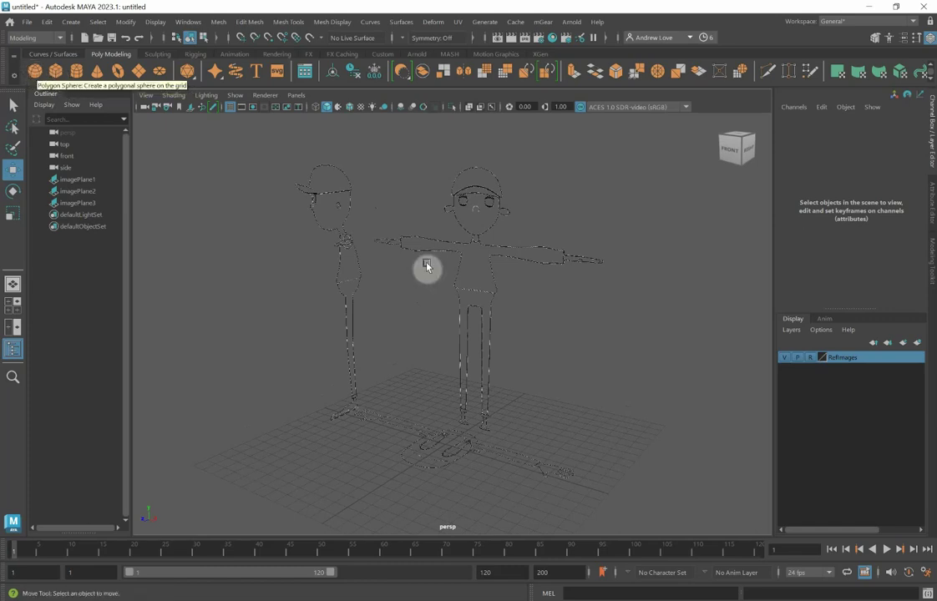
{"action": "left_click", "coordinate": [35, 71]}
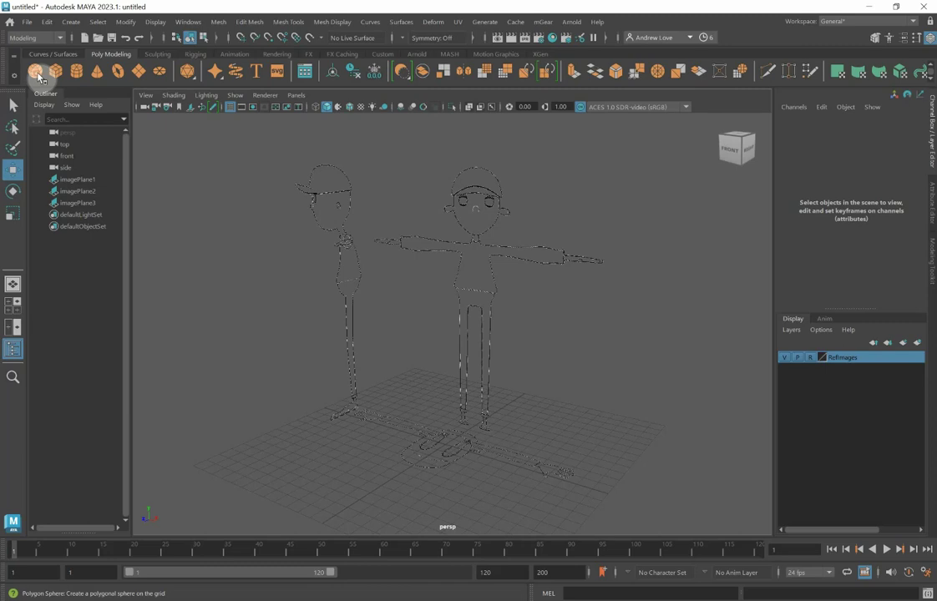
{"action": "scroll", "coordinate": [325, 404], "scroll_direction": "up", "scroll_amount": 2}
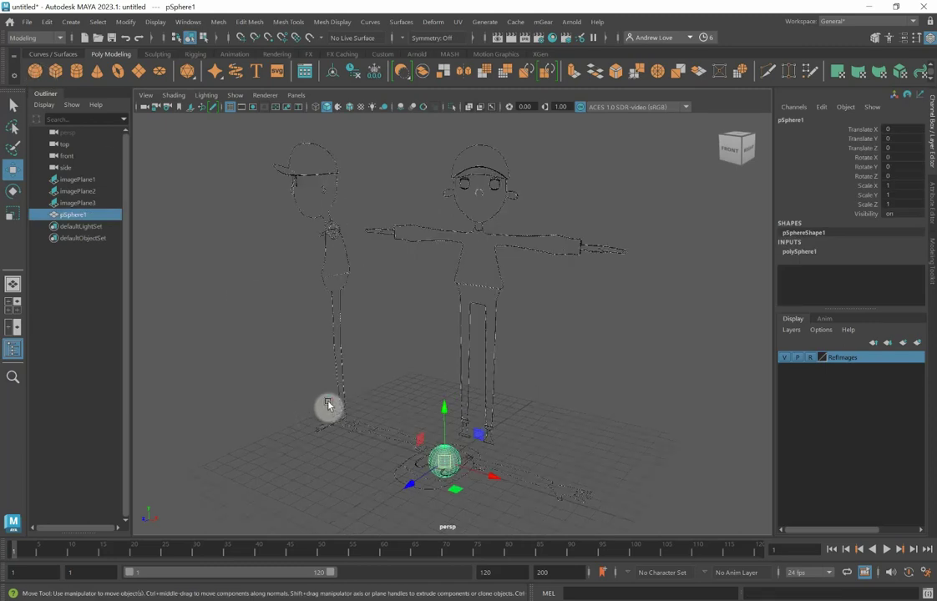
{"action": "left_click_drag", "start_coordinate": [327, 405], "coordinate": [349, 325], "text": "alt"}
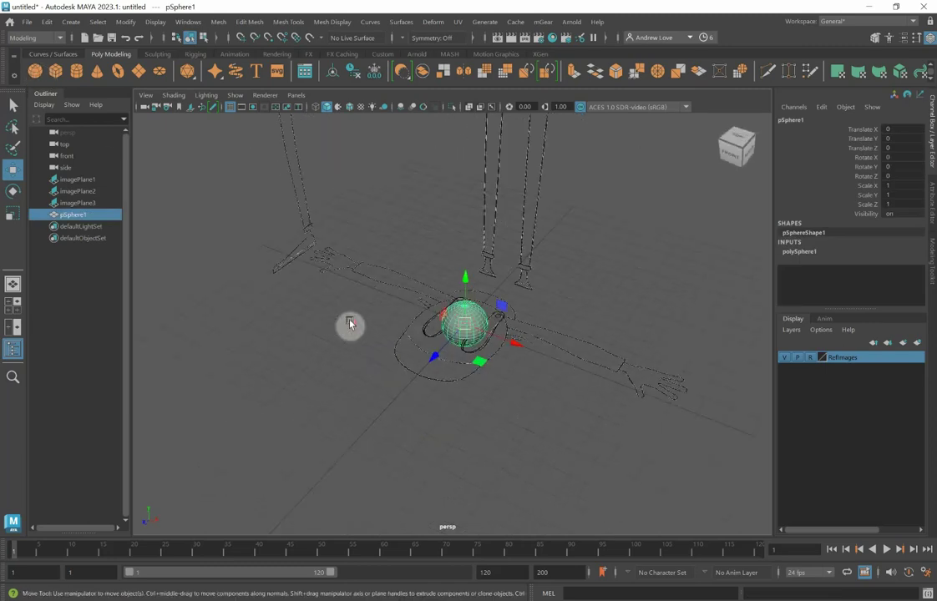
{"action": "right_click_drag", "start_coordinate": [349, 324], "coordinate": [326, 288], "text": "alt"}
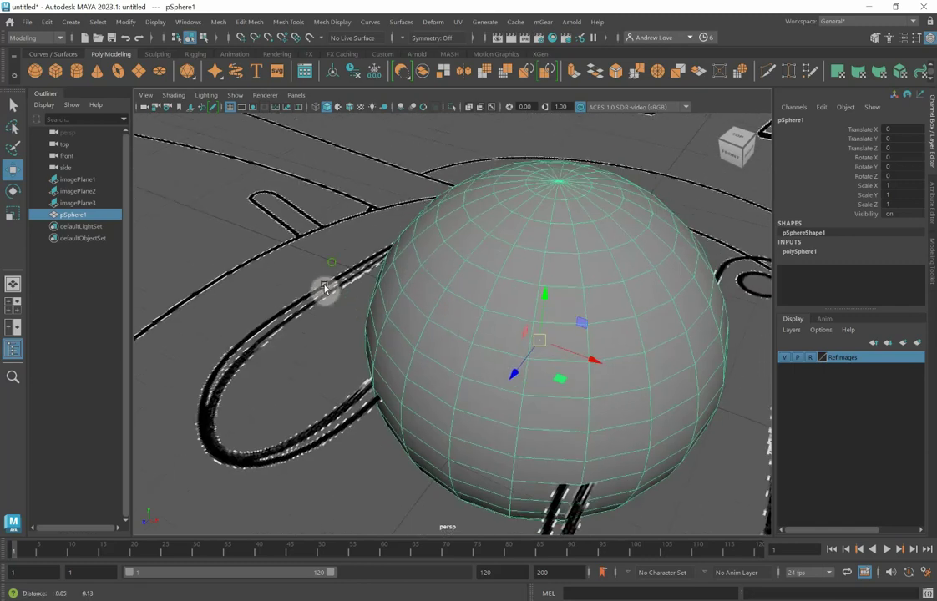
{"action": "left_click_drag", "start_coordinate": [325, 288], "coordinate": [291, 336], "text": "alt"}
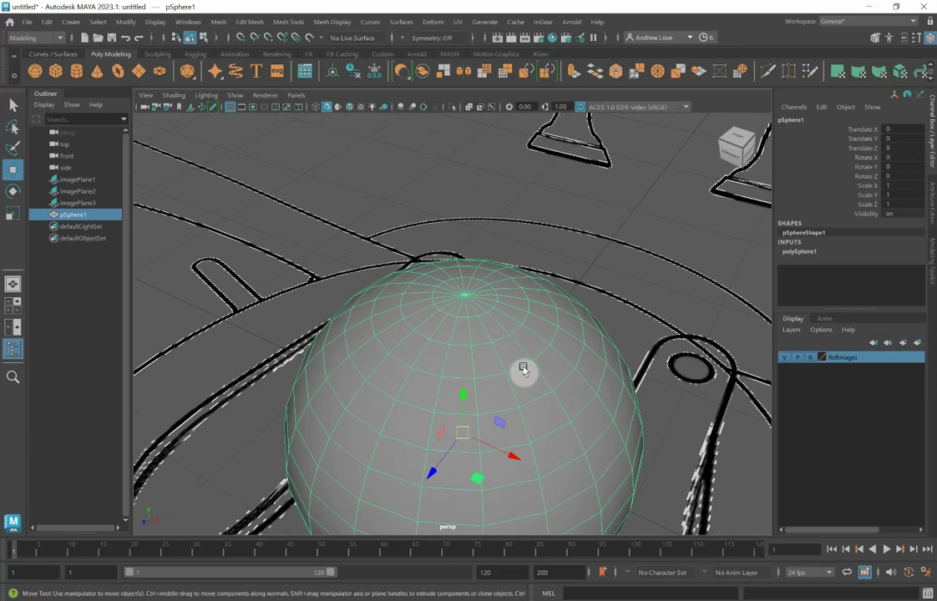
{"action": "scroll", "coordinate": [451, 326], "scroll_direction": "down", "scroll_amount": 5}
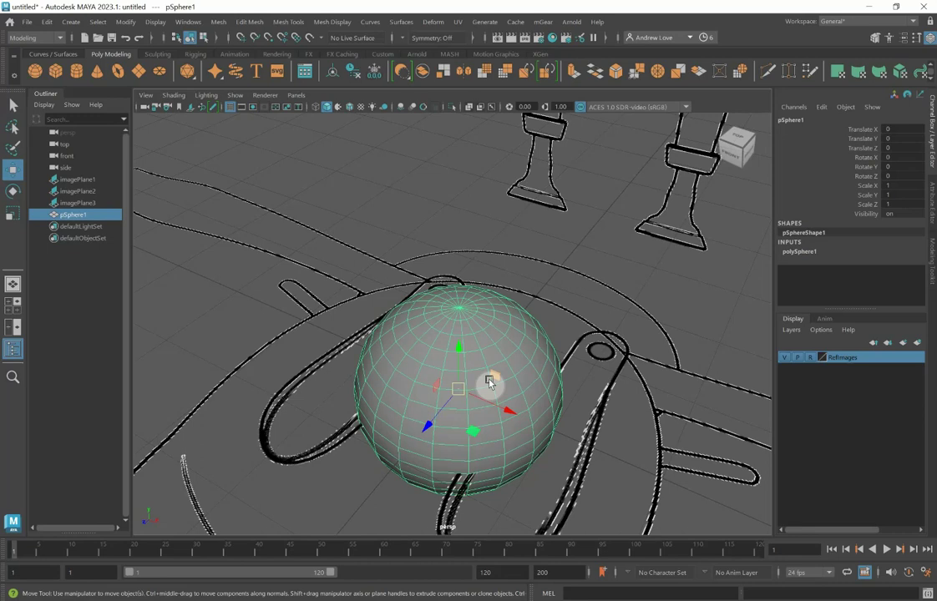
{"action": "key", "text": "Delete"}
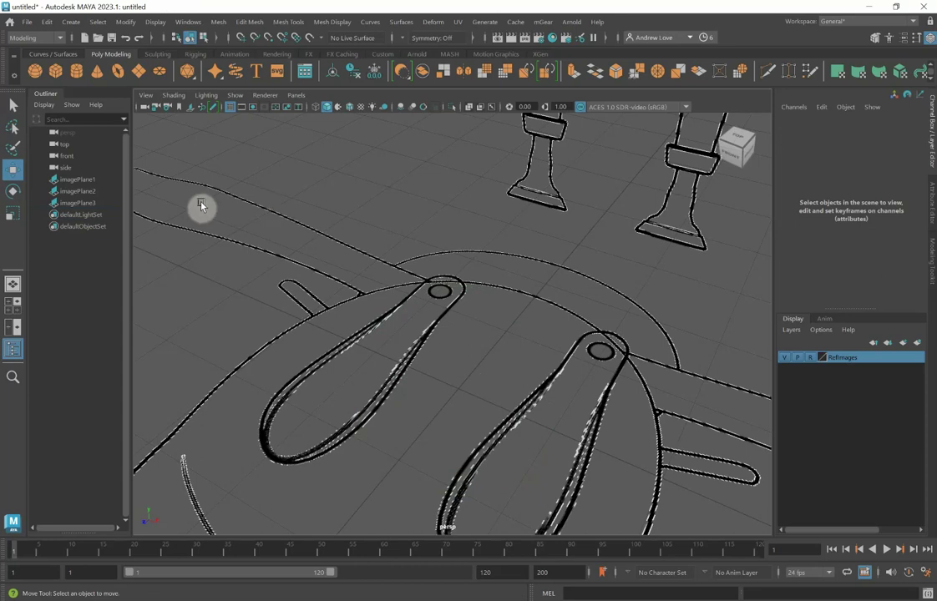
Create pCube1 and apply Mesh > Smooth with 2 division levels to round it into a ball
{"action": "left_click", "coordinate": [55, 70]}
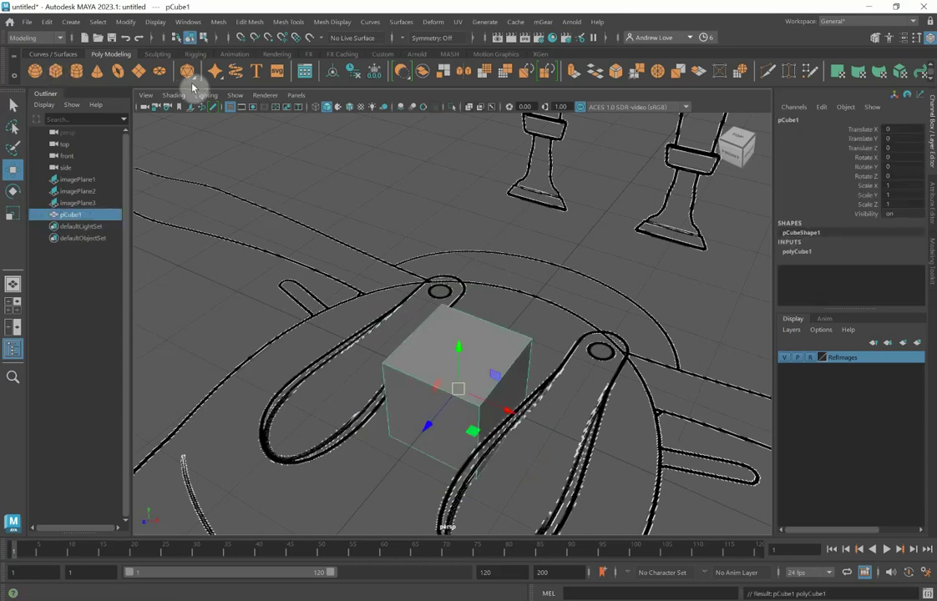
{"action": "left_click", "coordinate": [223, 23]}
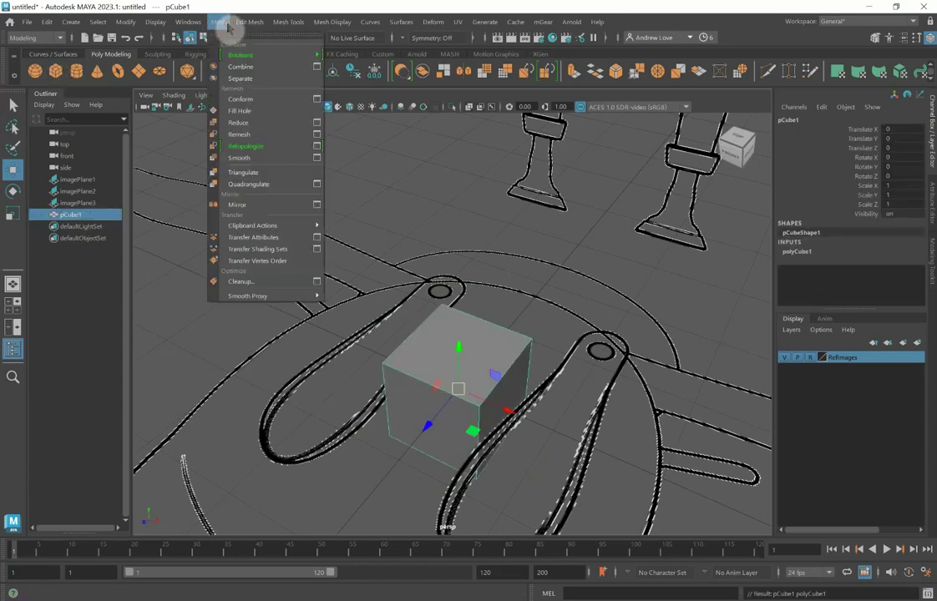
{"action": "left_click", "coordinate": [317, 160]}
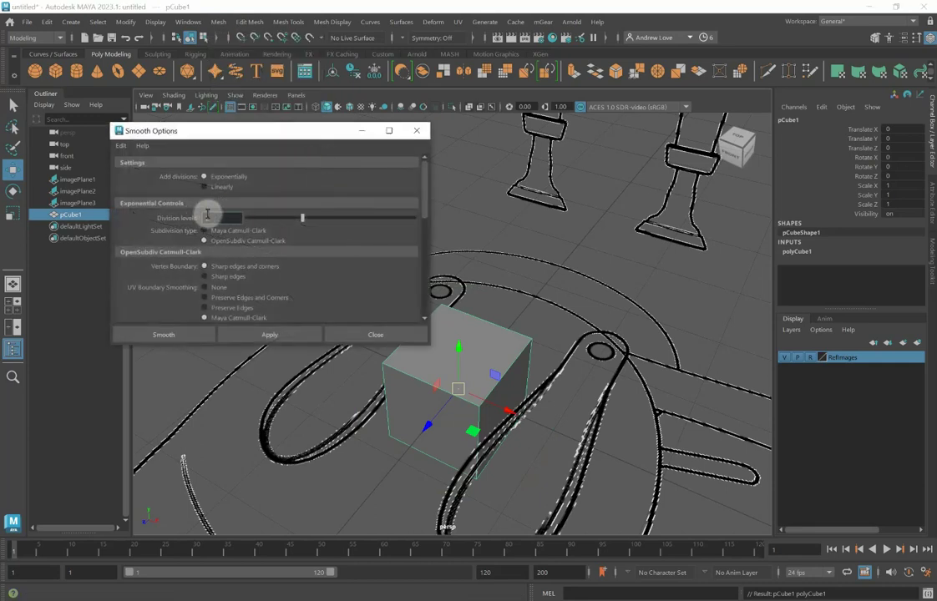
{"action": "left_click", "coordinate": [289, 335]}
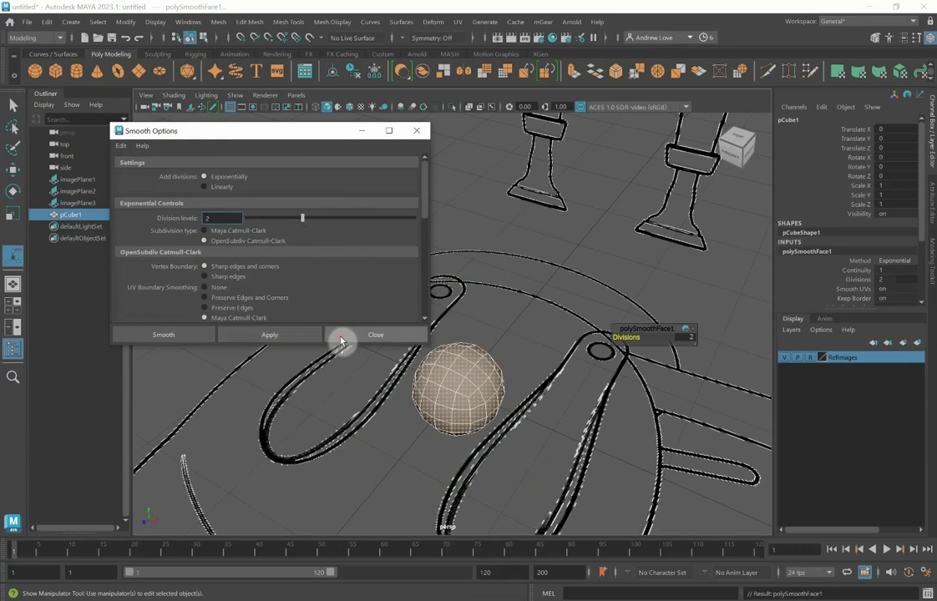
{"action": "left_click", "coordinate": [341, 334]}
{"action": "scroll", "coordinate": [351, 350], "scroll_direction": "up", "scroll_amount": 3}
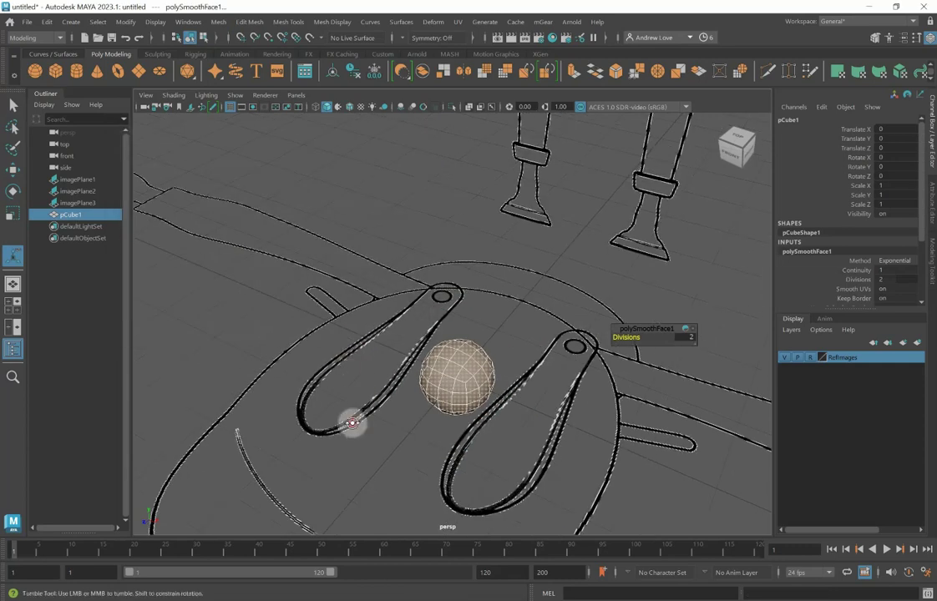
{"action": "left_click_drag", "start_coordinate": [351, 420], "coordinate": [366, 410], "text": "alt"}
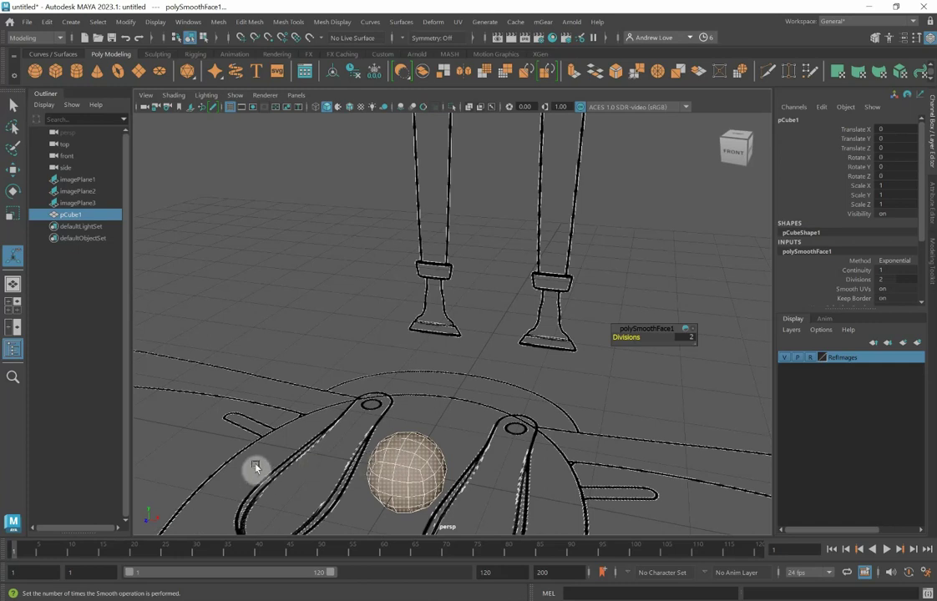
{"action": "left_click_drag", "start_coordinate": [256, 468], "coordinate": [494, 435], "text": "alt"}
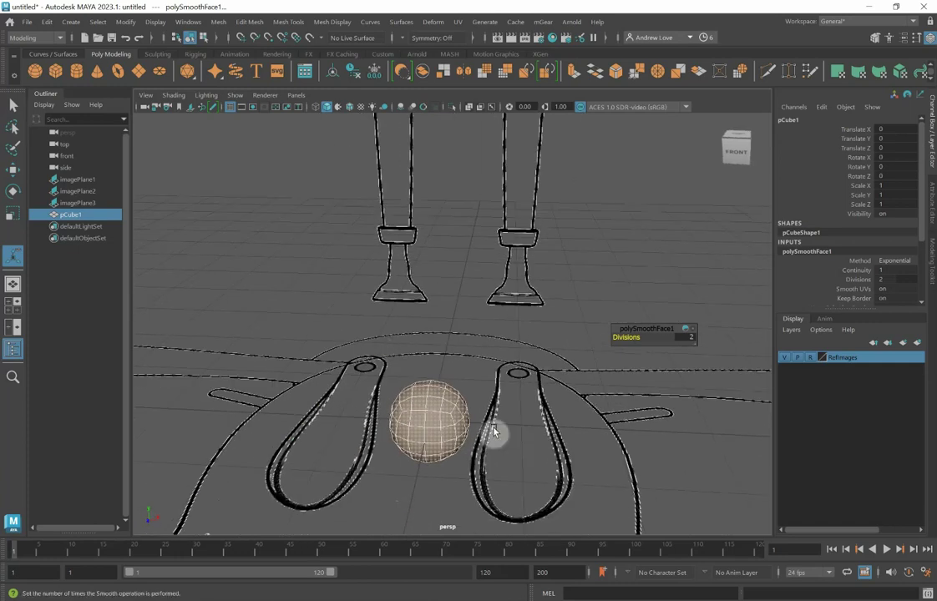
Reselect the smoothed ball and move it up in Y toward the torso in four-view layout
{"action": "key", "text": "w"}
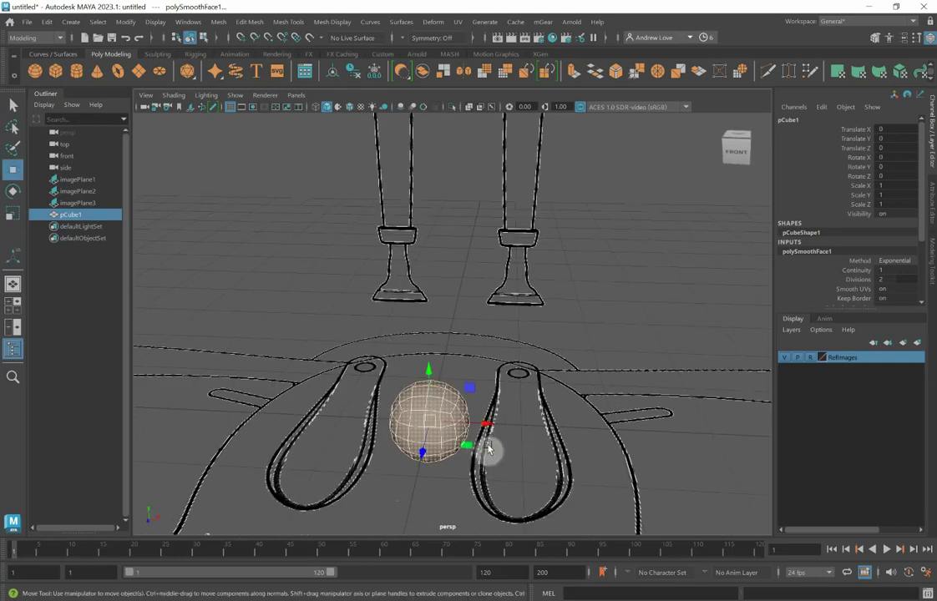
{"action": "left_click", "coordinate": [365, 314]}
{"action": "left_click", "coordinate": [441, 425]}
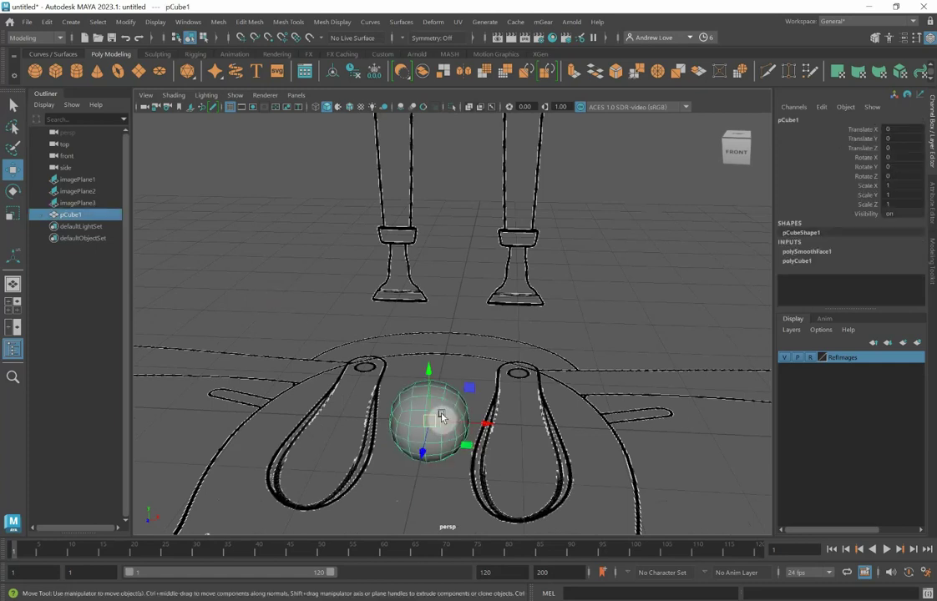
{"action": "key", "text": "space"}
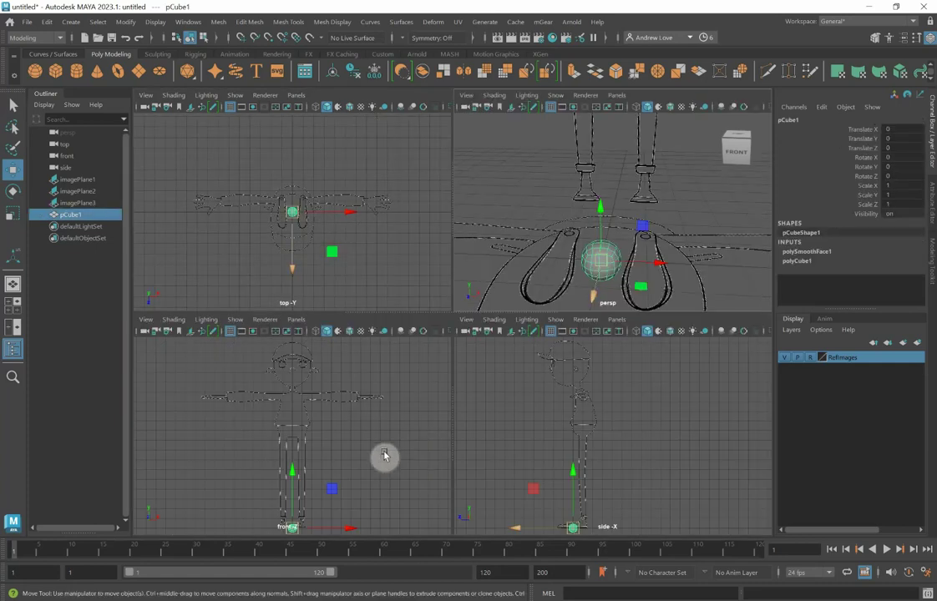
{"action": "left_click_drag", "start_coordinate": [290, 478], "coordinate": [280, 367]}
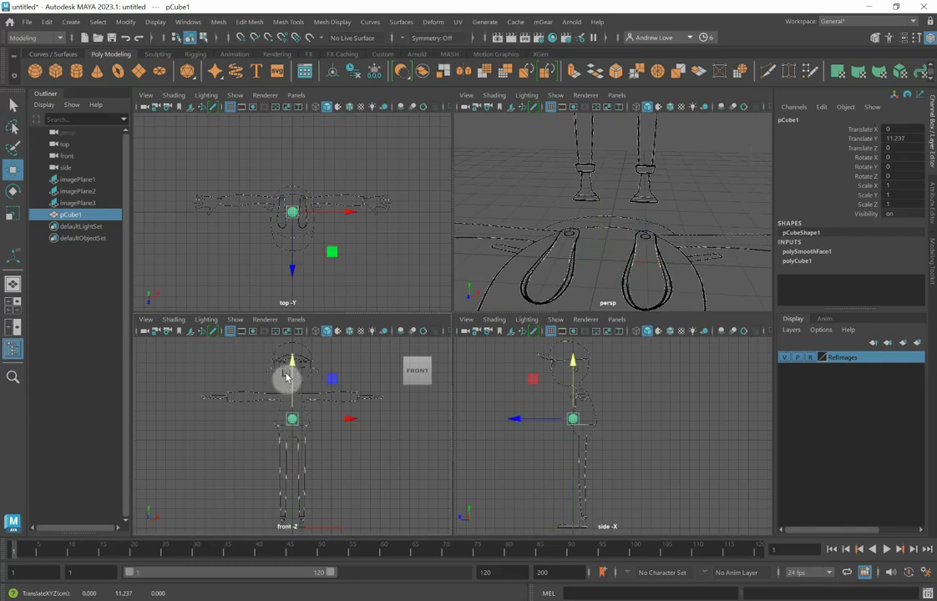
{"action": "key", "text": "space"}
{"action": "scroll", "coordinate": [291, 378], "scroll_direction": "up", "scroll_amount": 5}
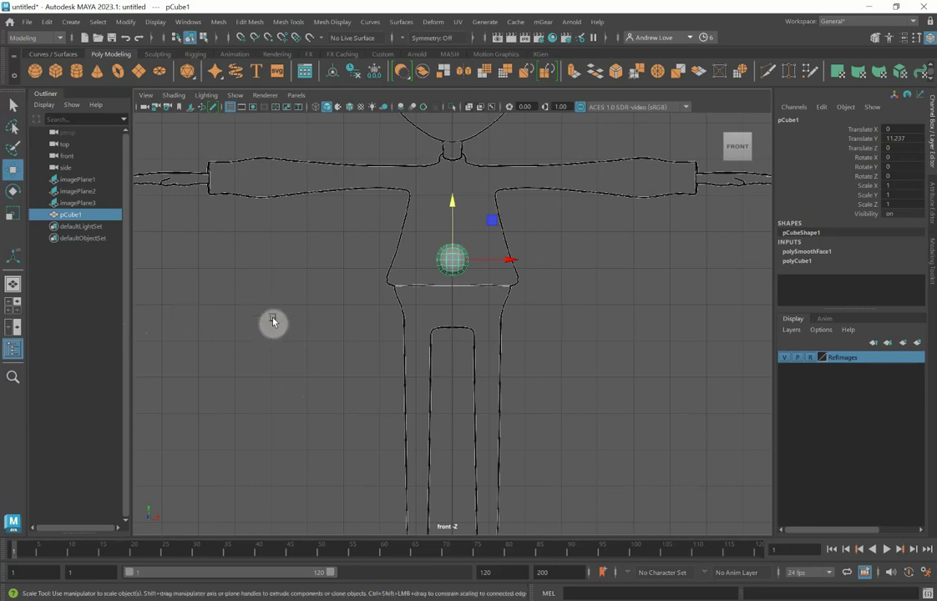
Scale the ball uniformly to about 3.705 and settle it at Translate Y 11
{"action": "key", "text": "r"}
{"action": "left_click_drag", "start_coordinate": [445, 260], "coordinate": [518, 305]}
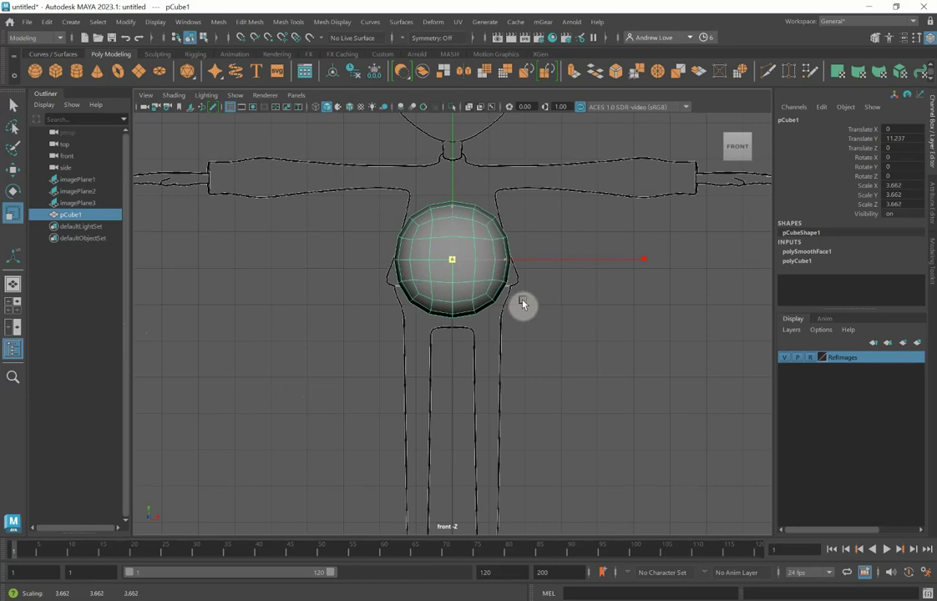
{"action": "key", "text": "w"}
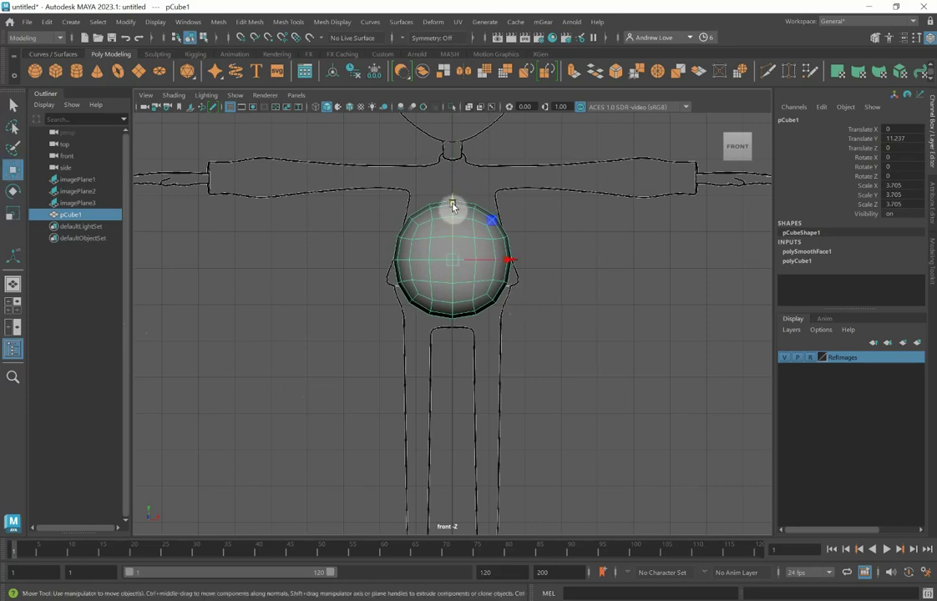
{"action": "left_click_drag", "start_coordinate": [452, 207], "coordinate": [452, 215]}
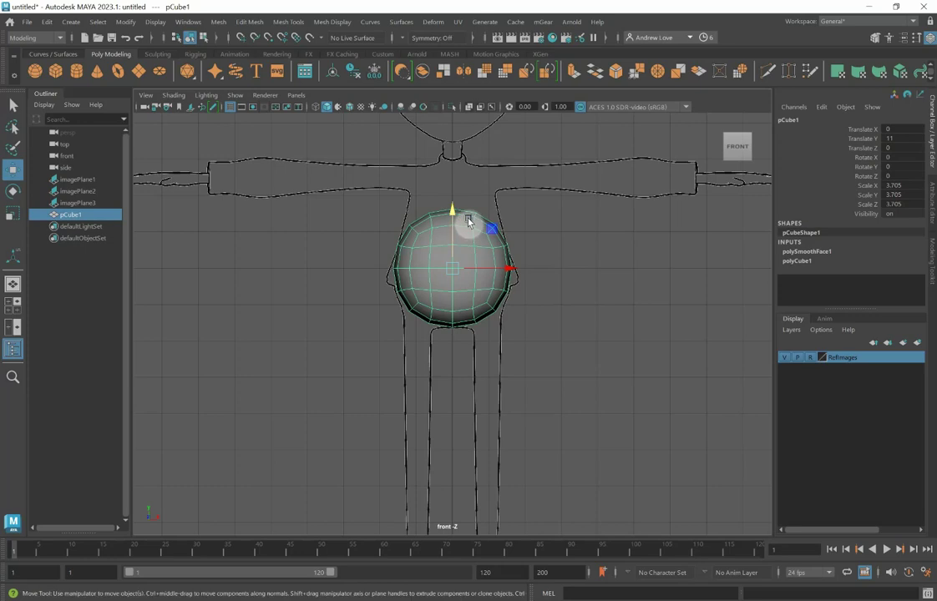
{"action": "right_click_drag", "start_coordinate": [468, 220], "coordinate": [430, 219]}
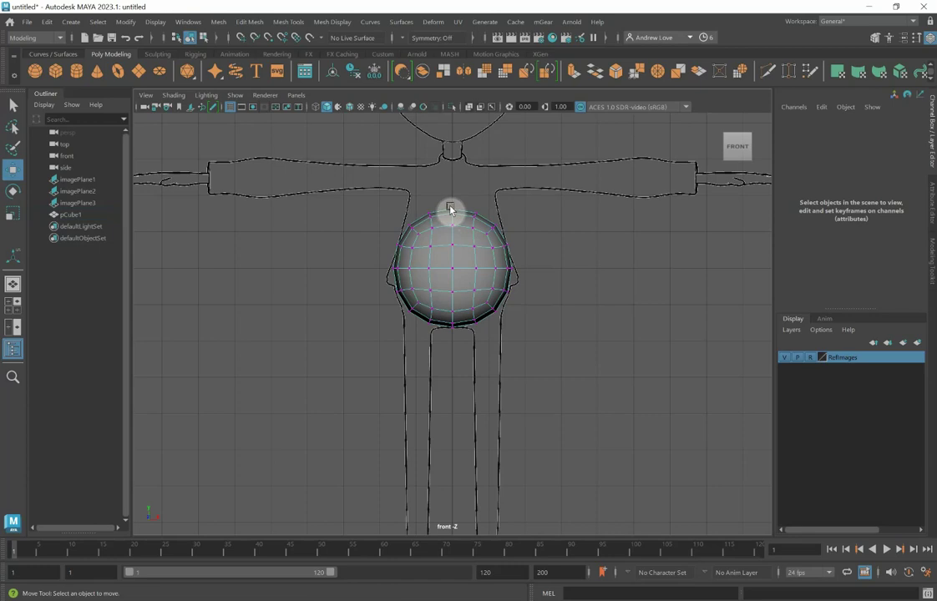
Lift the ball's top vertex with Soft Select on, after undoing a plain move
{"action": "left_click", "coordinate": [451, 209]}
{"action": "left_click_drag", "start_coordinate": [451, 182], "coordinate": [453, 152]}
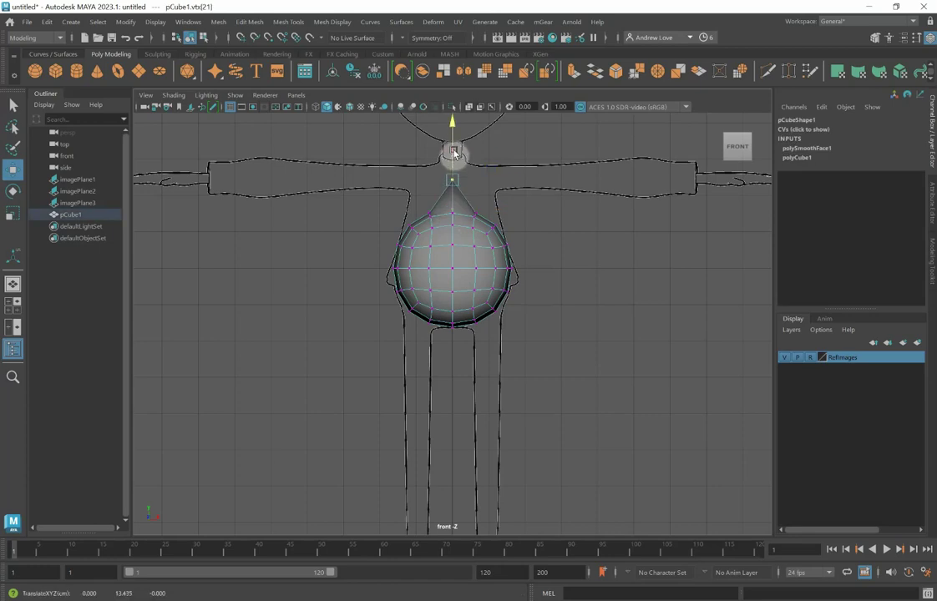
{"action": "key", "text": "ctrl+z"}
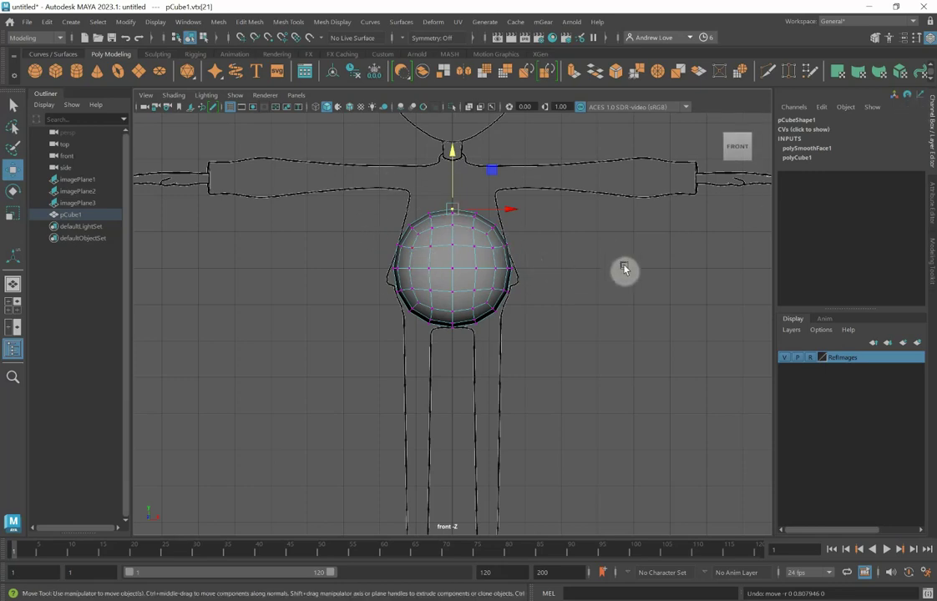
{"action": "key", "text": "b"}
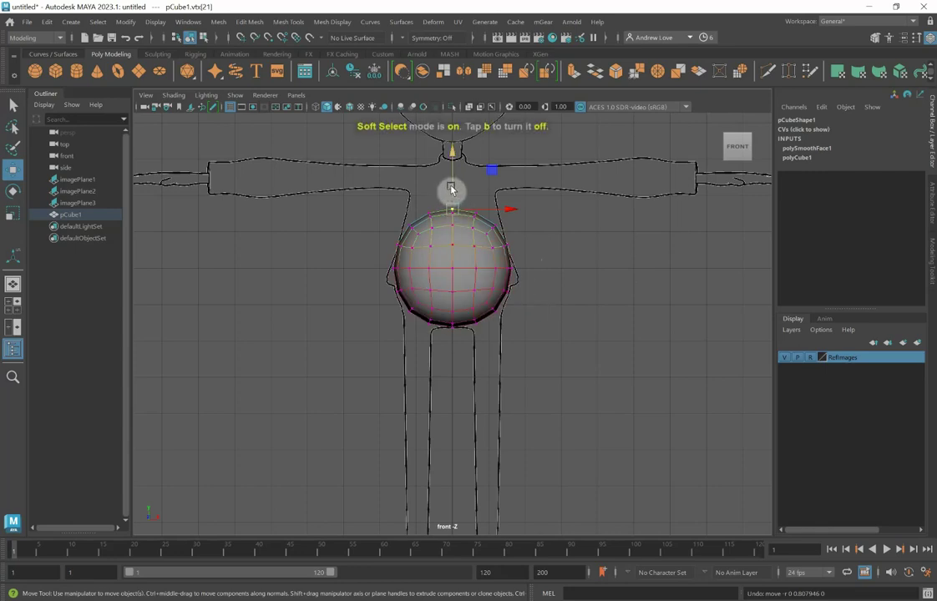
{"action": "mouse_move", "coordinate": [451, 188]}
{"action": "left_mouse_down"}
{"action": "mouse_move", "coordinate": [451, 160]}
{"action": "mouse_move", "coordinate": [451, 185]}
{"action": "left_mouse_up"}
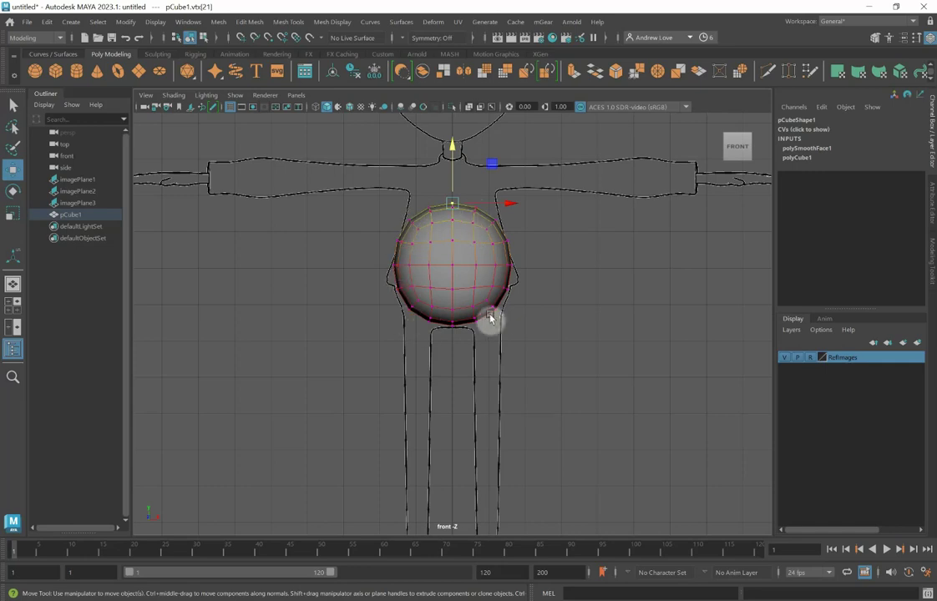
Set the Move tool's soft-selection falloff to Volume mode with the S-curve preset
{"action": "left_click", "coordinate": [915, 39]}
{"action": "left_click_drag", "start_coordinate": [237, 115], "coordinate": [680, 103]}
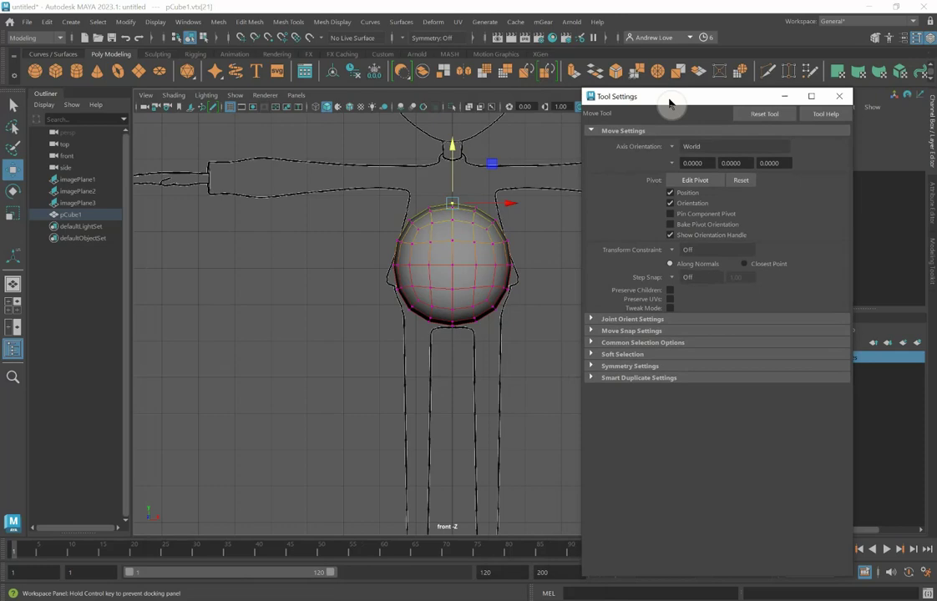
{"action": "left_click", "coordinate": [609, 354]}
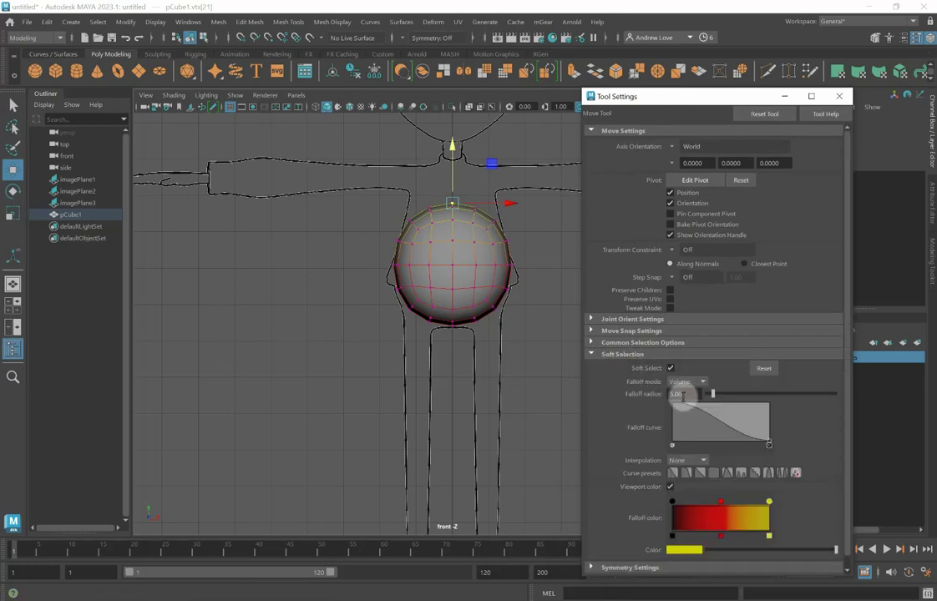
{"action": "left_click", "coordinate": [707, 386]}
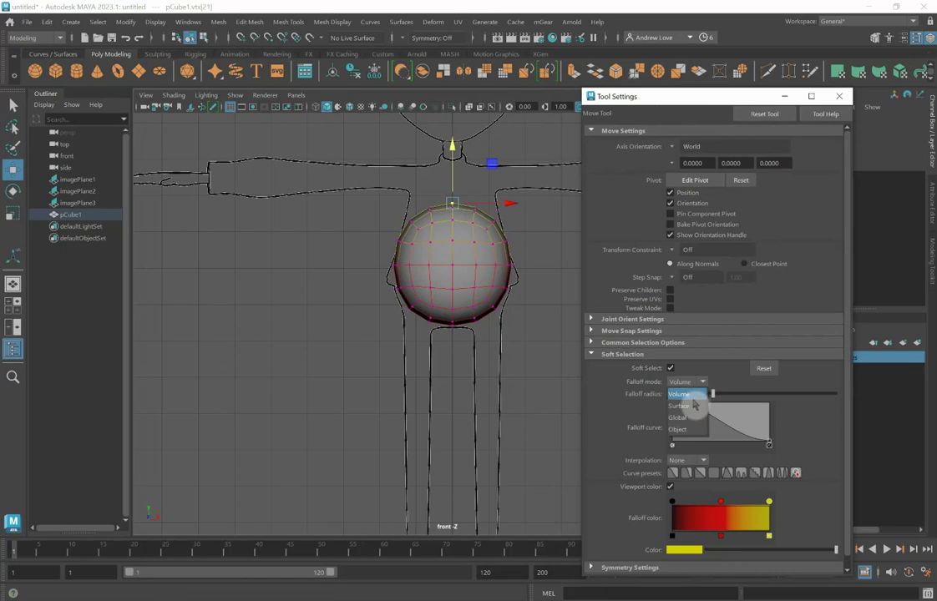
{"action": "left_click", "coordinate": [702, 382]}
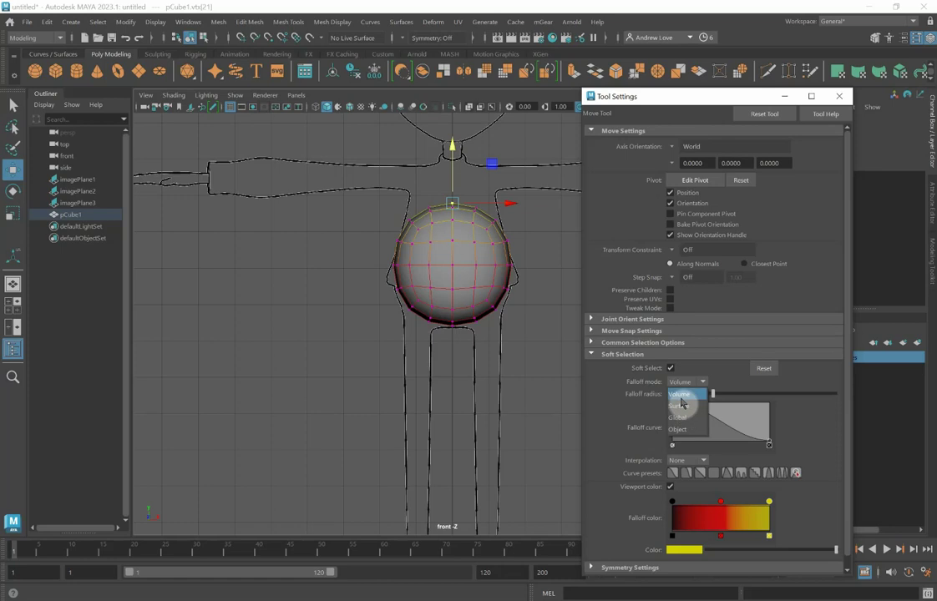
{"action": "left_click", "coordinate": [680, 396]}
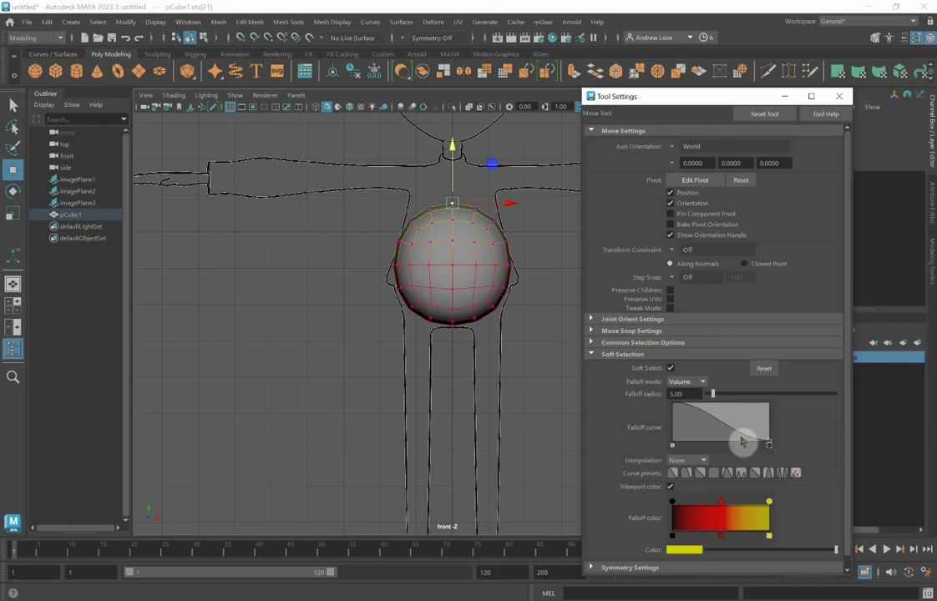
{"action": "left_click", "coordinate": [686, 474]}
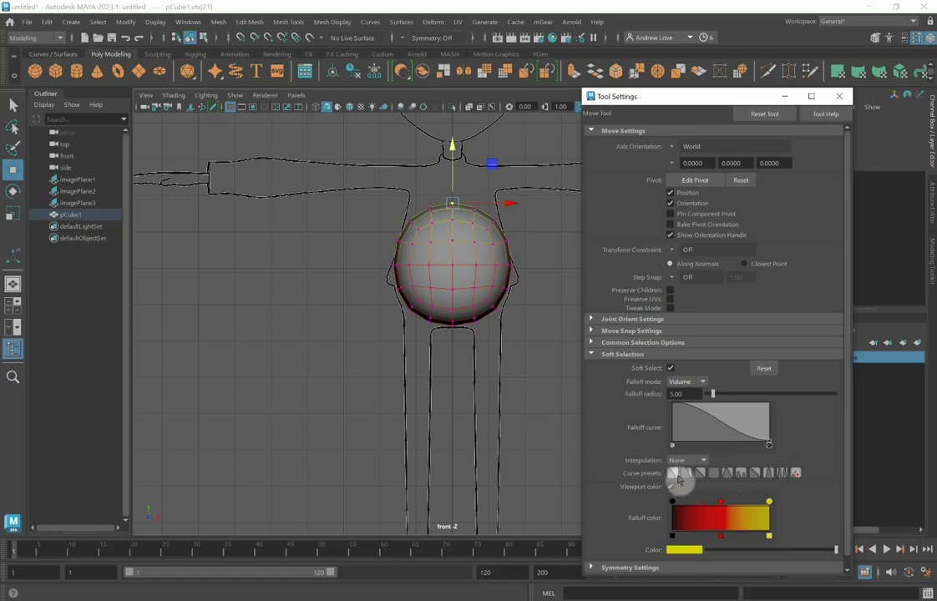
Set the falloff radius to 2.50 and pull the sphere's top up toward the neck
{"action": "double_click", "coordinate": [681, 393]}
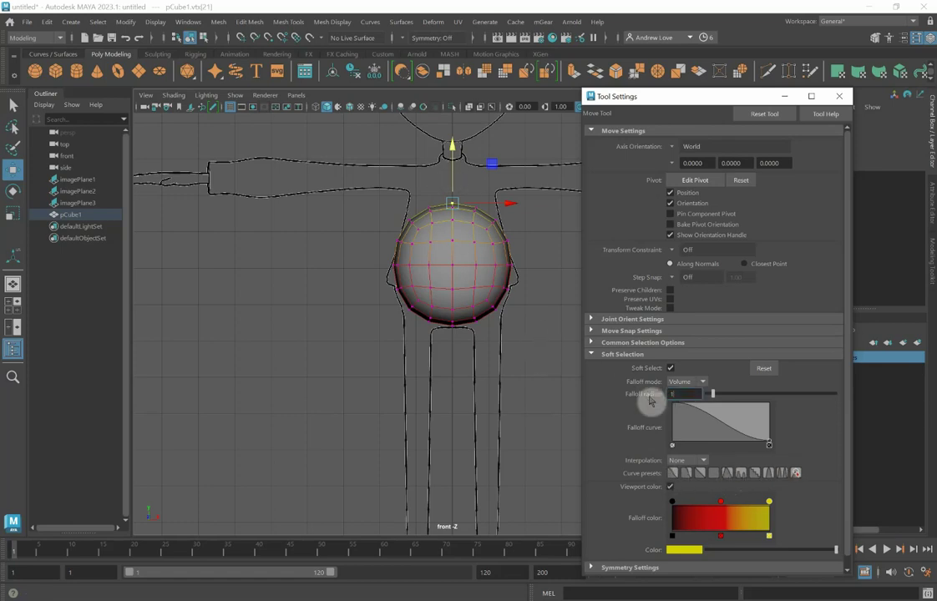
{"action": "key", "text": "Return"}
{"action": "double_click", "coordinate": [683, 394]}
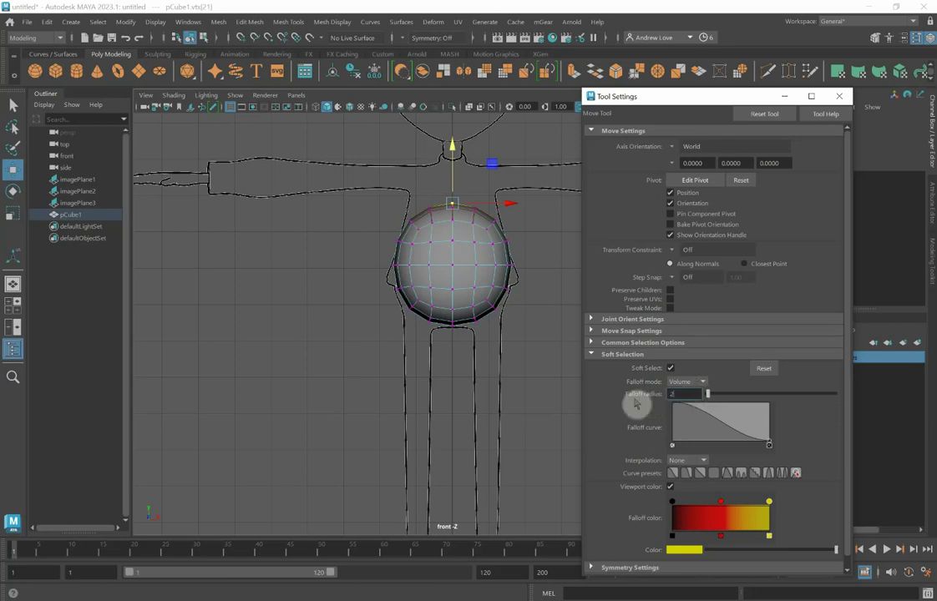
{"action": "type", "text": "2"}
{"action": "key", "text": "Return"}
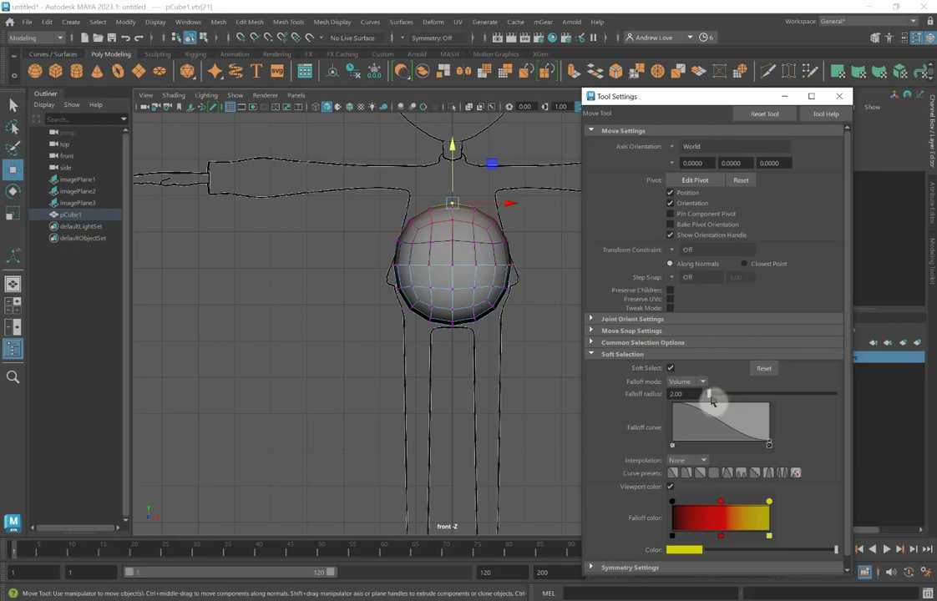
{"action": "double_click", "coordinate": [676, 393]}
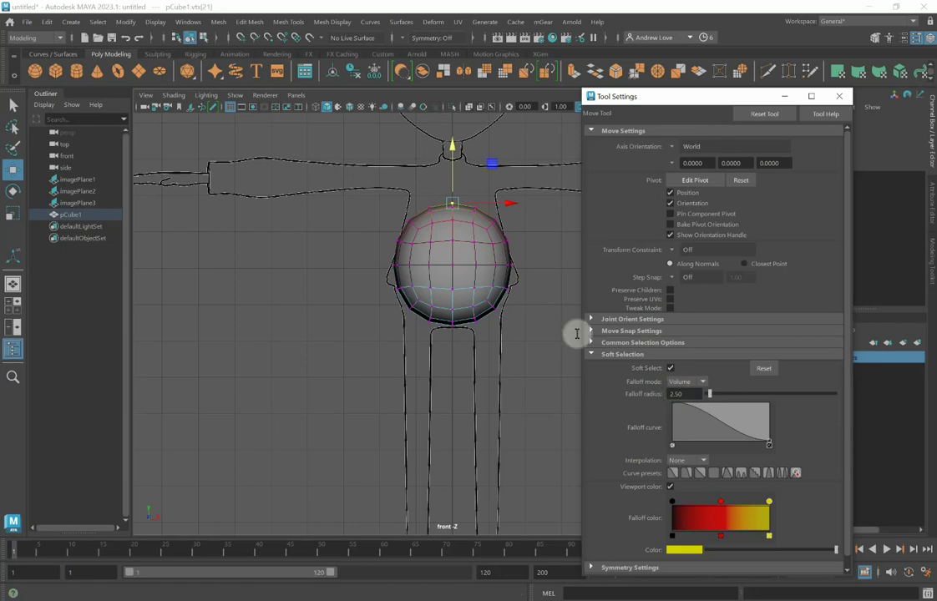
{"action": "left_click_drag", "start_coordinate": [449, 188], "coordinate": [444, 146]}
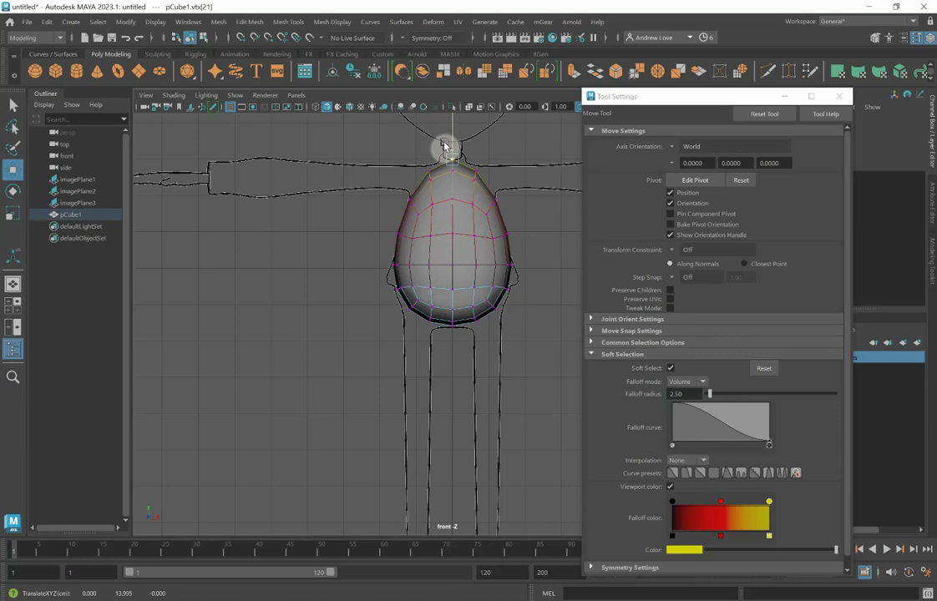
Nudge the top up slightly and compare wireframe, shaded and textured display modes
{"action": "left_click_drag", "start_coordinate": [444, 146], "coordinate": [443, 142]}
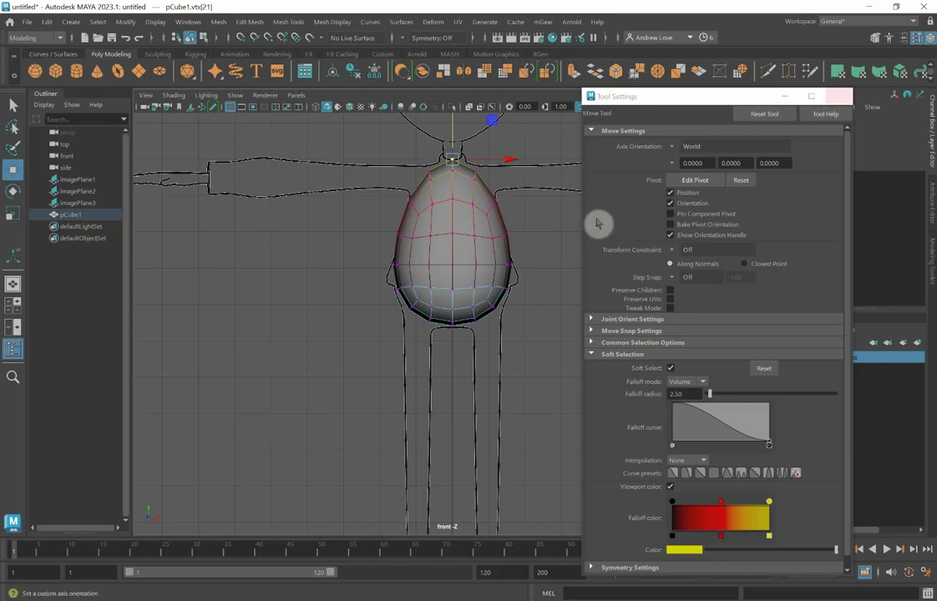
{"action": "scroll", "coordinate": [455, 221], "scroll_direction": "up", "scroll_amount": 2}
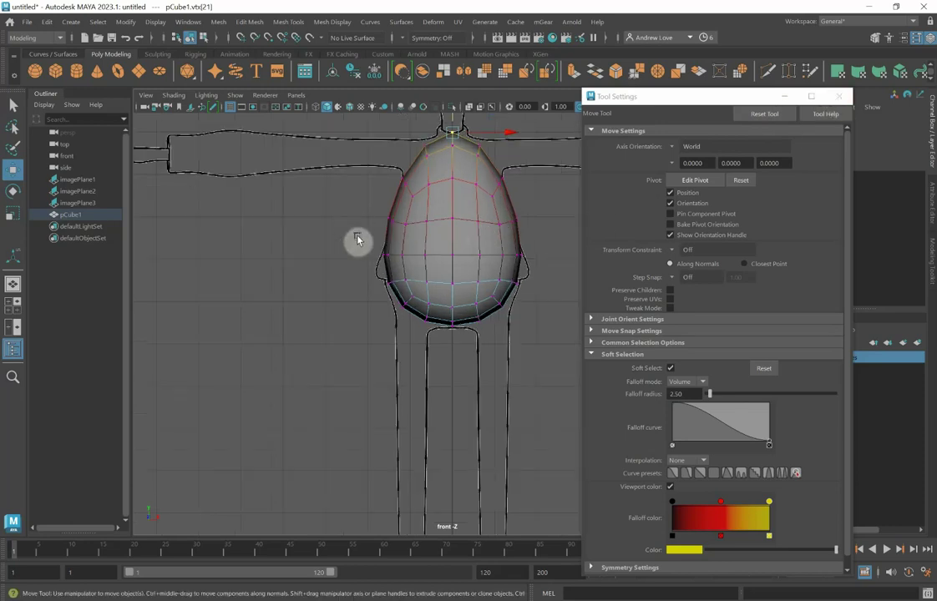
{"action": "key", "text": "4"}
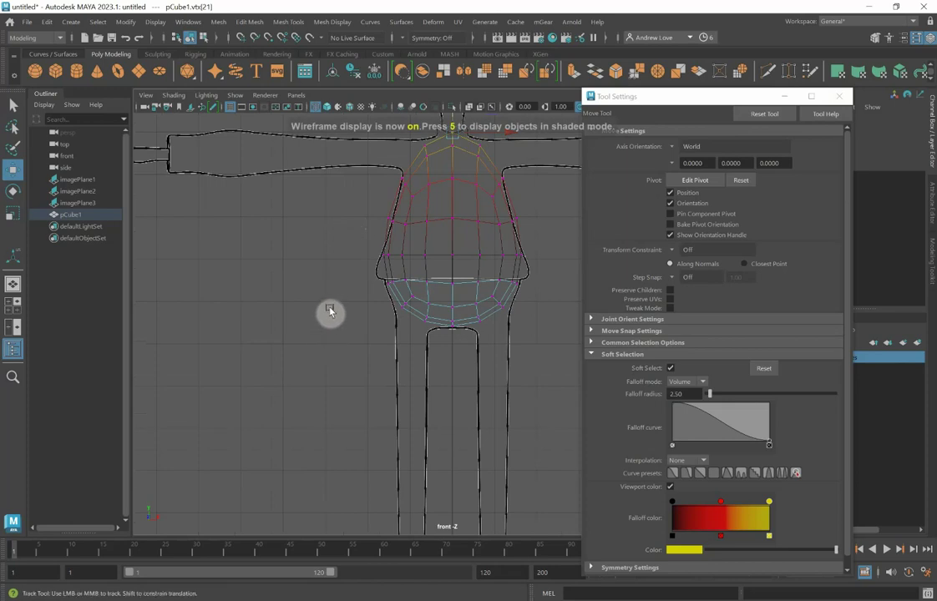
{"action": "middle_click_drag", "start_coordinate": [328, 312], "coordinate": [254, 377], "text": "alt"}
{"action": "key", "text": "5"}
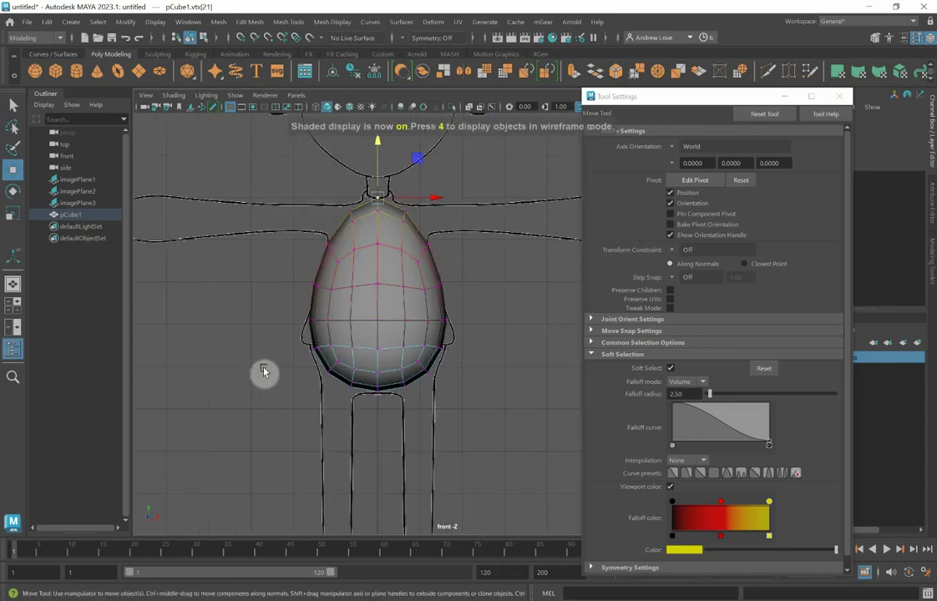
{"action": "key", "text": "6"}
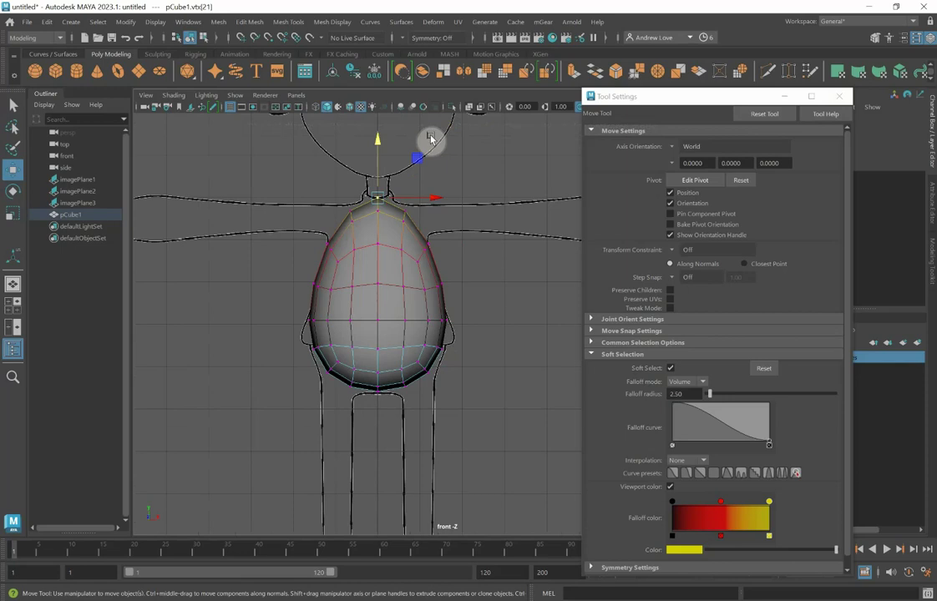
Return to wireframe and marquee-select the torso's middle vertex row
{"action": "key", "text": "4"}
{"action": "scroll", "coordinate": [352, 225], "scroll_direction": "up", "scroll_amount": 4}
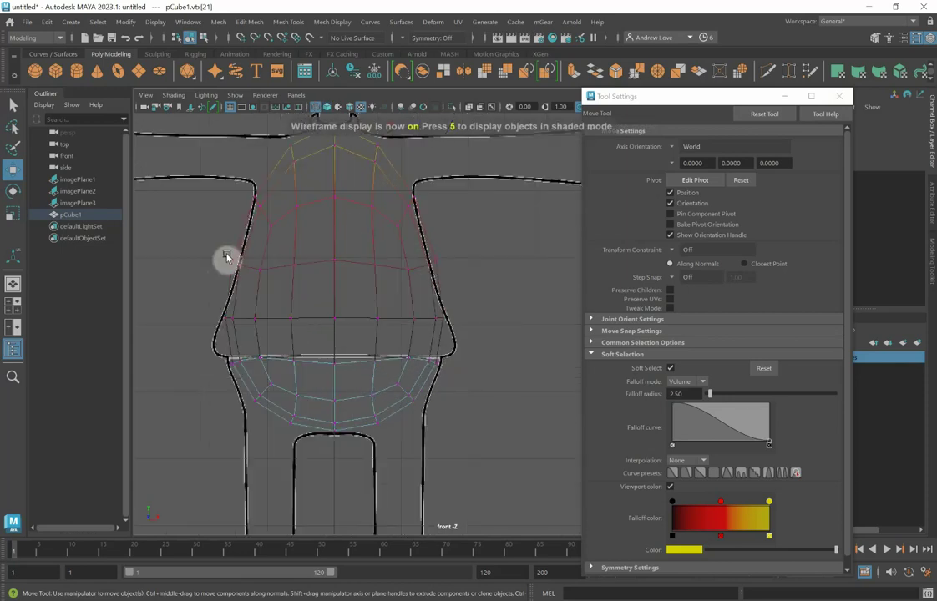
{"action": "left_click_drag", "start_coordinate": [217, 257], "coordinate": [449, 281]}
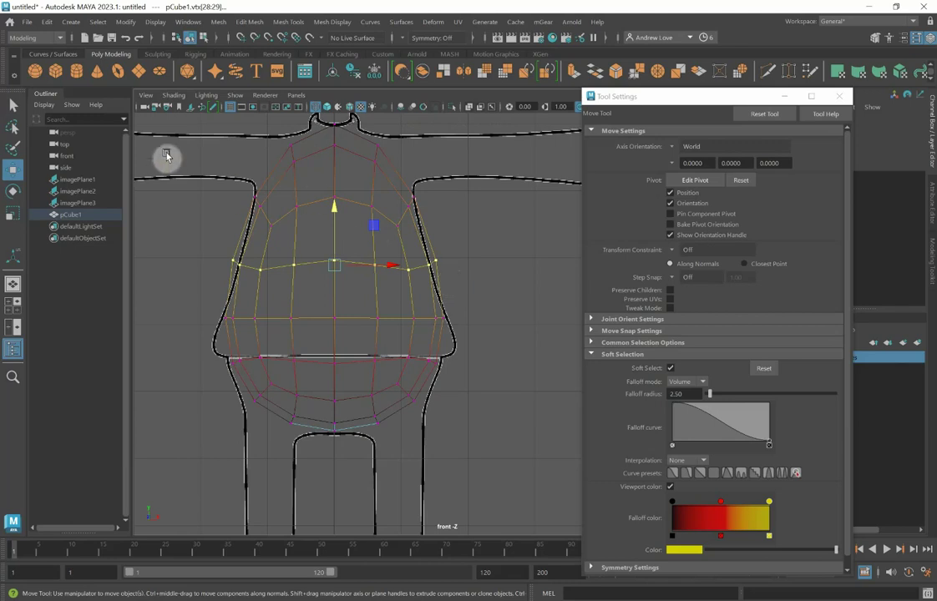
Narrow the middle row, turn off Soft Select, and widen the three lower rows to the outline
{"action": "left_click", "coordinate": [14, 215]}
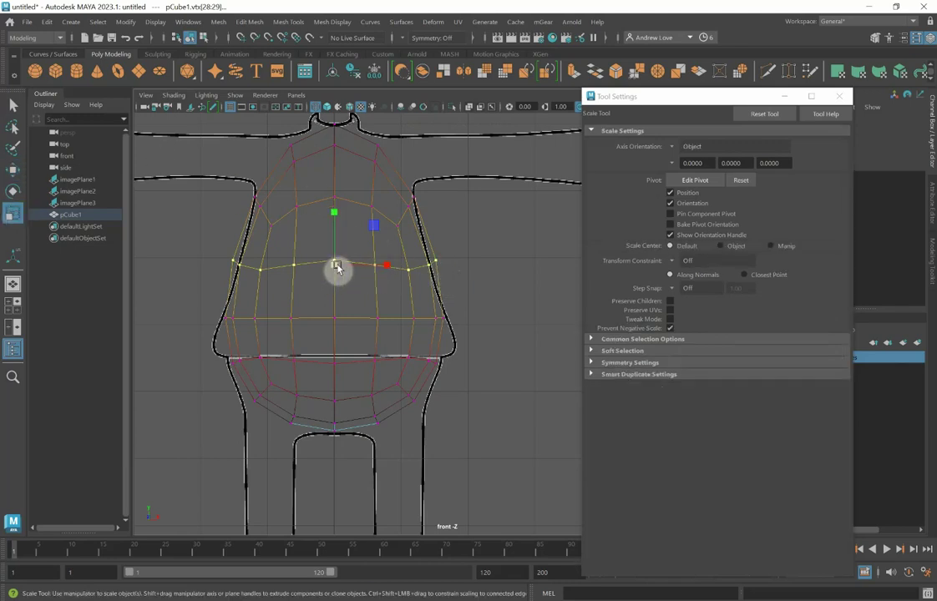
{"action": "left_click_drag", "start_coordinate": [388, 268], "coordinate": [387, 266]}
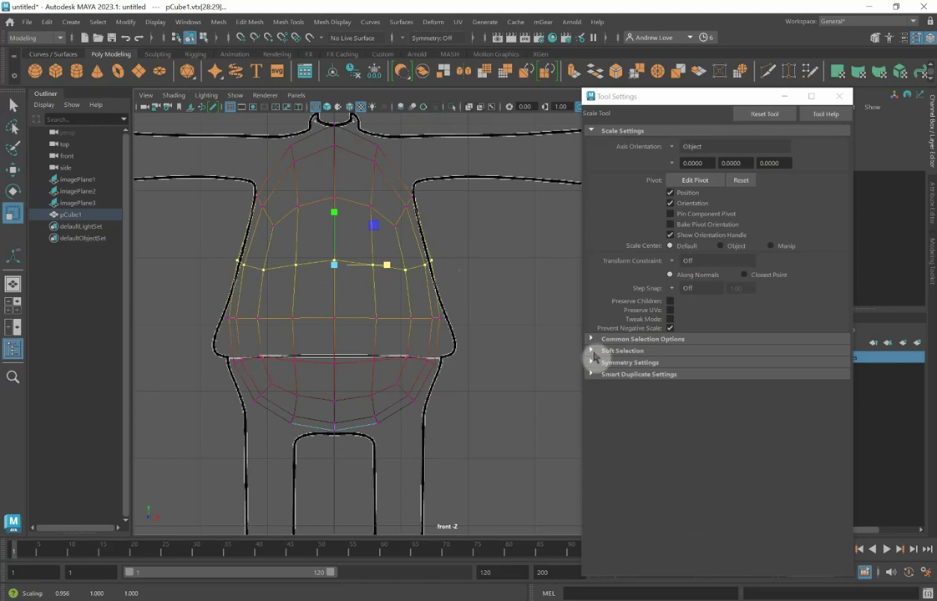
{"action": "key", "text": "b"}
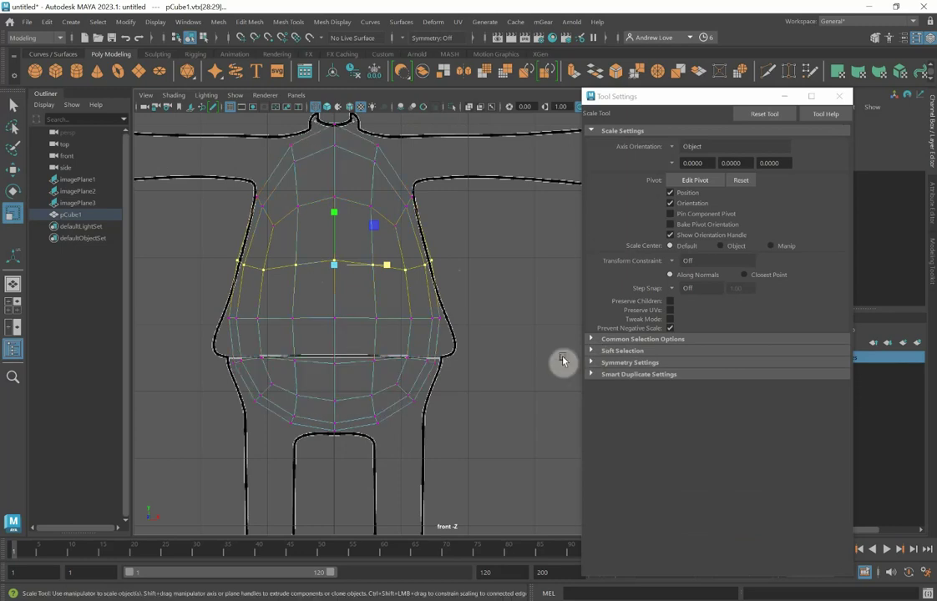
{"action": "left_click_drag", "start_coordinate": [212, 307], "coordinate": [450, 324]}
{"action": "left_click_drag", "start_coordinate": [335, 323], "coordinate": [341, 325]}
{"action": "left_click_drag", "start_coordinate": [217, 354], "coordinate": [459, 374]}
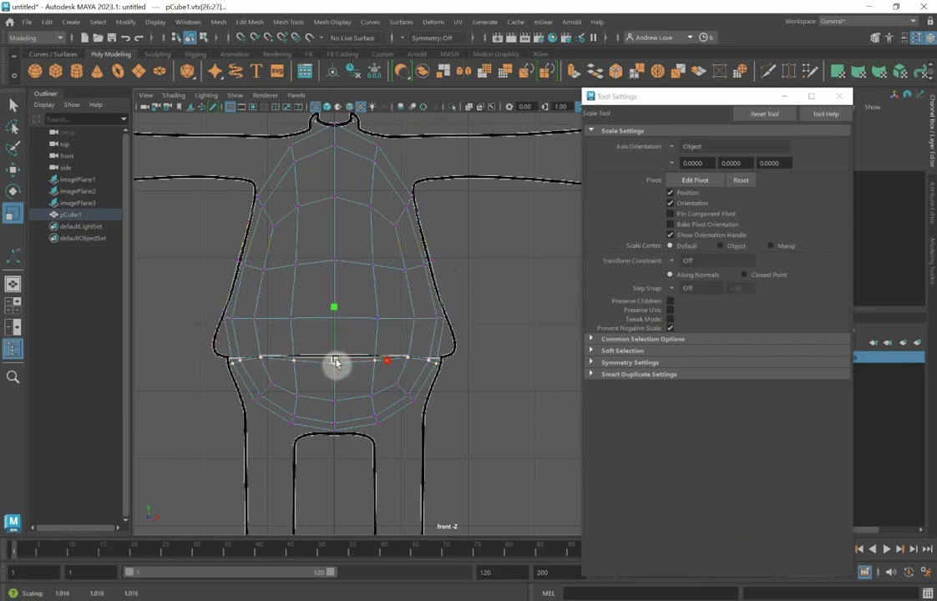
{"action": "left_click_drag", "start_coordinate": [334, 360], "coordinate": [339, 362]}
{"action": "left_click_drag", "start_coordinate": [226, 380], "coordinate": [447, 439]}
{"action": "mouse_move", "coordinate": [338, 409]}
{"action": "left_mouse_down"}
{"action": "mouse_move", "coordinate": [348, 411]}
{"action": "mouse_move", "coordinate": [267, 411]}
{"action": "mouse_move", "coordinate": [349, 406]}
{"action": "left_mouse_up"}
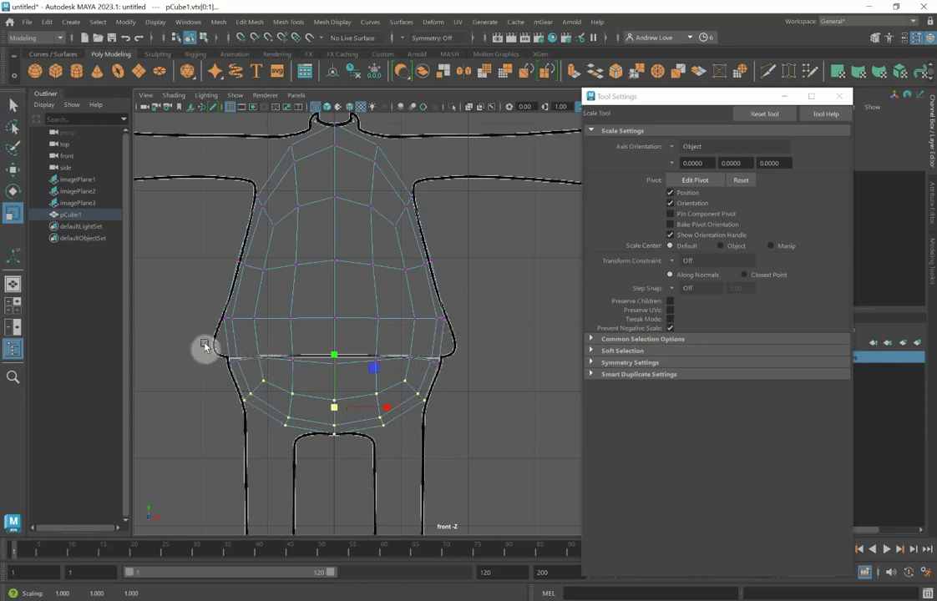
Scale the lower-torso and chest vertex rows vertically to match the front outline
{"action": "left_click_drag", "start_coordinate": [200, 338], "coordinate": [464, 372]}
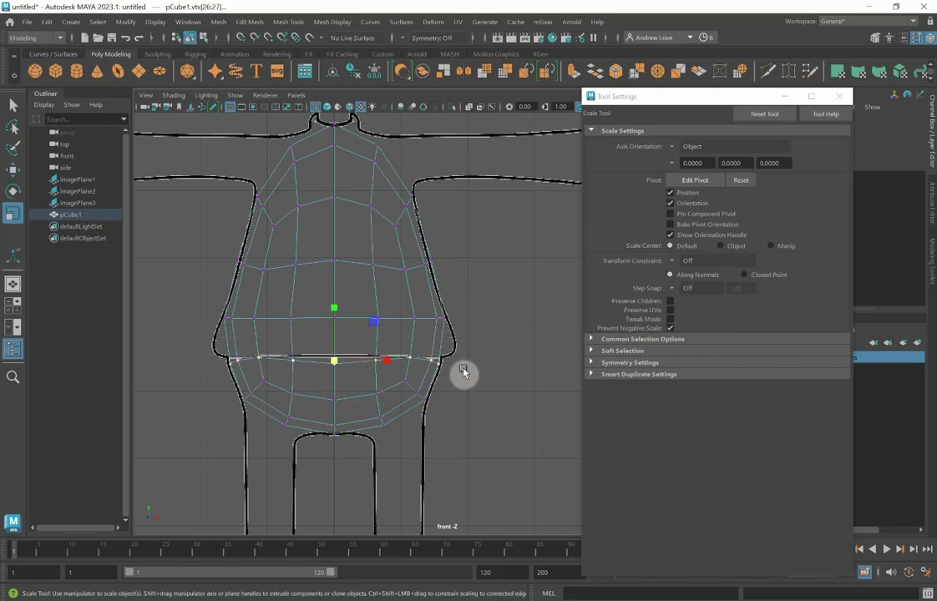
{"action": "left_click", "coordinate": [336, 307]}
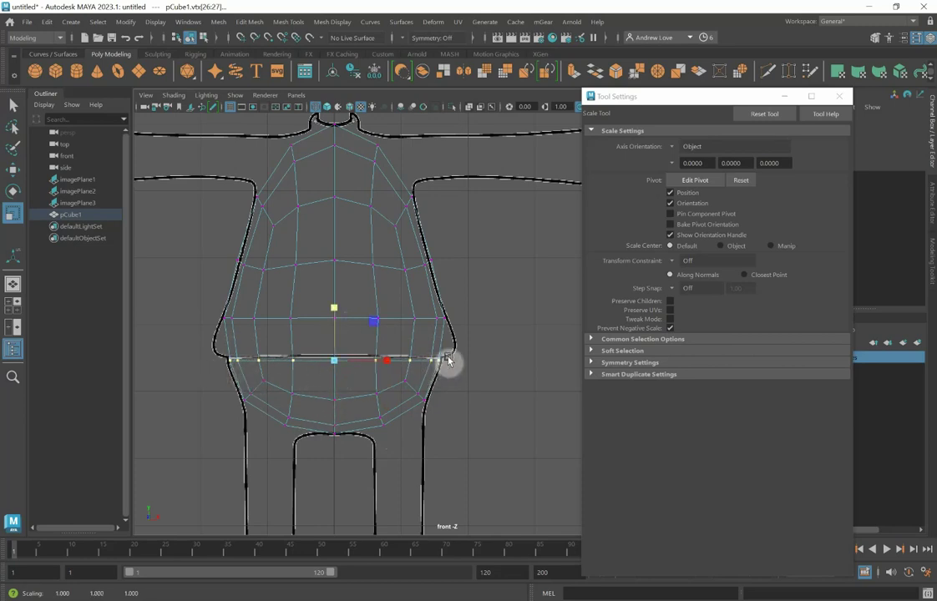
{"action": "left_click_drag", "start_coordinate": [197, 245], "coordinate": [467, 276]}
{"action": "left_click_drag", "start_coordinate": [336, 213], "coordinate": [339, 305]}
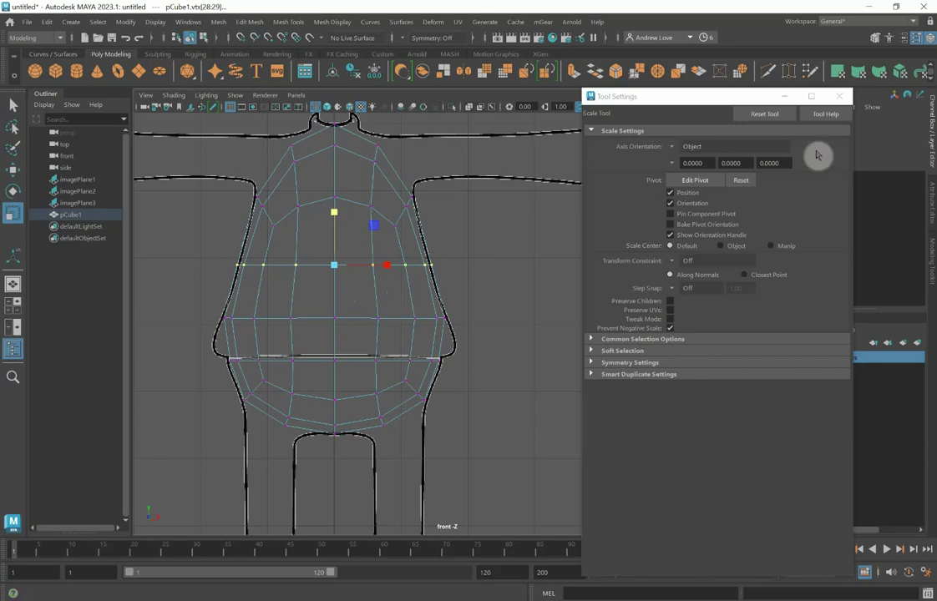
In the side wireframe view, move all torso vertices along Z to about -1.06 onto the side outline
{"action": "left_click", "coordinate": [837, 98]}
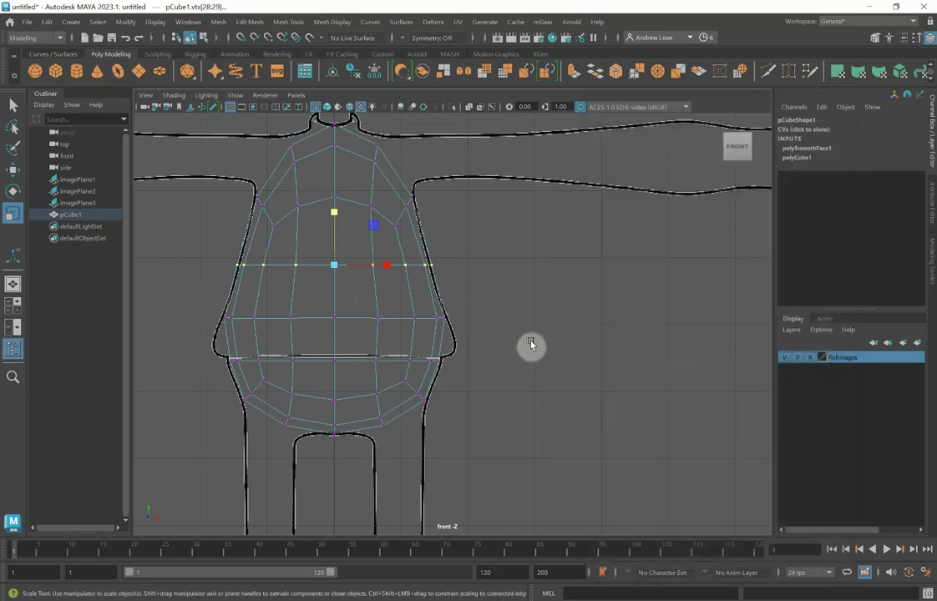
{"action": "key", "text": "space"}
{"action": "key", "text": "space"}
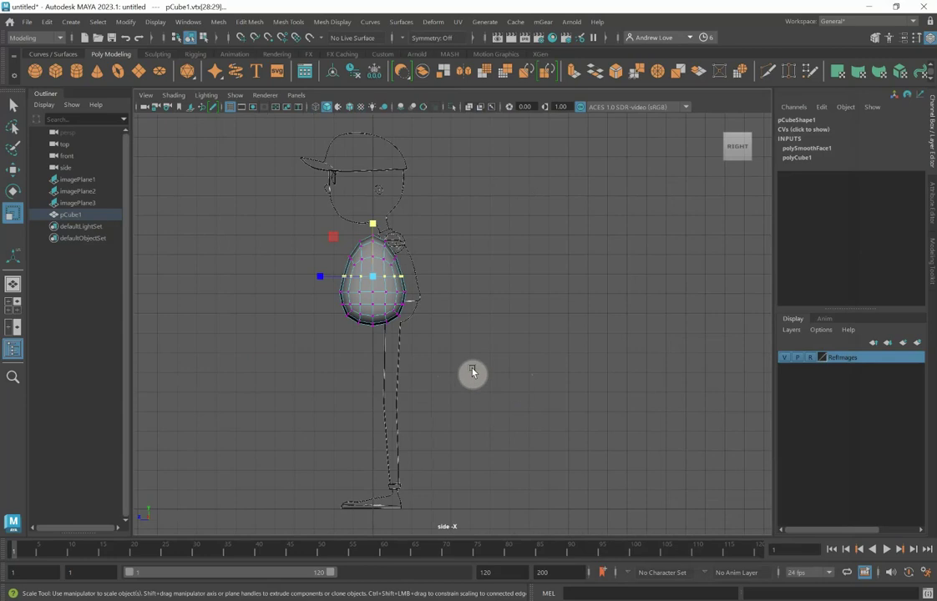
{"action": "scroll", "coordinate": [472, 372], "scroll_direction": "up", "scroll_amount": 4}
{"action": "middle_click_drag", "start_coordinate": [181, 378], "coordinate": [303, 409], "text": "alt"}
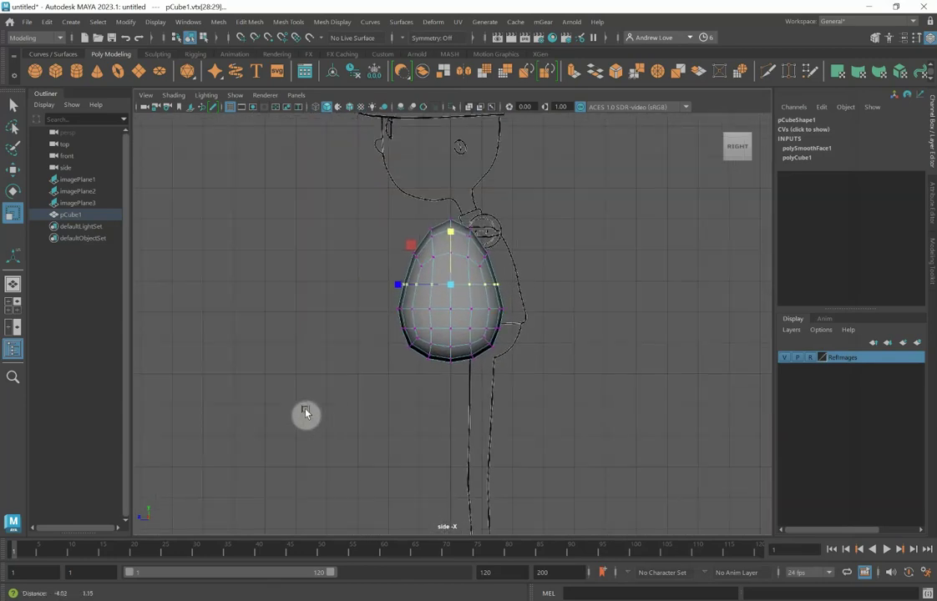
{"action": "scroll", "coordinate": [305, 406], "scroll_direction": "up", "scroll_amount": 2}
{"action": "key", "text": "4"}
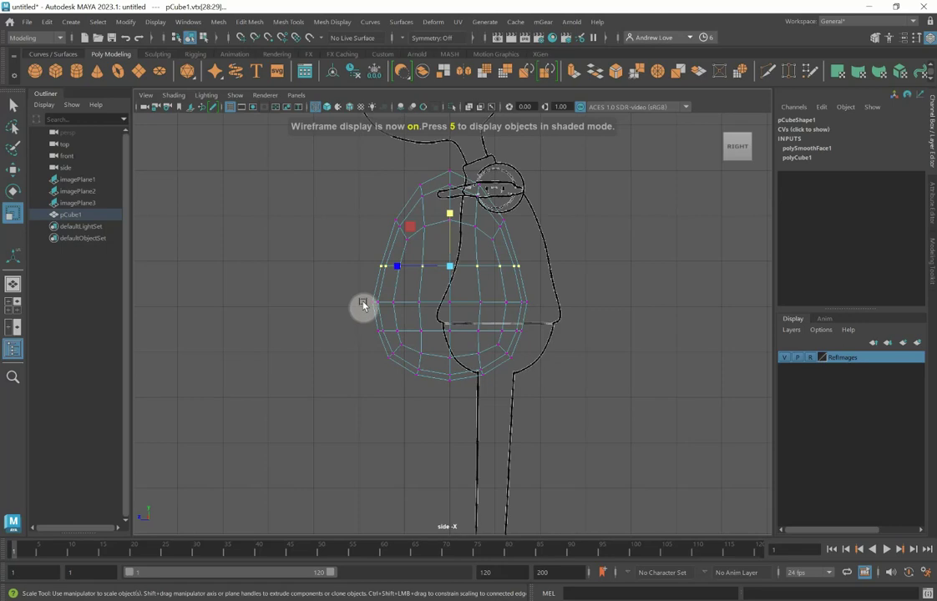
{"action": "key", "text": "w"}
{"action": "left_click_drag", "start_coordinate": [278, 143], "coordinate": [482, 368]}
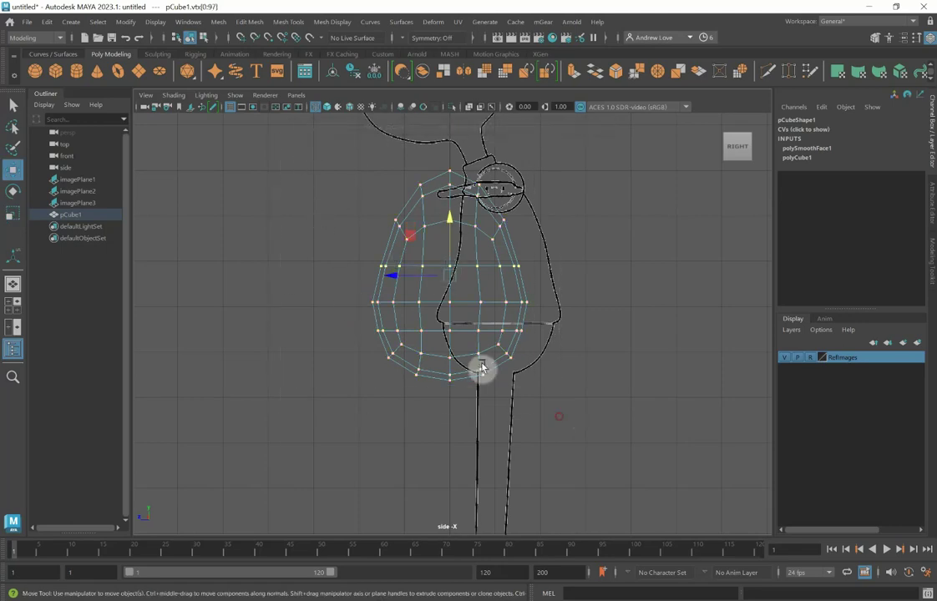
{"action": "left_click_drag", "start_coordinate": [394, 275], "coordinate": [441, 273]}
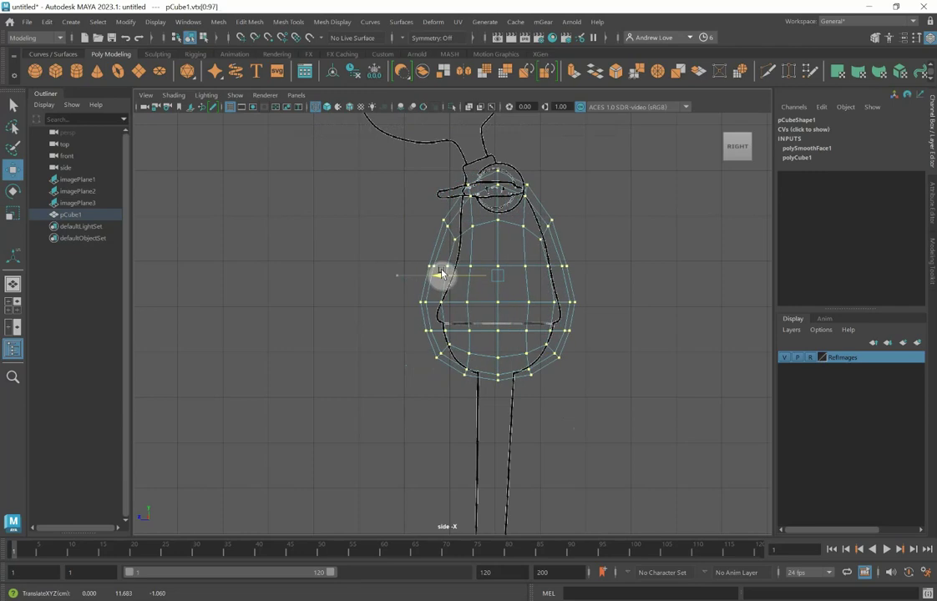
Scale the torso's depth and its middle vertex row in Z to about 0.985 to fit the side outline
{"action": "left_click", "coordinate": [13, 216]}
{"action": "left_click_drag", "start_coordinate": [444, 278], "coordinate": [459, 280]}
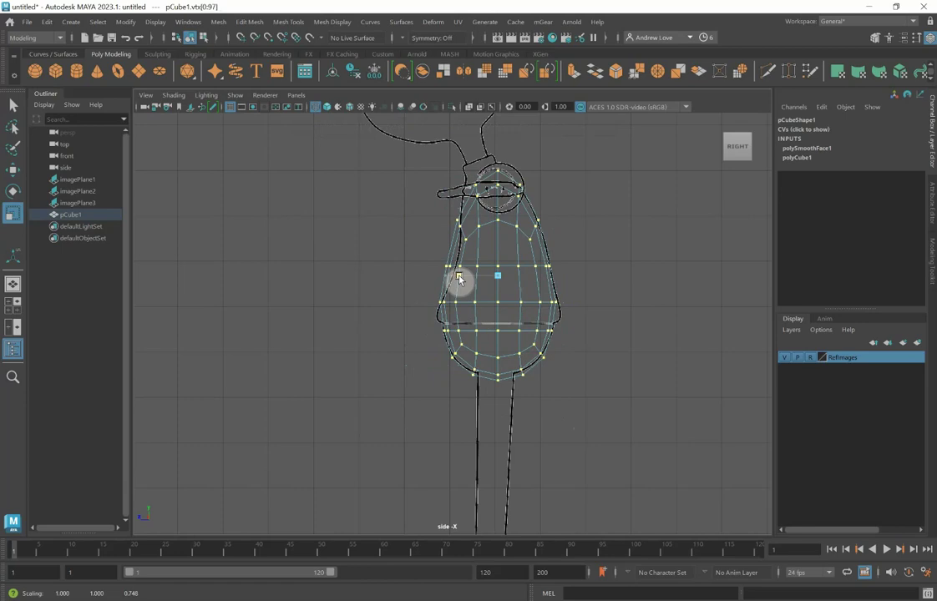
{"action": "scroll", "coordinate": [397, 288], "scroll_direction": "up", "scroll_amount": 6}
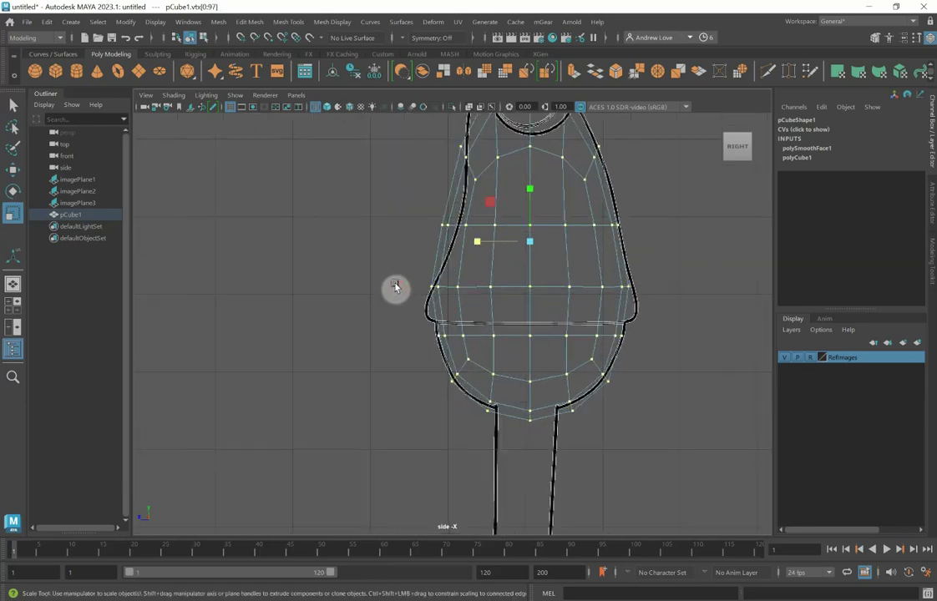
{"action": "scroll", "coordinate": [316, 349], "scroll_direction": "up", "scroll_amount": 4}
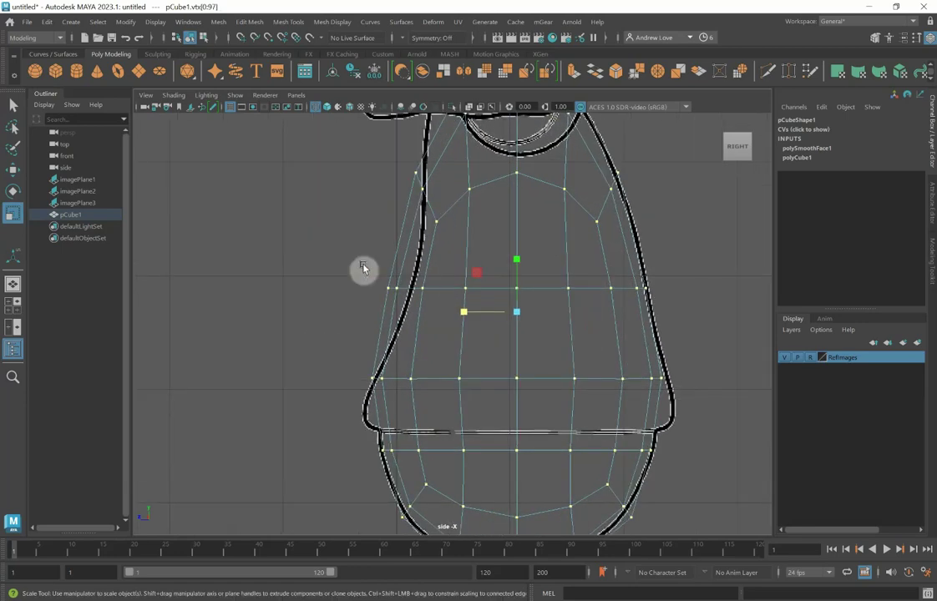
{"action": "left_click_drag", "start_coordinate": [362, 266], "coordinate": [682, 314]}
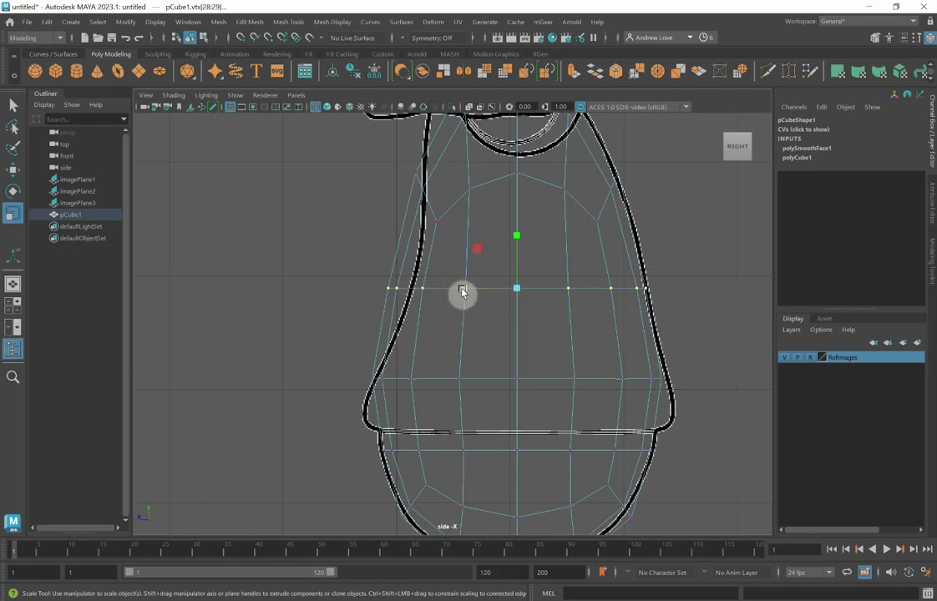
{"action": "mouse_move", "coordinate": [461, 289]}
{"action": "left_mouse_down"}
{"action": "mouse_move", "coordinate": [418, 290]}
{"action": "mouse_move", "coordinate": [467, 290]}
{"action": "left_mouse_up"}
{"action": "key", "text": "w"}
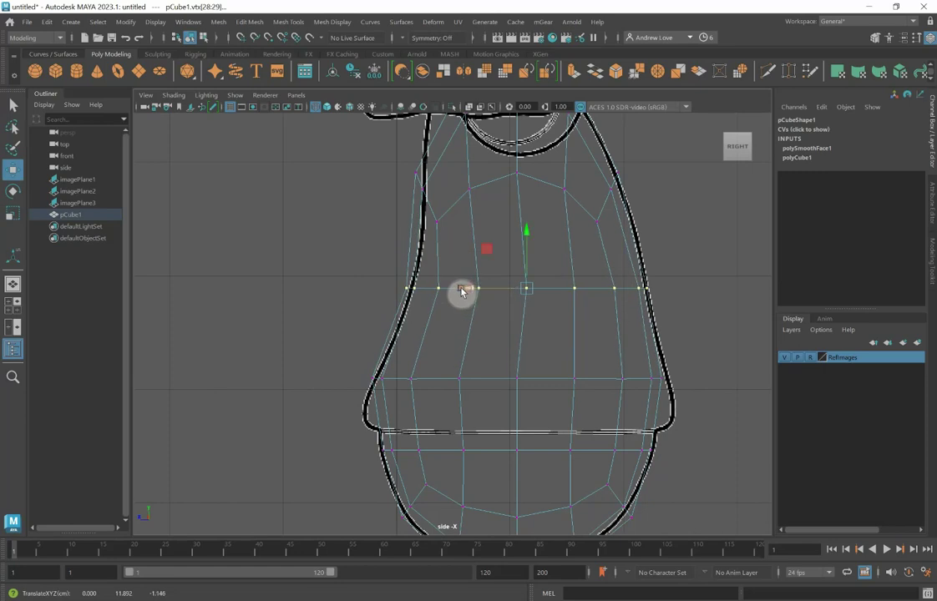
{"action": "key", "text": "r"}
{"action": "left_click_drag", "start_coordinate": [475, 293], "coordinate": [477, 293]}
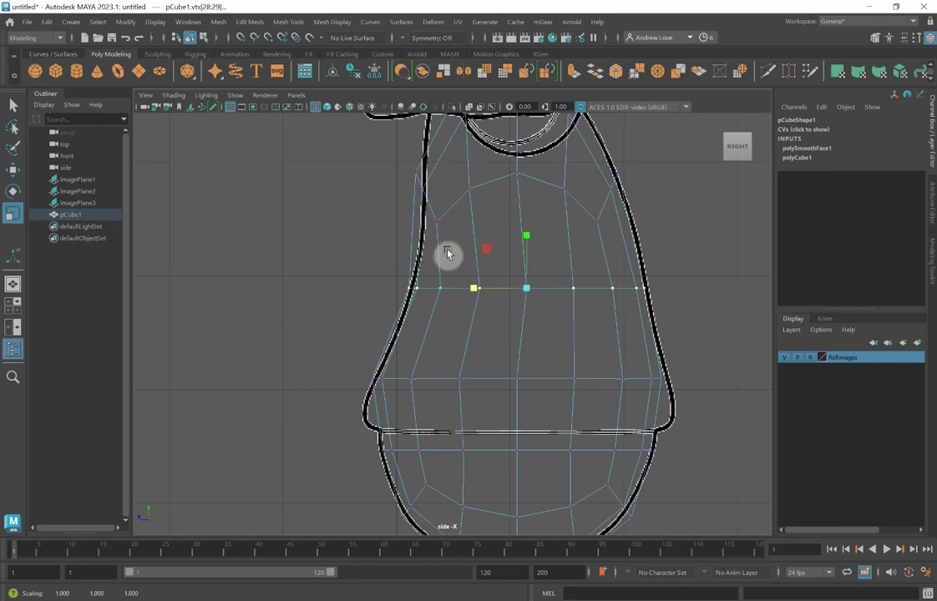
{"action": "middle_click_drag", "start_coordinate": [369, 224], "coordinate": [339, 342], "text": "alt"}
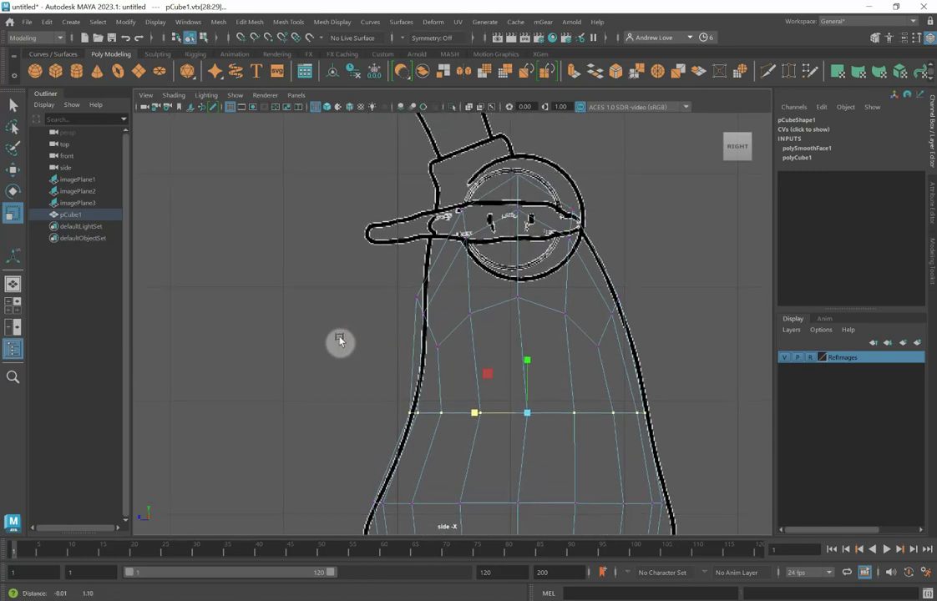
Select the top-of-head vertex and, with Soft Select on, scale the head area slightly
{"action": "left_click", "coordinate": [516, 175]}
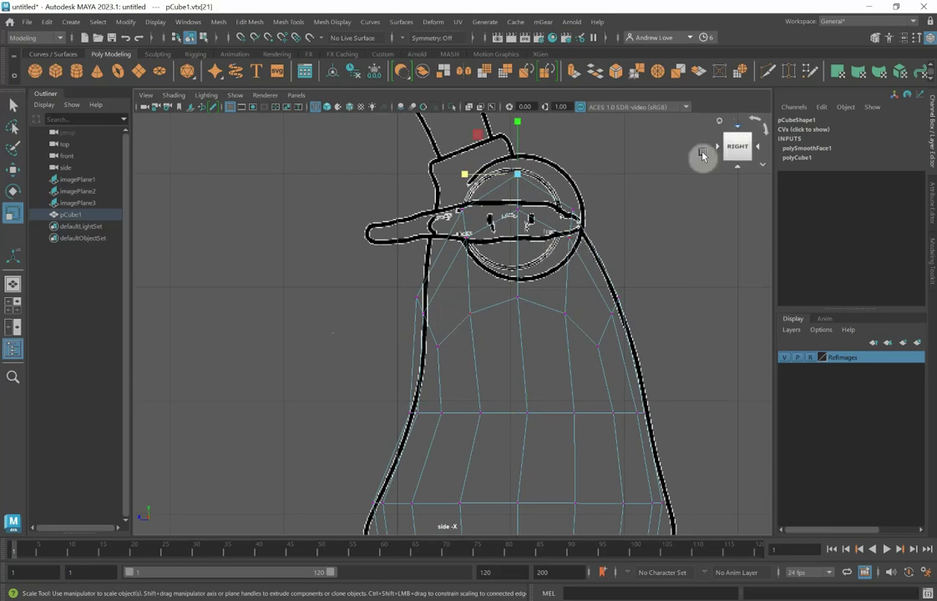
{"action": "key", "text": "b"}
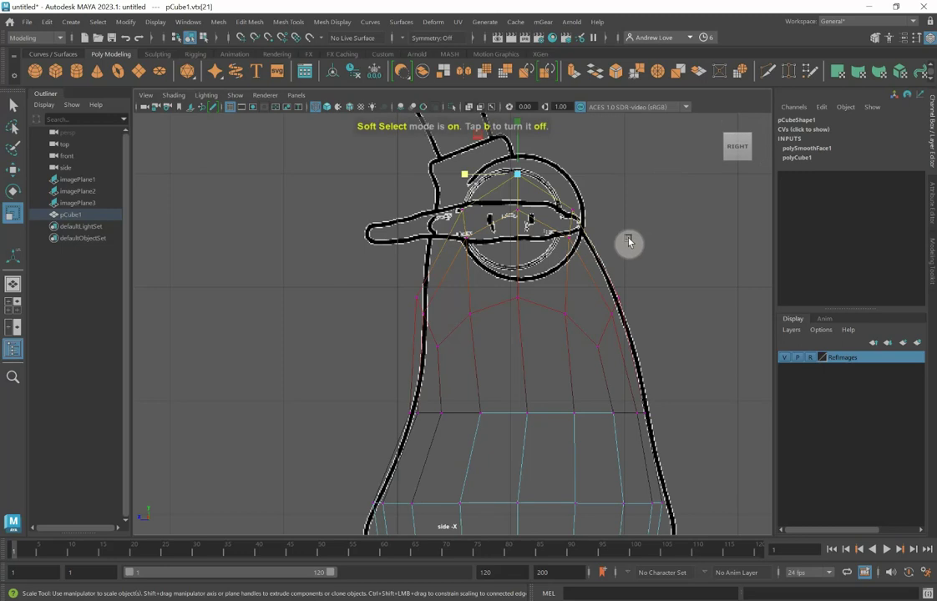
{"action": "left_click", "coordinate": [472, 179]}
{"action": "left_click_drag", "start_coordinate": [472, 180], "coordinate": [496, 158]}
Rotate the soft-selected head top to tilt it toward the hat outline
{"action": "key", "text": "w"}
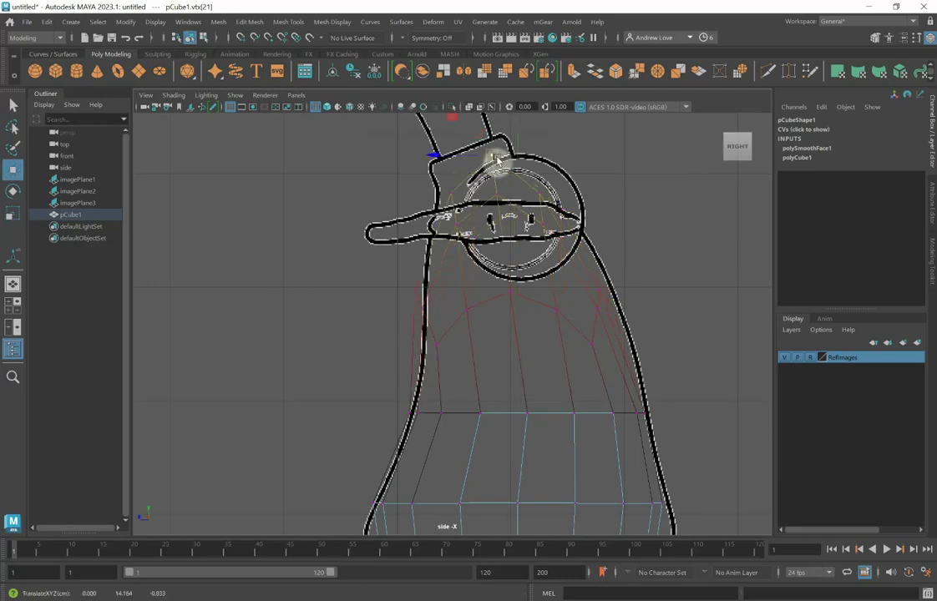
{"action": "key", "text": "e"}
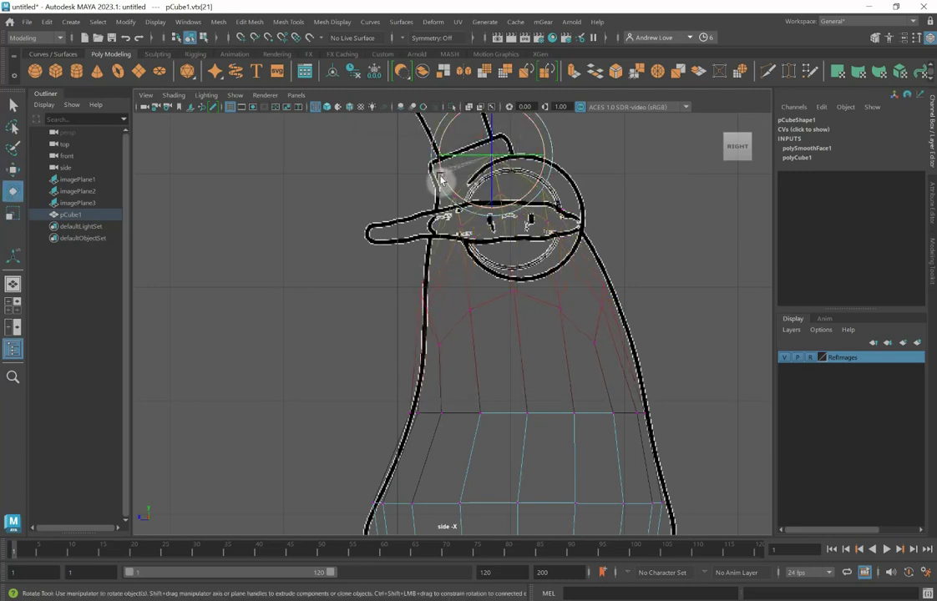
{"action": "left_click_drag", "start_coordinate": [440, 179], "coordinate": [440, 184]}
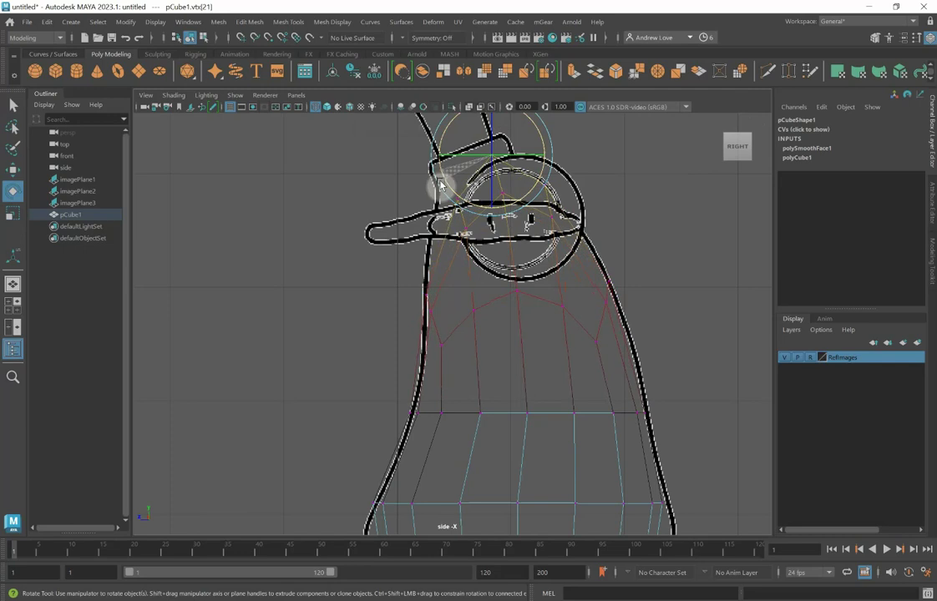
{"action": "left_click_drag", "start_coordinate": [440, 184], "coordinate": [479, 162]}
{"action": "key", "text": "w"}
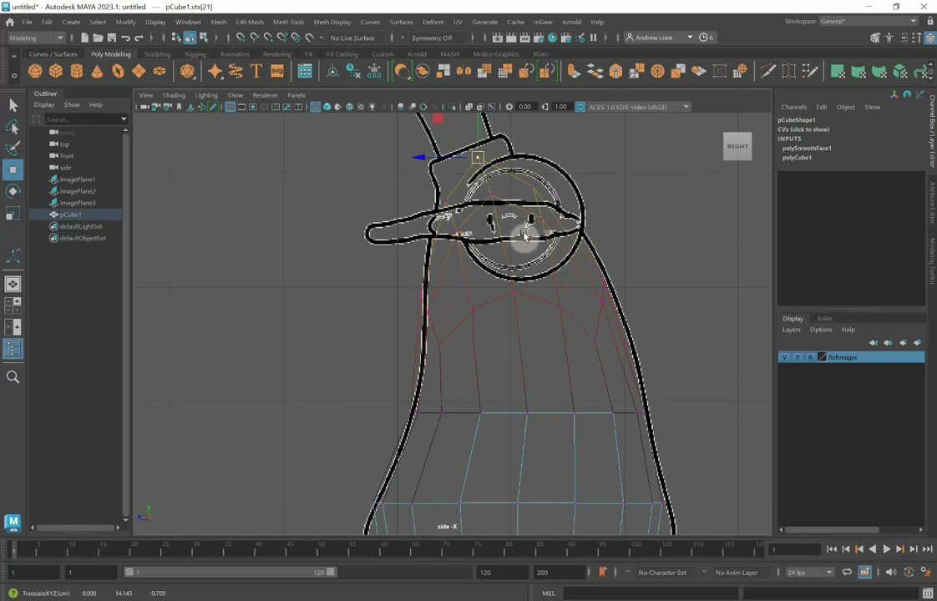
{"action": "key", "text": "e"}
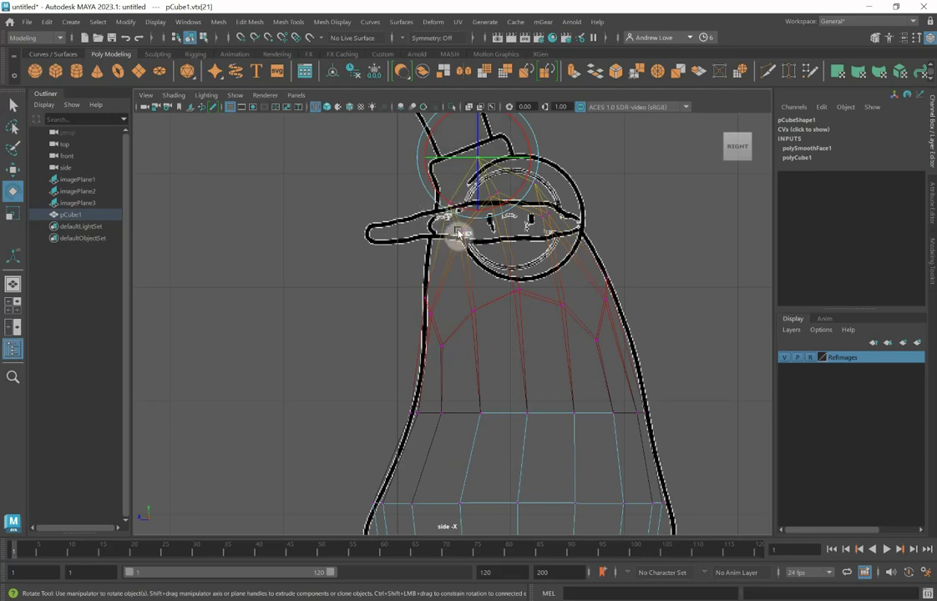
{"action": "mouse_move", "coordinate": [707, 126]}
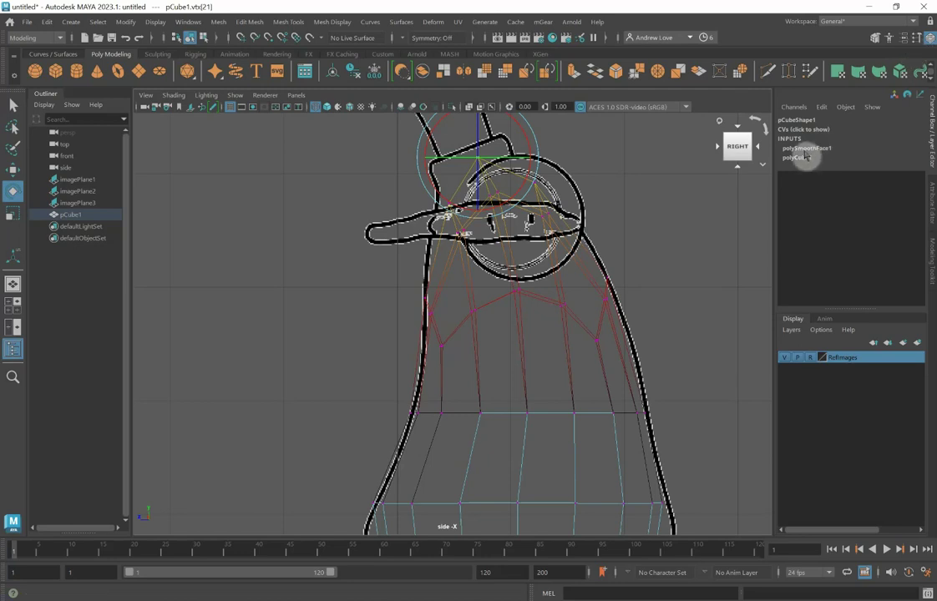
Turn off Soft Select and pick the vertices near the beak and upper eye
{"action": "key", "text": "b"}
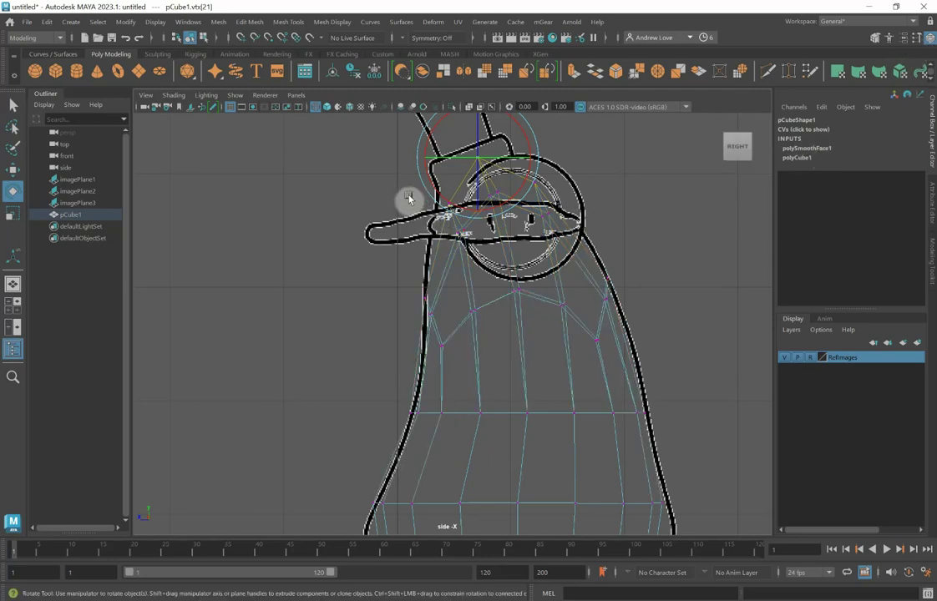
{"action": "mouse_move", "coordinate": [432, 220]}
{"action": "left_mouse_down"}
{"action": "mouse_move", "coordinate": [417, 224]}
{"action": "mouse_move", "coordinate": [446, 227]}
{"action": "left_mouse_up"}
{"action": "key", "text": "w"}
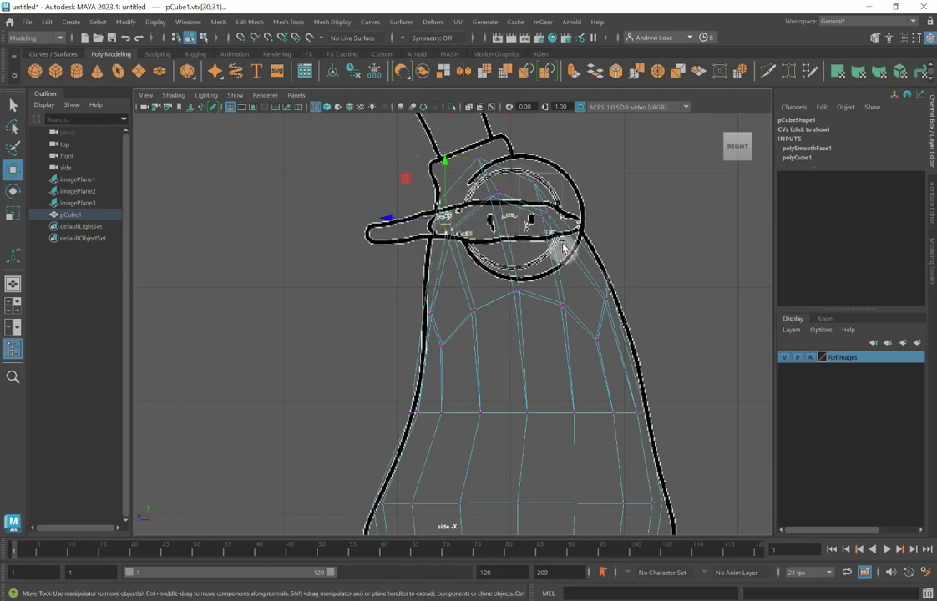
{"action": "left_click_drag", "start_coordinate": [480, 190], "coordinate": [554, 203]}
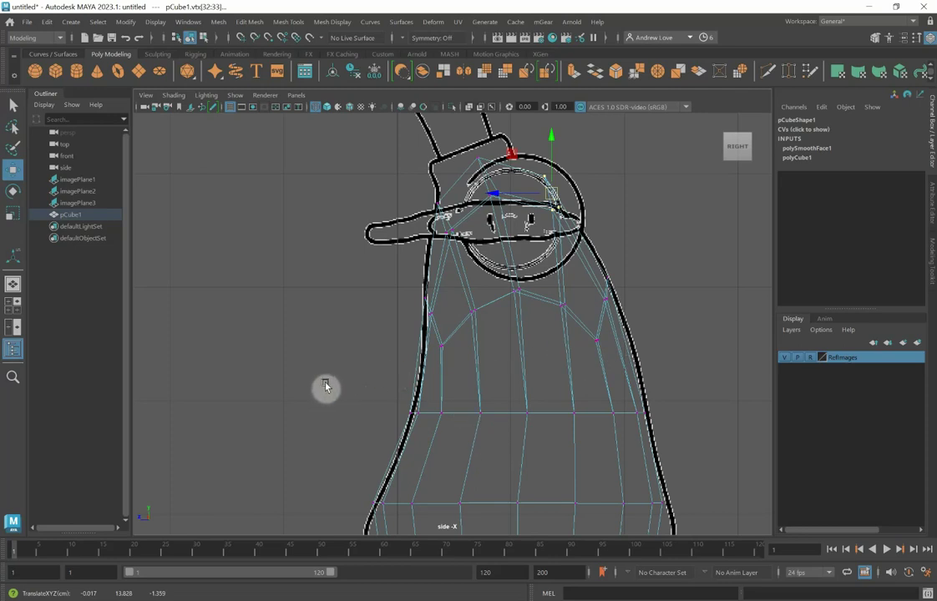
In the front view, scale the torso's centre vertex column to 0 in X, flattening it onto the middle line
{"action": "key", "text": "space"}
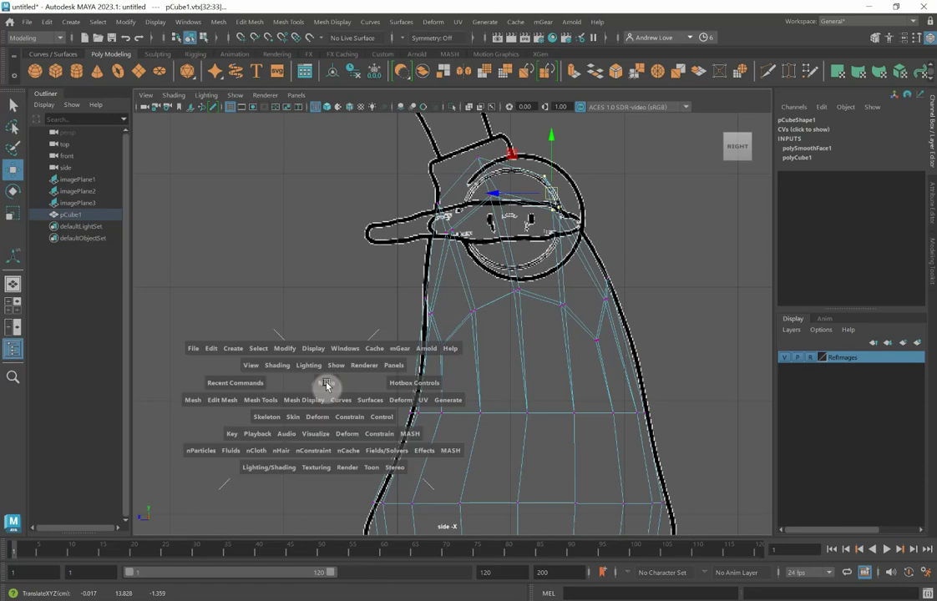
{"action": "key", "text": "space"}
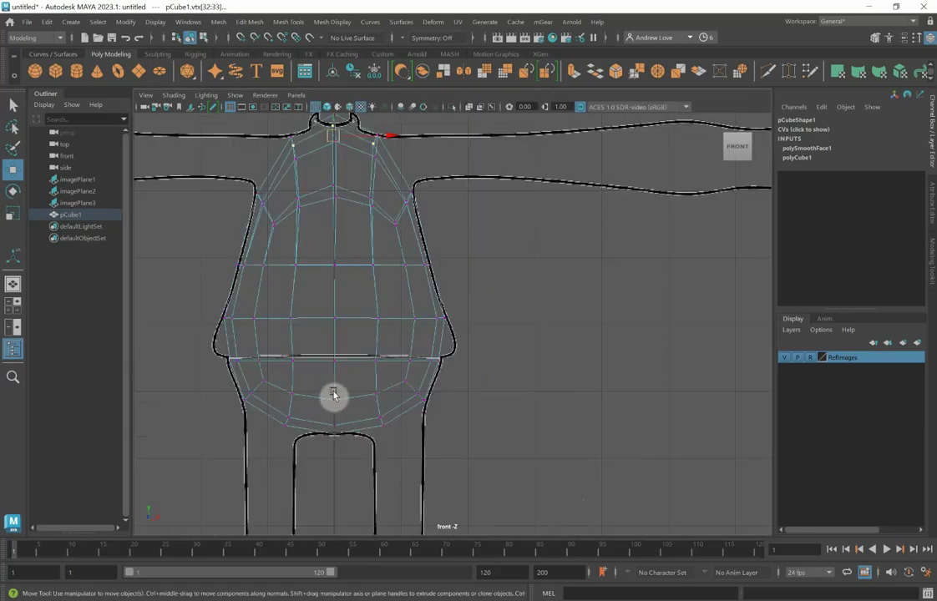
{"action": "scroll", "coordinate": [334, 391], "scroll_direction": "down", "scroll_amount": 4}
{"action": "scroll", "coordinate": [340, 381], "scroll_direction": "up", "scroll_amount": 5}
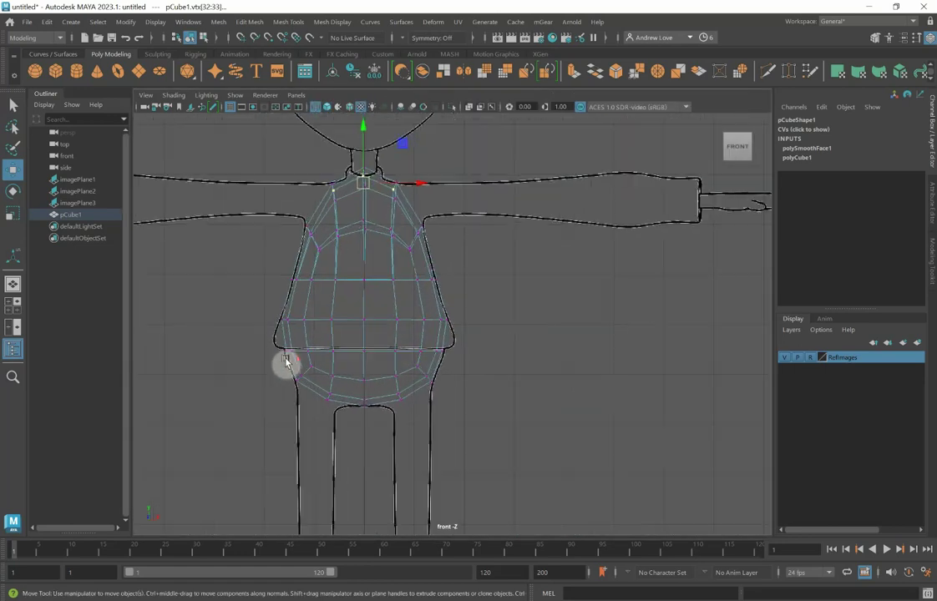
{"action": "middle_click_drag", "start_coordinate": [318, 402], "coordinate": [326, 374], "text": "alt"}
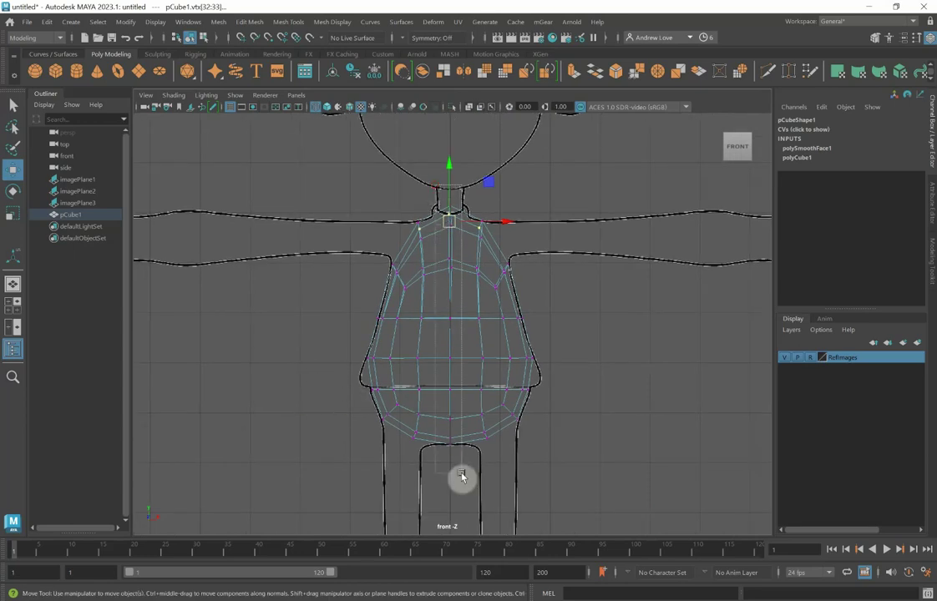
{"action": "left_click", "coordinate": [492, 403]}
{"action": "key", "text": "r"}
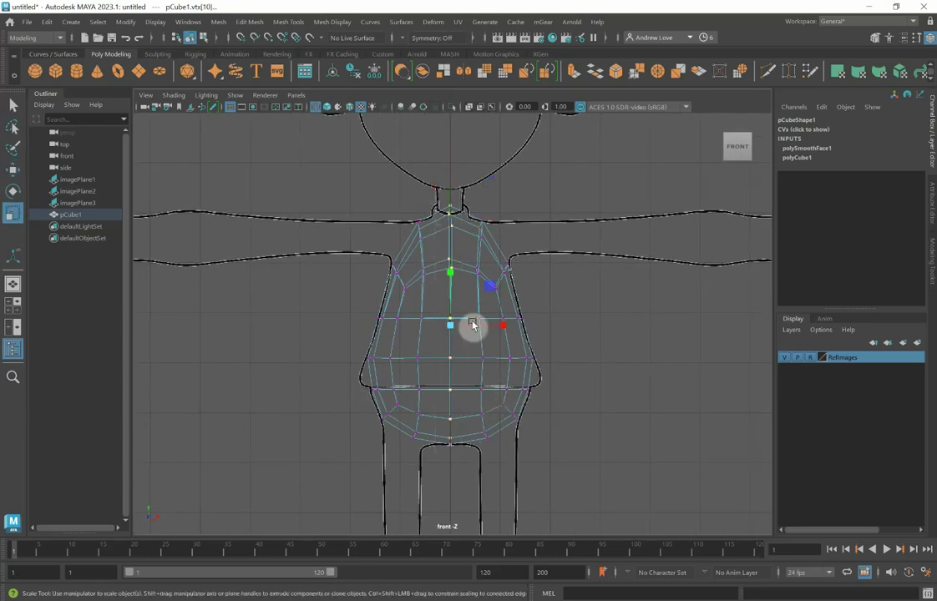
{"action": "left_click_drag", "start_coordinate": [501, 326], "coordinate": [277, 327]}
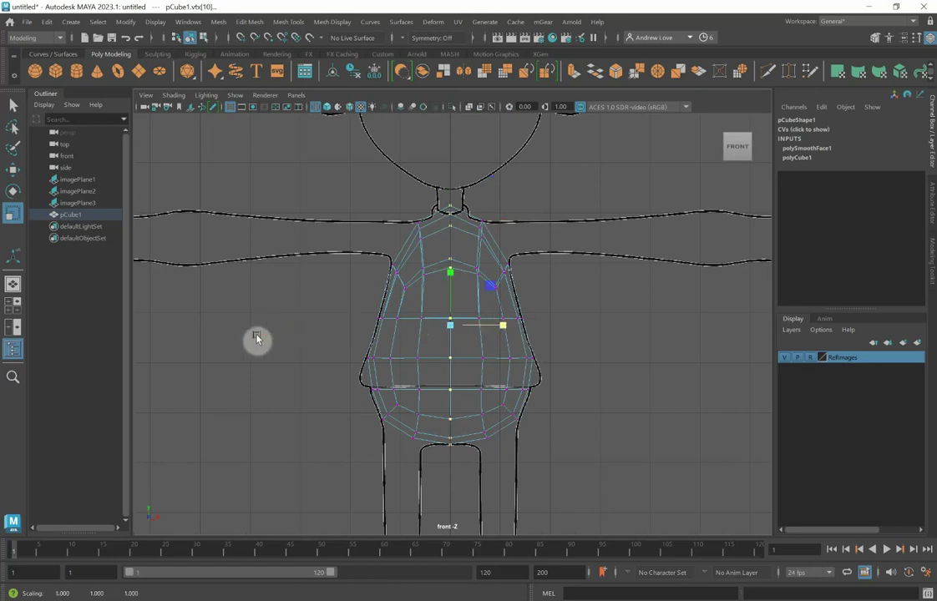
{"action": "right_click_drag", "start_coordinate": [256, 337], "coordinate": [294, 364], "text": "alt"}
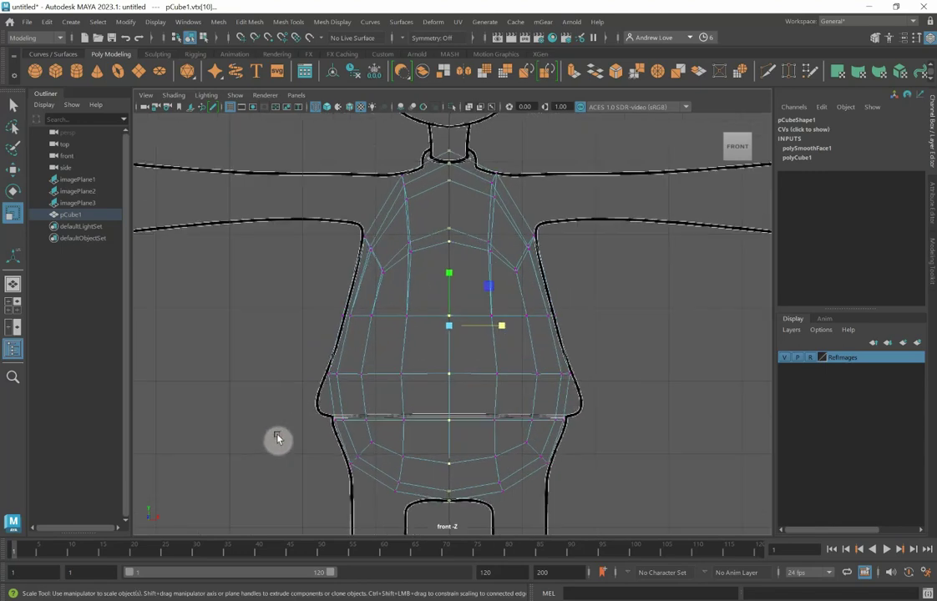
{"action": "middle_click_drag", "start_coordinate": [277, 438], "coordinate": [293, 320], "text": "alt"}
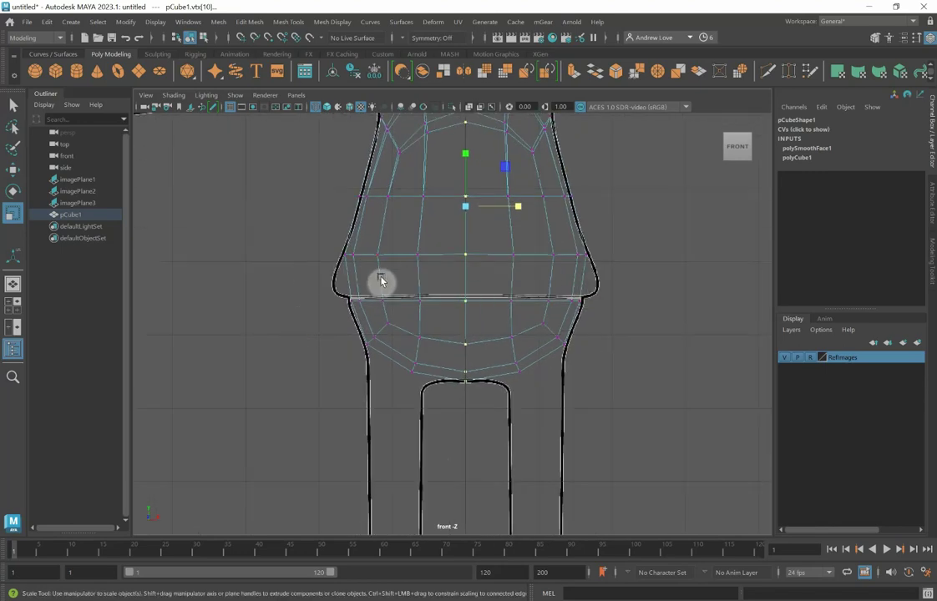
Cut a new horizontal edge loop across the torso with Multi-Cut
{"action": "left_click", "coordinate": [769, 72]}
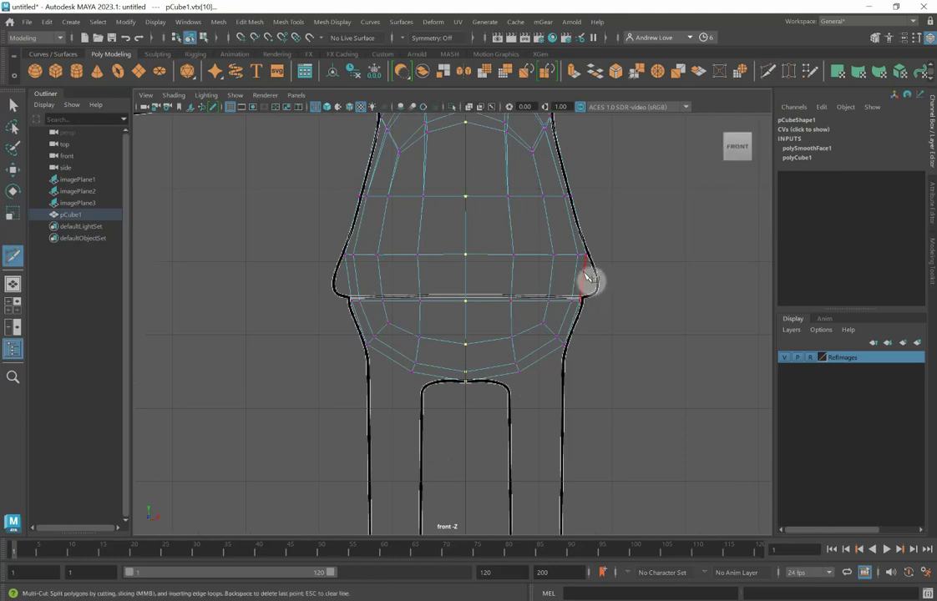
{"action": "key", "text": "ctrl"}
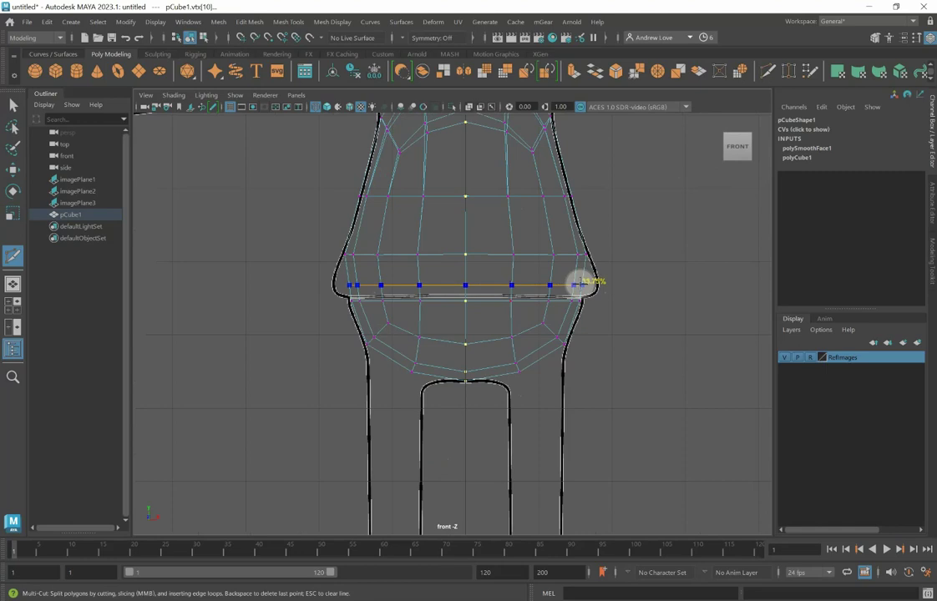
{"action": "left_click", "coordinate": [578, 283], "text": "ctrl"}
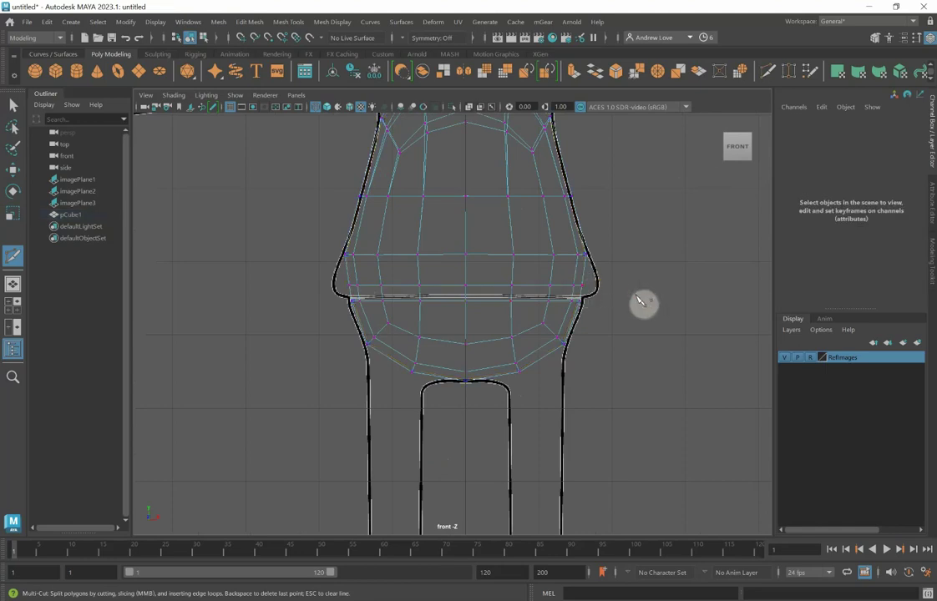
Select the new edge loop, scale it narrower and lower it slightly on the torso
{"action": "key", "text": "q"}
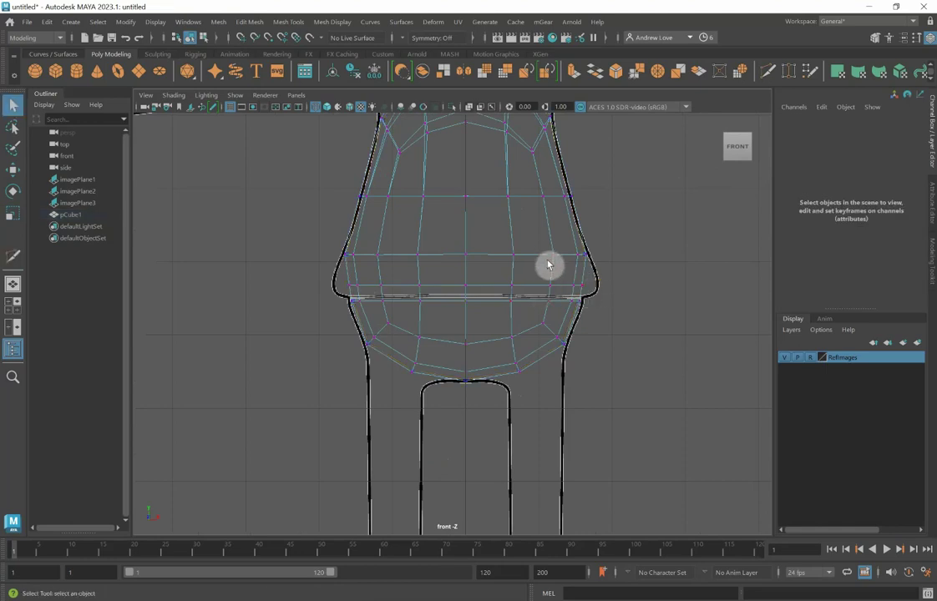
{"action": "right_click_drag", "start_coordinate": [538, 289], "coordinate": [544, 243]}
{"action": "double_click", "coordinate": [538, 288]}
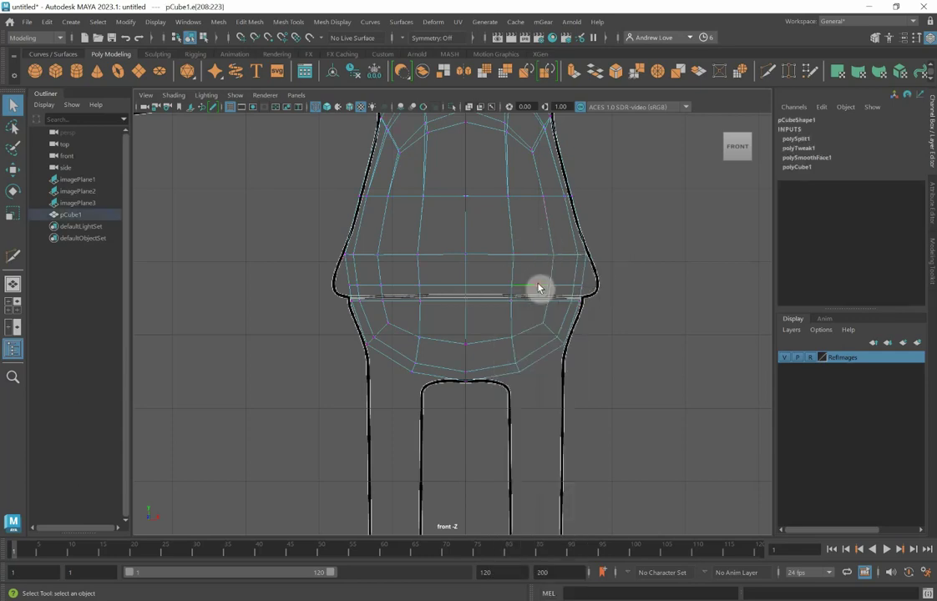
{"action": "key", "text": "r"}
{"action": "middle_click_drag", "start_coordinate": [539, 286], "coordinate": [488, 288]}
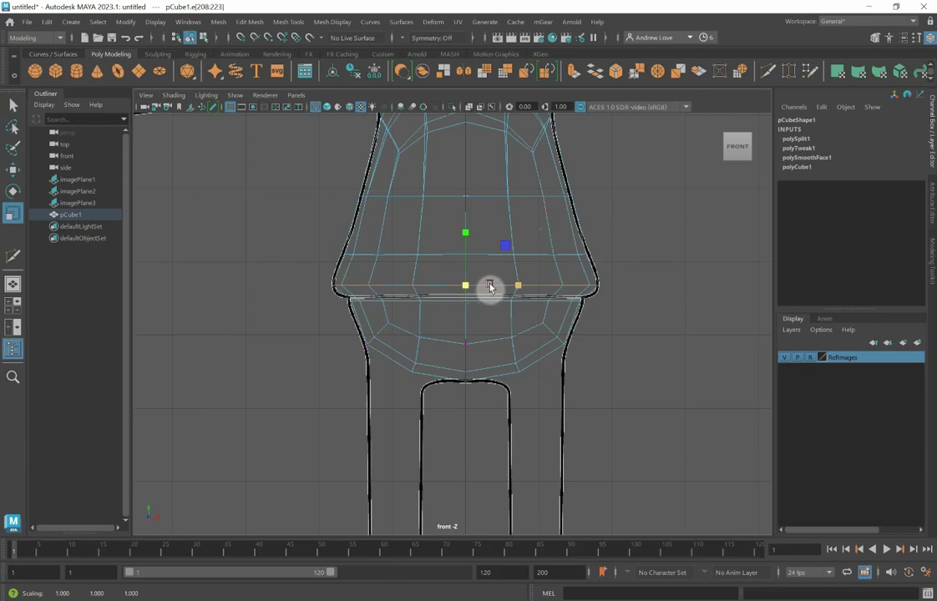
{"action": "key", "text": "w"}
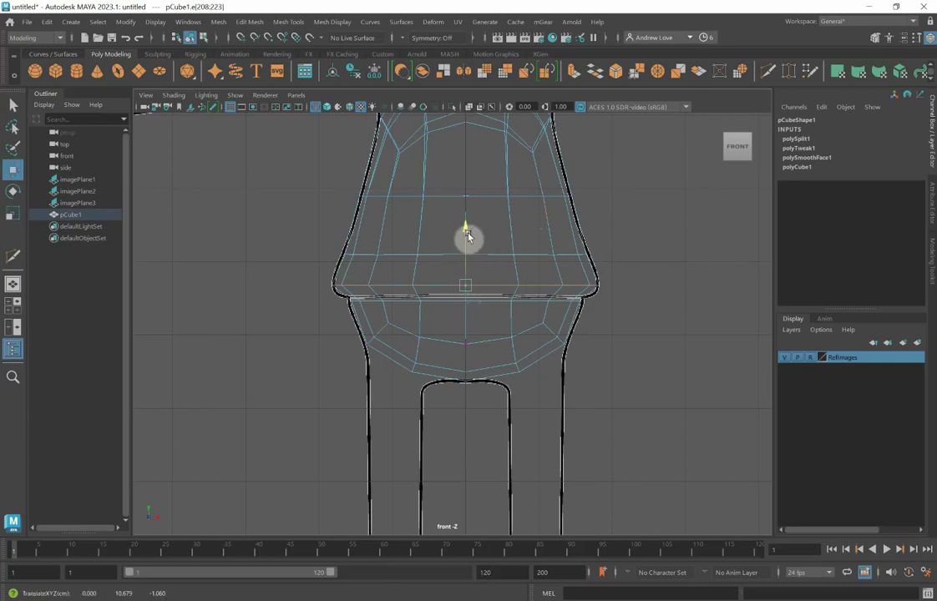
{"action": "left_click_drag", "start_coordinate": [468, 241], "coordinate": [468, 247]}
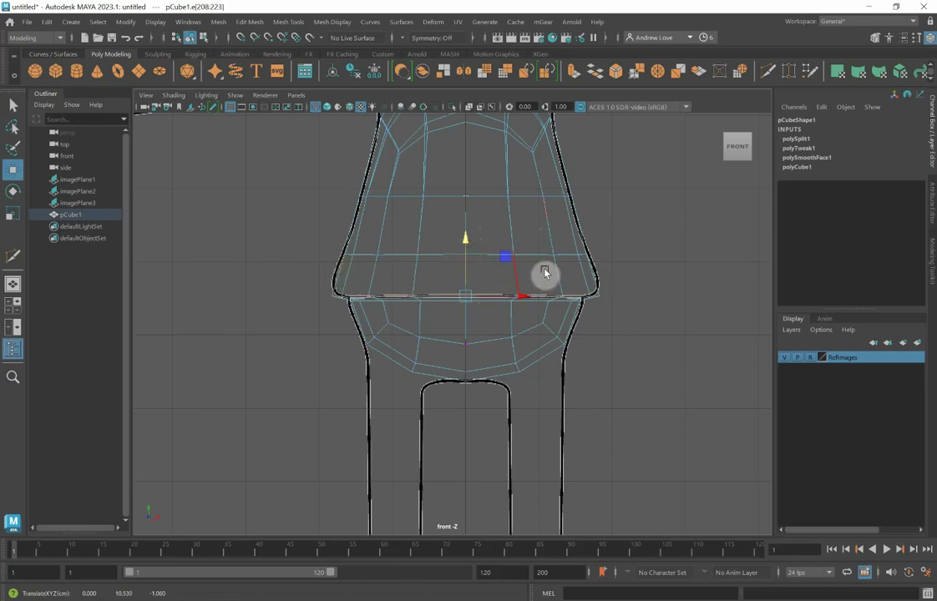
{"action": "left_click", "coordinate": [768, 73]}
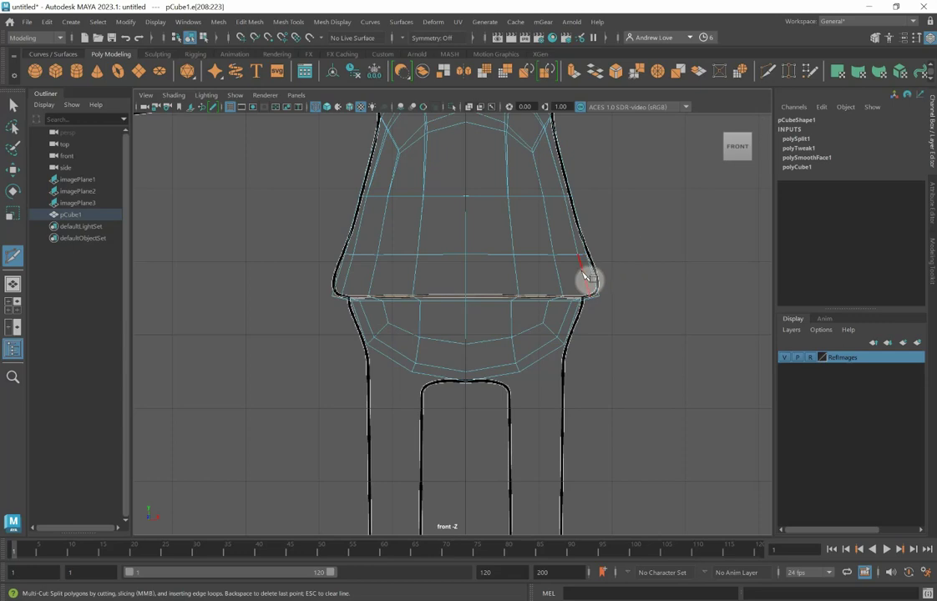
Insert an edge loop just above the torso's lower rim and scale it up slightly
{"action": "key", "text": "ctrl"}
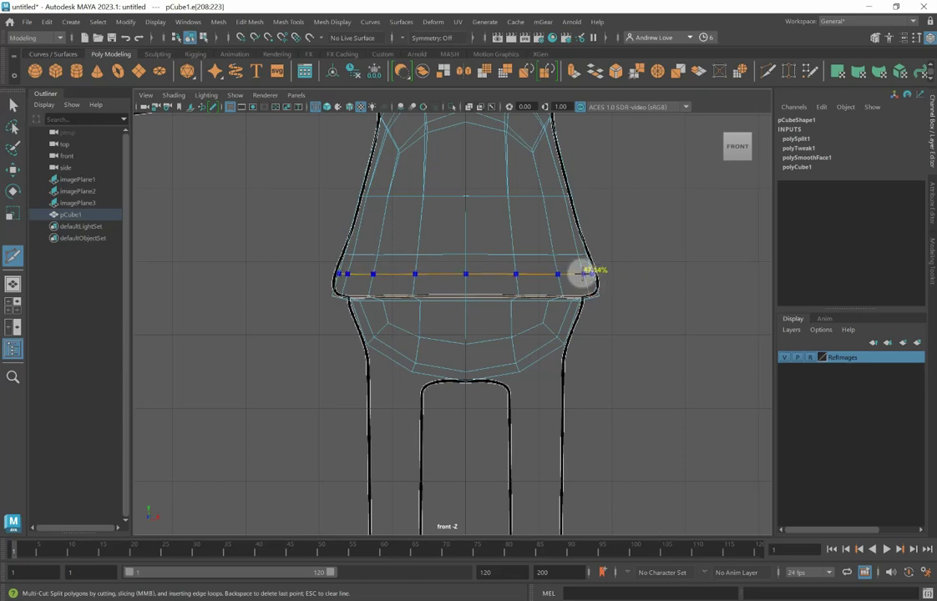
{"action": "left_click", "coordinate": [582, 273], "text": "ctrl"}
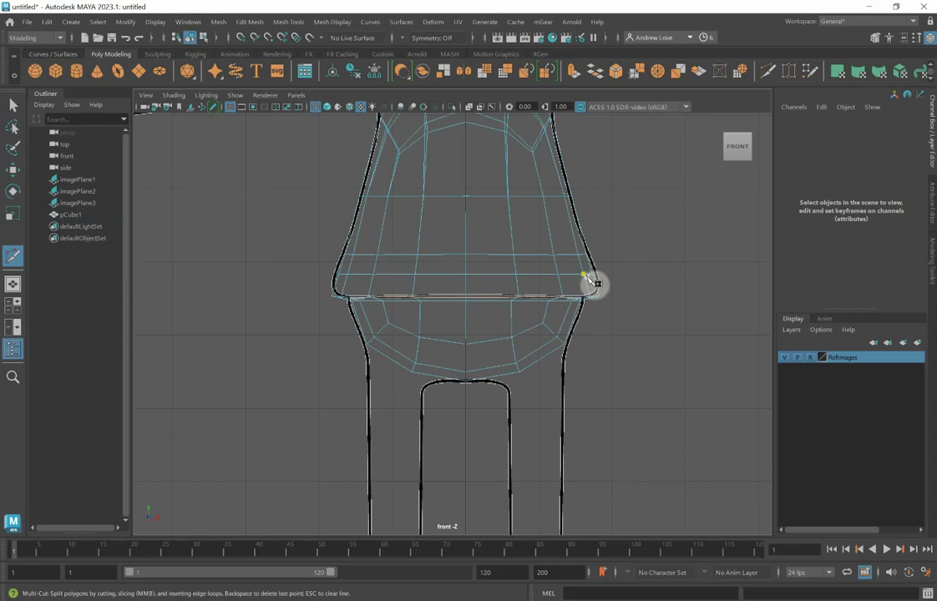
{"action": "key", "text": "q"}
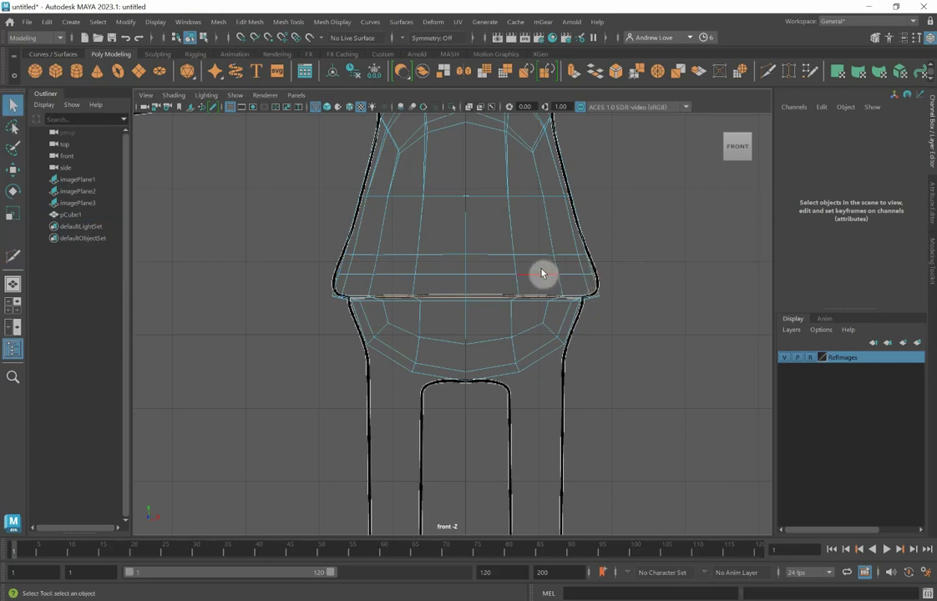
{"action": "double_click", "coordinate": [498, 278]}
{"action": "key", "text": "r"}
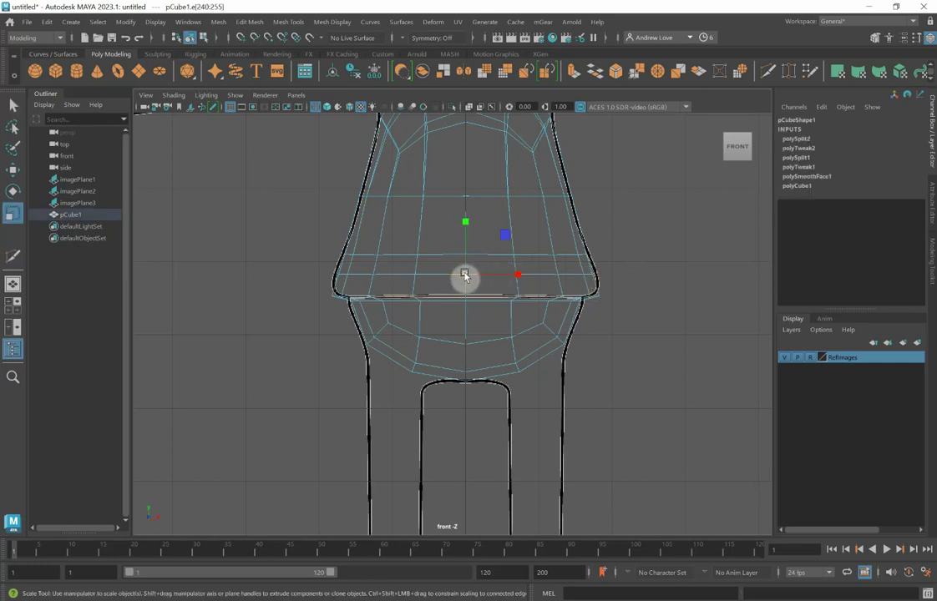
{"action": "left_click_drag", "start_coordinate": [465, 276], "coordinate": [471, 277]}
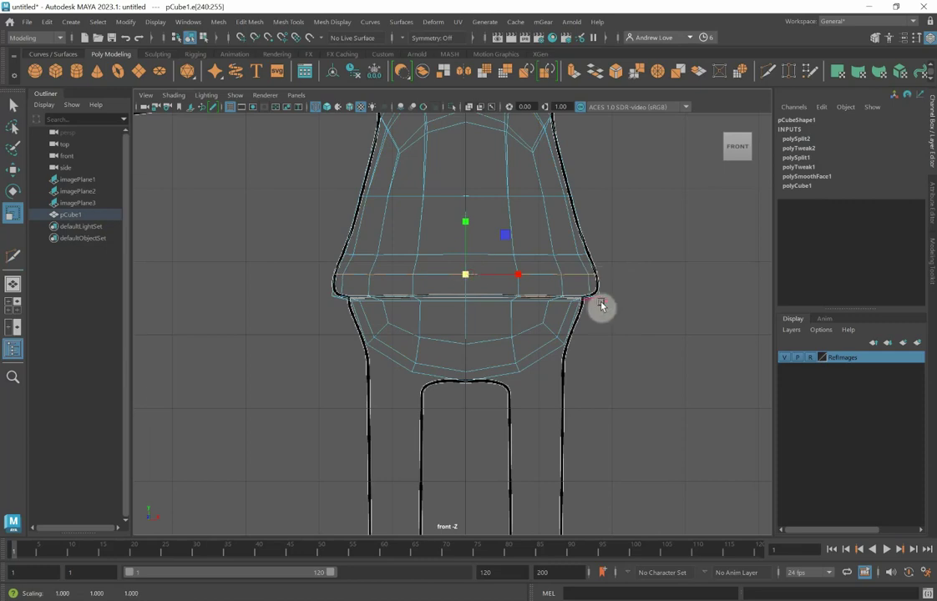
{"action": "scroll", "coordinate": [601, 307], "scroll_direction": "down", "scroll_amount": 4}
{"action": "left_click_drag", "start_coordinate": [602, 325], "coordinate": [588, 318], "text": "alt"}
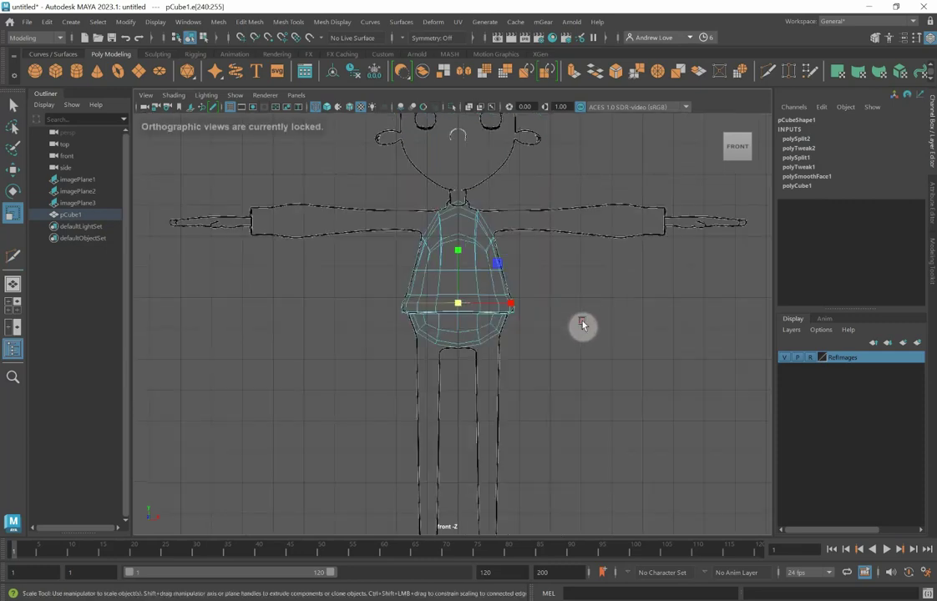
Maximise the perspective view and orbit around the shaded torso block-out
{"action": "left_click", "coordinate": [659, 291]}
{"action": "key", "text": "space"}
{"action": "key", "text": "space"}
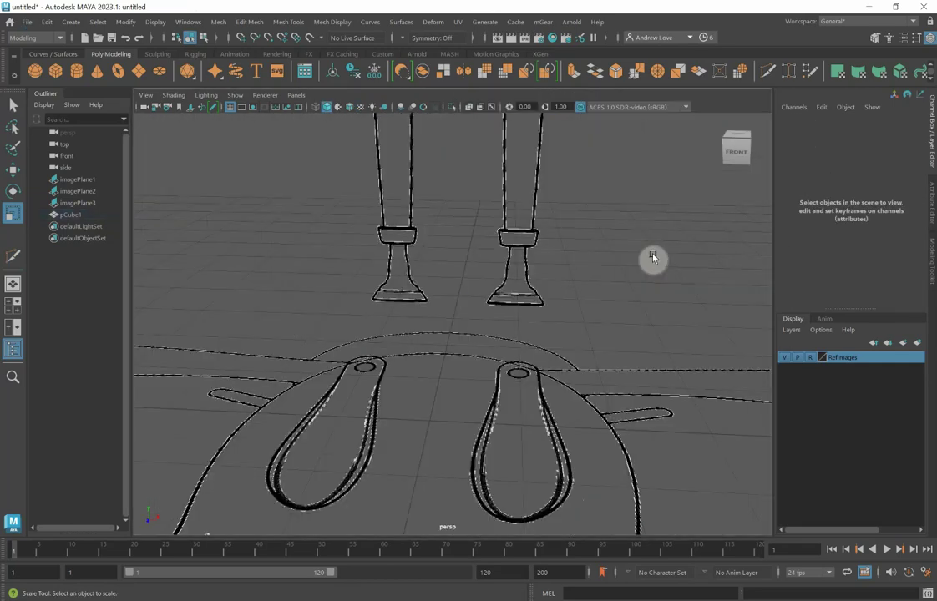
{"action": "key", "text": "a"}
{"action": "left_click_drag", "start_coordinate": [548, 324], "coordinate": [514, 332], "text": "alt"}
{"action": "scroll", "coordinate": [514, 331], "scroll_direction": "up", "scroll_amount": 5}
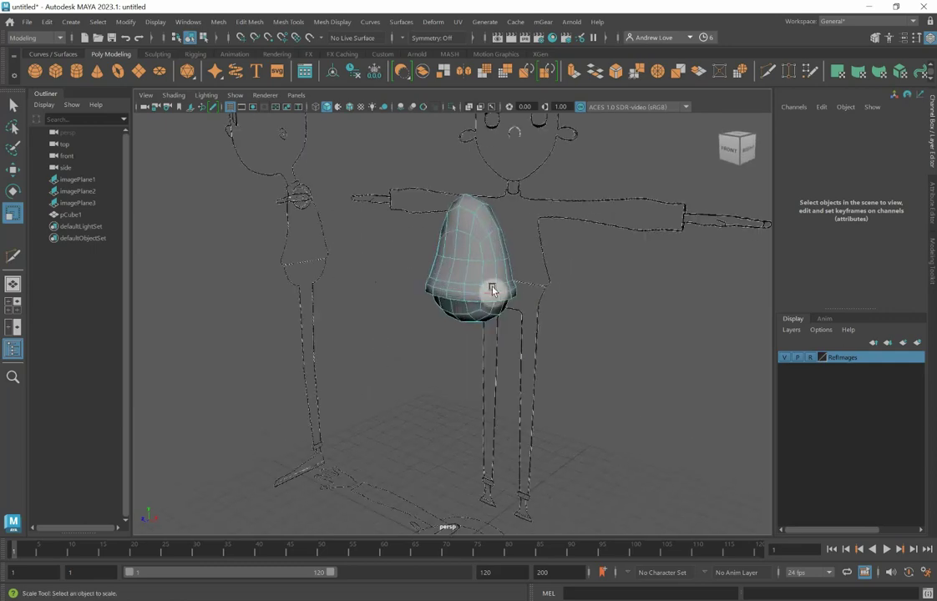
{"action": "right_click_drag", "start_coordinate": [491, 289], "coordinate": [547, 254]}
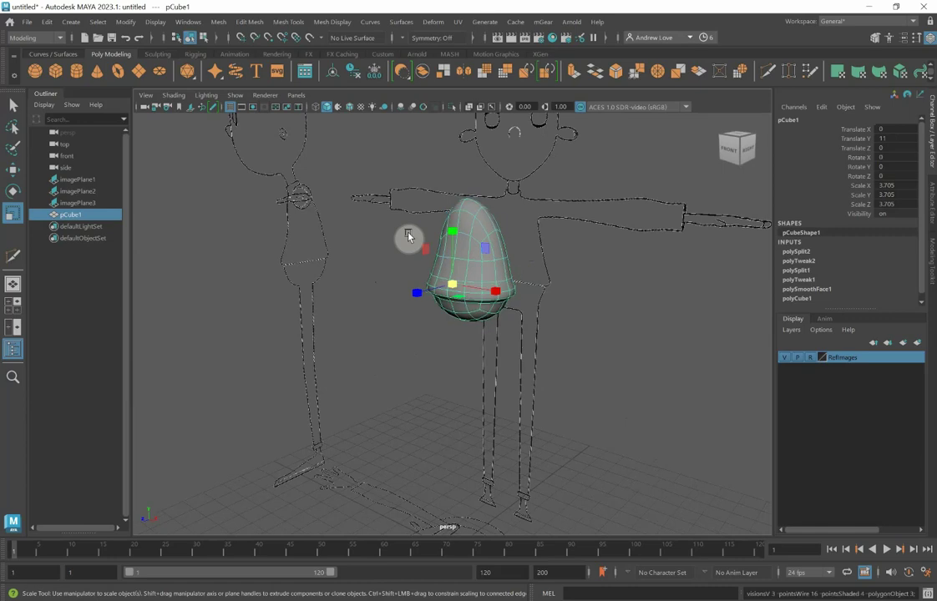
{"action": "left_click", "coordinate": [387, 347]}
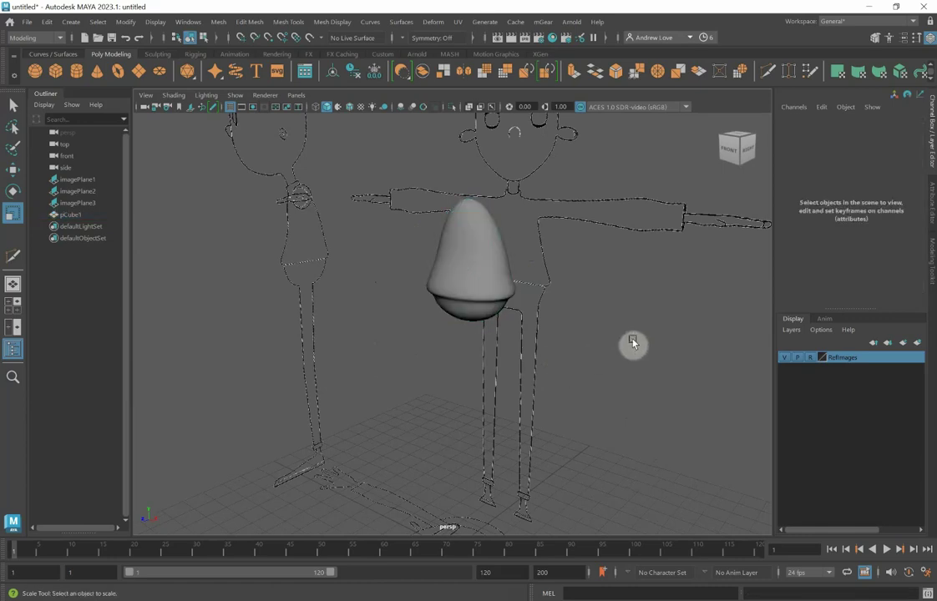
{"action": "mouse_move", "coordinate": [634, 343]}
{"action": "left_mouse_down", "text": "alt"}
{"action": "mouse_move", "coordinate": [560, 336]}
{"action": "mouse_move", "coordinate": [647, 347]}
{"action": "mouse_move", "coordinate": [774, 339]}
{"action": "mouse_move", "coordinate": [807, 280]}
{"action": "mouse_move", "coordinate": [702, 339]}
{"action": "mouse_move", "coordinate": [634, 330]}
{"action": "left_mouse_up", "text": "alt"}
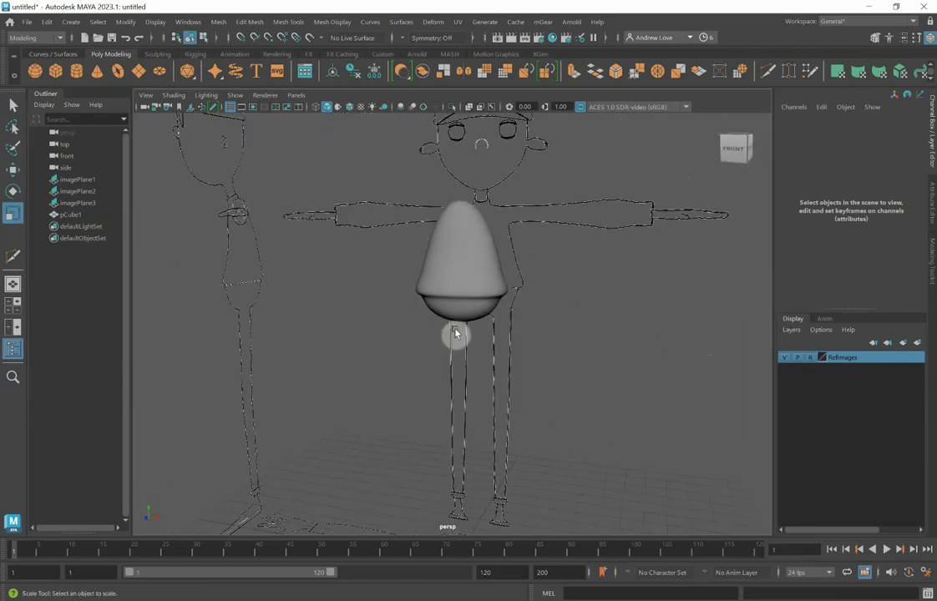
Select and deselect the torso while orbiting to inspect the body and legs from other angles
{"action": "left_click", "coordinate": [468, 289]}
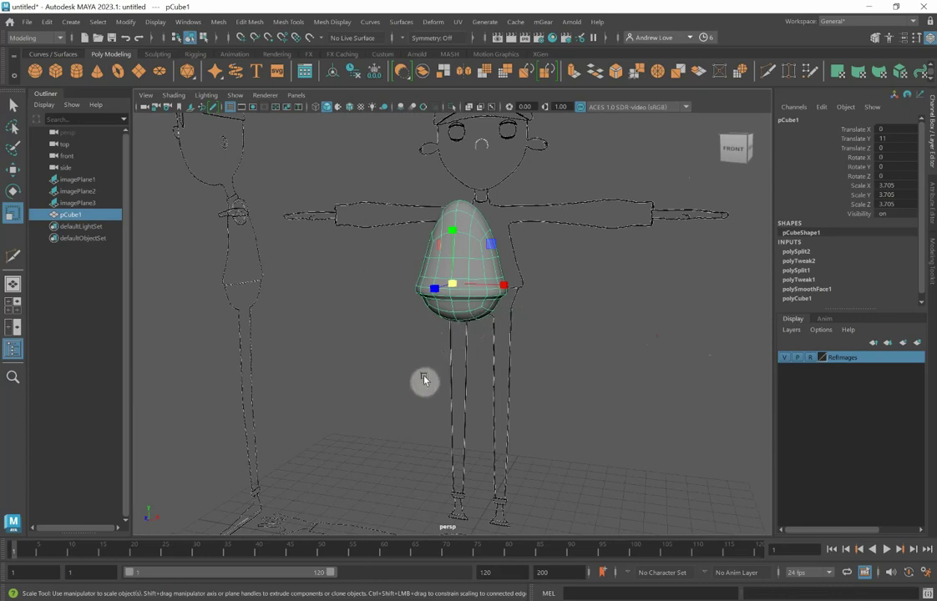
{"action": "mouse_move", "coordinate": [424, 380]}
{"action": "left_mouse_down", "text": "alt"}
{"action": "mouse_move", "coordinate": [412, 341]}
{"action": "mouse_move", "coordinate": [382, 348]}
{"action": "mouse_move", "coordinate": [443, 374]}
{"action": "mouse_move", "coordinate": [434, 370]}
{"action": "left_mouse_up", "text": "alt"}
{"action": "left_click", "coordinate": [440, 359]}
{"action": "scroll", "coordinate": [449, 341], "scroll_direction": "up", "scroll_amount": 5}
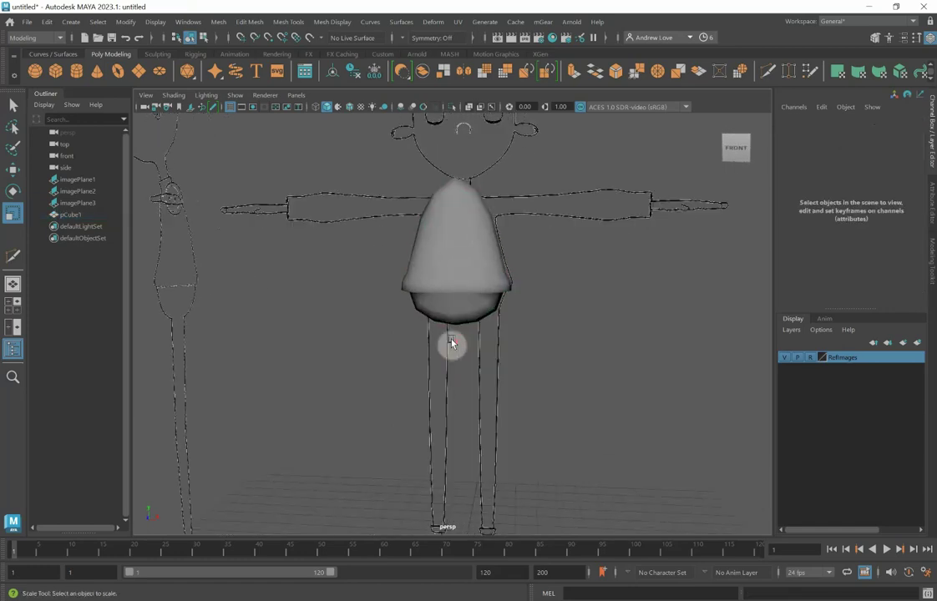
{"action": "left_click_drag", "start_coordinate": [278, 458], "coordinate": [308, 349], "text": "alt"}
{"action": "scroll", "coordinate": [309, 349], "scroll_direction": "down", "scroll_amount": 5}
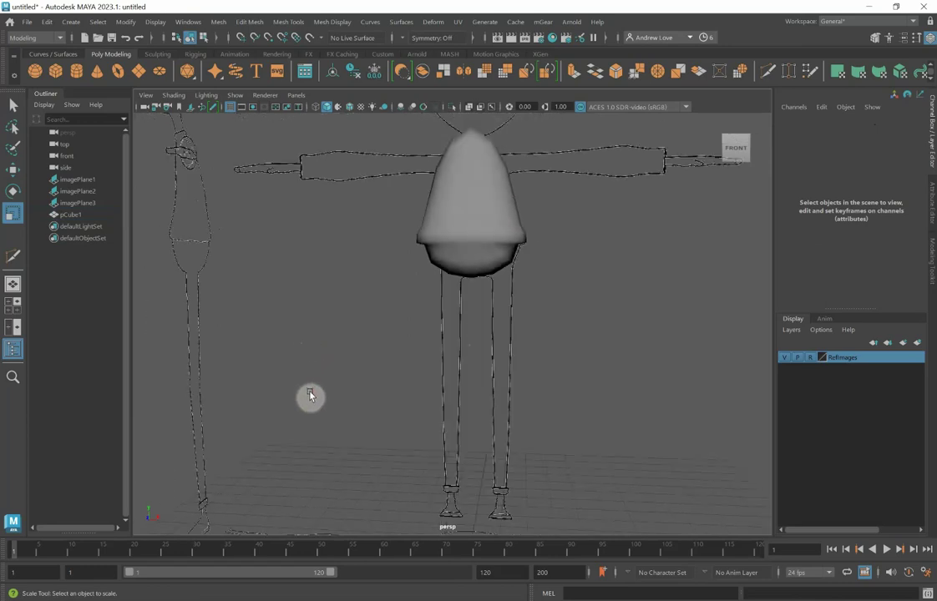
{"action": "middle_click_drag", "start_coordinate": [310, 396], "coordinate": [309, 372], "text": "alt"}
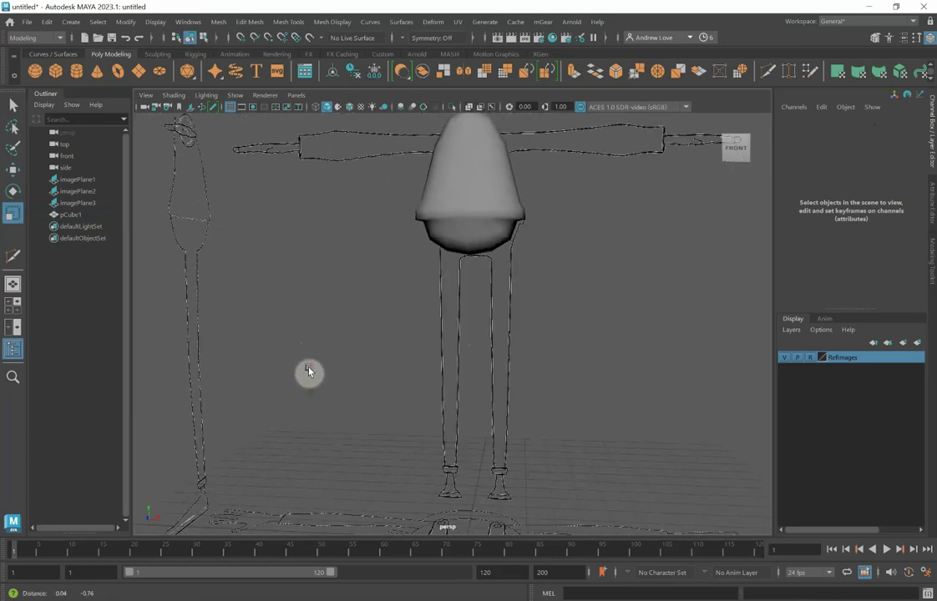
Create a new polygon cylinder near the figure's feet
{"action": "left_click", "coordinate": [77, 71]}
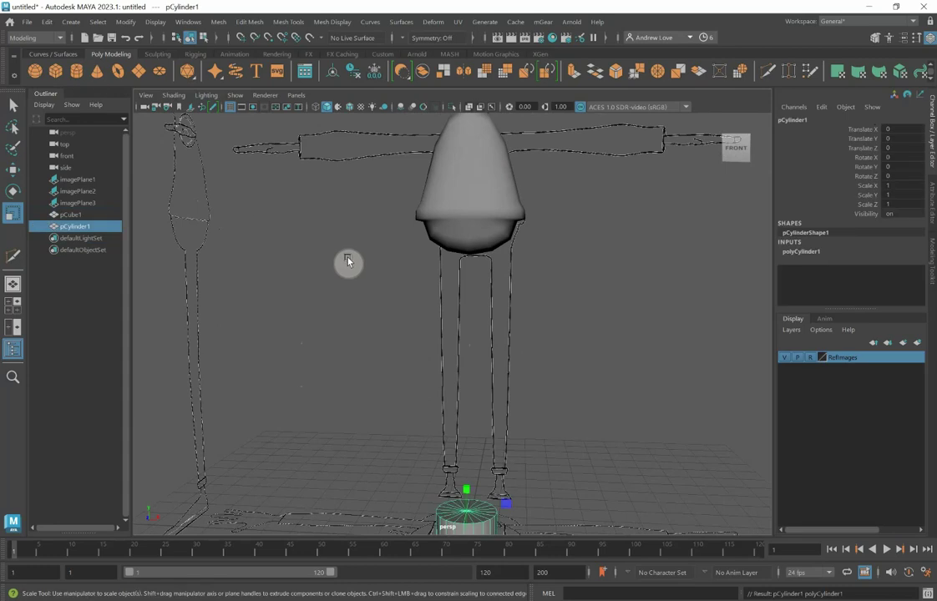
{"action": "scroll", "coordinate": [345, 267], "scroll_direction": "down", "scroll_amount": 3}
{"action": "scroll", "coordinate": [359, 324], "scroll_direction": "up", "scroll_amount": 2}
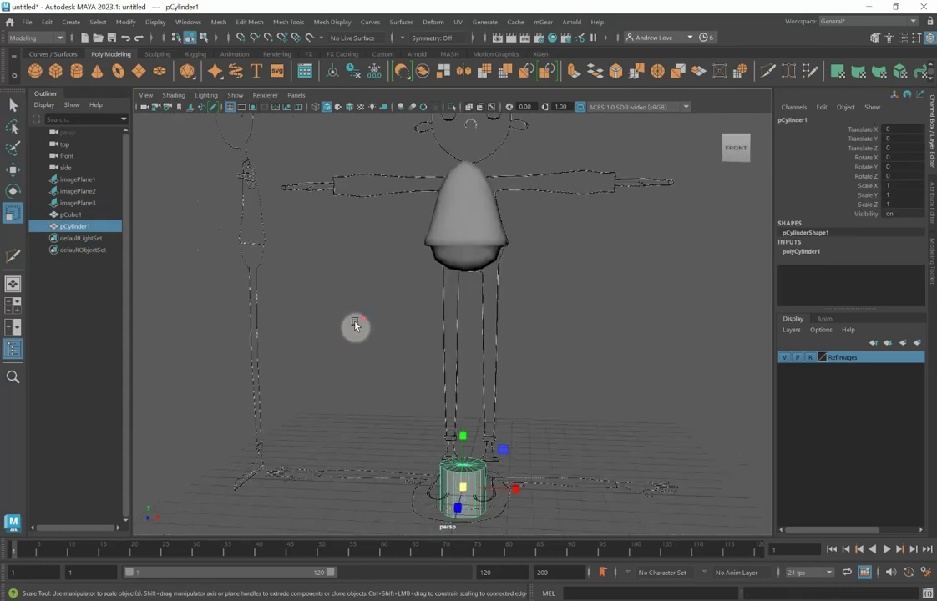
{"action": "middle_click_drag", "start_coordinate": [329, 411], "coordinate": [345, 280], "text": "alt"}
{"action": "scroll", "coordinate": [349, 281], "scroll_direction": "up", "scroll_amount": 3}
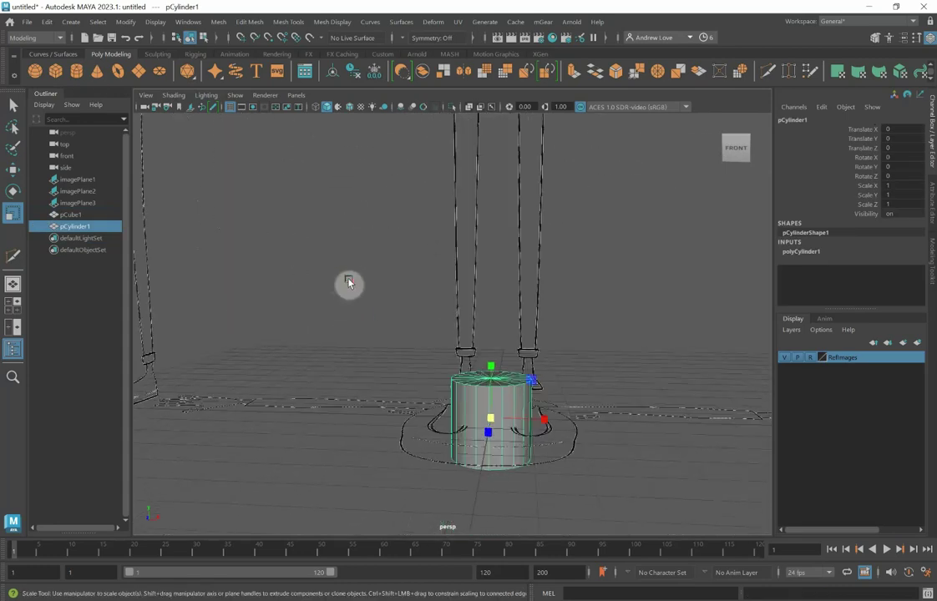
{"action": "scroll", "coordinate": [331, 309], "scroll_direction": "down", "scroll_amount": 1}
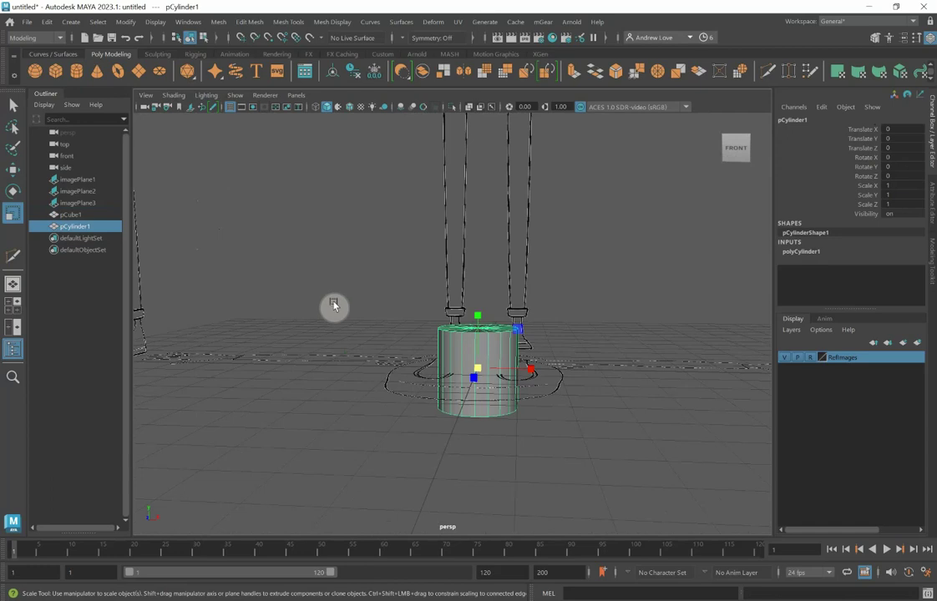
Set the cylinder's cap subdivisions to 0 and its sides to 8
{"action": "left_click", "coordinate": [803, 252]}
{"action": "scroll", "coordinate": [803, 258], "scroll_direction": "down", "scroll_amount": 2}
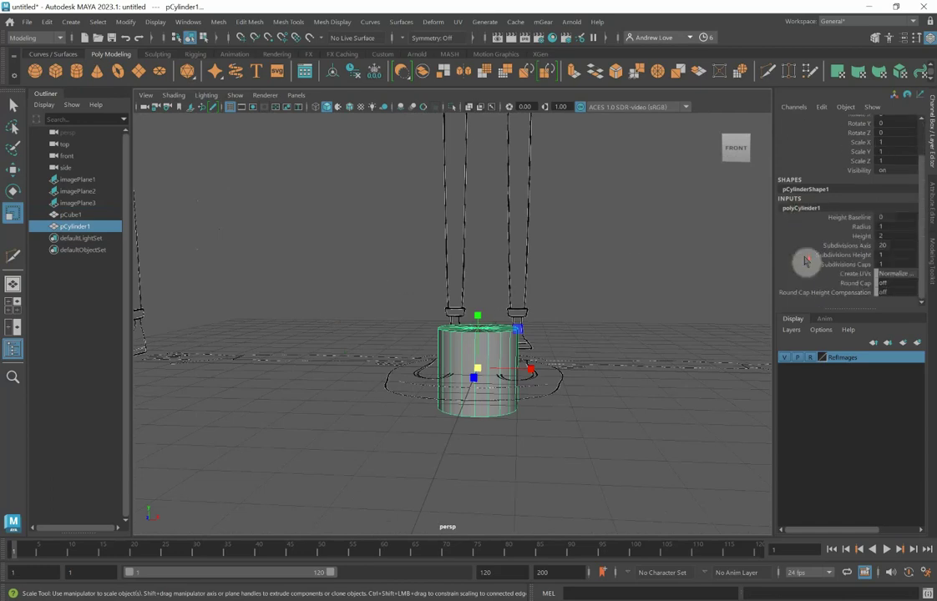
{"action": "left_click", "coordinate": [891, 261]}
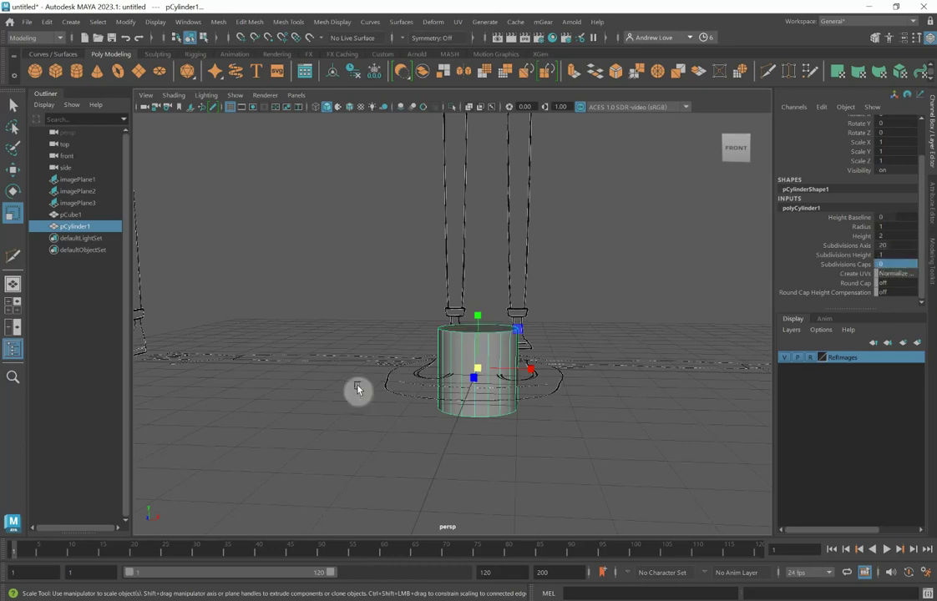
{"action": "mouse_move", "coordinate": [285, 365]}
{"action": "left_mouse_down", "text": "alt"}
{"action": "mouse_move", "coordinate": [287, 402]}
{"action": "mouse_move", "coordinate": [286, 378]}
{"action": "left_mouse_up", "text": "alt"}
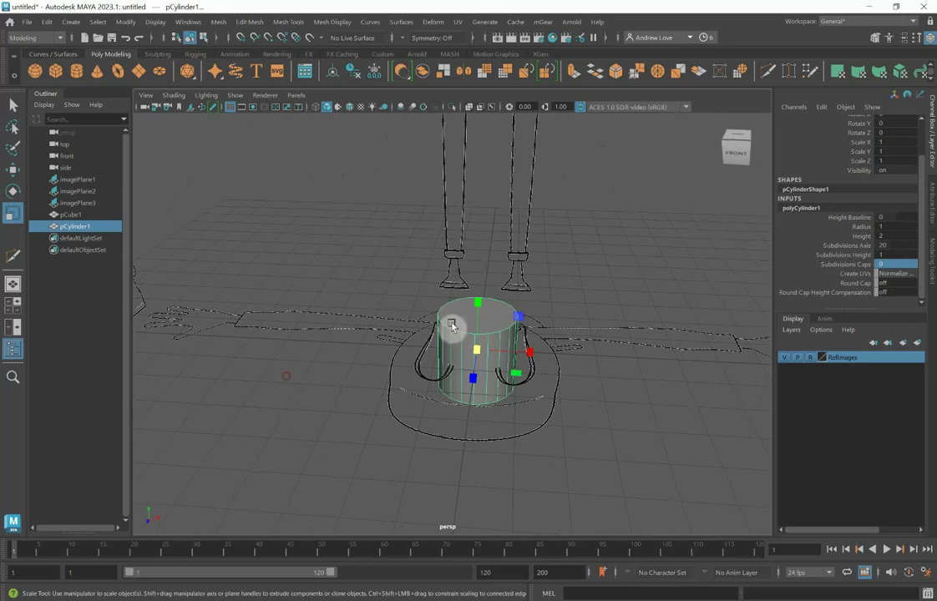
{"action": "double_click", "coordinate": [883, 246]}
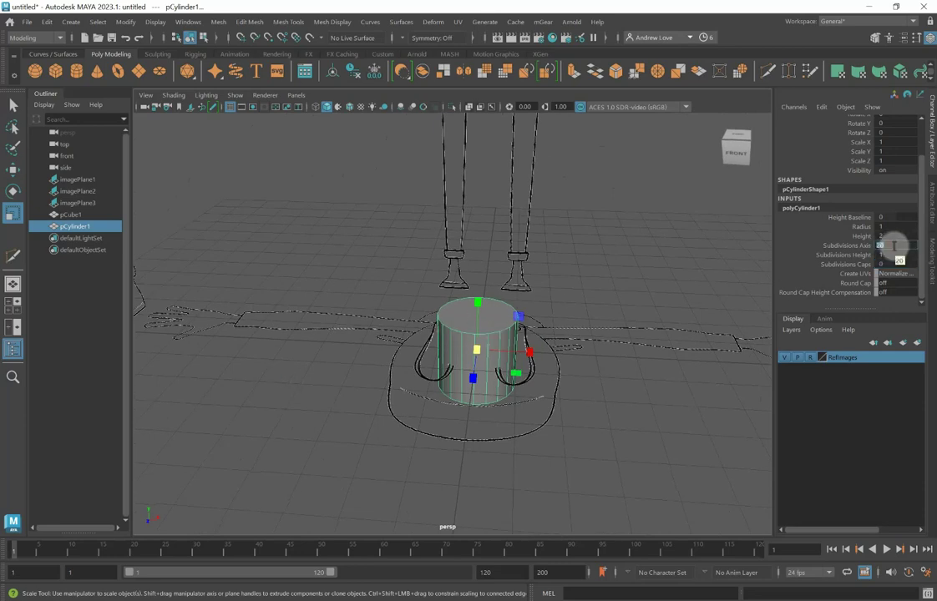
{"action": "type", "text": "8"}
{"action": "key", "text": "Return"}
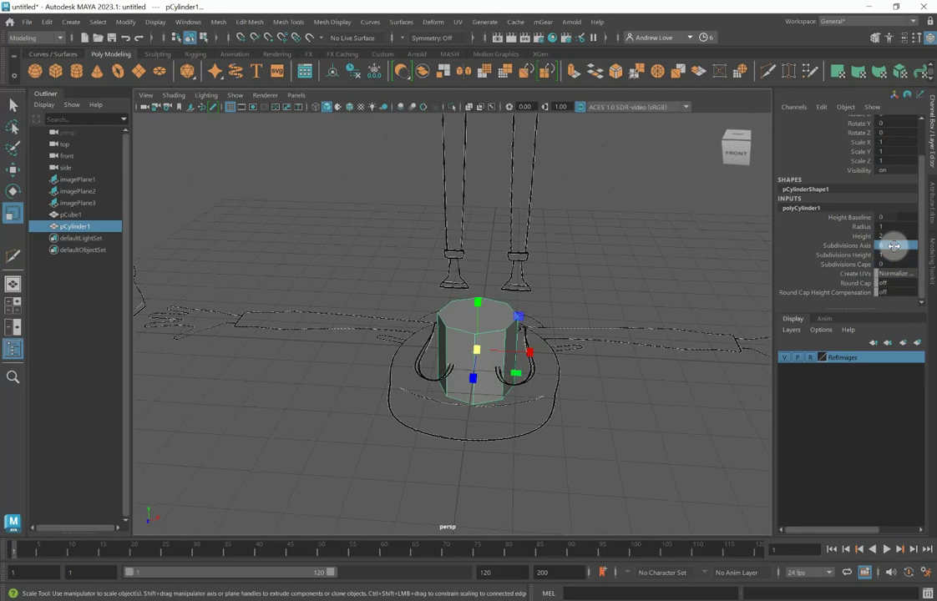
Set the cylinder radius to 0.2 and height to 6, then maximise the front view
{"action": "left_click", "coordinate": [891, 227]}
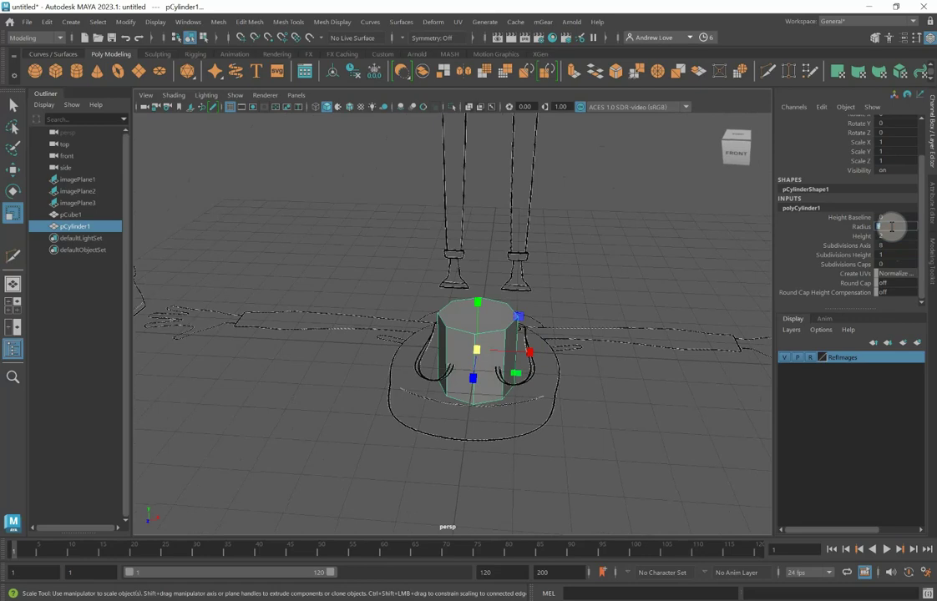
{"action": "type", "text": "0.2"}
{"action": "key", "text": "Return"}
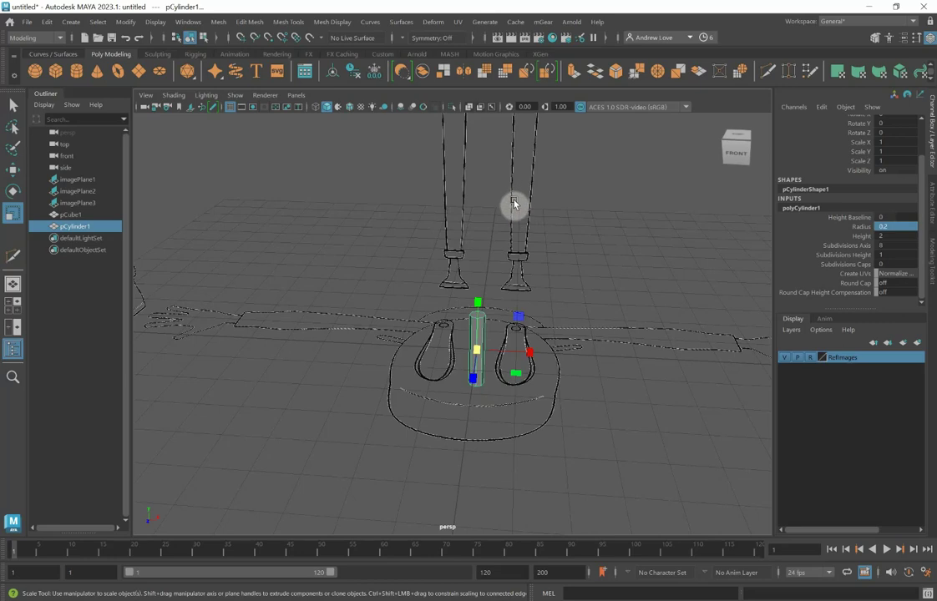
{"action": "double_click", "coordinate": [891, 237]}
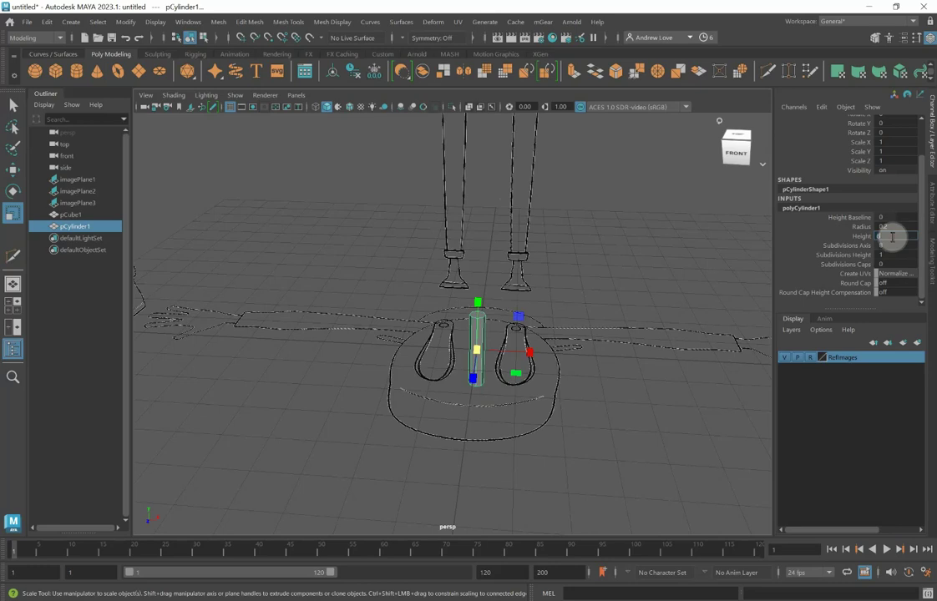
{"action": "type", "text": "6"}
{"action": "key", "text": "Return"}
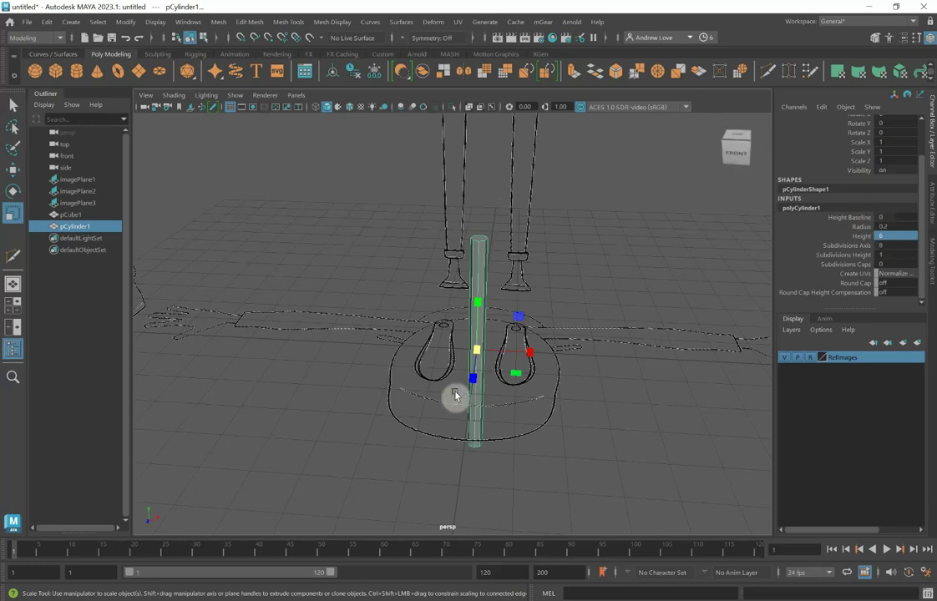
{"action": "key", "text": "space"}
{"action": "key", "text": "space"}
Move the cylinder to about X 0.958, Y 5.954 inside the right leg, then maximise the side view
{"action": "scroll", "coordinate": [393, 405], "scroll_direction": "down", "scroll_amount": 3}
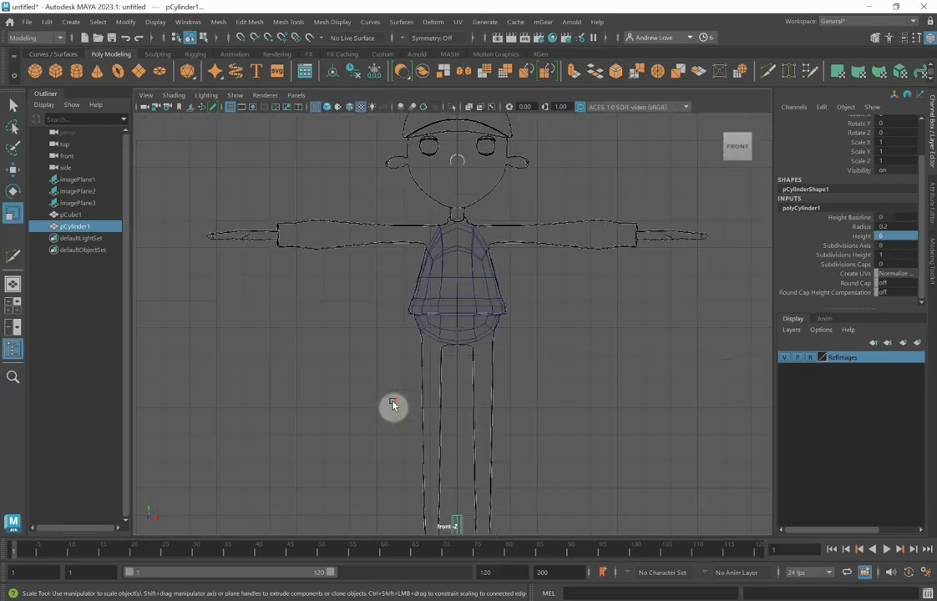
{"action": "key", "text": "w"}
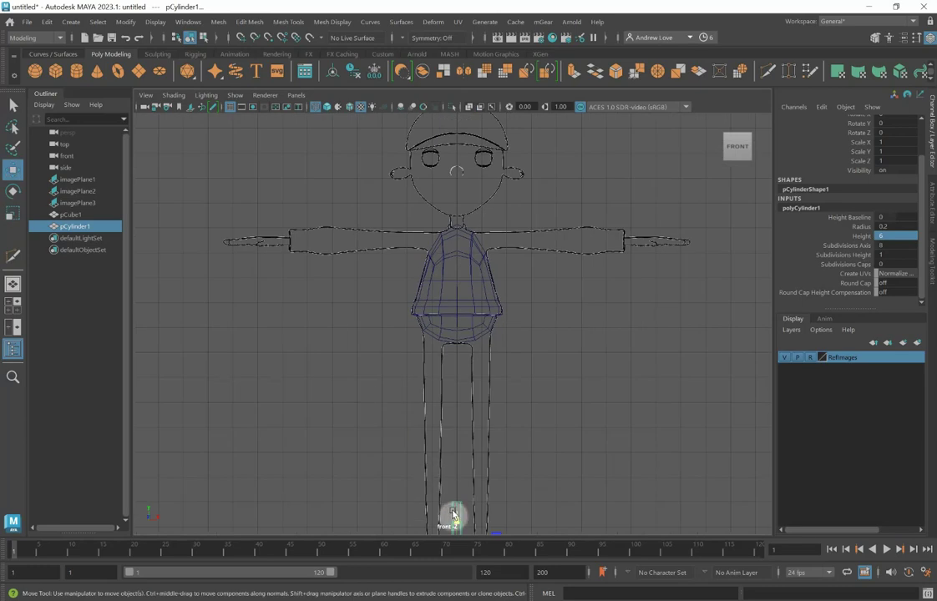
{"action": "left_click_drag", "start_coordinate": [459, 506], "coordinate": [463, 360]}
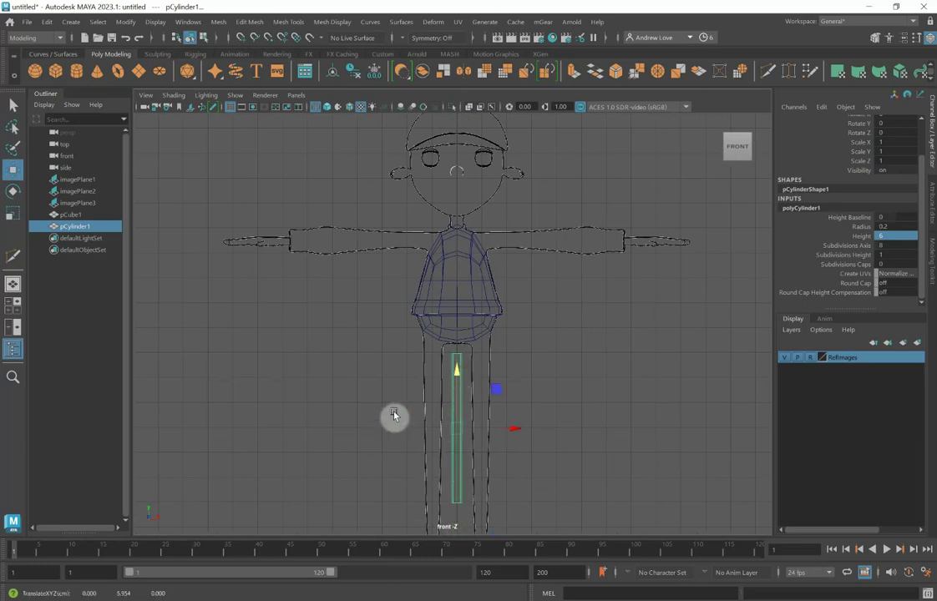
{"action": "middle_click_drag", "start_coordinate": [323, 386], "coordinate": [238, 272], "text": "alt"}
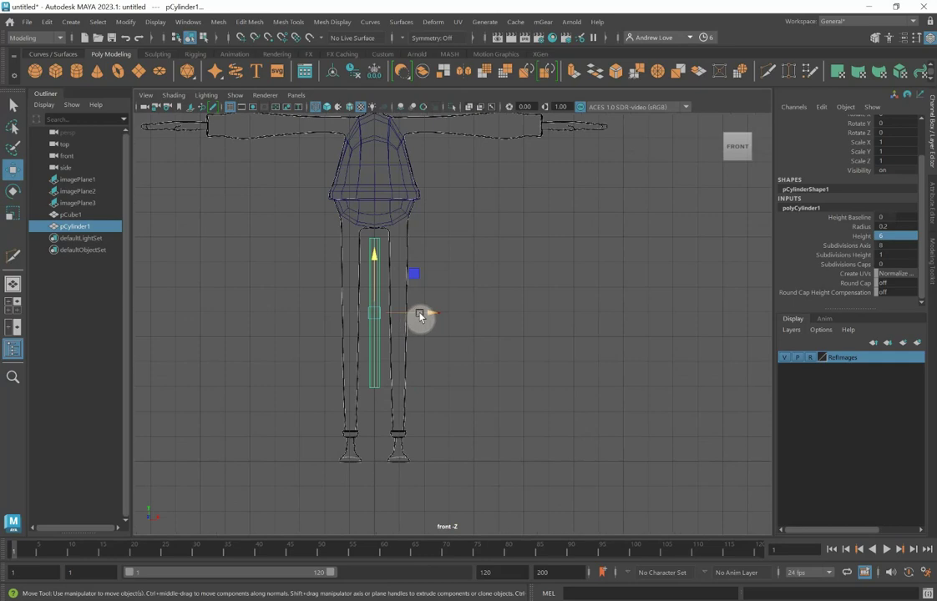
{"action": "left_click_drag", "start_coordinate": [420, 318], "coordinate": [443, 314]}
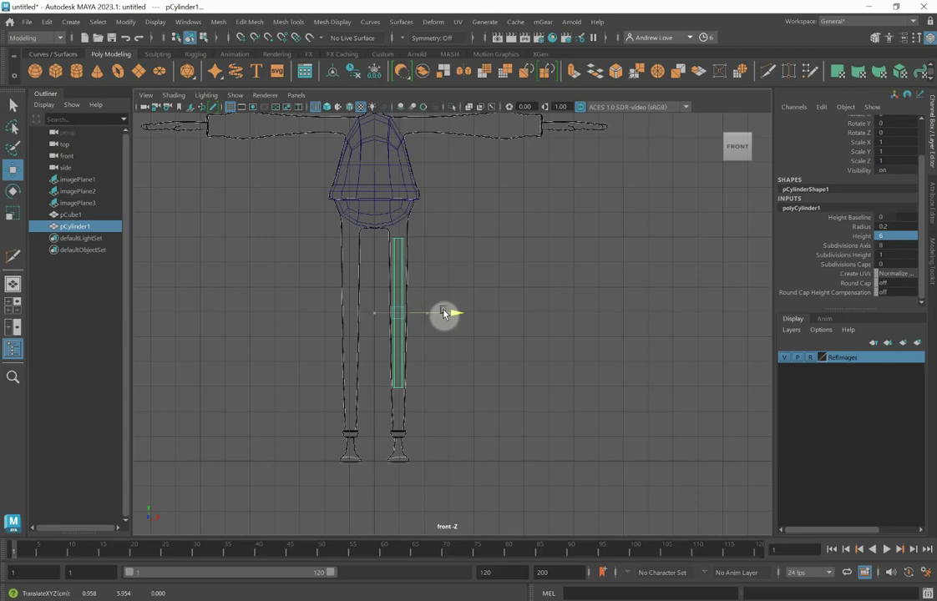
{"action": "left_click_drag", "start_coordinate": [444, 312], "coordinate": [443, 313]}
{"action": "key", "text": "space"}
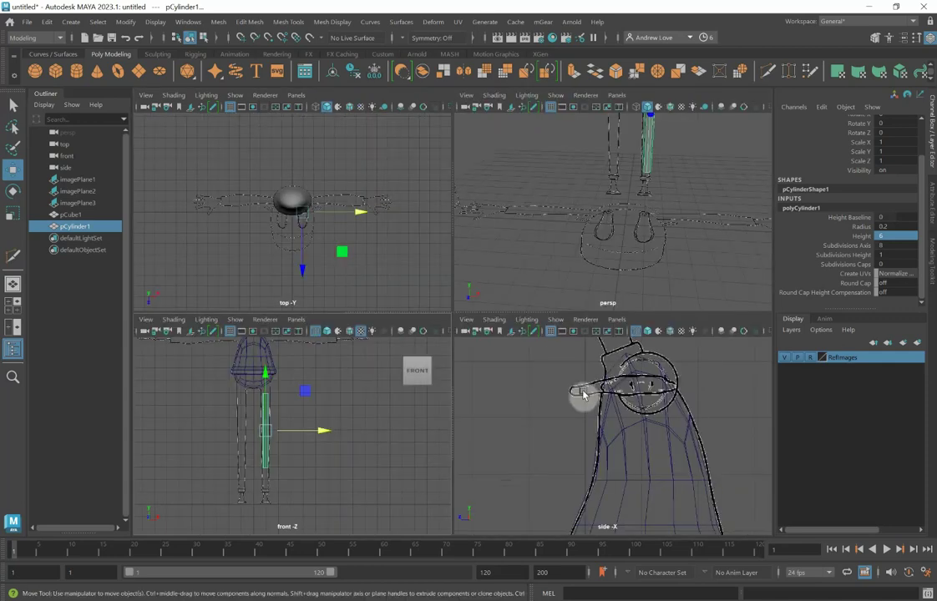
{"action": "key", "text": "space"}
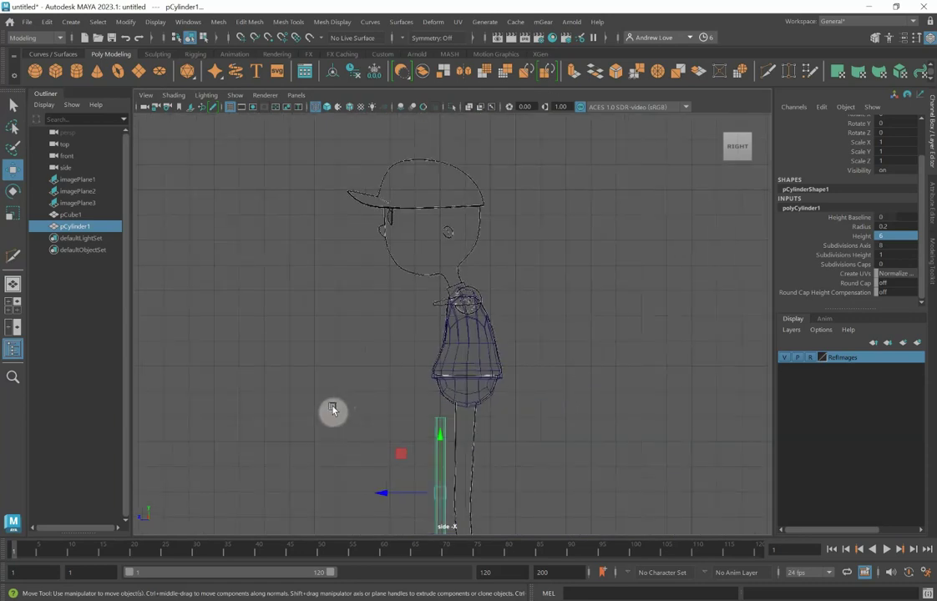
Move the cylinder sideways onto the side-view leg and frame the hip
{"action": "middle_click_drag", "start_coordinate": [323, 412], "coordinate": [315, 284], "text": "alt"}
{"action": "left_click_drag", "start_coordinate": [372, 318], "coordinate": [395, 314]}
{"action": "scroll", "coordinate": [391, 317], "scroll_direction": "up", "scroll_amount": 3}
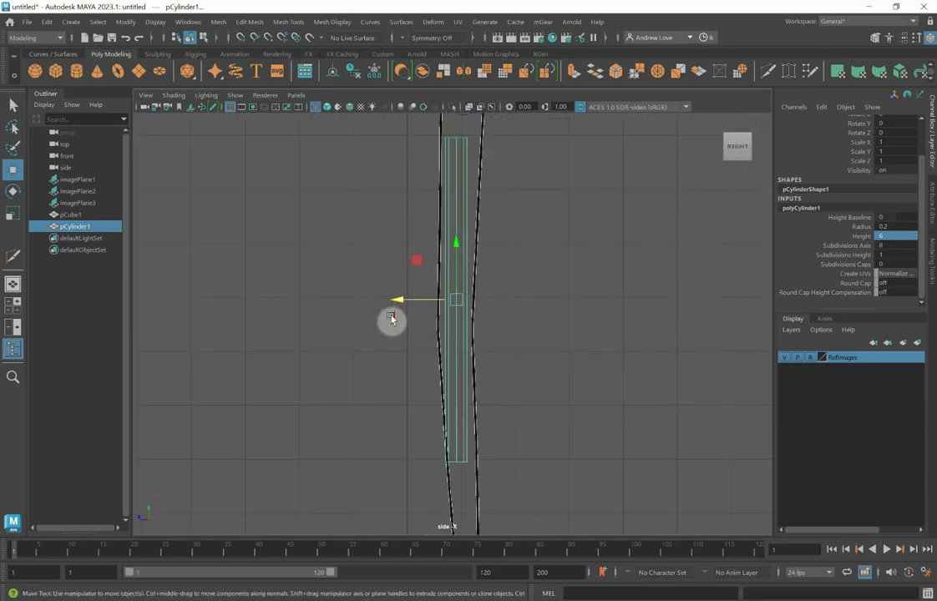
{"action": "scroll", "coordinate": [484, 220], "scroll_direction": "down", "scroll_amount": 2}
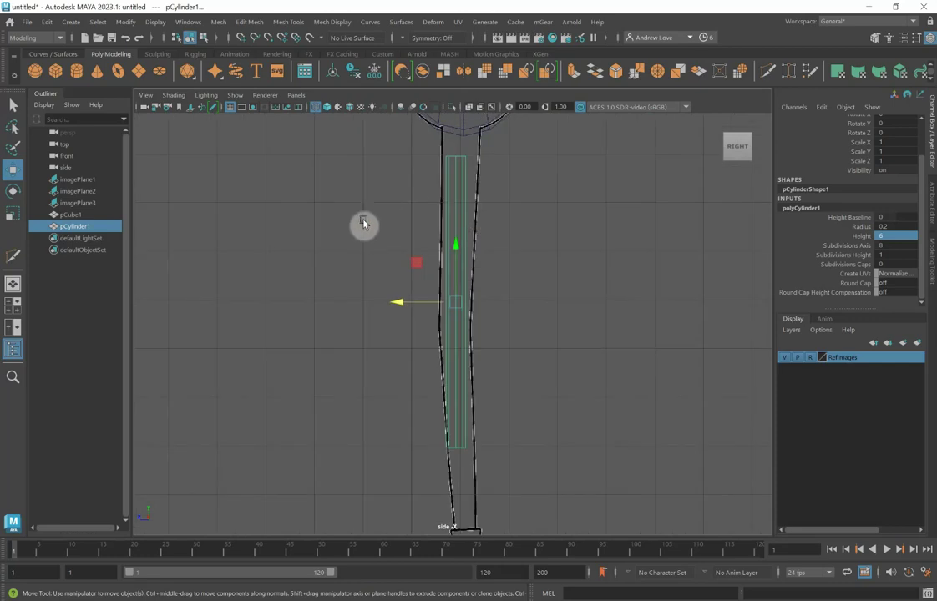
{"action": "middle_click_drag", "start_coordinate": [346, 217], "coordinate": [347, 304], "text": "alt"}
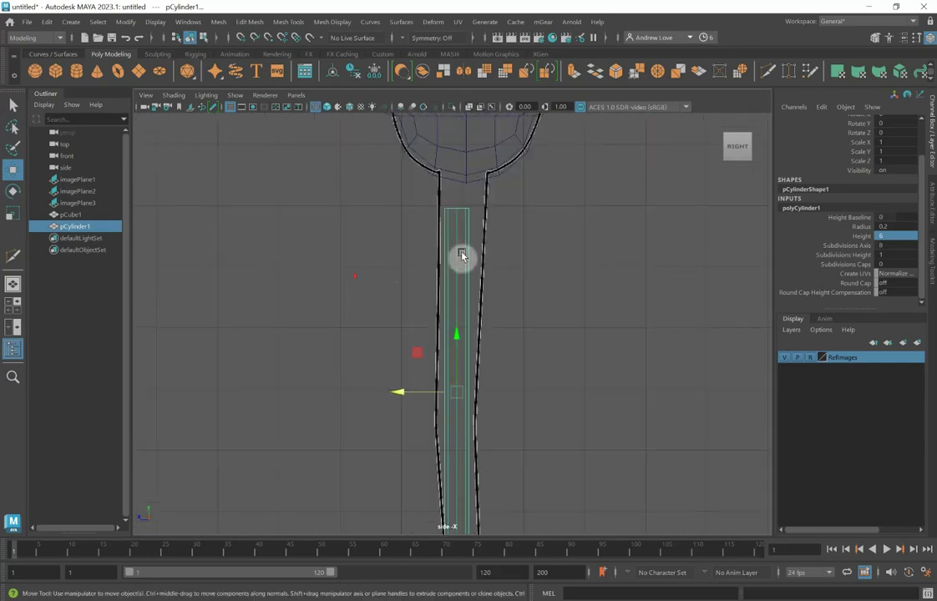
Select the cylinder's top vertex ring and widen it to fit the thigh at the hip
{"action": "right_click_drag", "start_coordinate": [458, 257], "coordinate": [399, 251]}
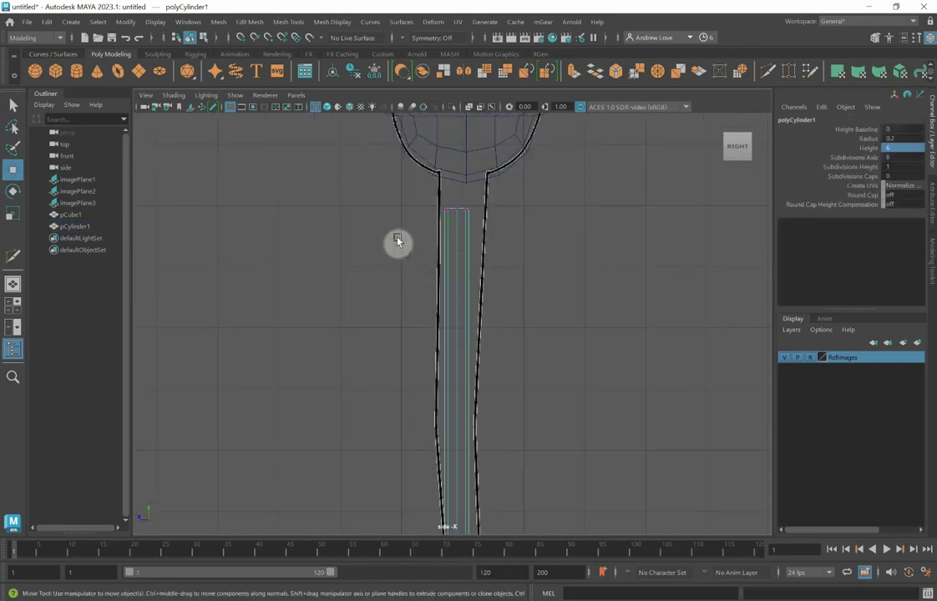
{"action": "left_click_drag", "start_coordinate": [405, 199], "coordinate": [505, 235]}
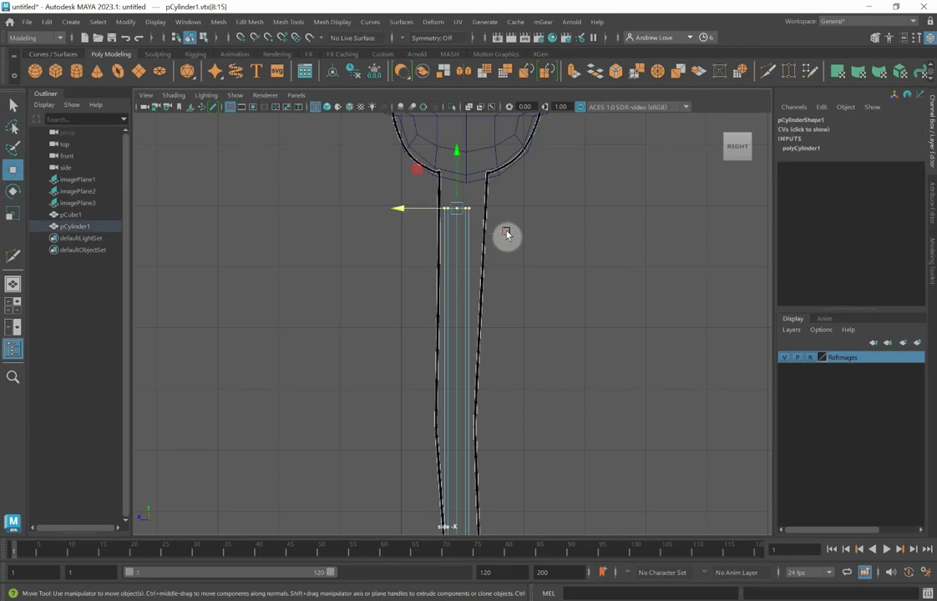
{"action": "key", "text": "r"}
{"action": "left_click_drag", "start_coordinate": [458, 212], "coordinate": [467, 189]}
{"action": "key", "text": "w"}
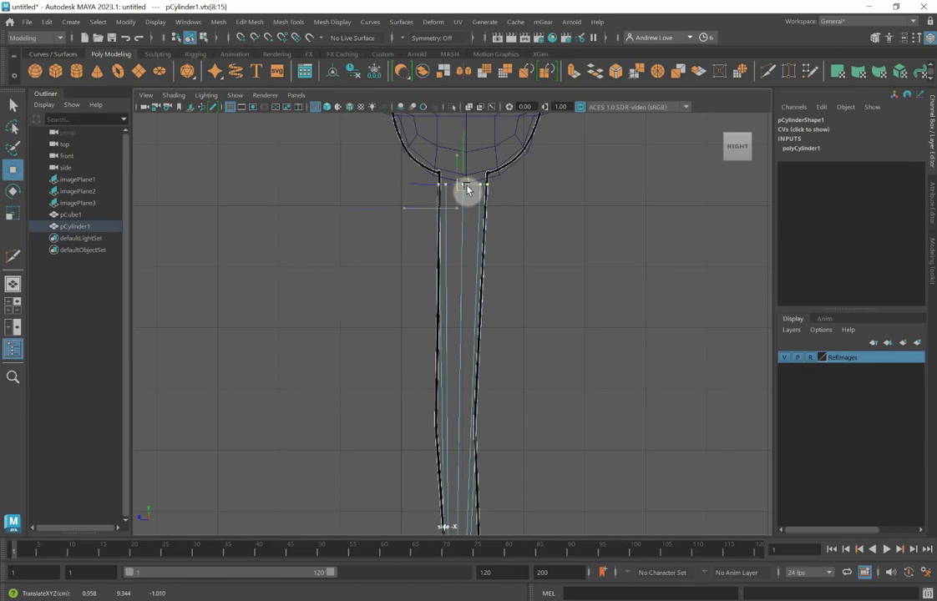
Select the bottom vertex ring at the drawing's ankle and frame the whole leg
{"action": "scroll", "coordinate": [320, 198], "scroll_direction": "down", "scroll_amount": 5}
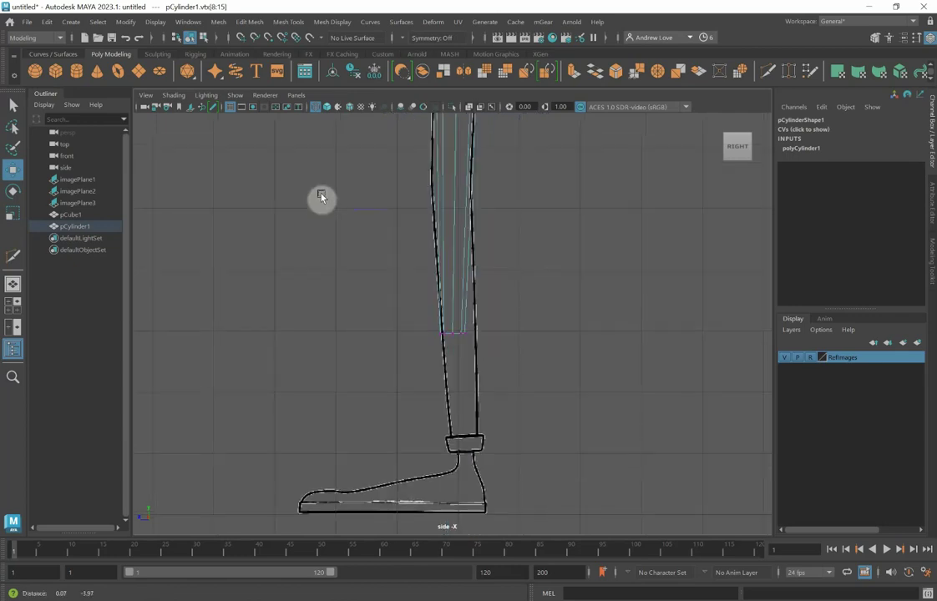
{"action": "left_click_drag", "start_coordinate": [411, 257], "coordinate": [463, 402]}
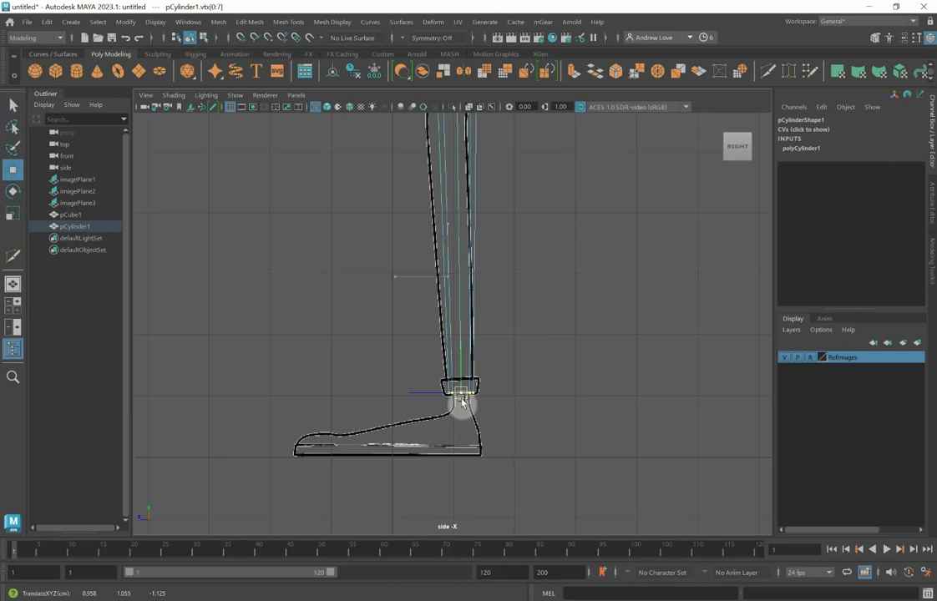
{"action": "scroll", "coordinate": [391, 279], "scroll_direction": "down", "scroll_amount": 4}
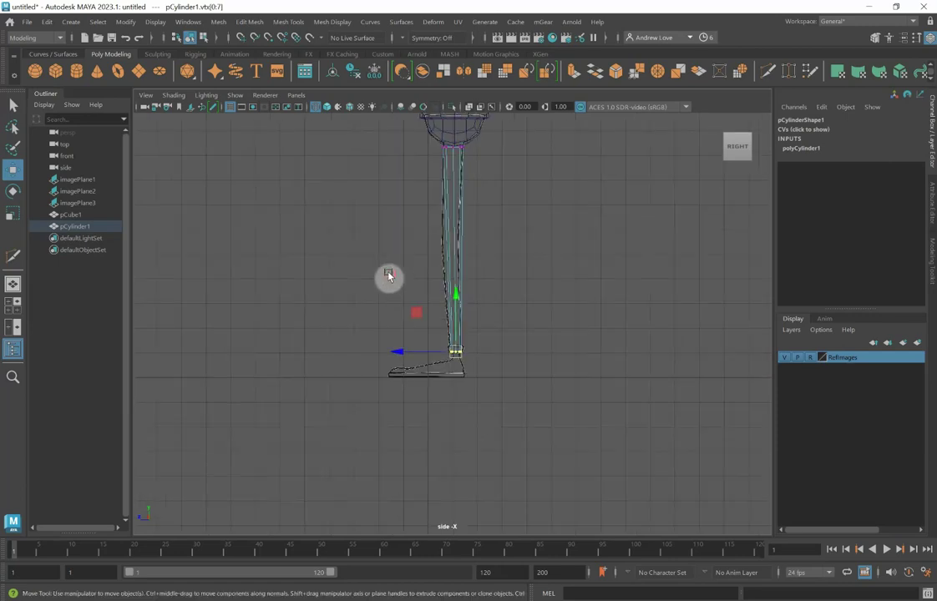
{"action": "scroll", "coordinate": [388, 276], "scroll_direction": "up", "scroll_amount": 1}
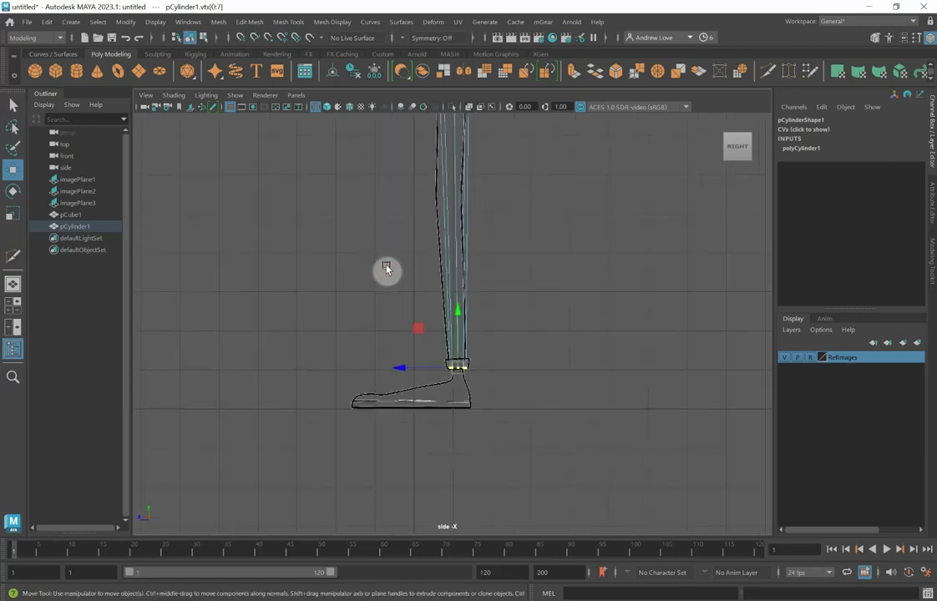
{"action": "middle_click_drag", "start_coordinate": [379, 232], "coordinate": [378, 330], "text": "alt"}
{"action": "middle_click_drag", "start_coordinate": [372, 253], "coordinate": [372, 308], "text": "alt"}
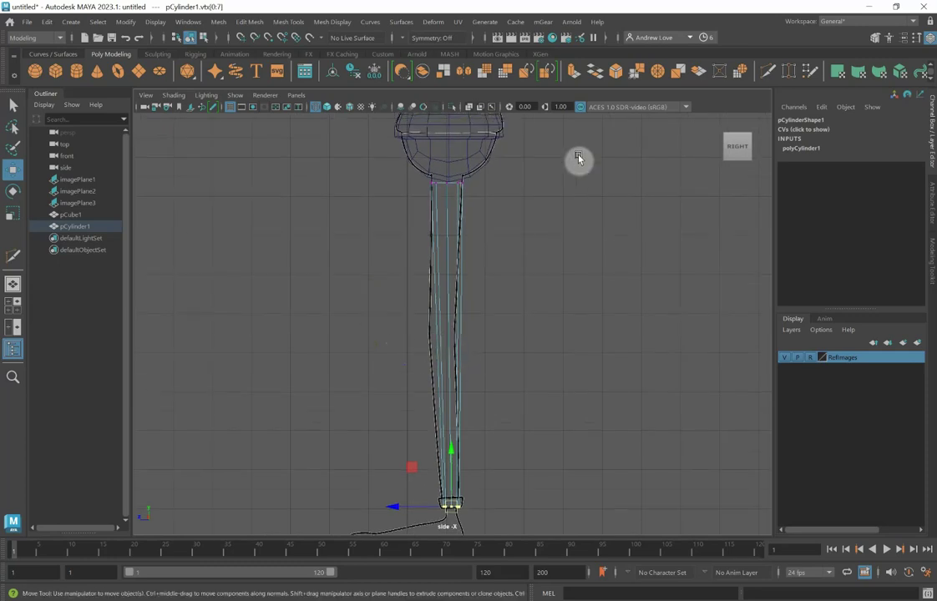
Add an edge loop around mid-leg and pull it in to slim the calf
{"action": "left_click", "coordinate": [767, 71]}
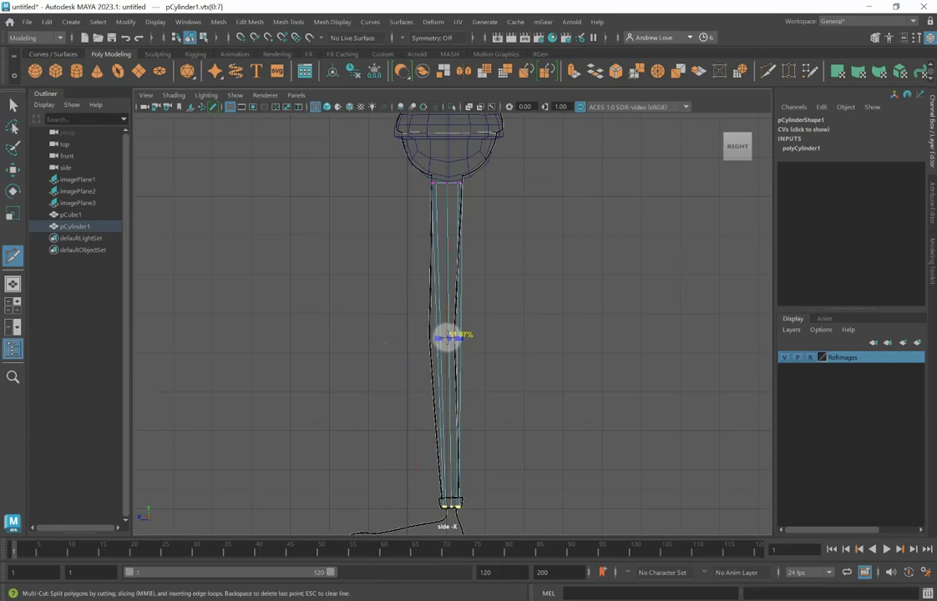
{"action": "left_click", "coordinate": [447, 336], "text": "ctrl"}
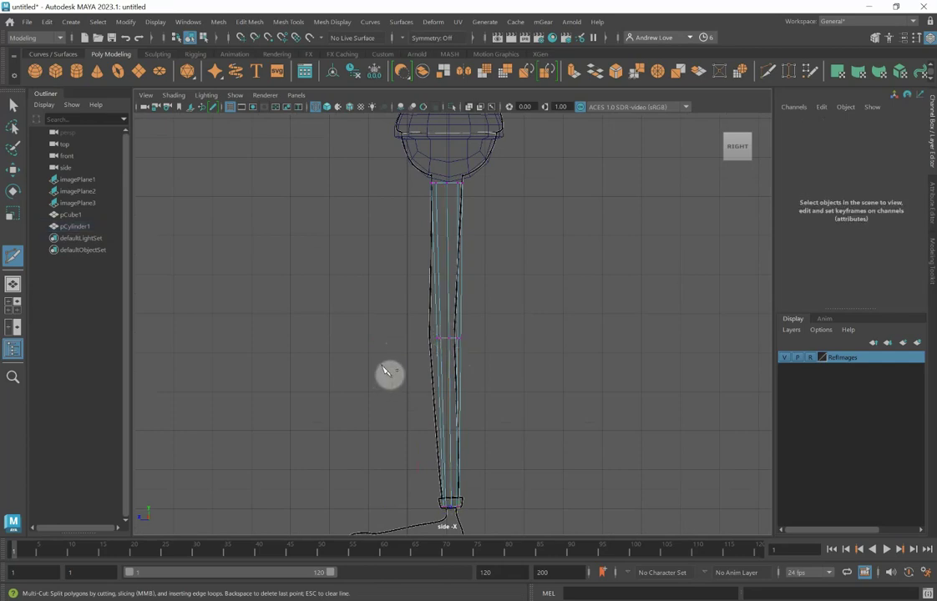
{"action": "key", "text": "q"}
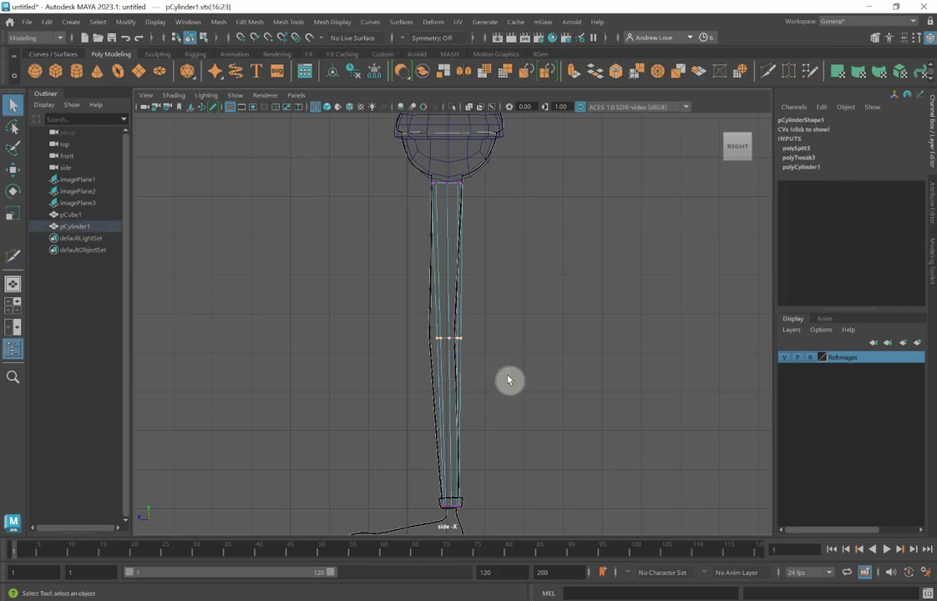
{"action": "key", "text": "w"}
{"action": "left_click_drag", "start_coordinate": [444, 345], "coordinate": [440, 349]}
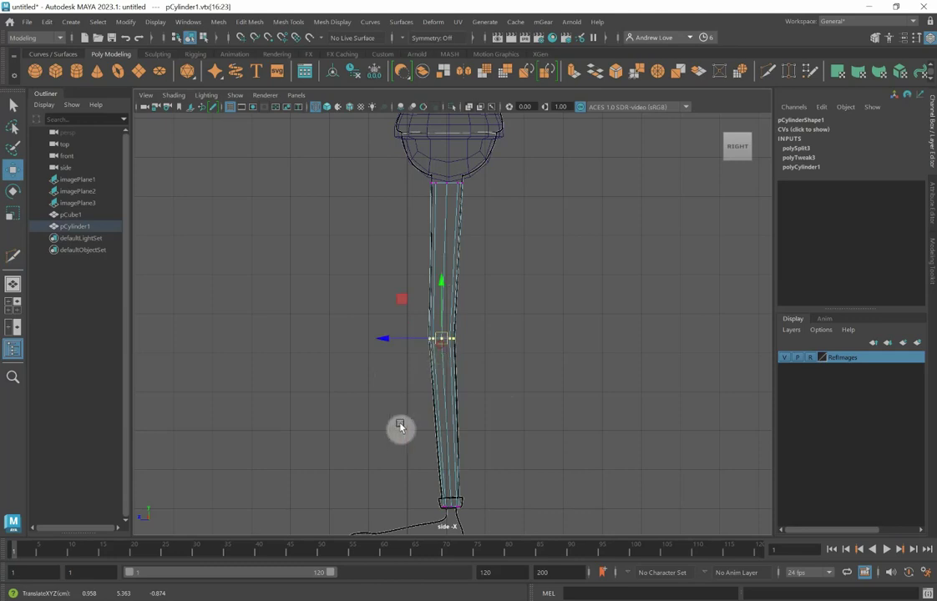
{"action": "middle_click_drag", "start_coordinate": [323, 504], "coordinate": [326, 334], "text": "alt"}
{"action": "scroll", "coordinate": [326, 334], "scroll_direction": "up", "scroll_amount": 8}
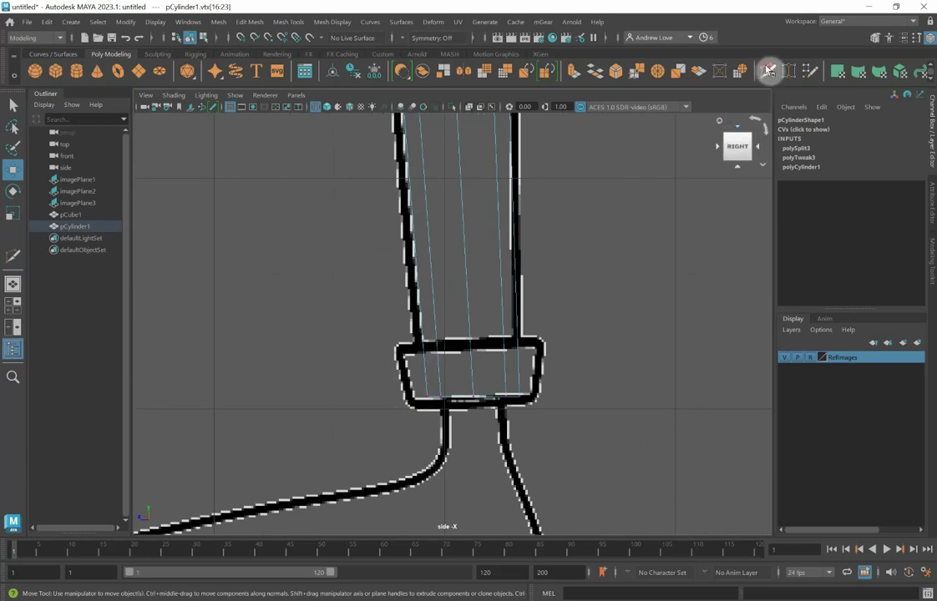
Cut another edge loop at the top of the ankle band
{"action": "left_click", "coordinate": [767, 70]}
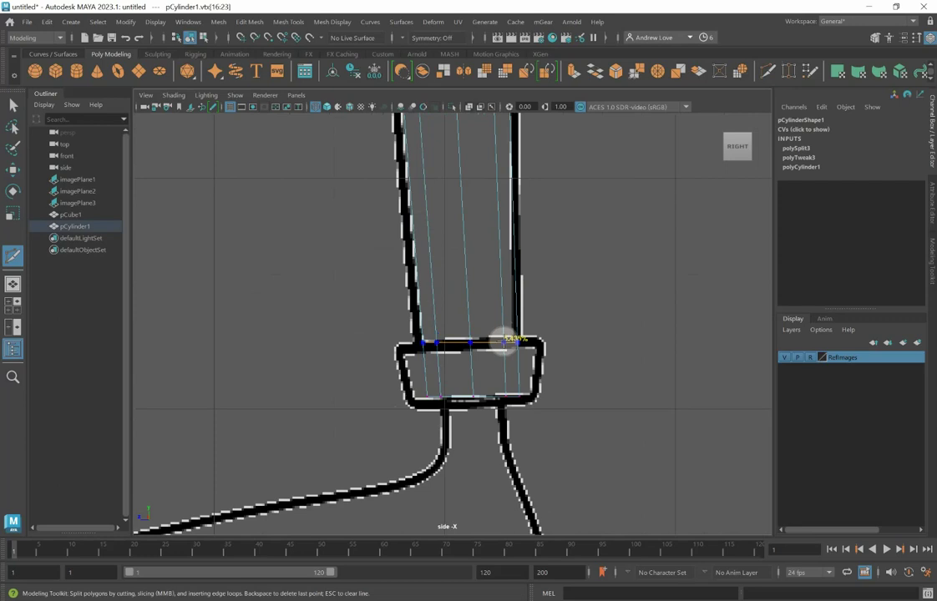
{"action": "left_click", "coordinate": [504, 342]}
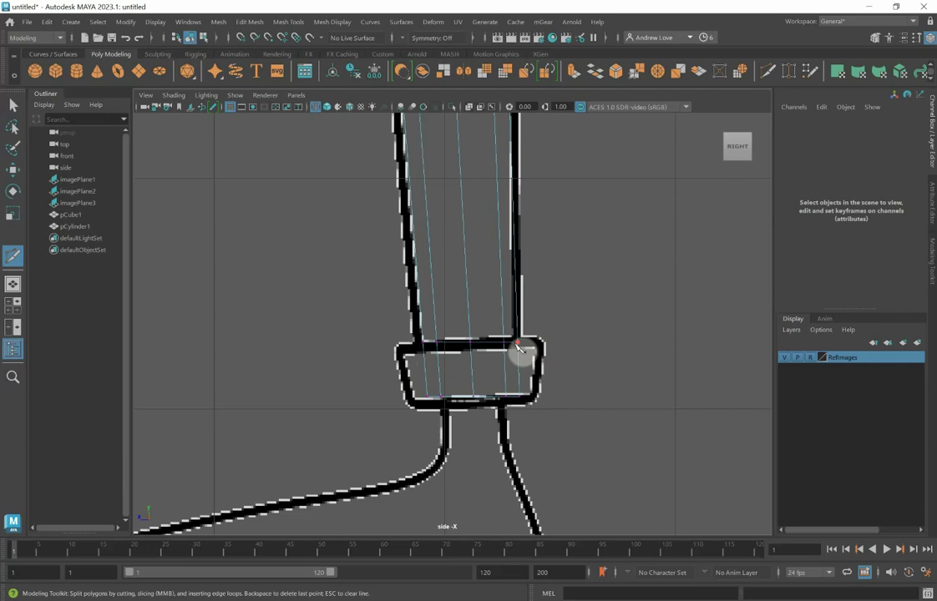
{"action": "left_click", "coordinate": [13, 104]}
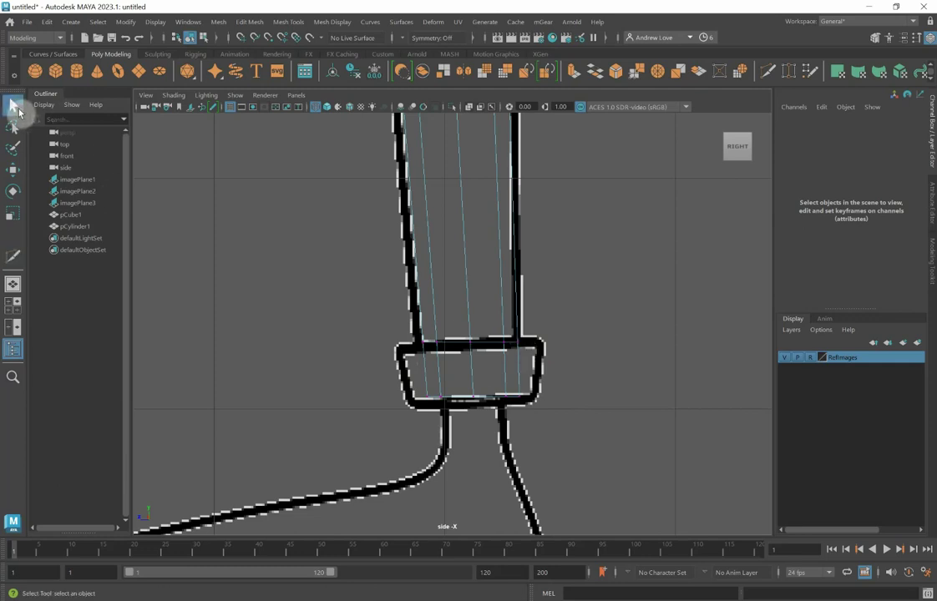
Select the eight ankle-band faces and extrude them
{"action": "right_click_drag", "start_coordinate": [440, 377], "coordinate": [449, 315]}
{"action": "left_click_drag", "start_coordinate": [397, 391], "coordinate": [556, 380]}
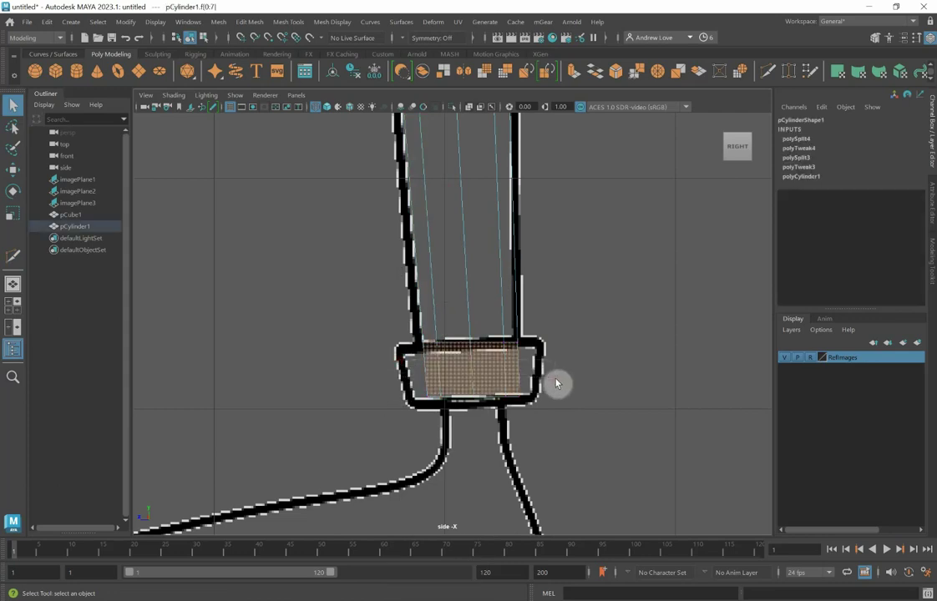
{"action": "left_click", "coordinate": [575, 73]}
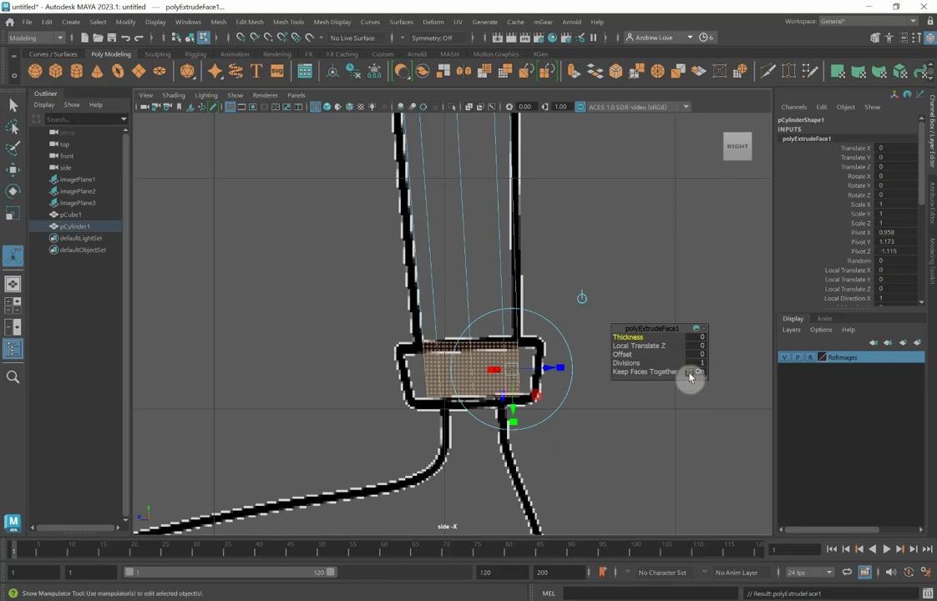
Push the extruded ankle faces outward about 0.08, then return to the front view
{"action": "key", "text": "space"}
{"action": "key", "text": "space"}
{"action": "left_click_drag", "start_coordinate": [626, 313], "coordinate": [607, 272], "text": "alt"}
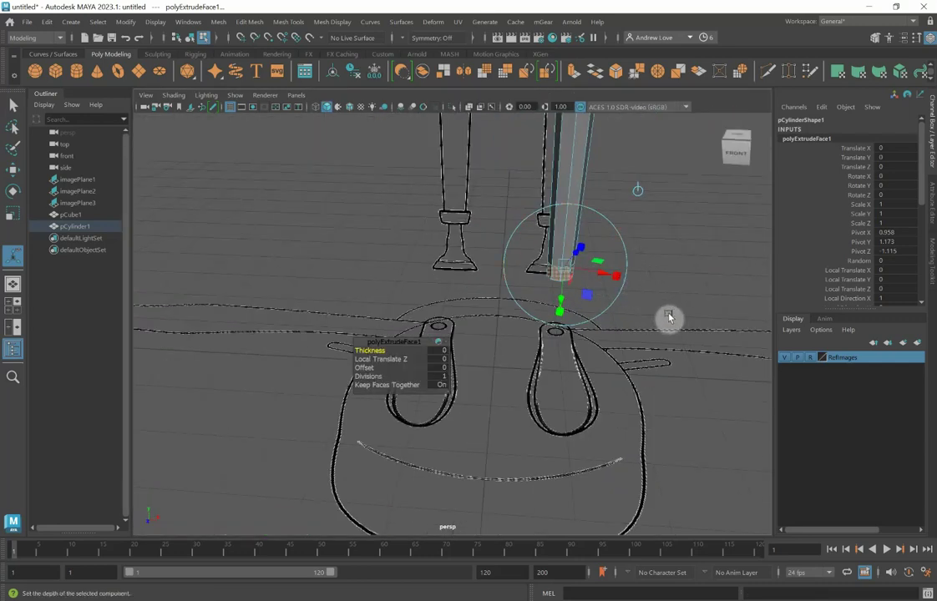
{"action": "left_click_drag", "start_coordinate": [668, 315], "coordinate": [564, 318], "text": "alt"}
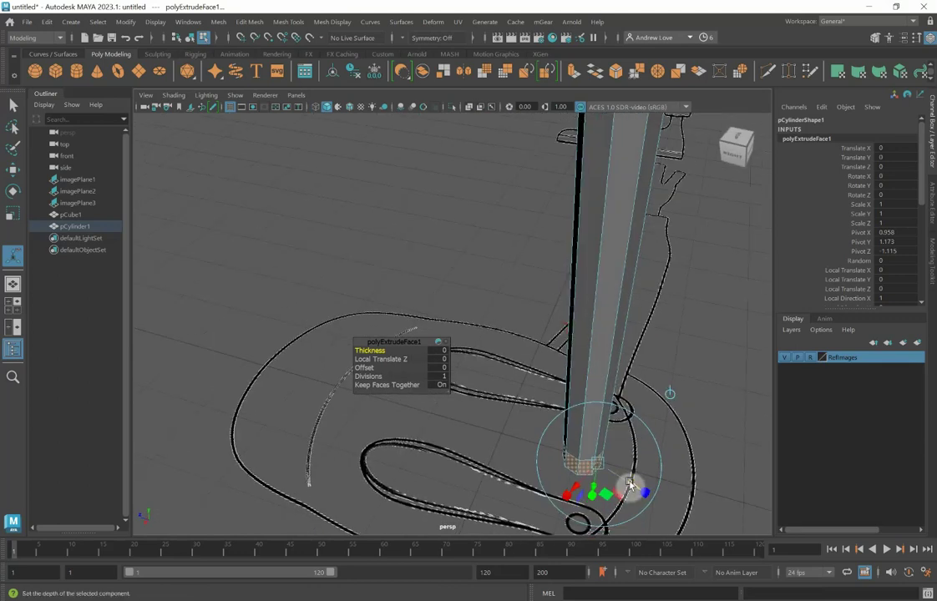
{"action": "left_click_drag", "start_coordinate": [630, 484], "coordinate": [640, 488]}
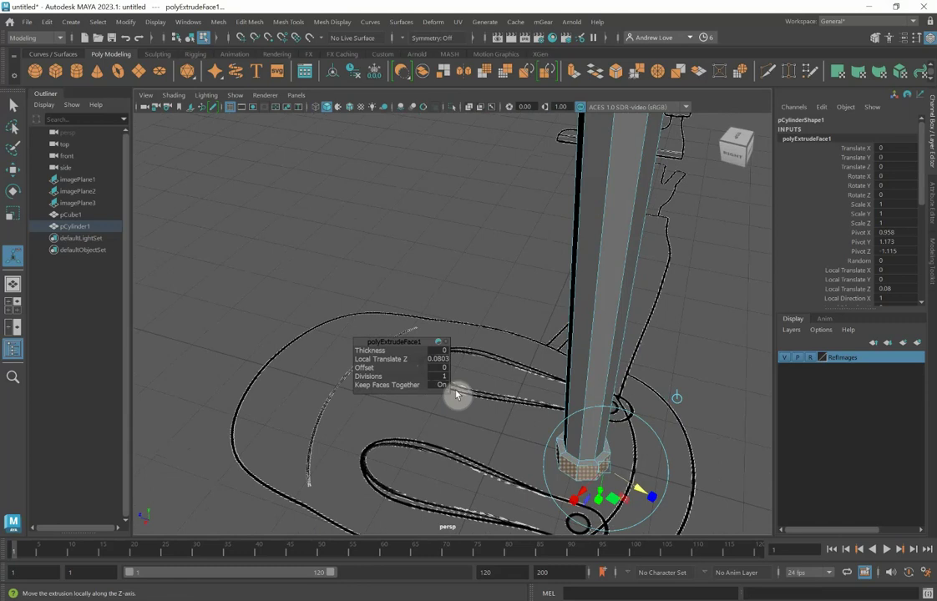
{"action": "left_click_drag", "start_coordinate": [470, 415], "coordinate": [536, 331], "text": "alt"}
{"action": "key", "text": "space"}
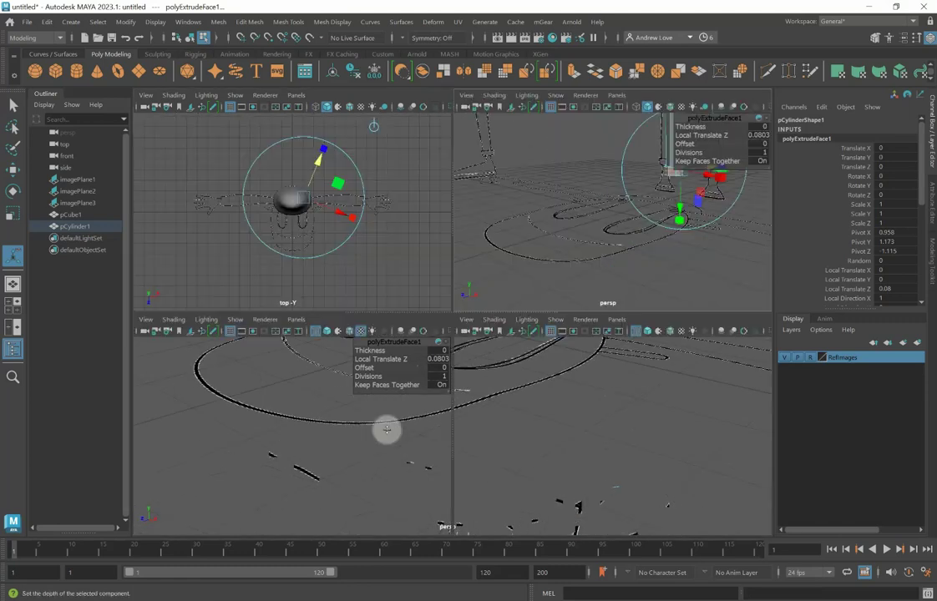
{"action": "key", "text": "space"}
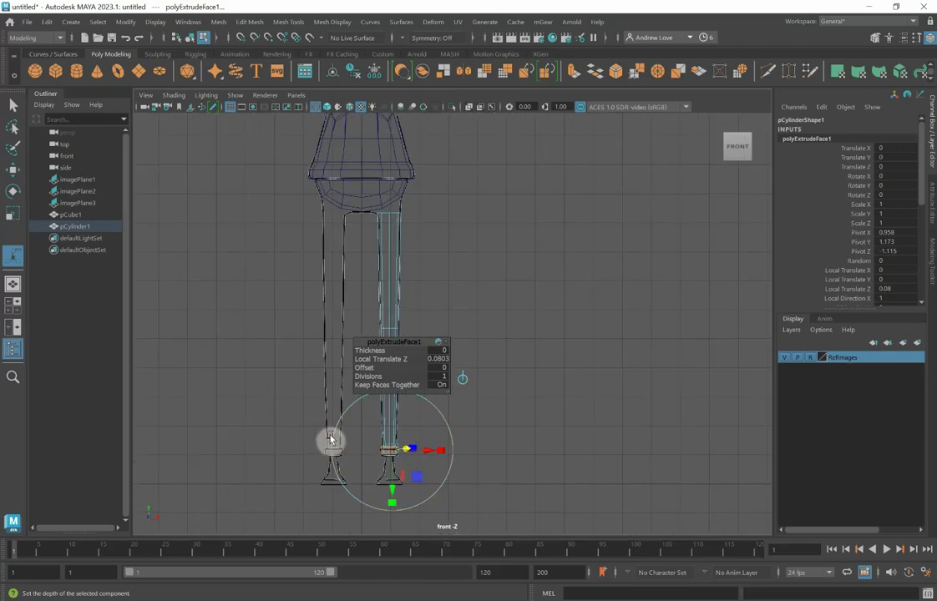
{"action": "scroll", "coordinate": [331, 440], "scroll_direction": "up", "scroll_amount": 5}
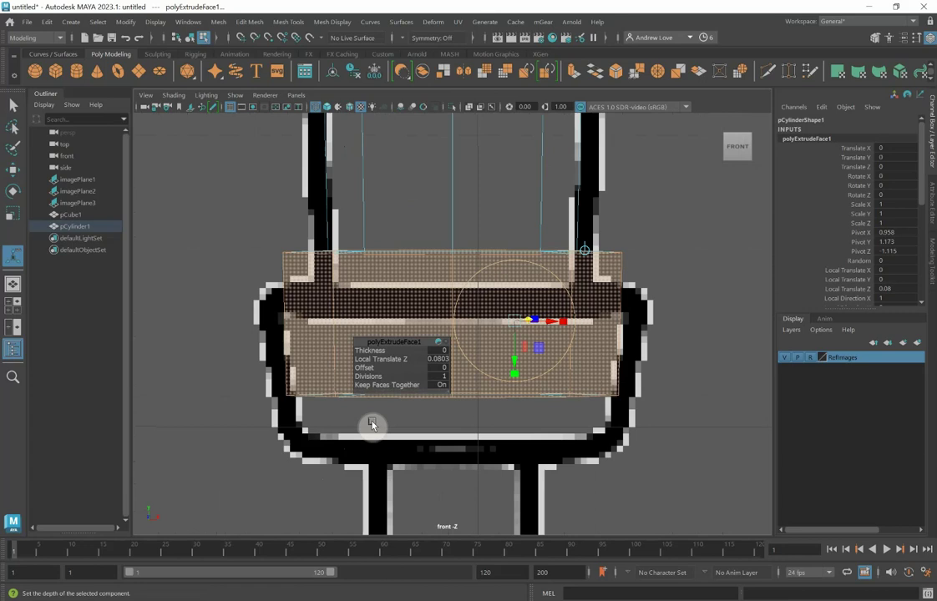
Select the ankle band's vertices and lower them to match the reference
{"action": "key", "text": "q"}
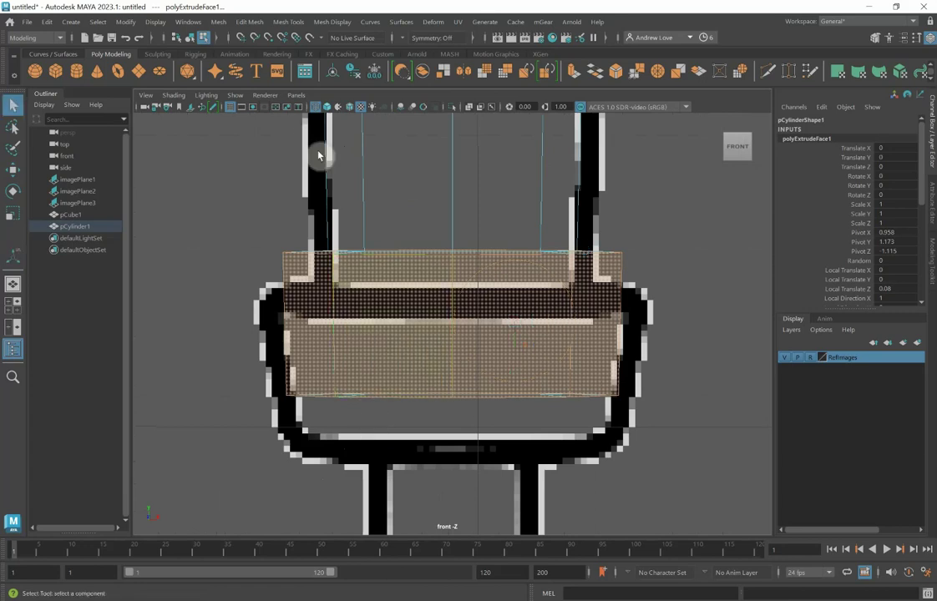
{"action": "right_click_drag", "start_coordinate": [324, 175], "coordinate": [261, 186]}
{"action": "left_click_drag", "start_coordinate": [245, 196], "coordinate": [668, 443]}
{"action": "key", "text": "w"}
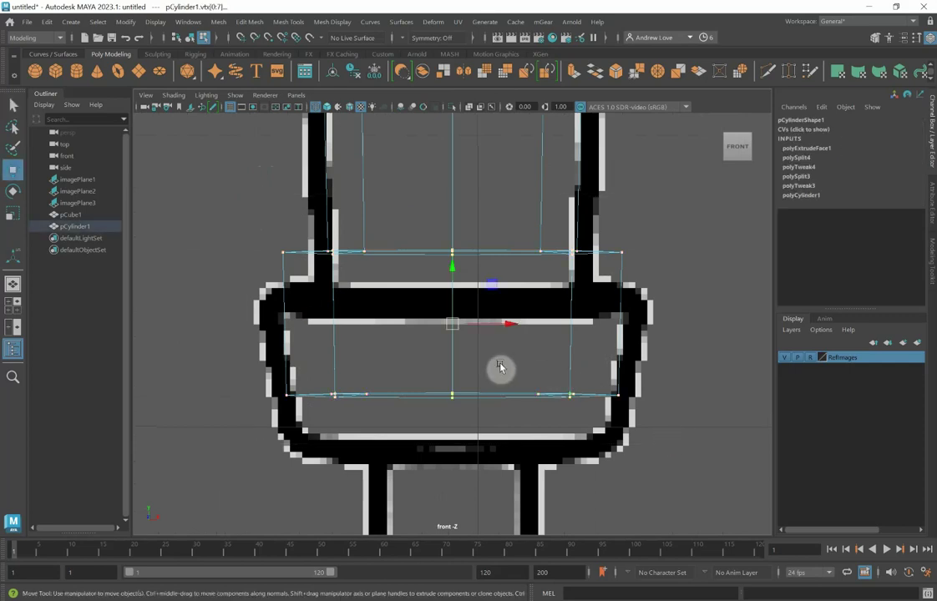
{"action": "left_click_drag", "start_coordinate": [451, 323], "coordinate": [453, 373]}
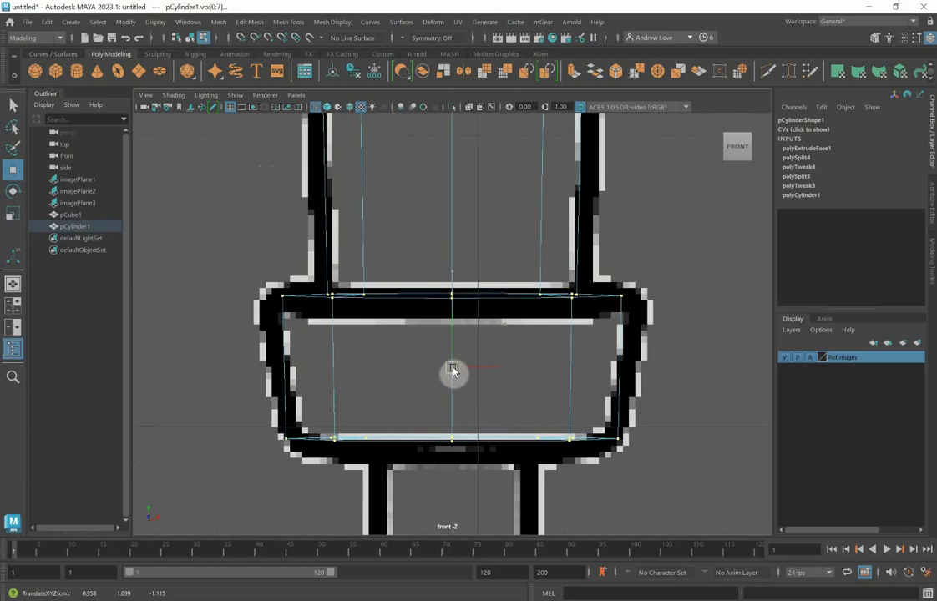
Scale the band's bottom vertex row to 0.982 and its top row to 1.039
{"action": "left_click_drag", "start_coordinate": [240, 424], "coordinate": [706, 466]}
{"action": "key", "text": "r"}
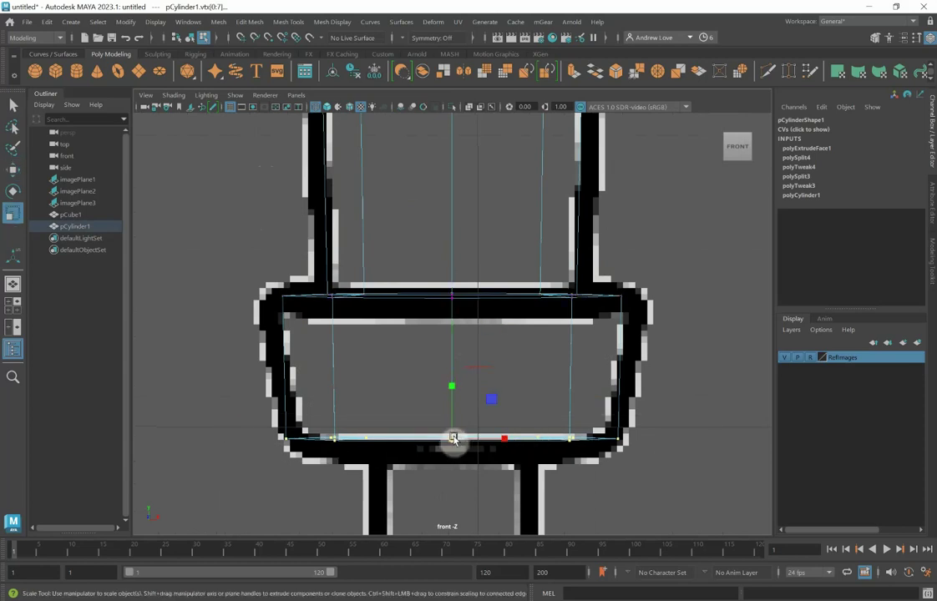
{"action": "left_click_drag", "start_coordinate": [451, 440], "coordinate": [448, 440]}
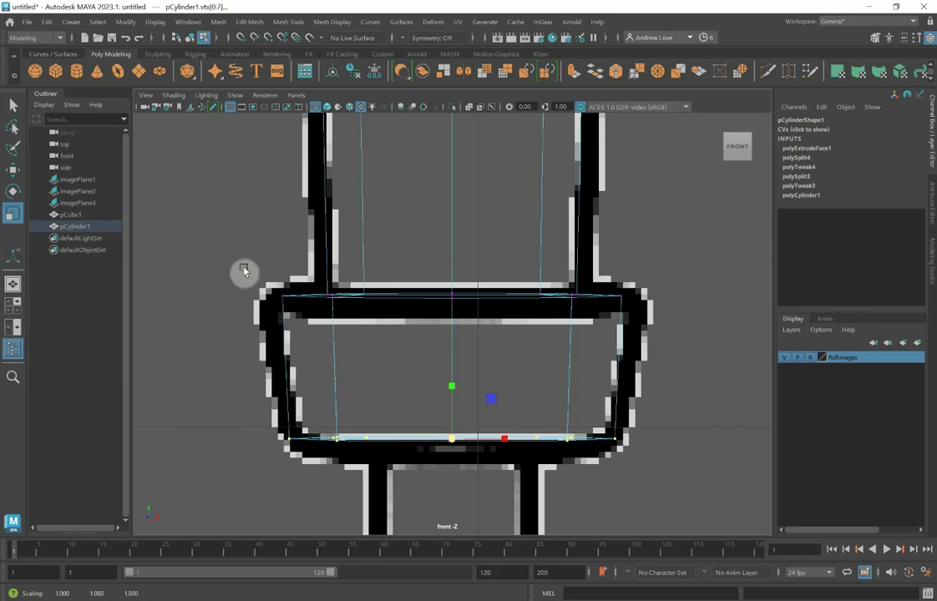
{"action": "left_click_drag", "start_coordinate": [245, 269], "coordinate": [589, 324]}
{"action": "left_click_drag", "start_coordinate": [457, 299], "coordinate": [465, 299]}
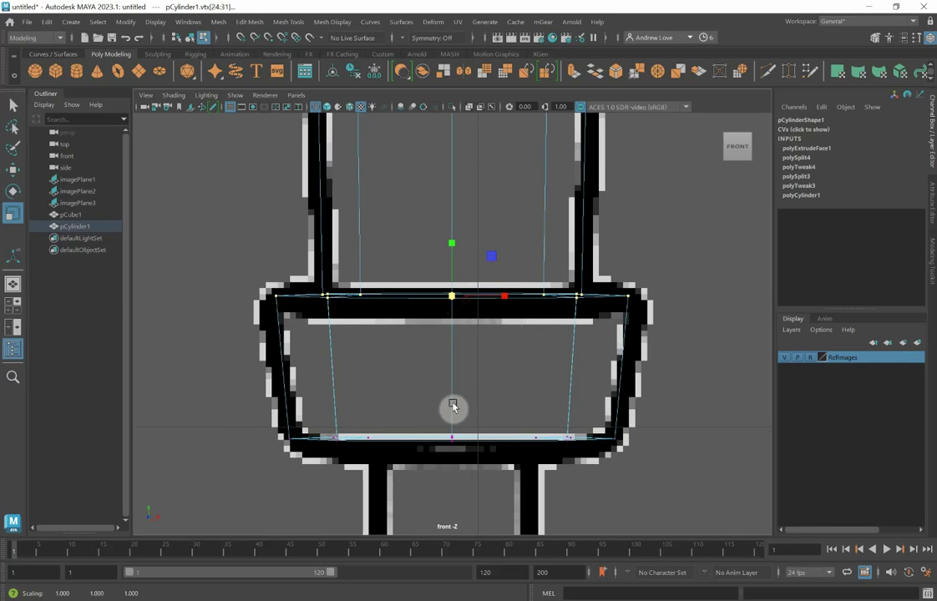
{"action": "scroll", "coordinate": [537, 320], "scroll_direction": "down", "scroll_amount": 6}
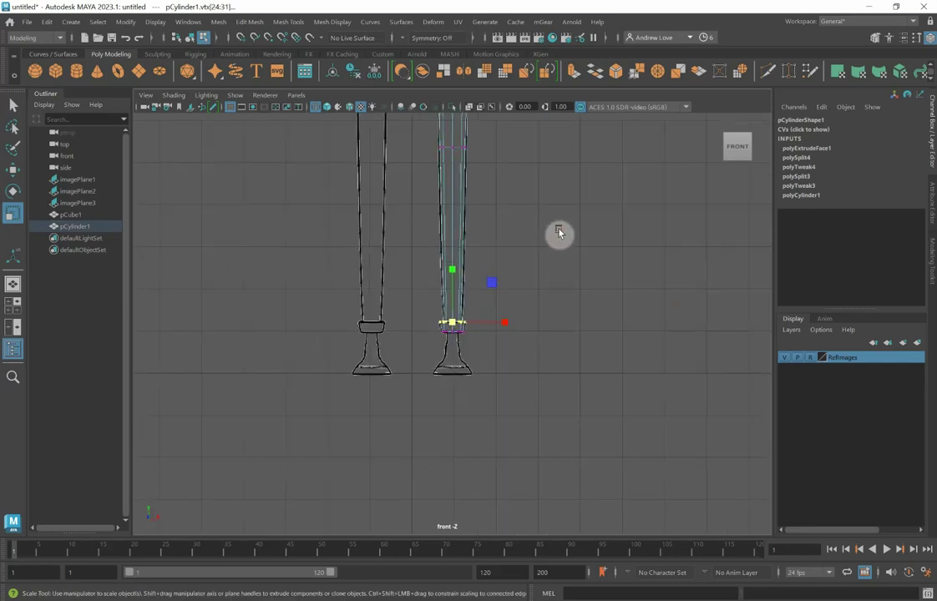
{"action": "scroll", "coordinate": [558, 232], "scroll_direction": "up", "scroll_amount": 6}
{"action": "scroll", "coordinate": [572, 292], "scroll_direction": "up", "scroll_amount": 2}
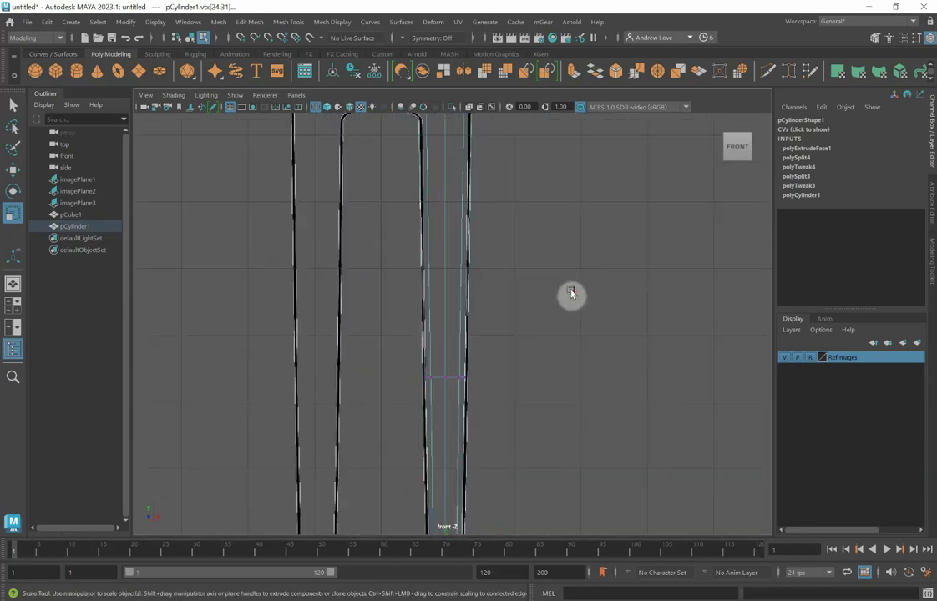
{"action": "middle_click_drag", "start_coordinate": [563, 326], "coordinate": [572, 267], "text": "alt"}
{"action": "middle_click_drag", "start_coordinate": [573, 305], "coordinate": [592, 368], "text": "alt"}
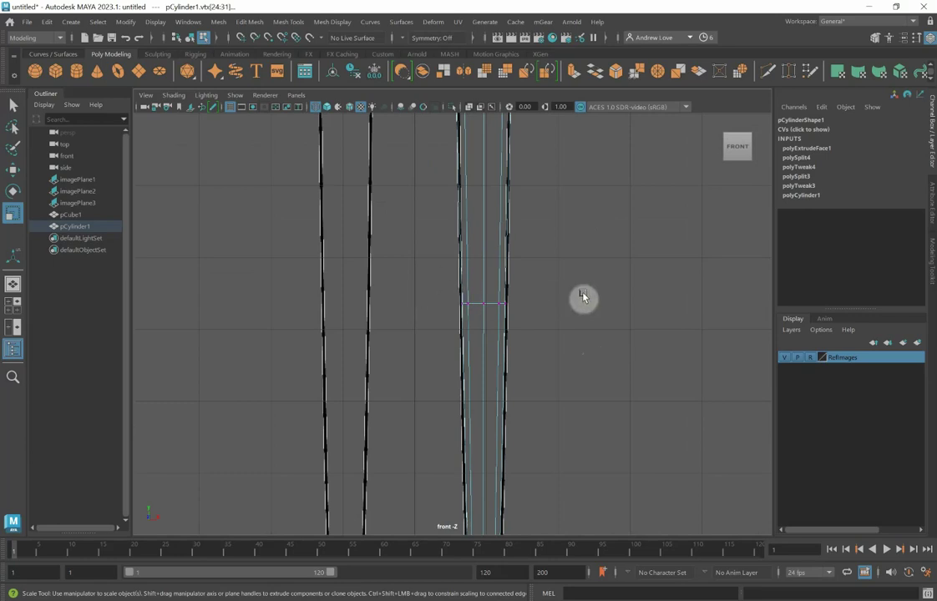
{"action": "middle_click_drag", "start_coordinate": [605, 362], "coordinate": [590, 342], "text": "alt"}
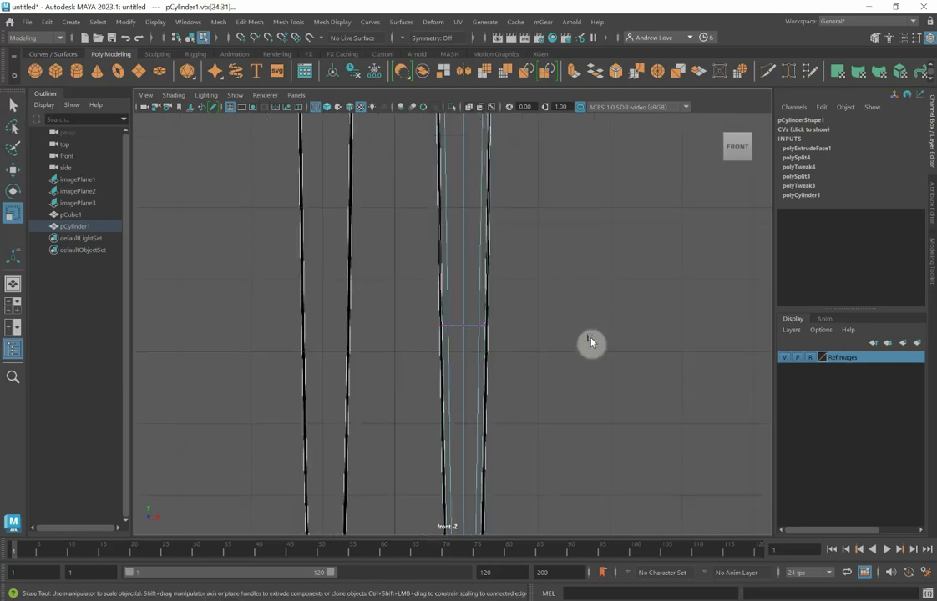
Insert the first edge loops across the leg with Multi-Cut, one mid-leg and one near the top
{"action": "left_click", "coordinate": [770, 74]}
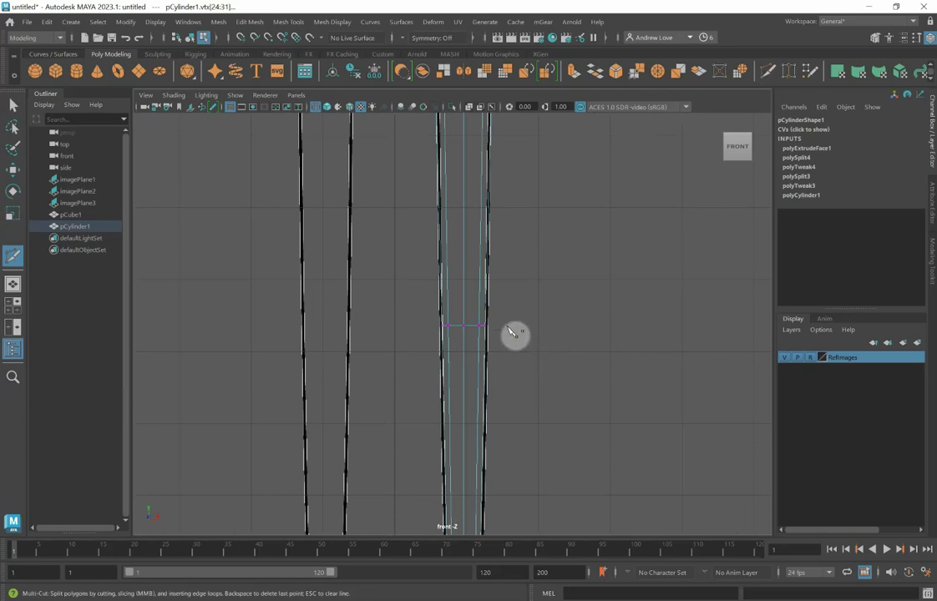
{"action": "left_click_drag", "start_coordinate": [489, 303], "coordinate": [480, 291]}
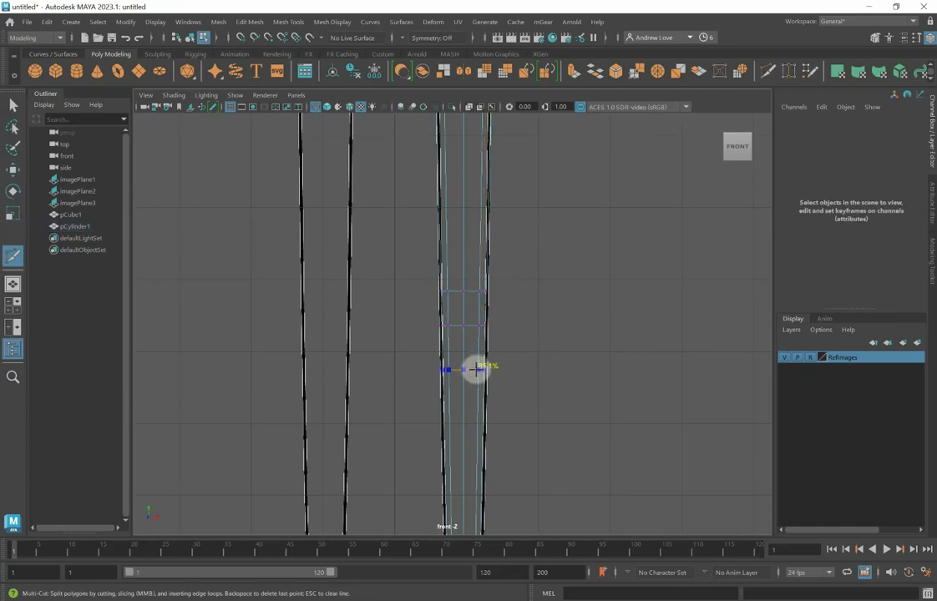
{"action": "left_click", "coordinate": [475, 361], "text": "ctrl"}
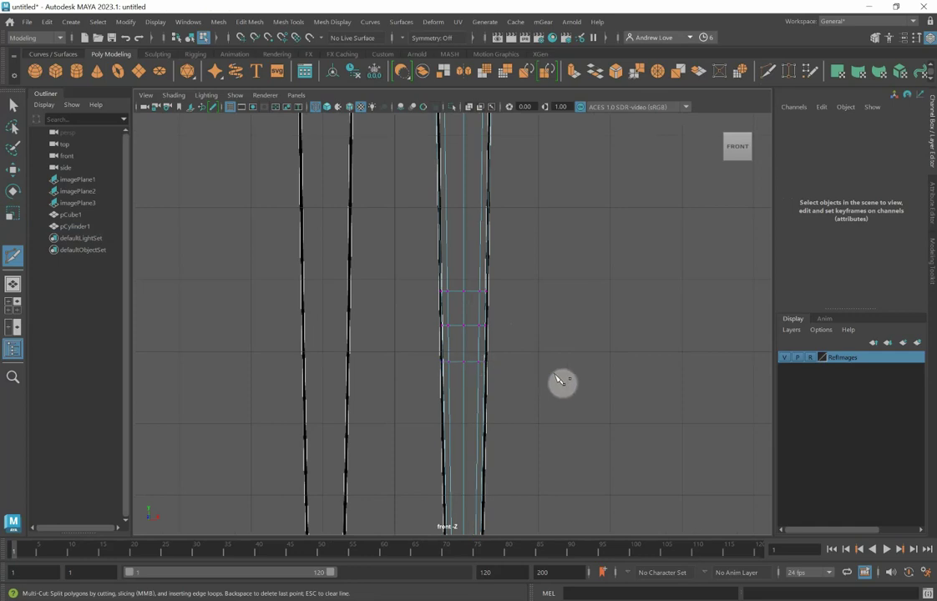
{"action": "scroll", "coordinate": [557, 379], "scroll_direction": "down", "scroll_amount": 5}
{"action": "scroll", "coordinate": [559, 379], "scroll_direction": "up", "scroll_amount": 2}
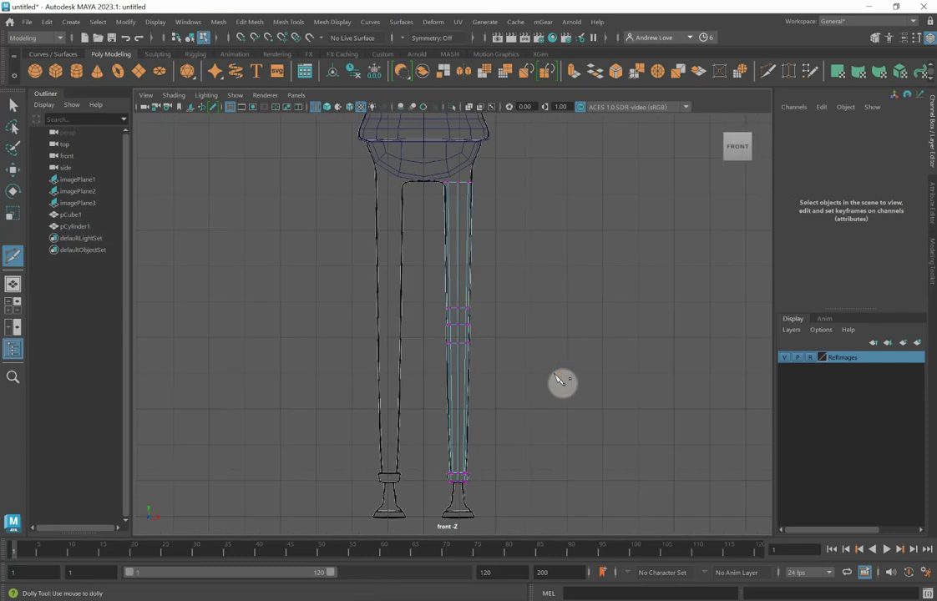
{"action": "scroll", "coordinate": [597, 376], "scroll_direction": "up", "scroll_amount": 4}
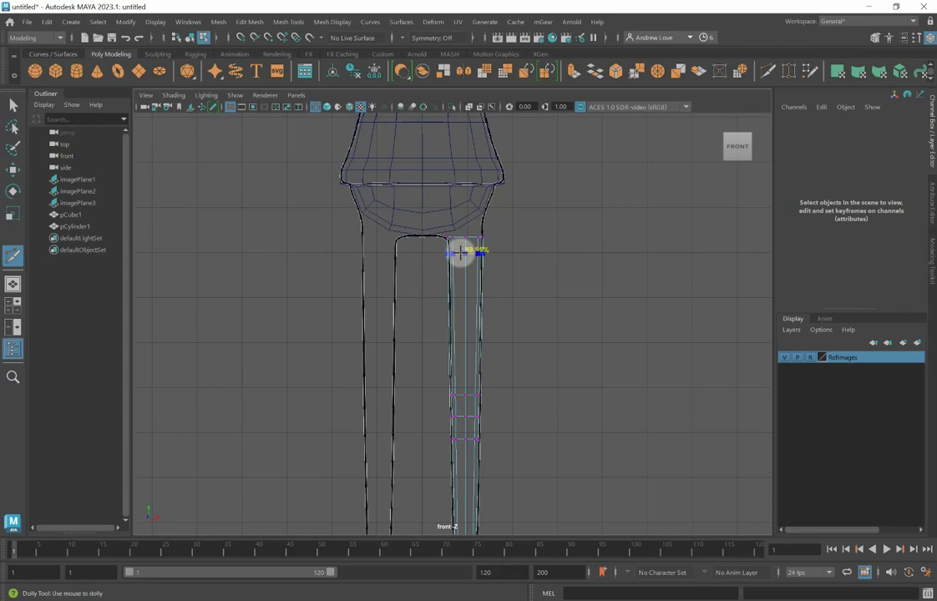
{"action": "left_click", "coordinate": [460, 248], "text": "ctrl"}
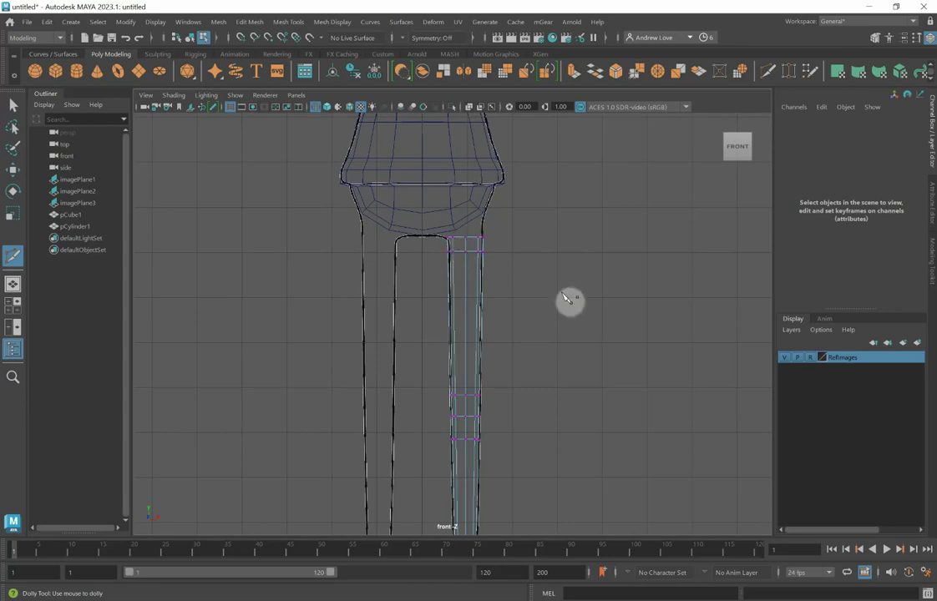
Add four more horizontal edge loops down the right leg, from high on the leg toward the ankle
{"action": "middle_click_drag", "start_coordinate": [455, 352], "coordinate": [527, 319], "text": "alt"}
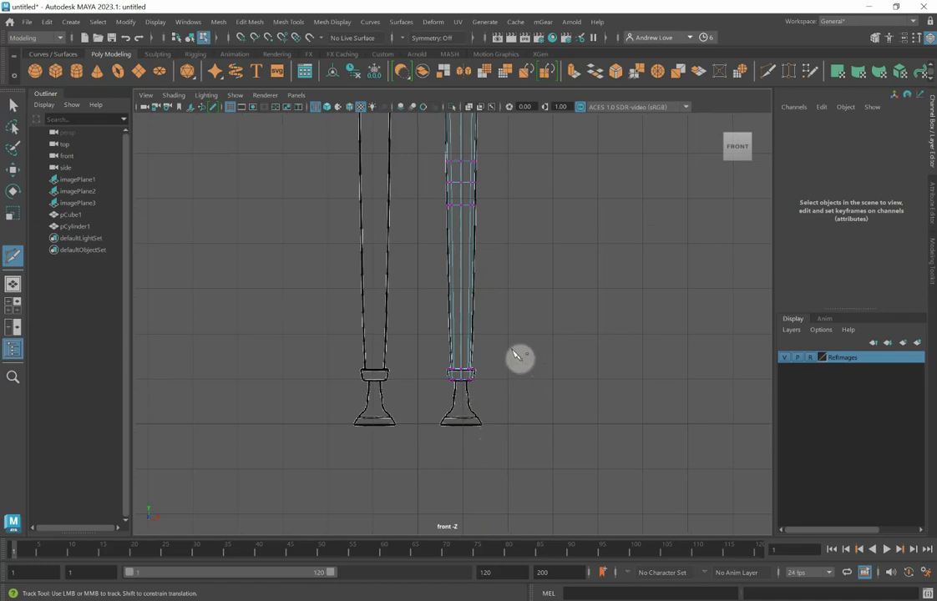
{"action": "middle_click_drag", "start_coordinate": [515, 356], "coordinate": [525, 360], "text": "alt"}
{"action": "middle_click_drag", "start_coordinate": [566, 293], "coordinate": [566, 385], "text": "alt"}
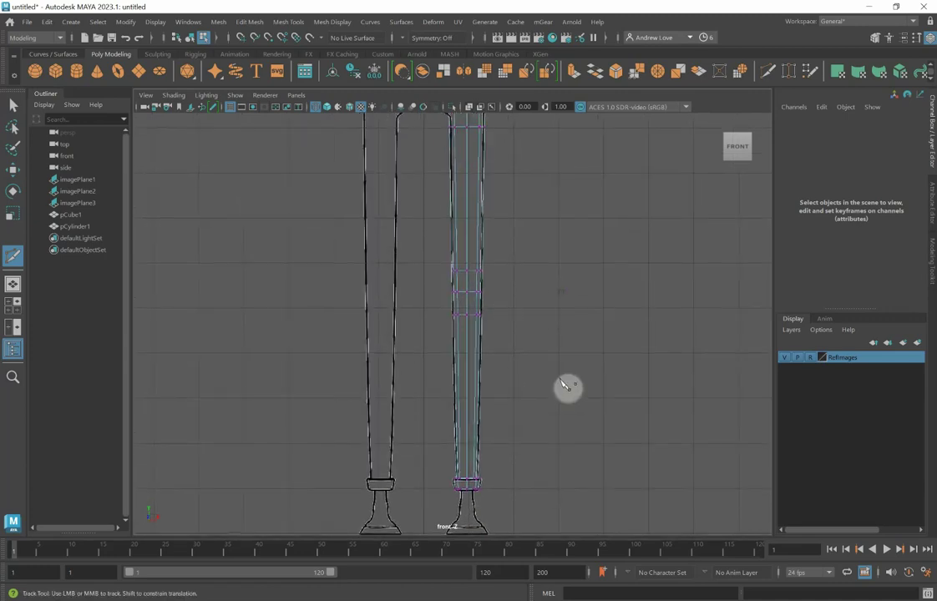
{"action": "left_click", "coordinate": [473, 209]}
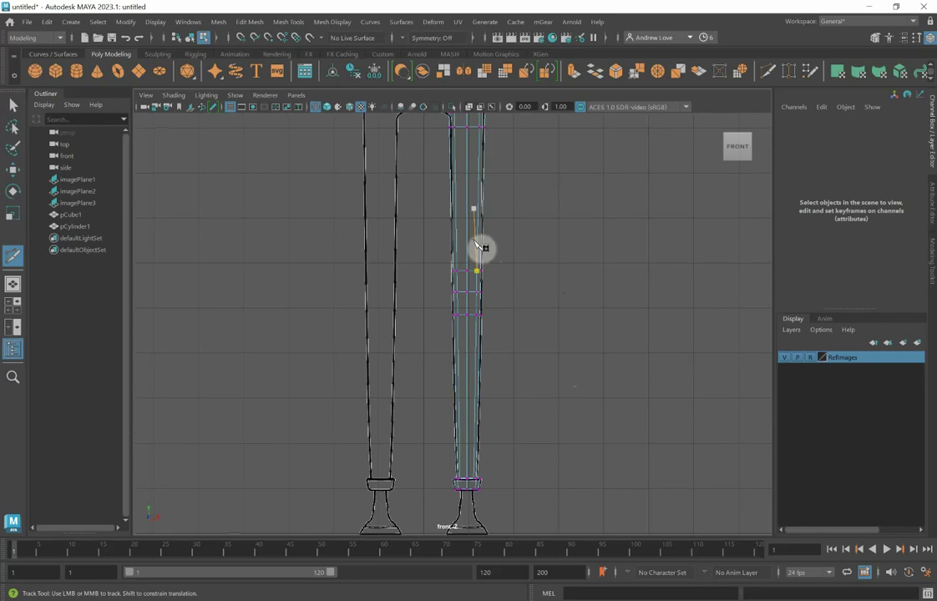
{"action": "key", "text": "Escape"}
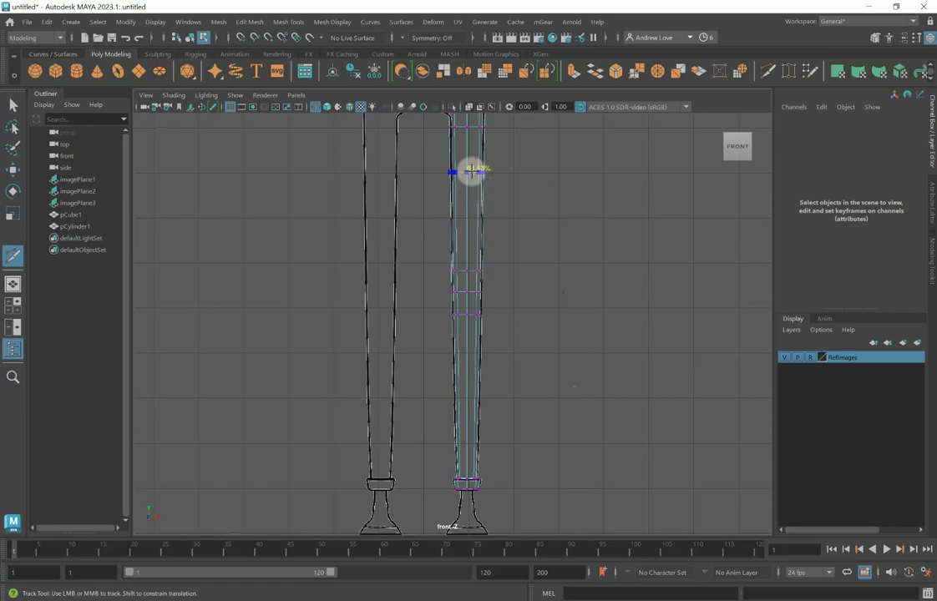
{"action": "left_click", "coordinate": [470, 171], "text": "ctrl"}
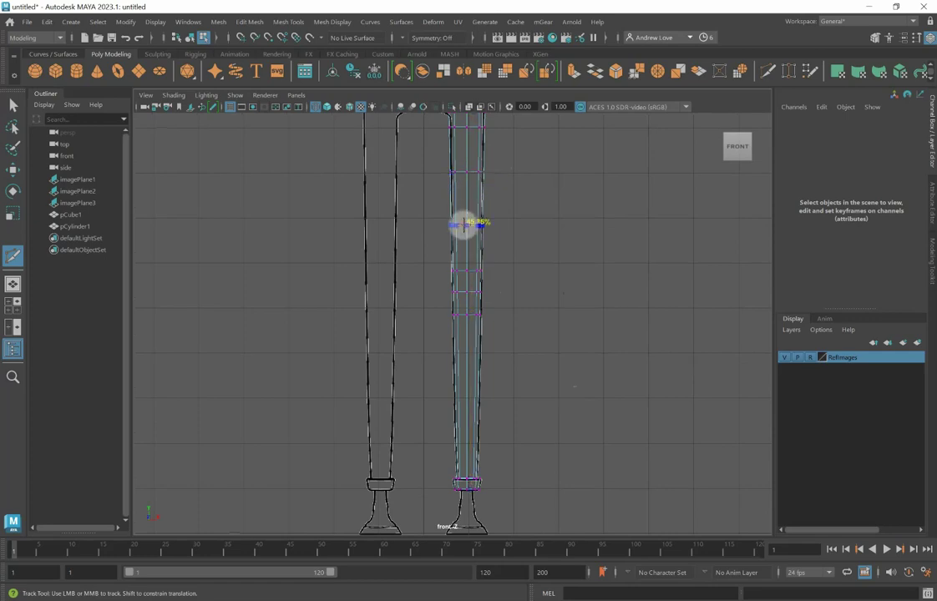
{"action": "left_click", "coordinate": [465, 224], "text": "ctrl"}
{"action": "left_click", "coordinate": [466, 346], "text": "ctrl"}
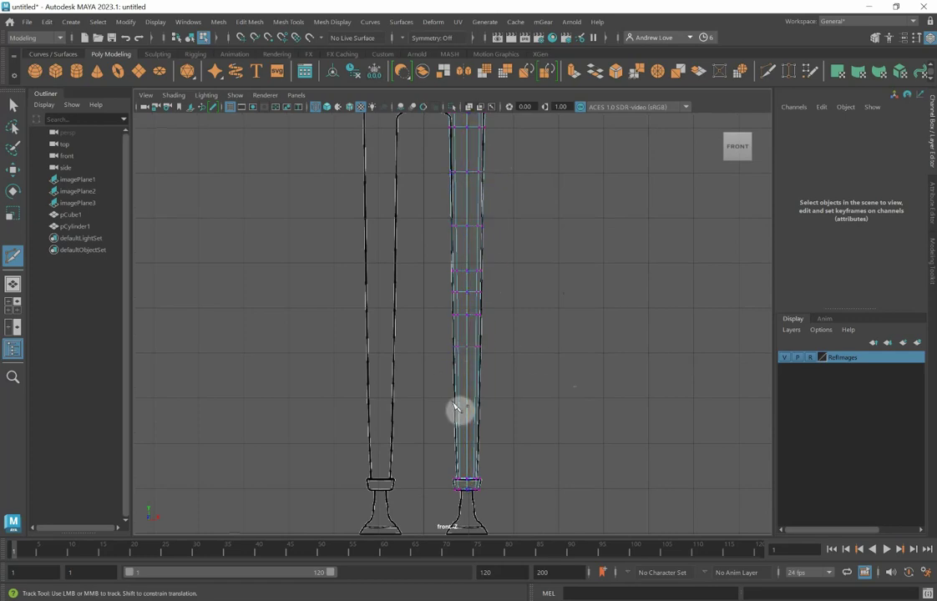
{"action": "left_click", "coordinate": [466, 391], "text": "ctrl"}
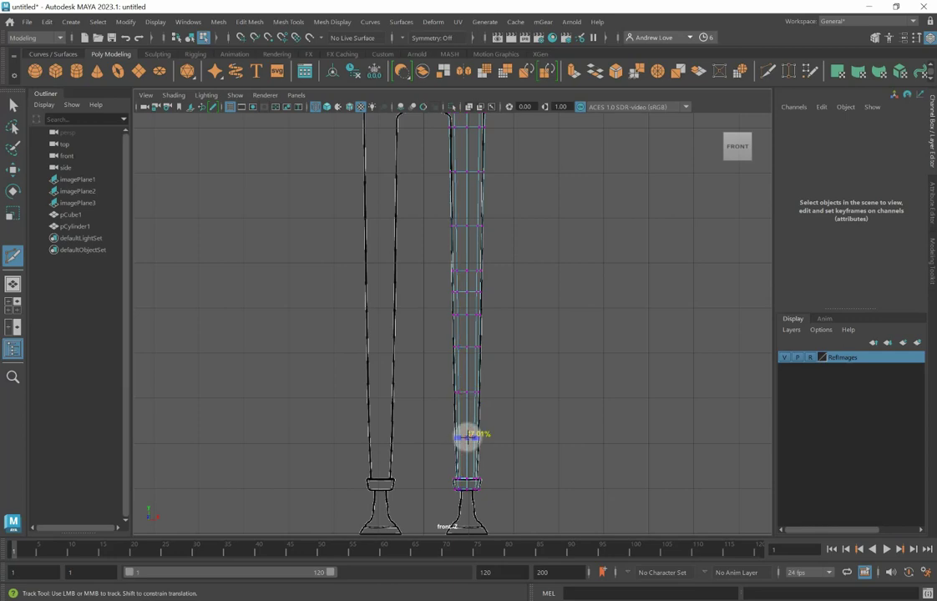
{"action": "scroll", "coordinate": [595, 400], "scroll_direction": "down", "scroll_amount": 3}
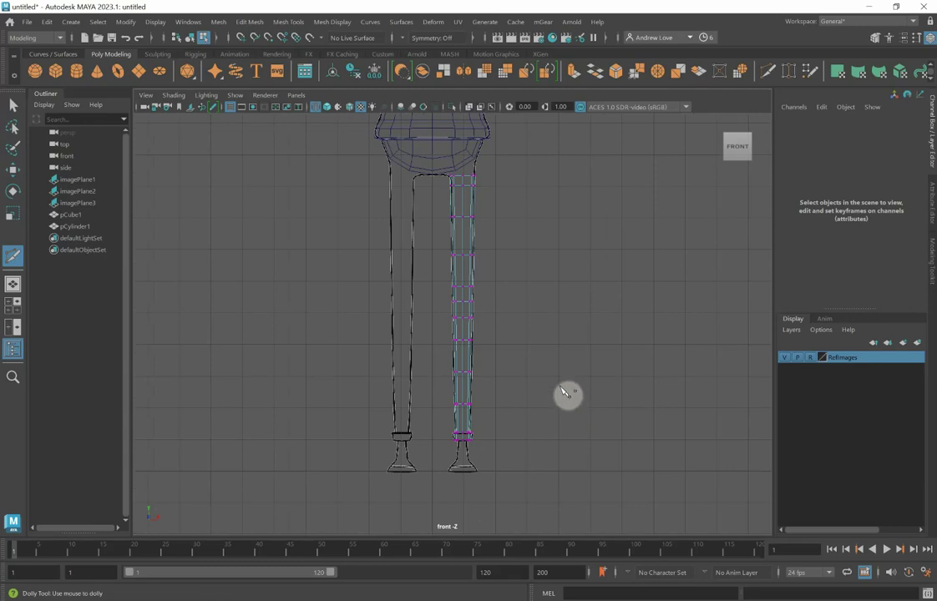
Return to Object Mode, clear the selection and show the four-view layout
{"action": "key", "text": "q"}
{"action": "right_click_drag", "start_coordinate": [472, 323], "coordinate": [519, 259]}
{"action": "left_click", "coordinate": [536, 257]}
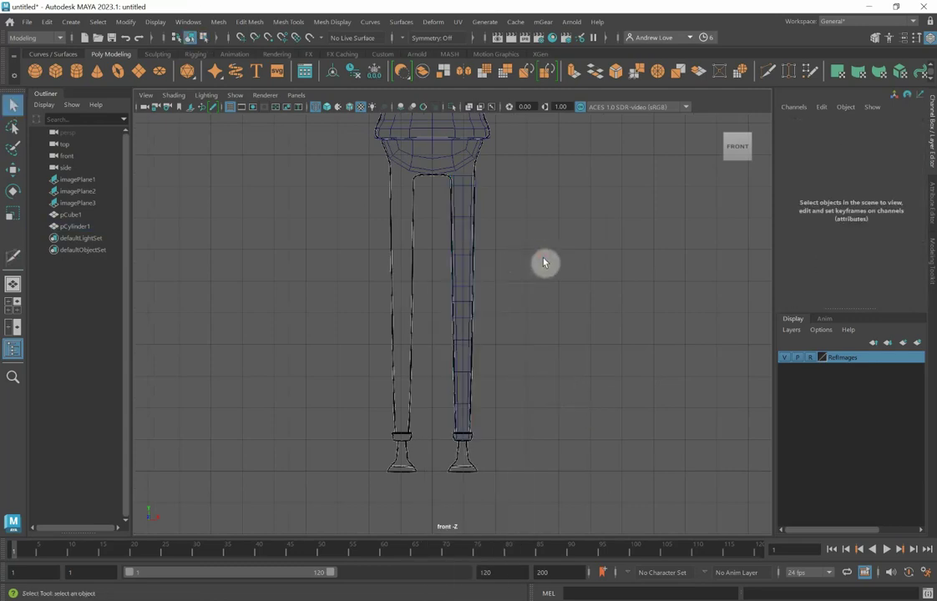
{"action": "key", "text": "space"}
{"action": "key", "text": "space"}
Select the torso pCube1 and orbit the perspective view around the torso and leg
{"action": "left_click_drag", "start_coordinate": [602, 215], "coordinate": [585, 259], "text": "alt"}
{"action": "left_click", "coordinate": [464, 161]}
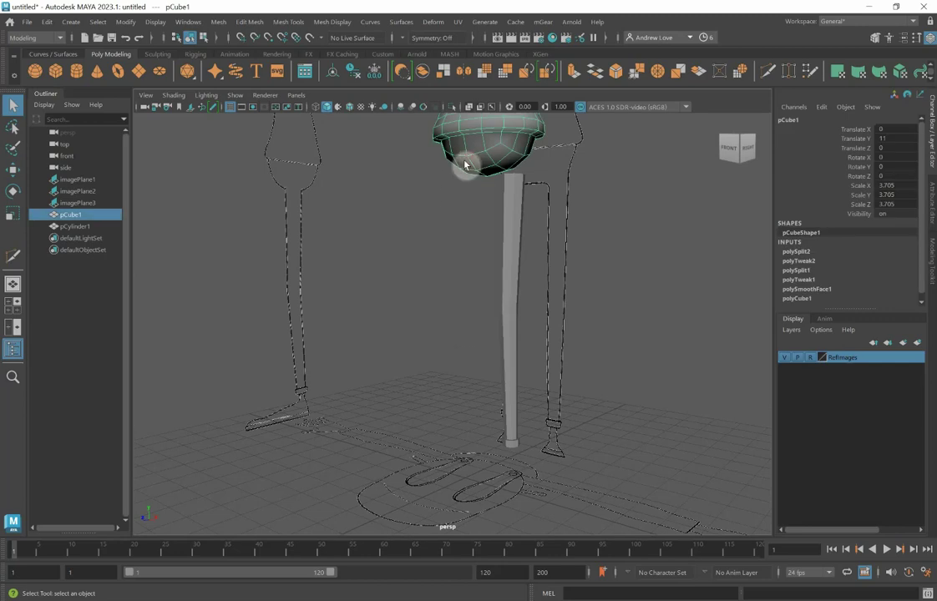
{"action": "middle_click_drag", "start_coordinate": [464, 161], "coordinate": [456, 198], "text": "alt"}
{"action": "right_click_drag", "start_coordinate": [455, 198], "coordinate": [462, 228], "text": "alt"}
{"action": "left_click_drag", "start_coordinate": [462, 228], "coordinate": [613, 239], "text": "alt"}
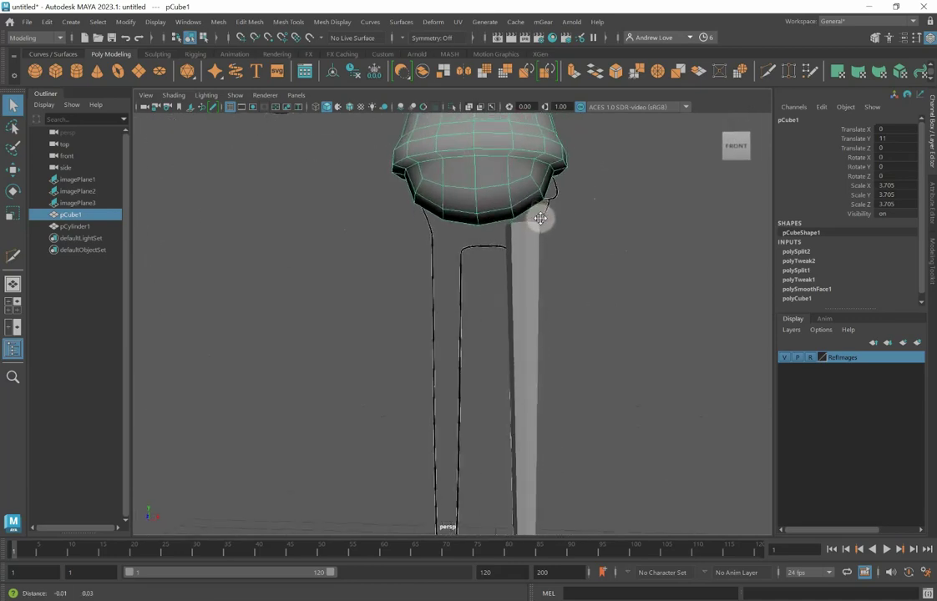
{"action": "left_click_drag", "start_coordinate": [539, 217], "coordinate": [520, 198], "text": "alt"}
{"action": "left_click_drag", "start_coordinate": [521, 274], "coordinate": [618, 274], "text": "alt"}
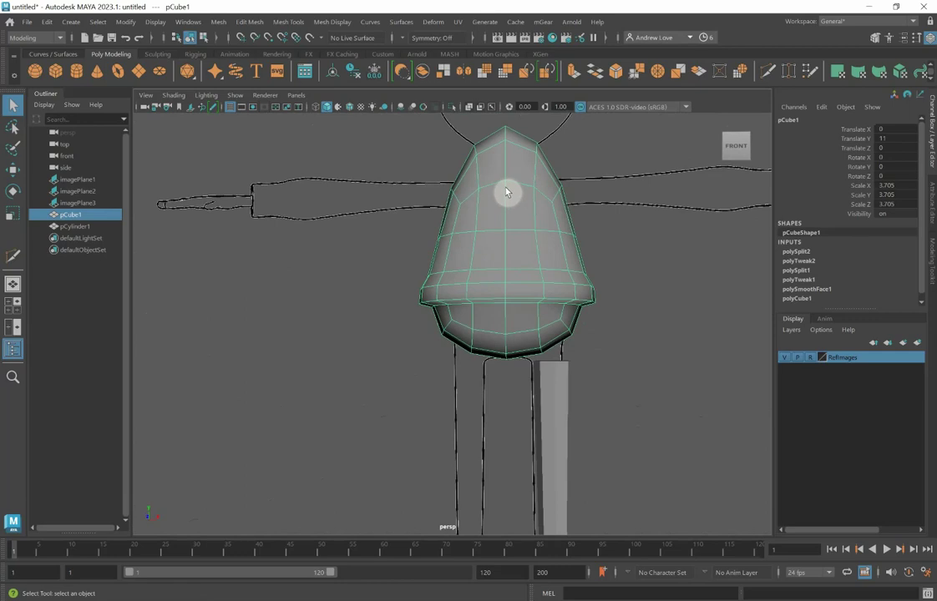
Apply Mesh > Smooth to the torso with Division levels 1
{"action": "left_click", "coordinate": [219, 22]}
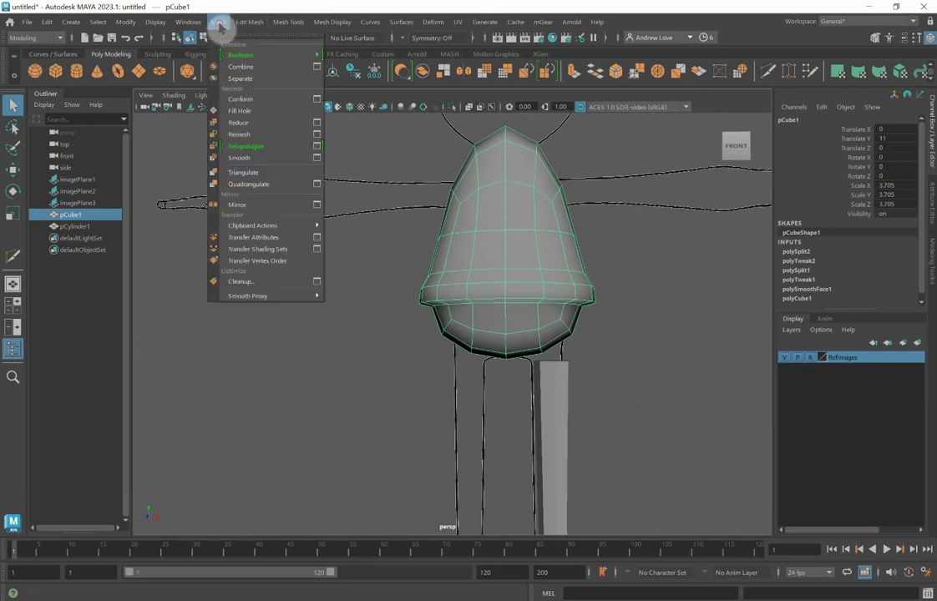
{"action": "left_click", "coordinate": [316, 158]}
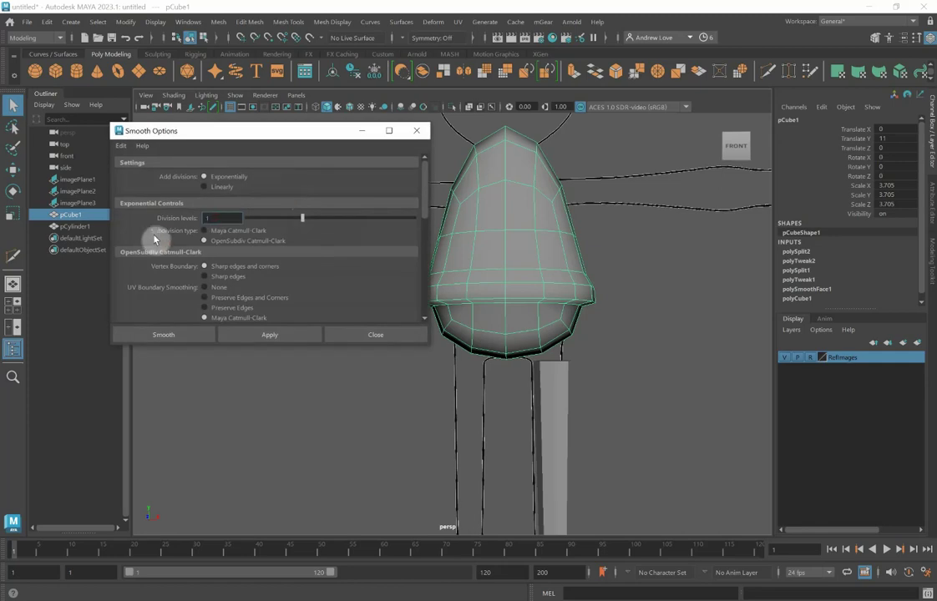
{"action": "left_click", "coordinate": [282, 337]}
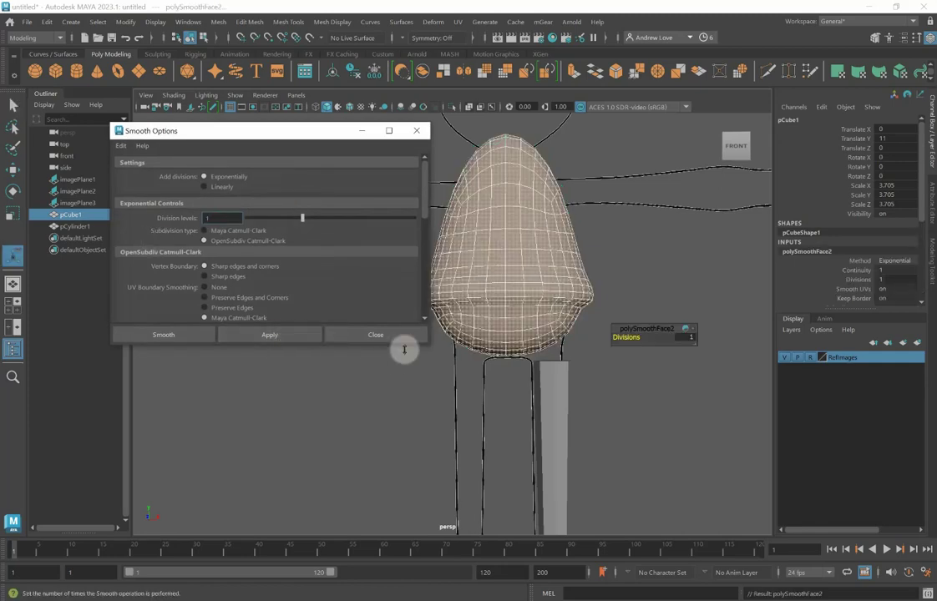
{"action": "left_click", "coordinate": [382, 339]}
{"action": "left_click_drag", "start_coordinate": [403, 465], "coordinate": [321, 448], "text": "alt"}
{"action": "right_click_drag", "start_coordinate": [322, 448], "coordinate": [378, 358], "text": "alt"}
Delete the top cap face of the pCylinder1 leg, then reselect the torso pCube1
{"action": "left_click", "coordinate": [467, 284]}
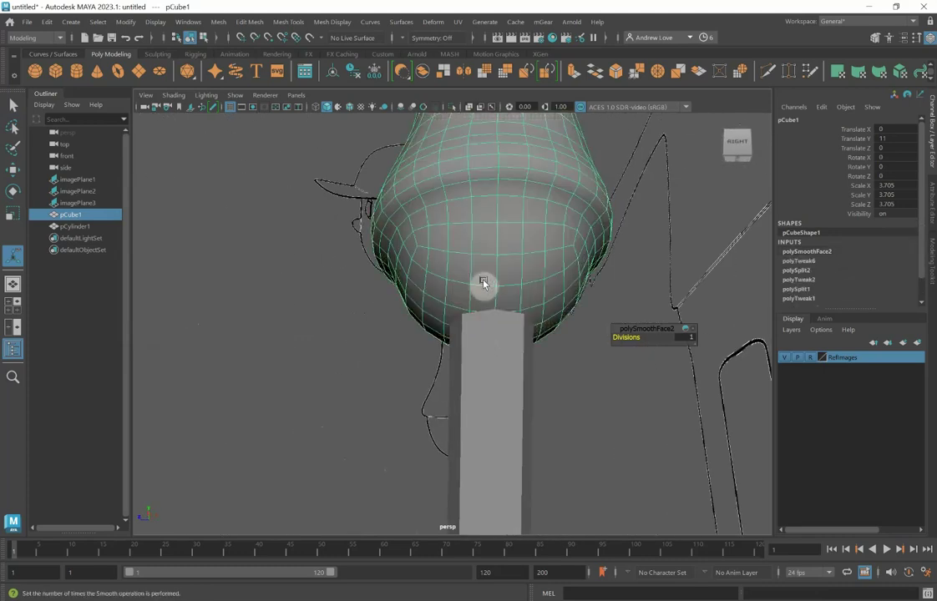
{"action": "left_click_drag", "start_coordinate": [481, 284], "coordinate": [498, 318], "text": "alt"}
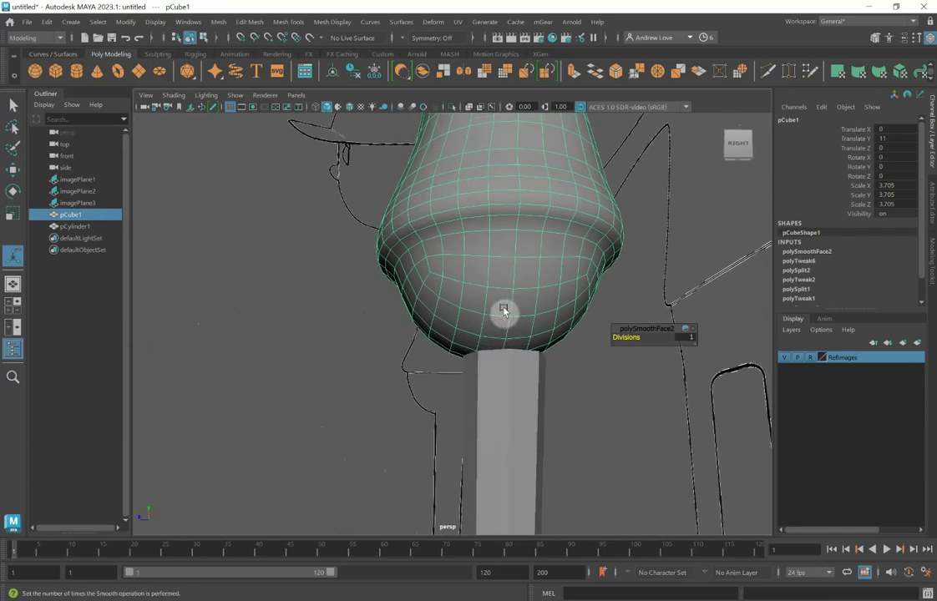
{"action": "left_click_drag", "start_coordinate": [505, 378], "coordinate": [504, 411], "text": "alt"}
{"action": "left_click", "coordinate": [511, 457]}
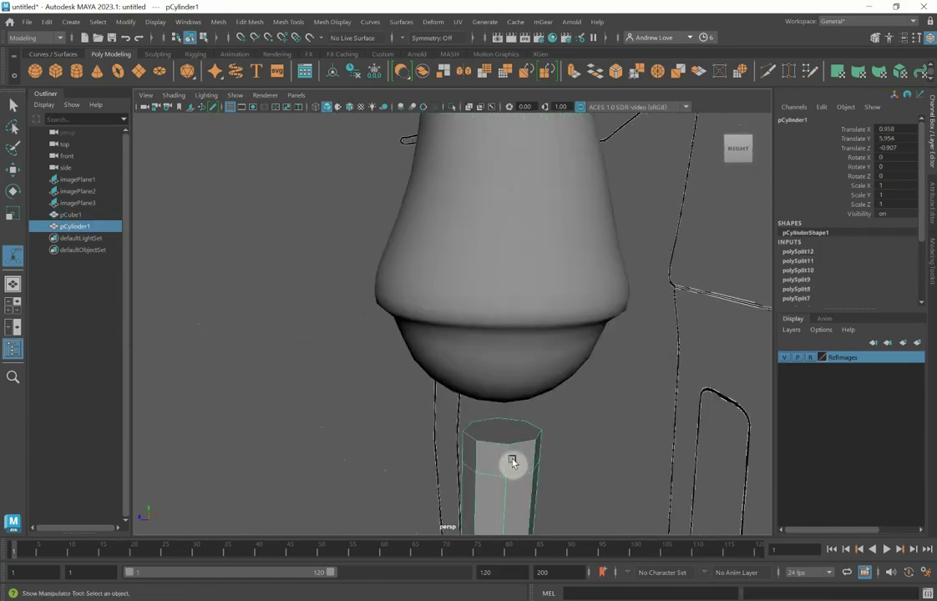
{"action": "right_click_drag", "start_coordinate": [510, 459], "coordinate": [491, 313]}
{"action": "left_click", "coordinate": [506, 432]}
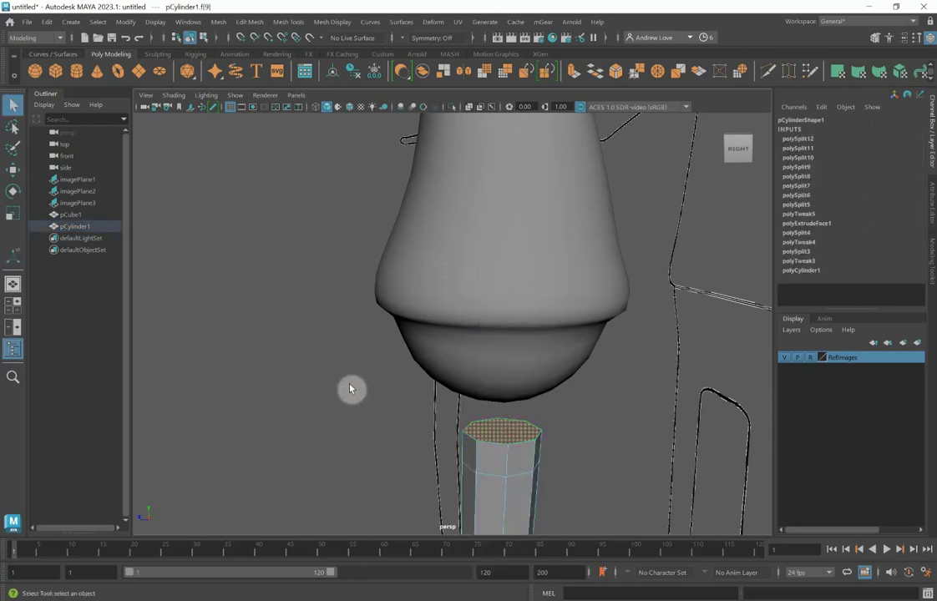
{"action": "key", "text": "Delete"}
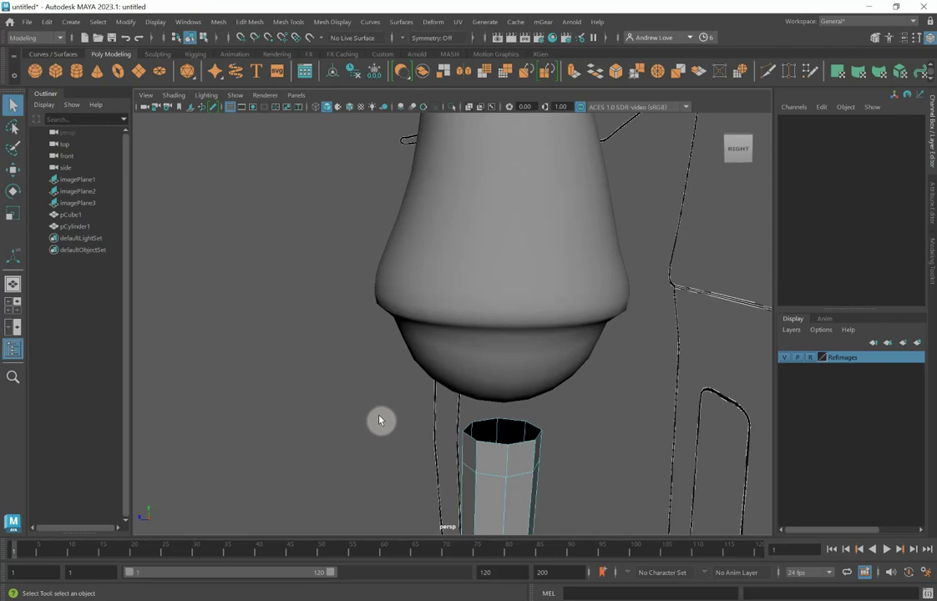
{"action": "left_click_drag", "start_coordinate": [378, 420], "coordinate": [373, 398], "text": "alt"}
{"action": "left_click", "coordinate": [432, 265]}
{"action": "middle_click_drag", "start_coordinate": [317, 263], "coordinate": [311, 284], "text": "alt"}
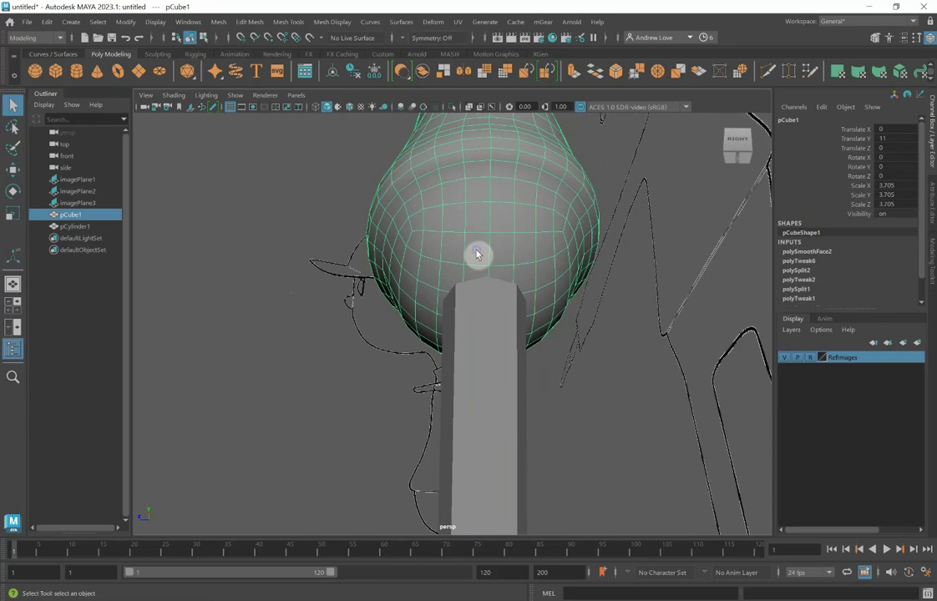
In face mode, select the torso's underside faces directly above the leg
{"action": "right_click_drag", "start_coordinate": [477, 254], "coordinate": [481, 285]}
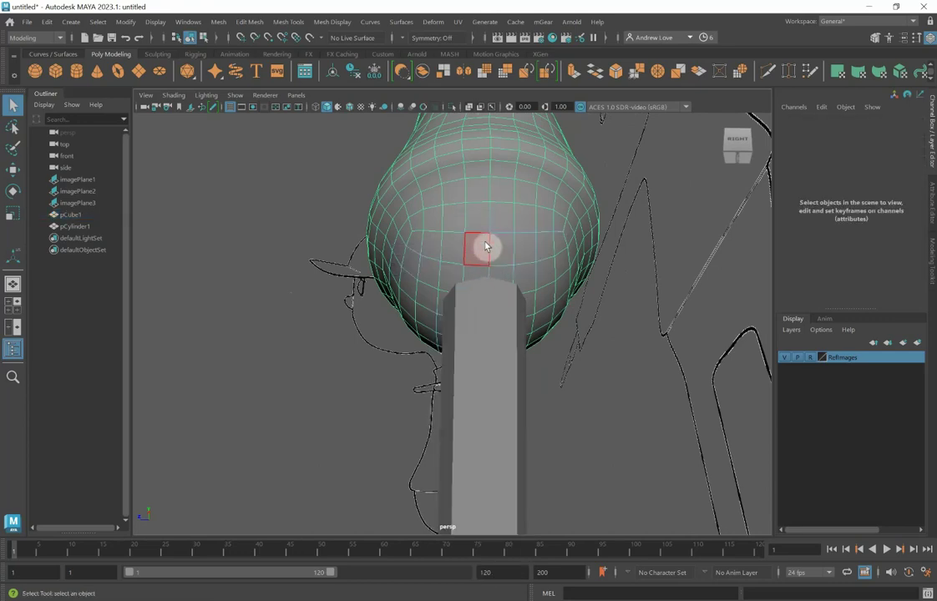
{"action": "left_click", "coordinate": [483, 246]}
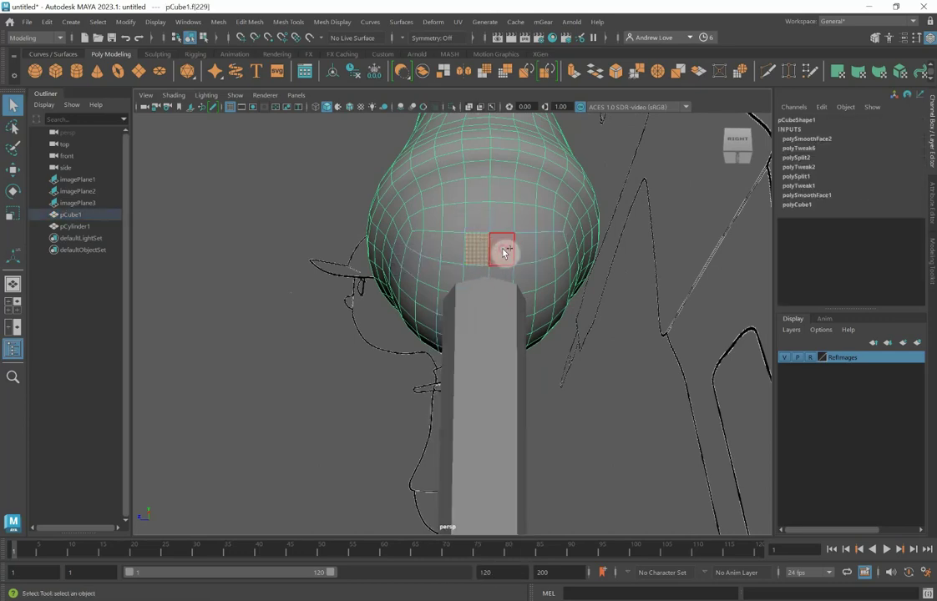
{"action": "left_click", "coordinate": [507, 282], "text": "shift"}
{"action": "left_click_drag", "start_coordinate": [335, 324], "coordinate": [229, 344], "text": "alt"}
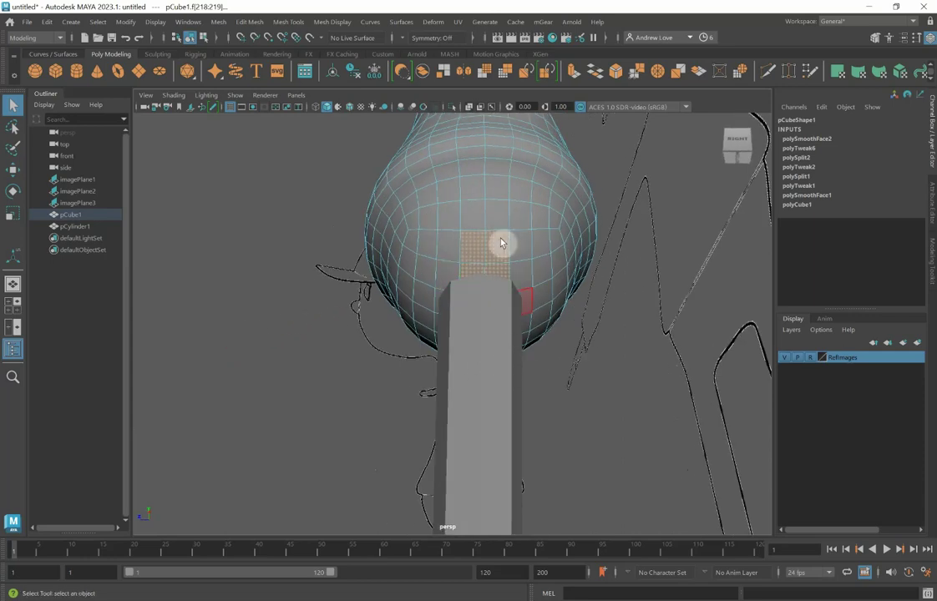
Circularize the selected underside faces and scale the round patch up slightly
{"action": "left_click", "coordinate": [740, 73]}
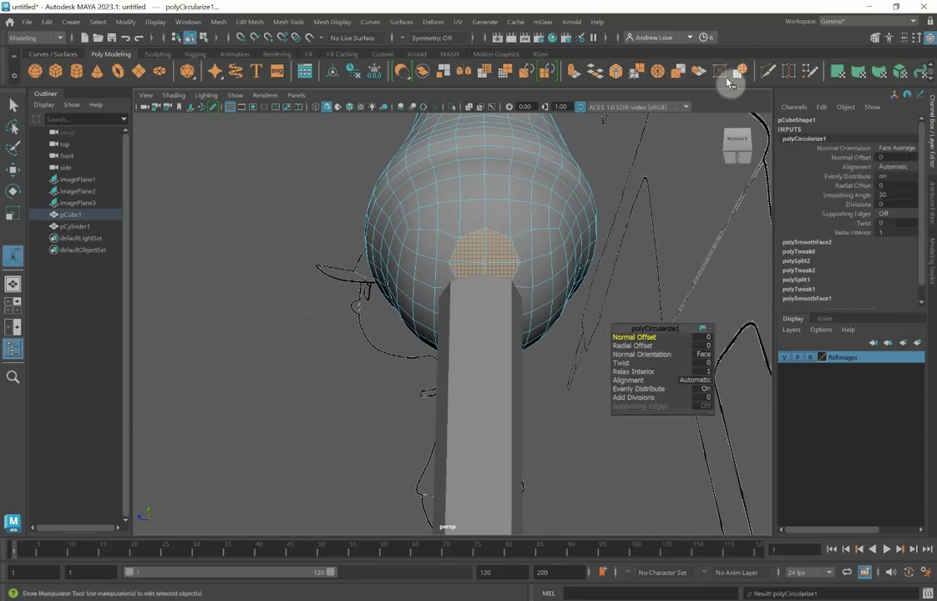
{"action": "mouse_move", "coordinate": [345, 303]}
{"action": "left_mouse_down", "text": "alt"}
{"action": "mouse_move", "coordinate": [432, 316]}
{"action": "mouse_move", "coordinate": [350, 303]}
{"action": "left_mouse_up", "text": "alt"}
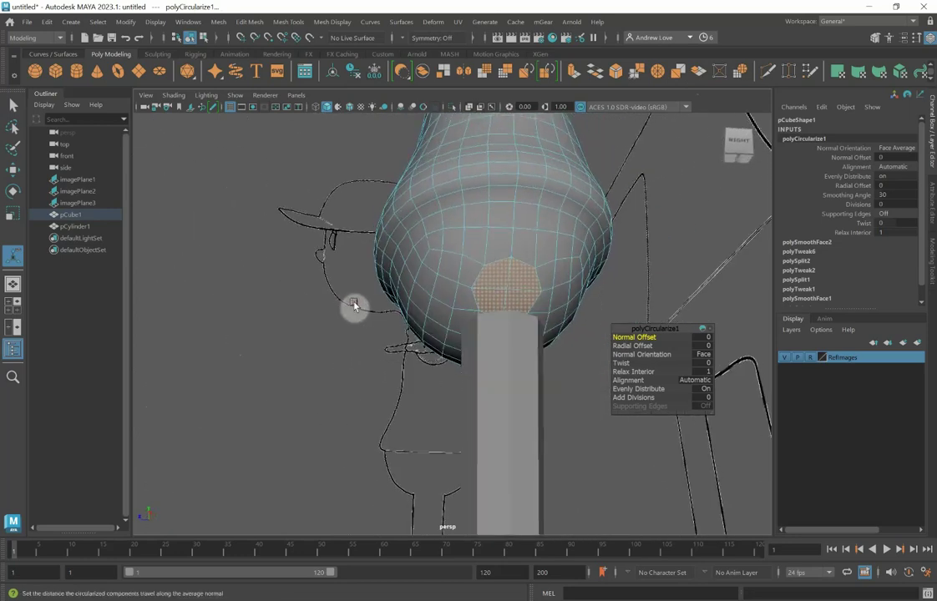
{"action": "key", "text": "r"}
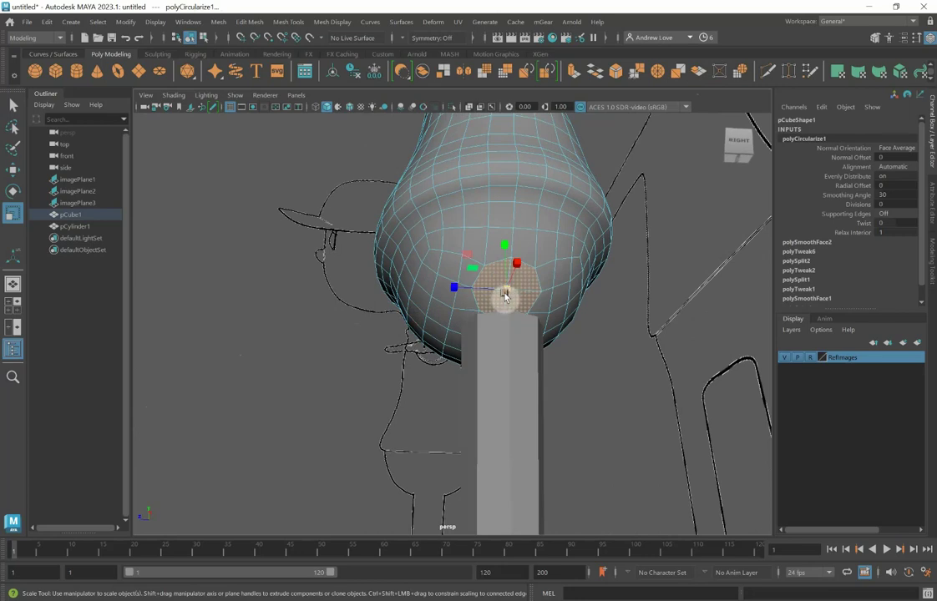
{"action": "left_click_drag", "start_coordinate": [507, 290], "coordinate": [515, 291]}
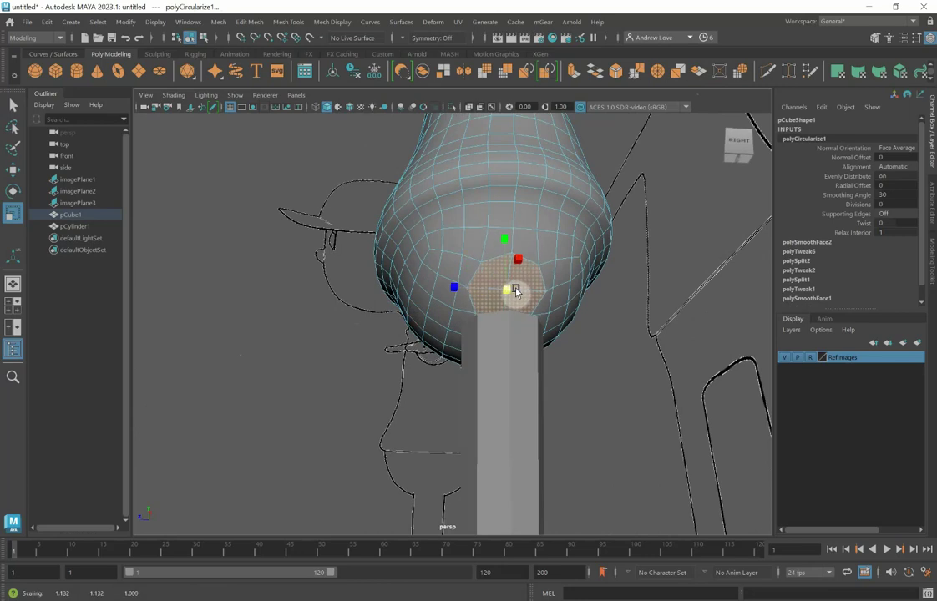
{"action": "mouse_move", "coordinate": [356, 413]}
{"action": "left_mouse_down", "text": "alt"}
{"action": "mouse_move", "coordinate": [299, 434]}
{"action": "mouse_move", "coordinate": [389, 426]}
{"action": "mouse_move", "coordinate": [310, 422]}
{"action": "left_mouse_up", "text": "alt"}
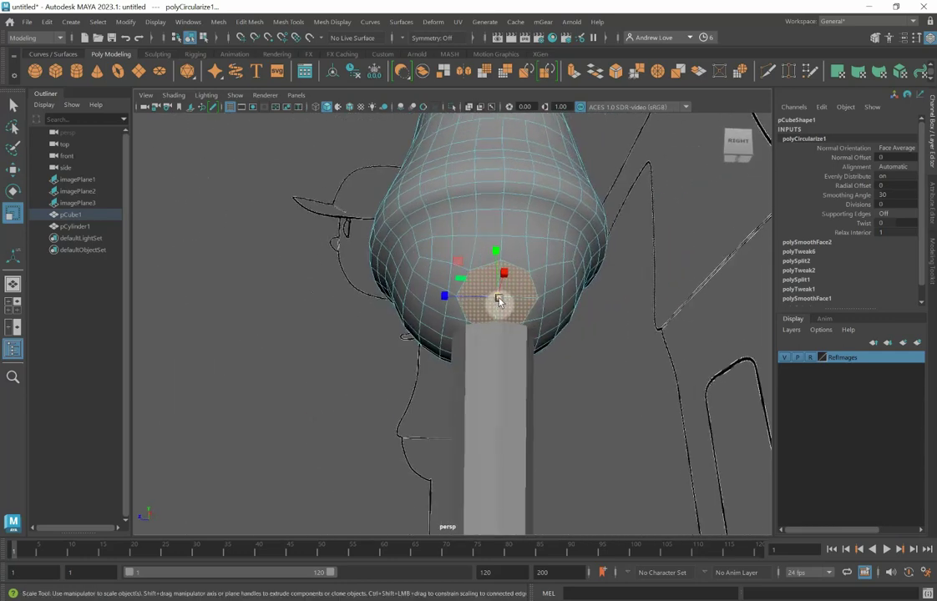
{"action": "left_click_drag", "start_coordinate": [497, 303], "coordinate": [499, 301]}
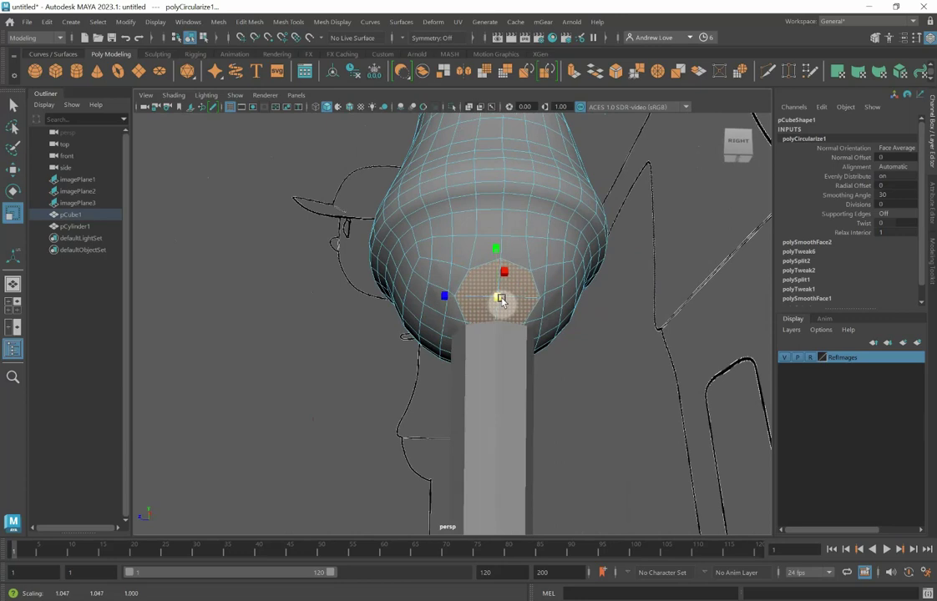
{"action": "mouse_move", "coordinate": [300, 324]}
{"action": "left_mouse_down", "text": "alt"}
{"action": "mouse_move", "coordinate": [389, 373]}
{"action": "mouse_move", "coordinate": [433, 376]}
{"action": "left_mouse_up", "text": "alt"}
In the front view, move the circular face patch along X to sit over the leg
{"action": "key", "text": "w"}
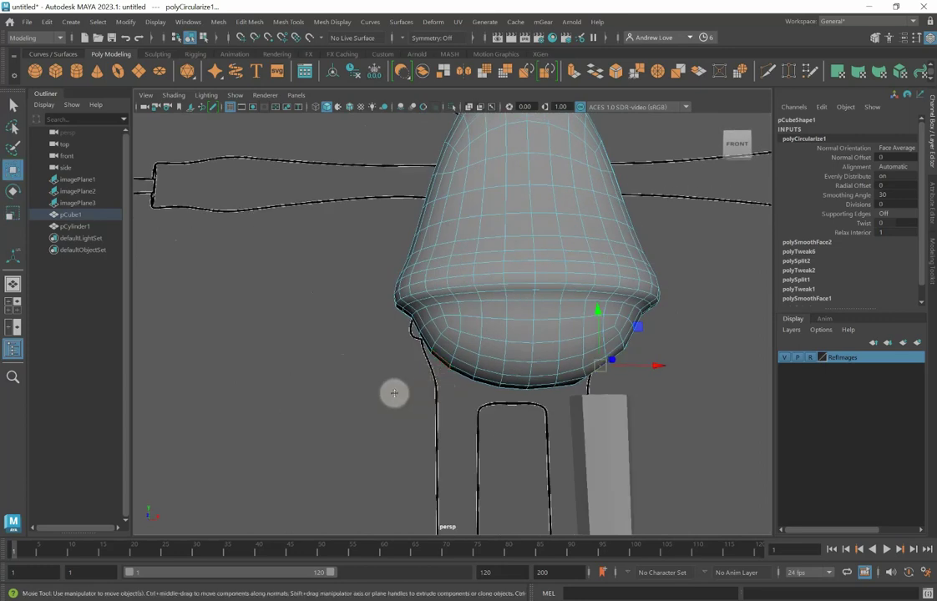
{"action": "key", "text": "space"}
{"action": "key", "text": "space"}
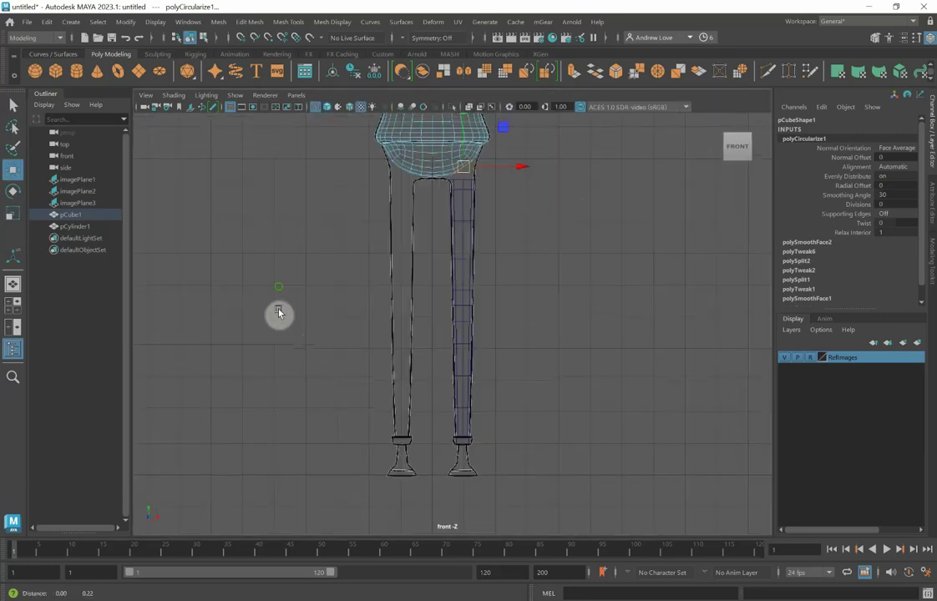
{"action": "middle_click_drag", "start_coordinate": [278, 314], "coordinate": [281, 370], "text": "alt"}
{"action": "scroll", "coordinate": [284, 349], "scroll_direction": "up", "scroll_amount": 5}
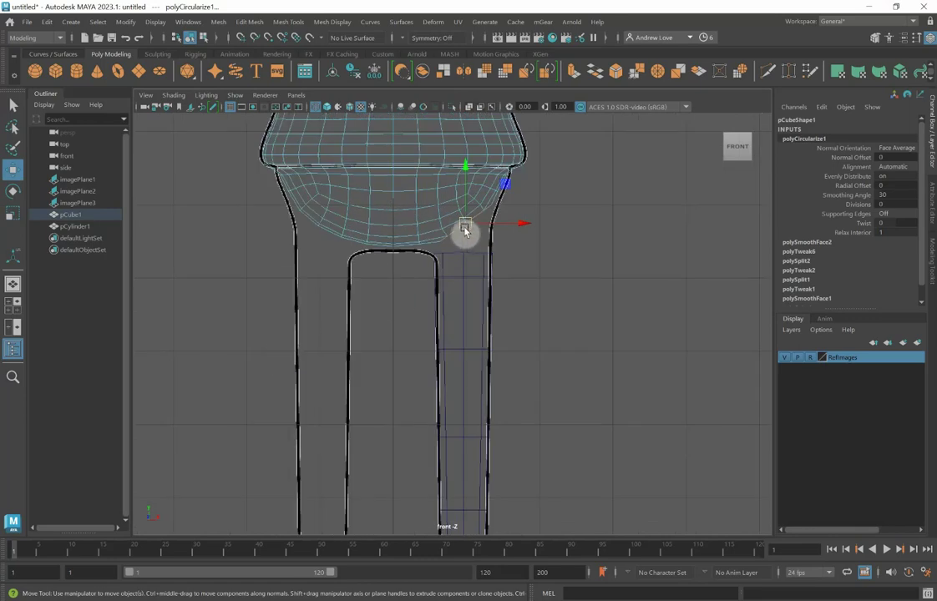
{"action": "left_click_drag", "start_coordinate": [465, 232], "coordinate": [465, 234]}
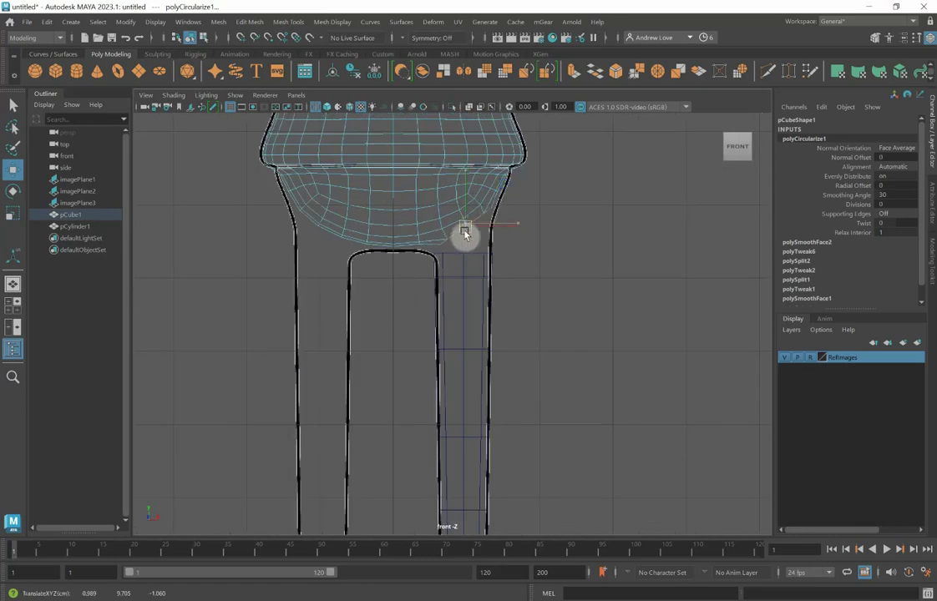
{"action": "key", "text": "r"}
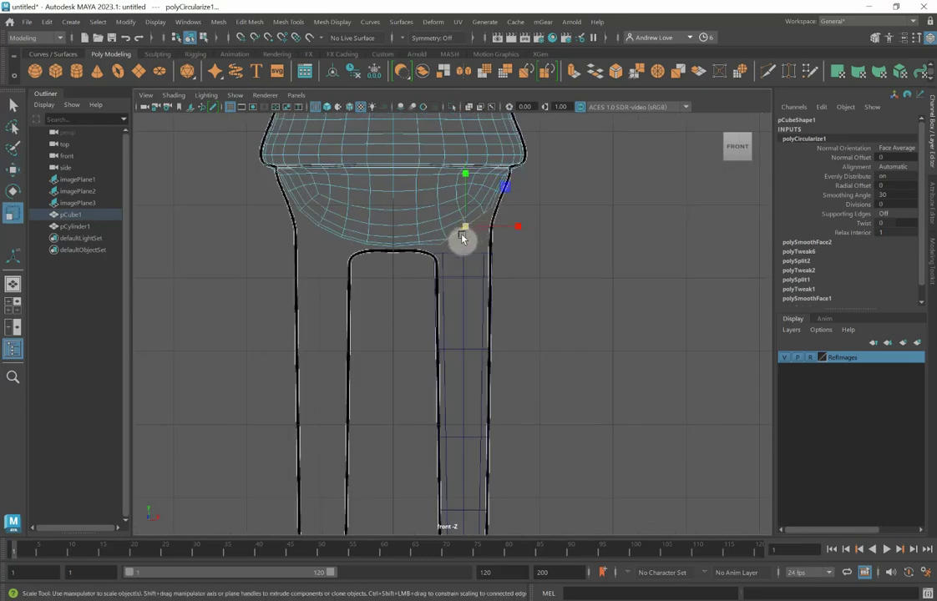
{"action": "key", "text": "e"}
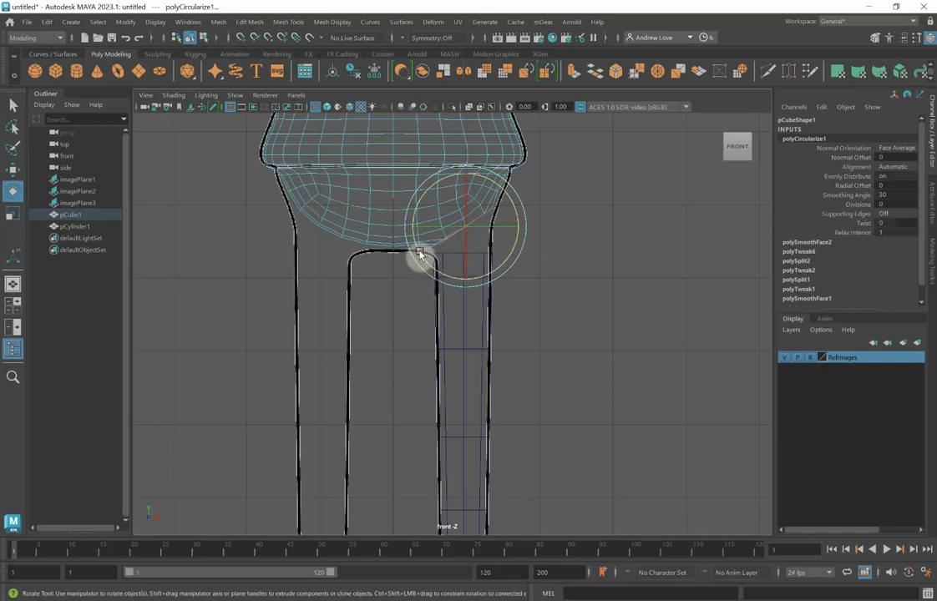
{"action": "key", "text": "w"}
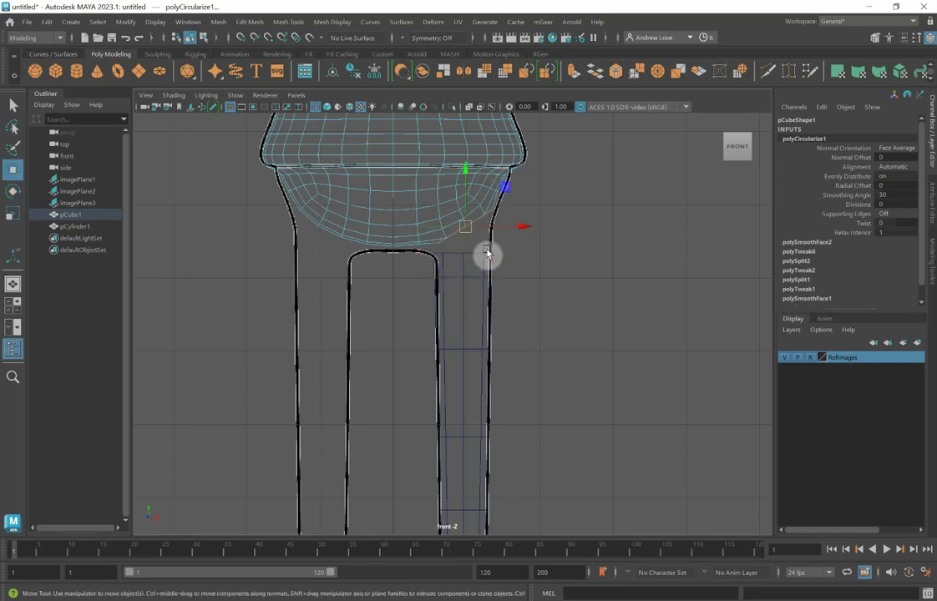
{"action": "left_click_drag", "start_coordinate": [468, 232], "coordinate": [468, 238]}
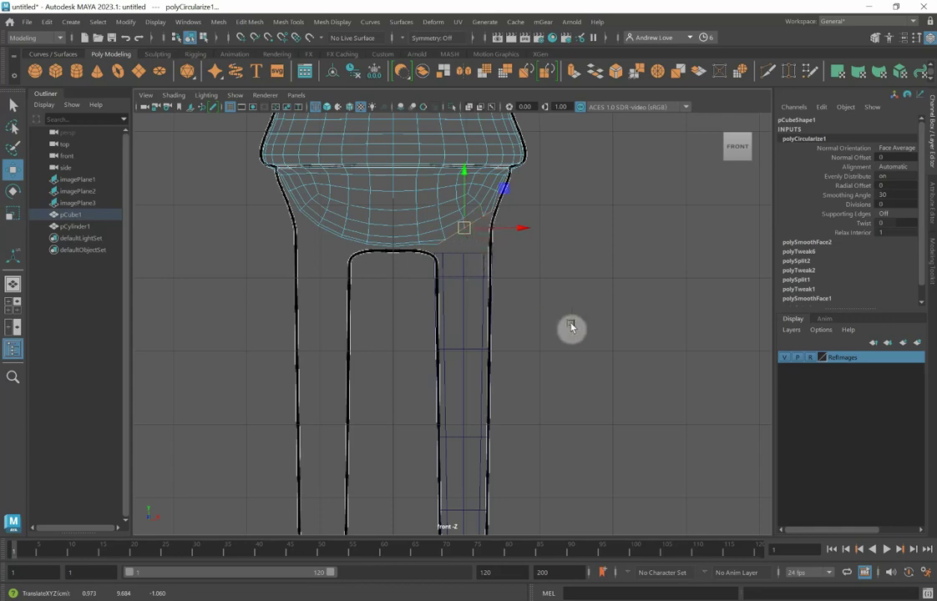
Orbit the perspective view to check the opening's position under the body
{"action": "key", "text": "space"}
{"action": "left_click_drag", "start_coordinate": [542, 258], "coordinate": [465, 245], "text": "alt"}
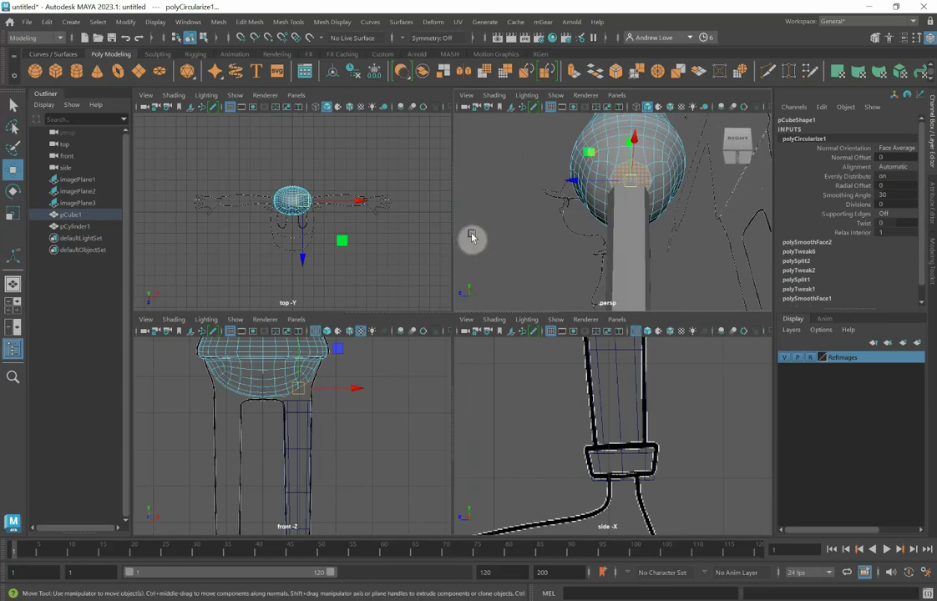
{"action": "left_click", "coordinate": [472, 238]}
{"action": "left_click_drag", "start_coordinate": [472, 246], "coordinate": [521, 257], "text": "alt"}
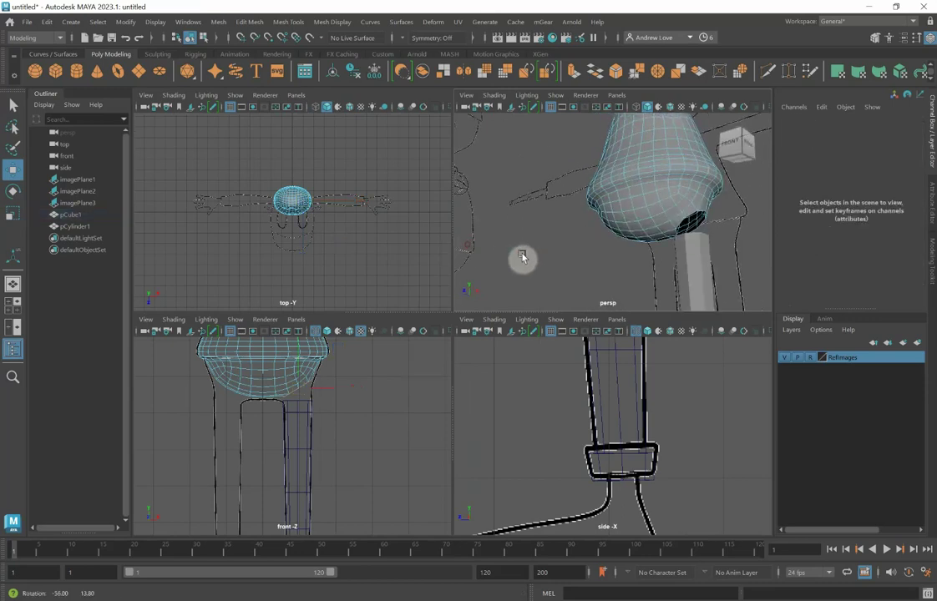
{"action": "key", "text": "space"}
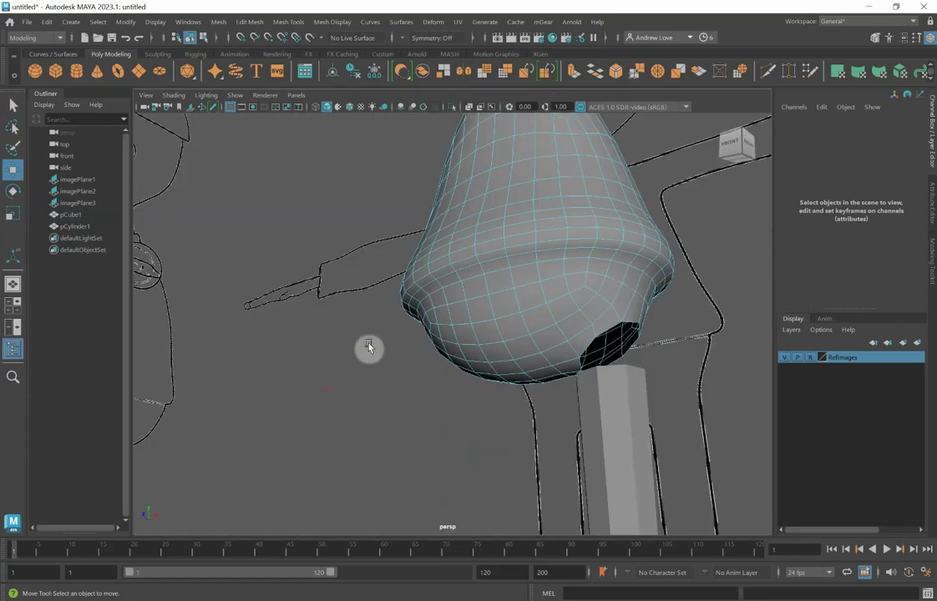
{"action": "right_click_drag", "start_coordinate": [535, 273], "coordinate": [564, 265]}
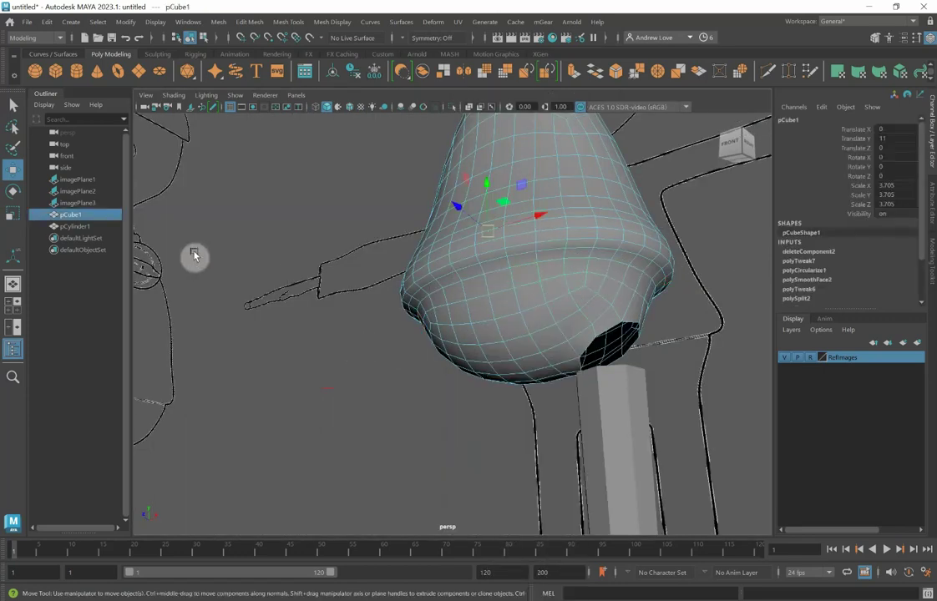
Select the leg and torso and Combine them into one mesh, pCylinder2
{"action": "left_click", "coordinate": [603, 404]}
{"action": "left_click", "coordinate": [498, 302]}
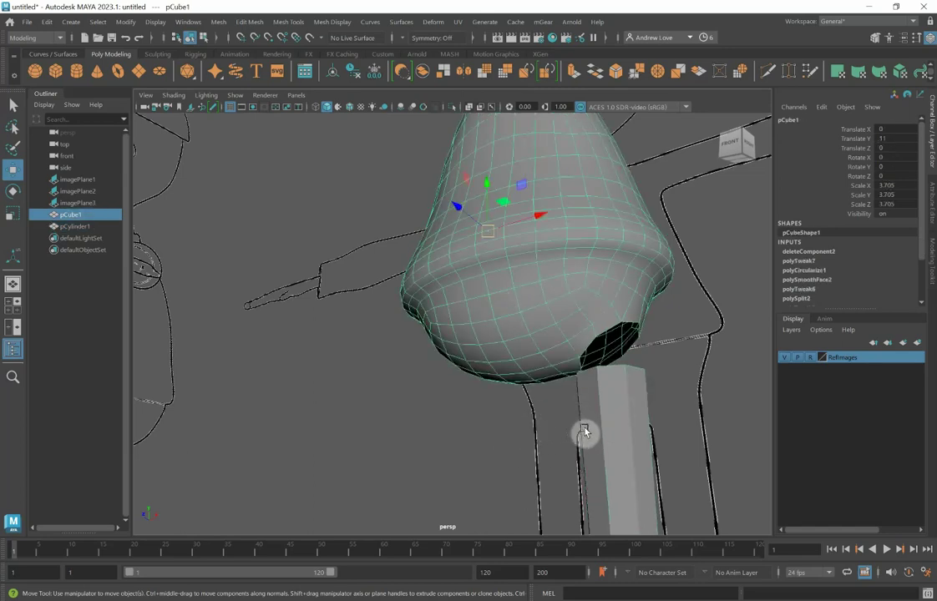
{"action": "left_click", "coordinate": [584, 434]}
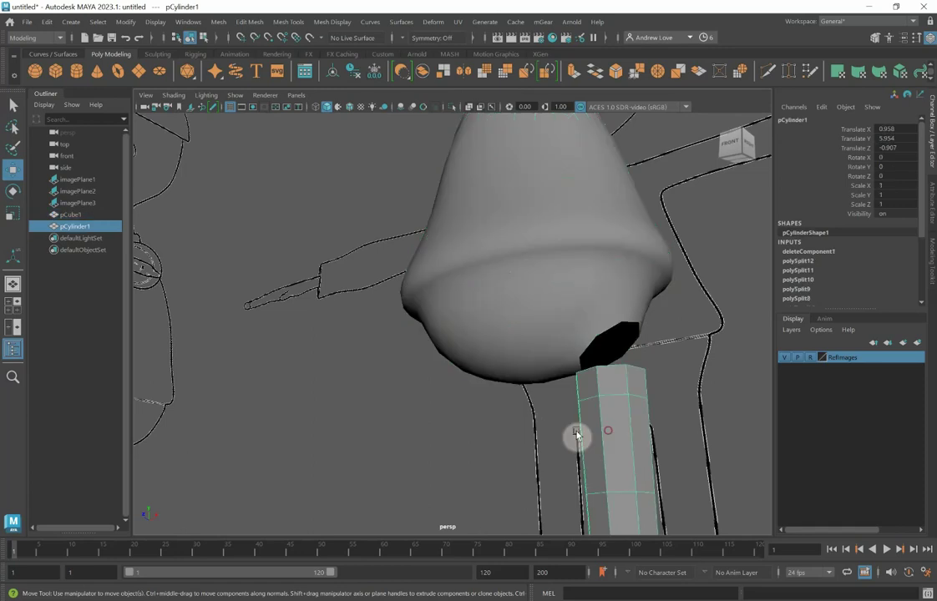
{"action": "left_click", "coordinate": [535, 334], "text": "shift"}
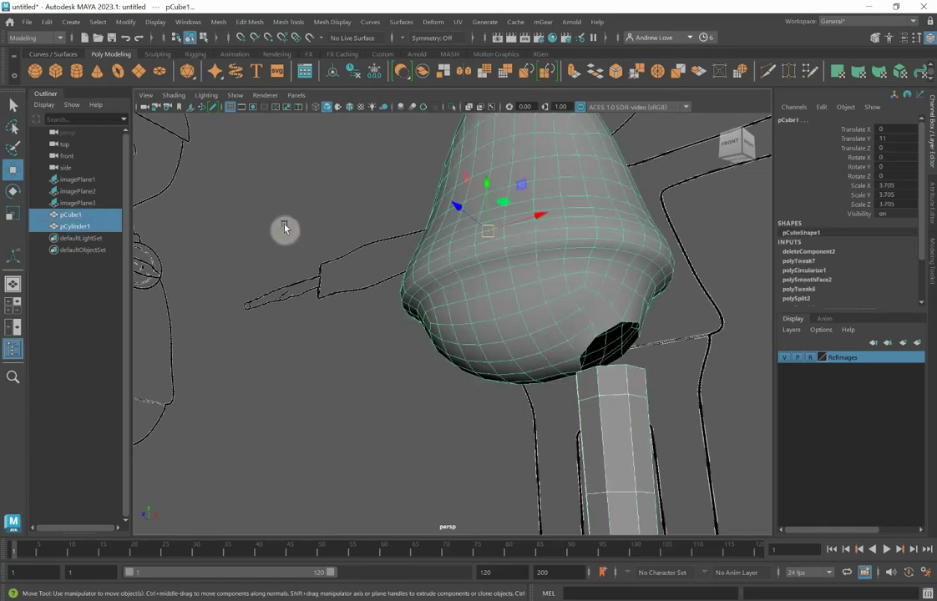
{"action": "left_click", "coordinate": [423, 73]}
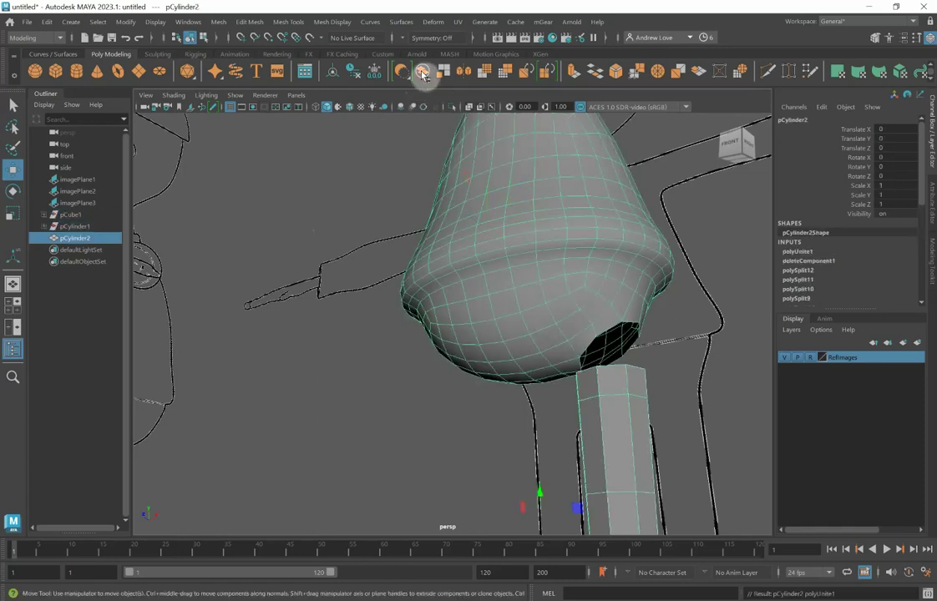
{"action": "left_click_drag", "start_coordinate": [435, 432], "coordinate": [401, 449], "text": "alt"}
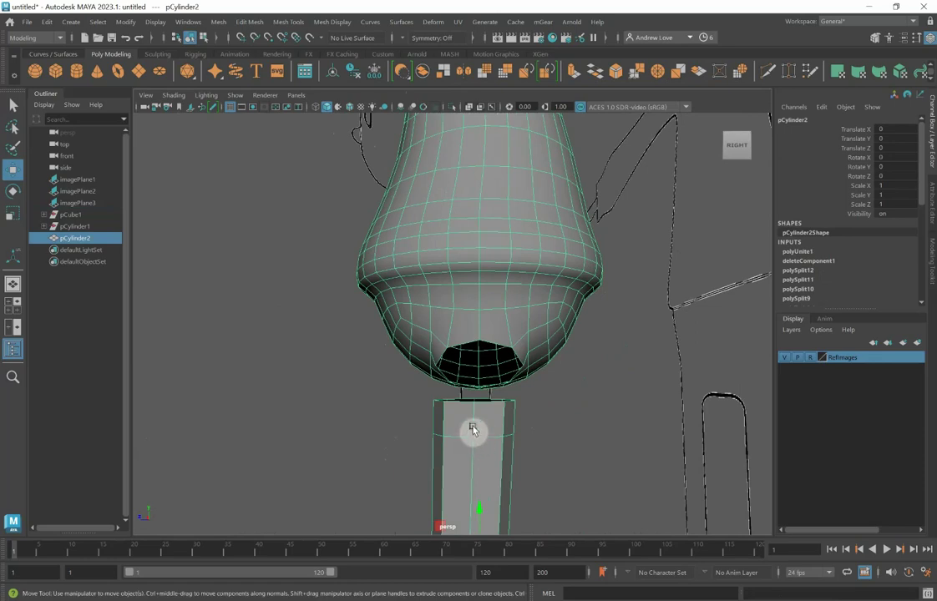
Select the border edge loop of the torso's bottom opening and inspect it in the side view
{"action": "right_click_drag", "start_coordinate": [468, 273], "coordinate": [467, 242]}
{"action": "double_click", "coordinate": [458, 355]}
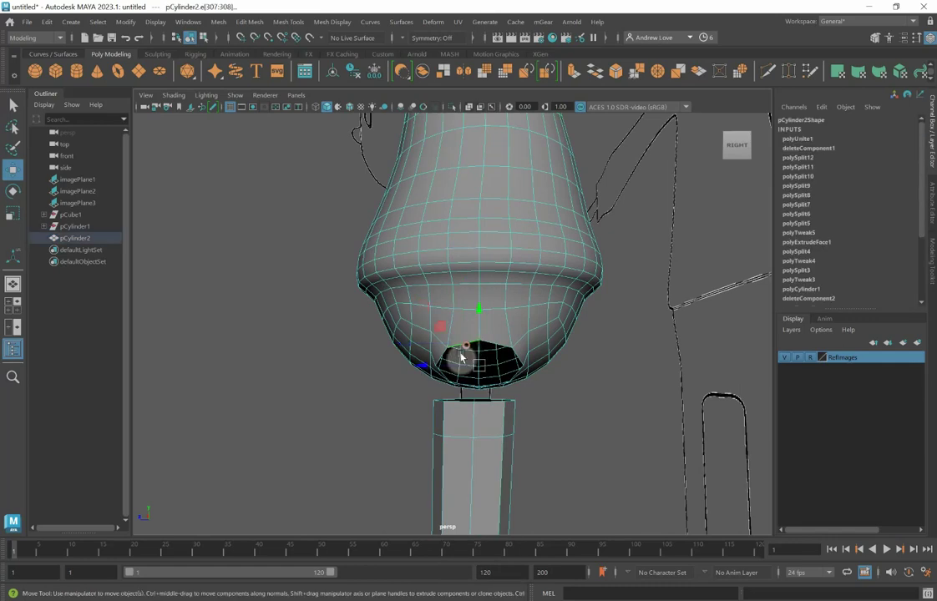
{"action": "key", "text": "space"}
{"action": "key", "text": "space"}
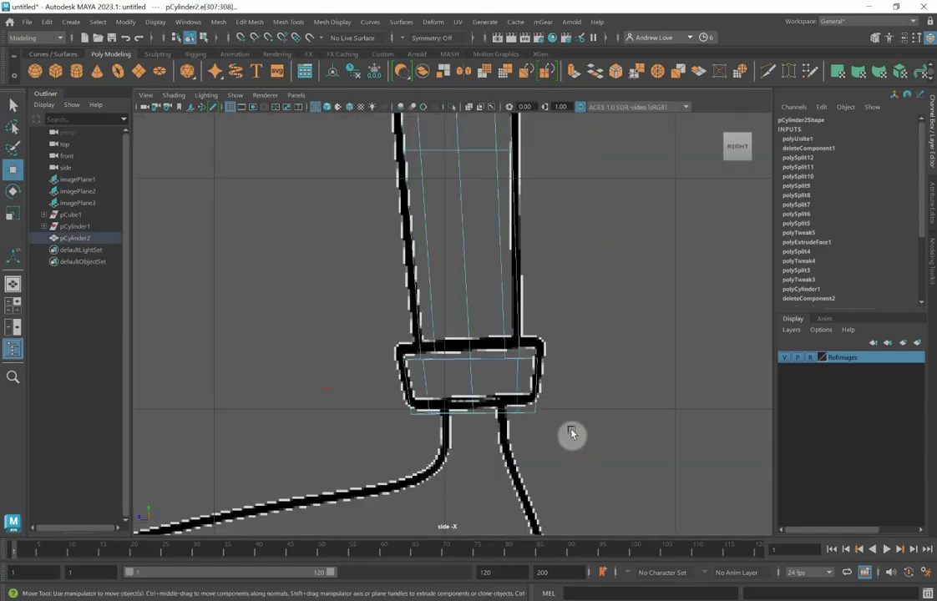
{"action": "key", "text": "f"}
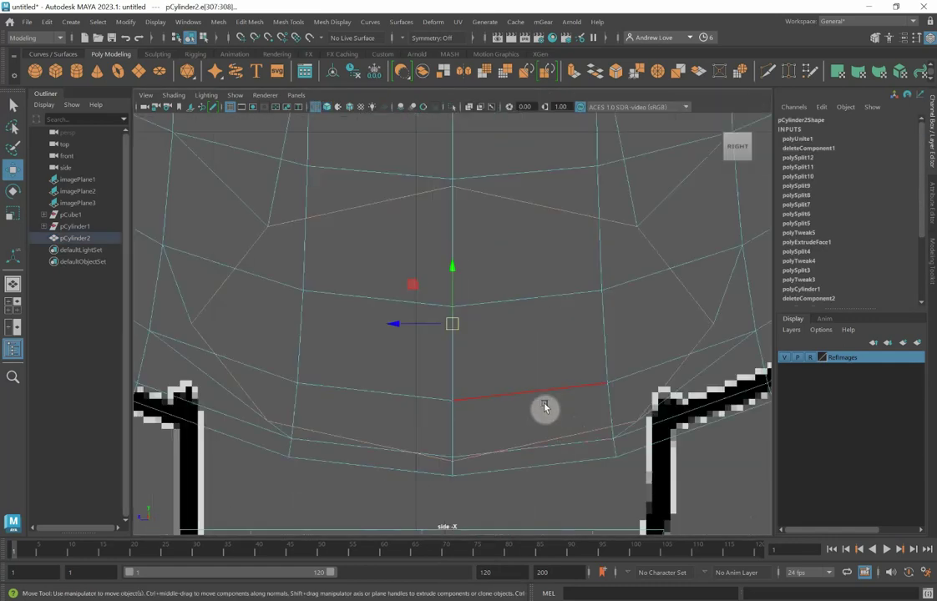
{"action": "scroll", "coordinate": [544, 407], "scroll_direction": "down", "scroll_amount": 5}
{"action": "scroll", "coordinate": [544, 407], "scroll_direction": "up", "scroll_amount": 2}
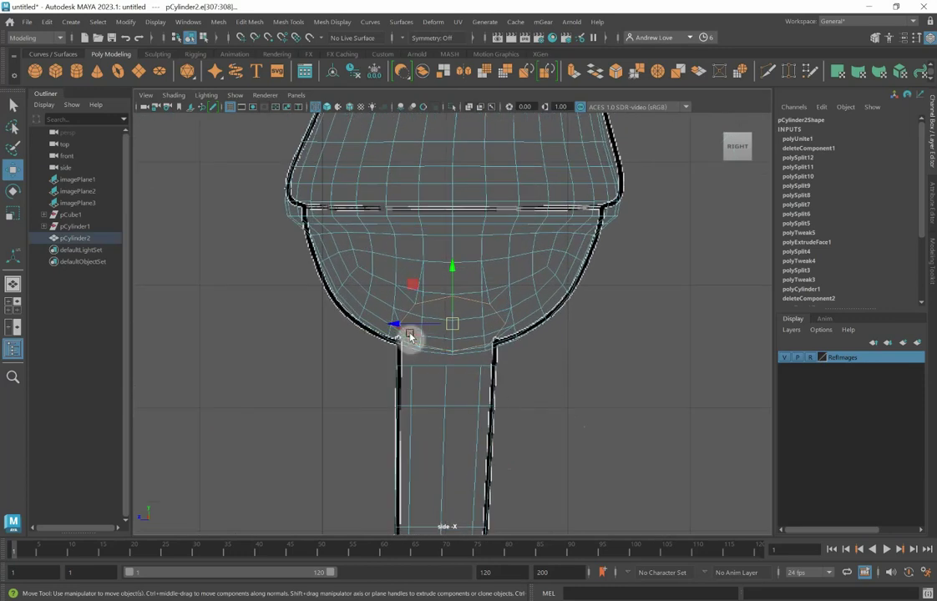
{"action": "left_click_drag", "start_coordinate": [394, 327], "coordinate": [391, 328]}
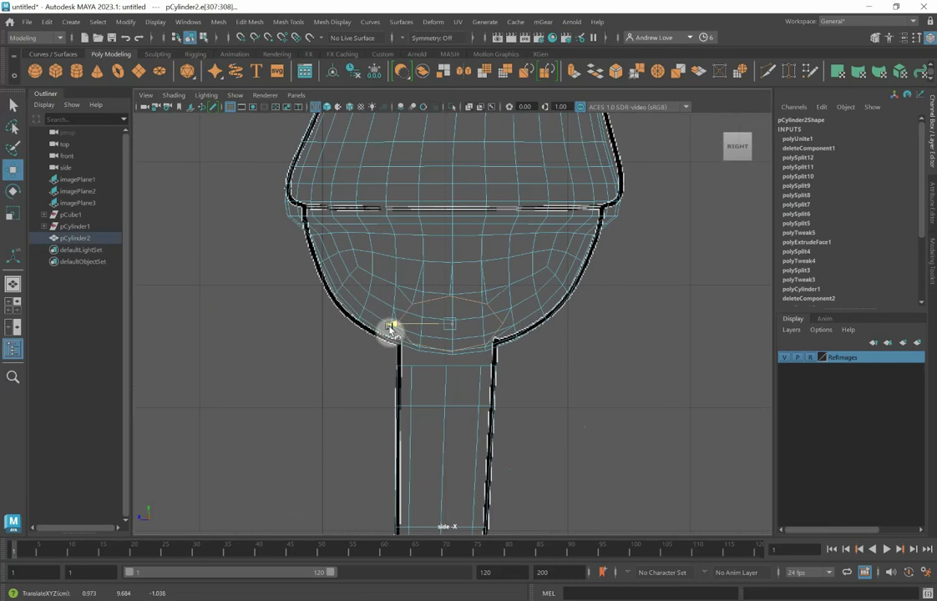
{"action": "left_click_drag", "start_coordinate": [391, 328], "coordinate": [391, 328]}
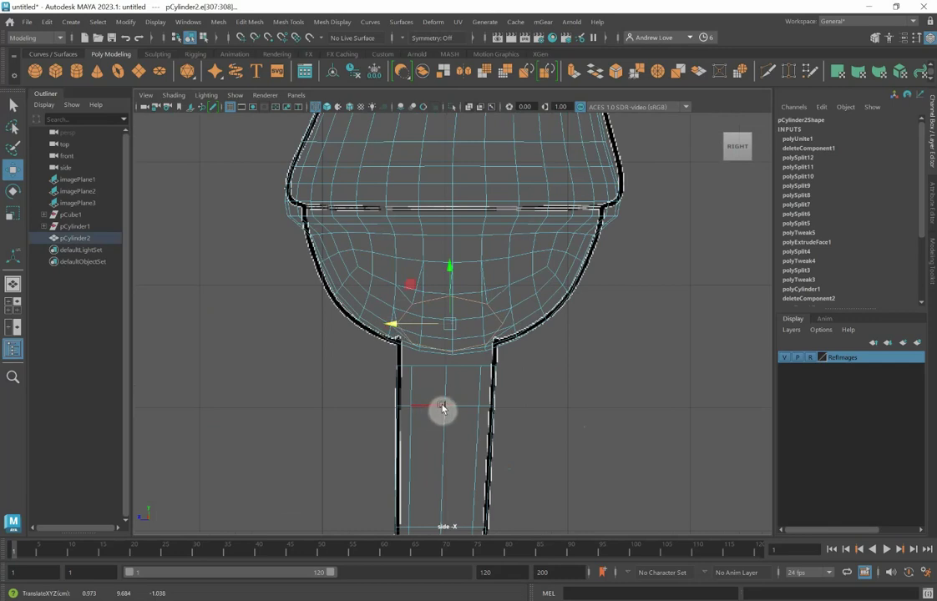
{"action": "key", "text": "space"}
{"action": "key", "text": "space"}
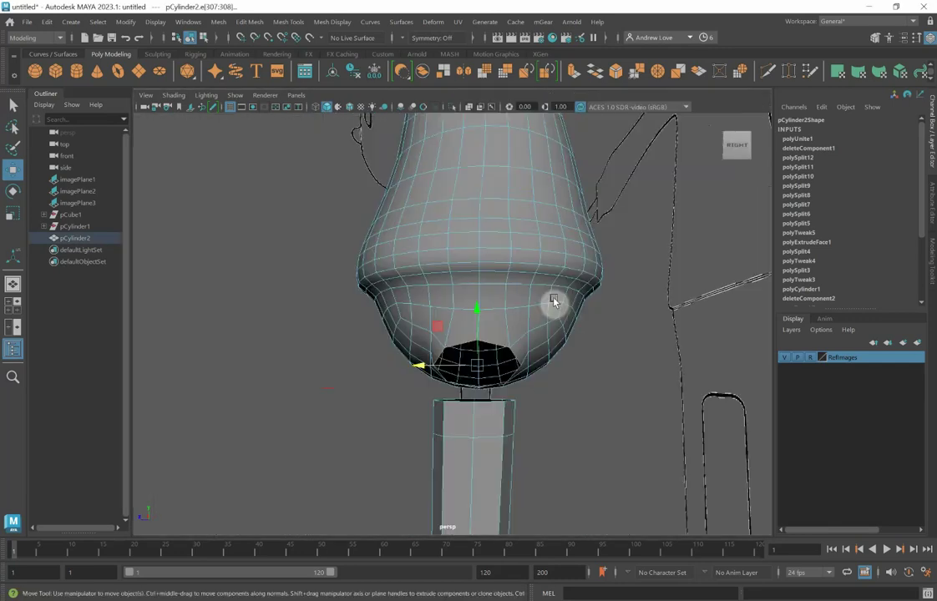
{"action": "left_click_drag", "start_coordinate": [349, 417], "coordinate": [360, 424], "text": "alt"}
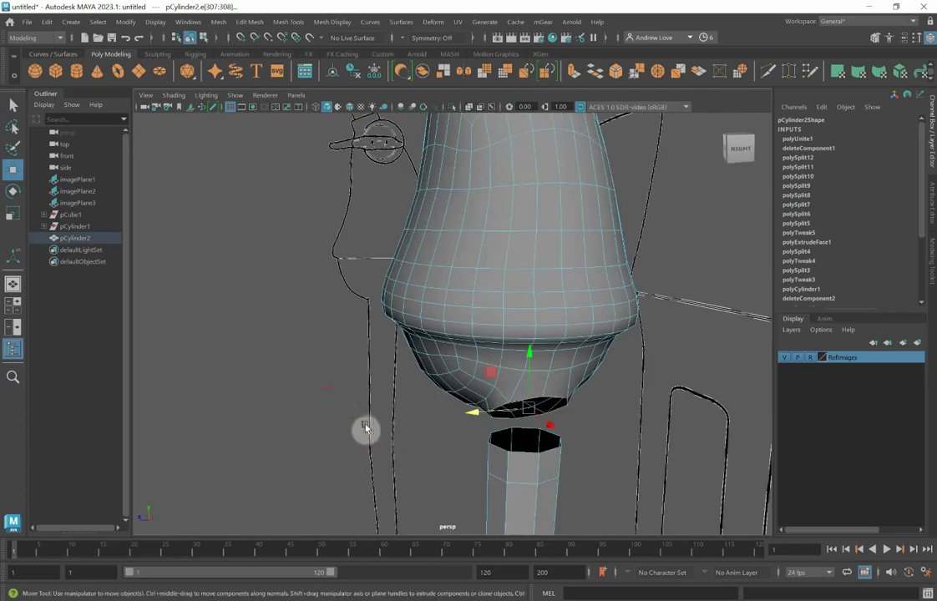
Add the leg's top edge loop and Bridge the two openings with 0 divisions
{"action": "left_click", "coordinate": [521, 455]}
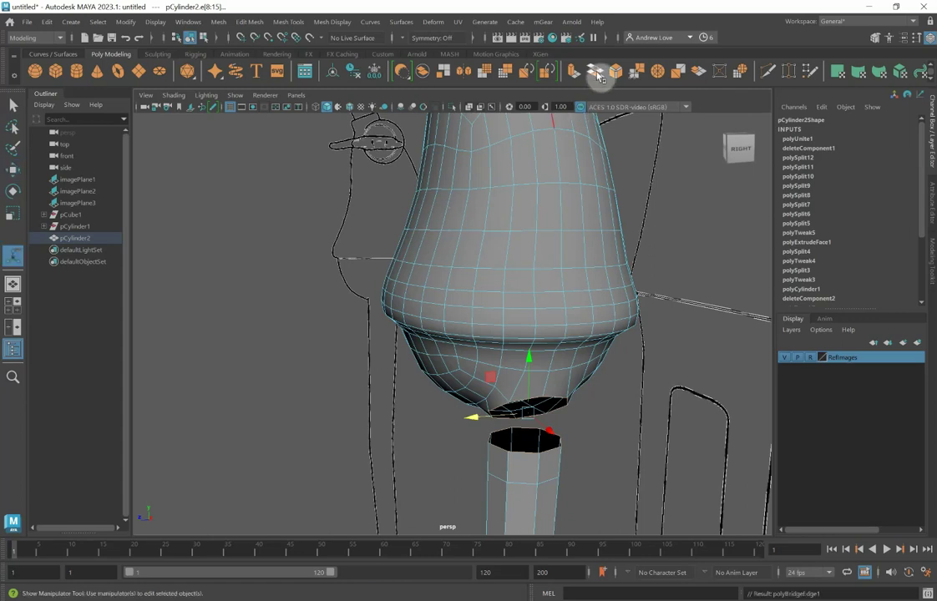
{"action": "left_click", "coordinate": [598, 73]}
{"action": "left_click_drag", "start_coordinate": [338, 514], "coordinate": [397, 490], "text": "alt"}
{"action": "left_click_drag", "start_coordinate": [378, 447], "coordinate": [327, 419], "text": "alt"}
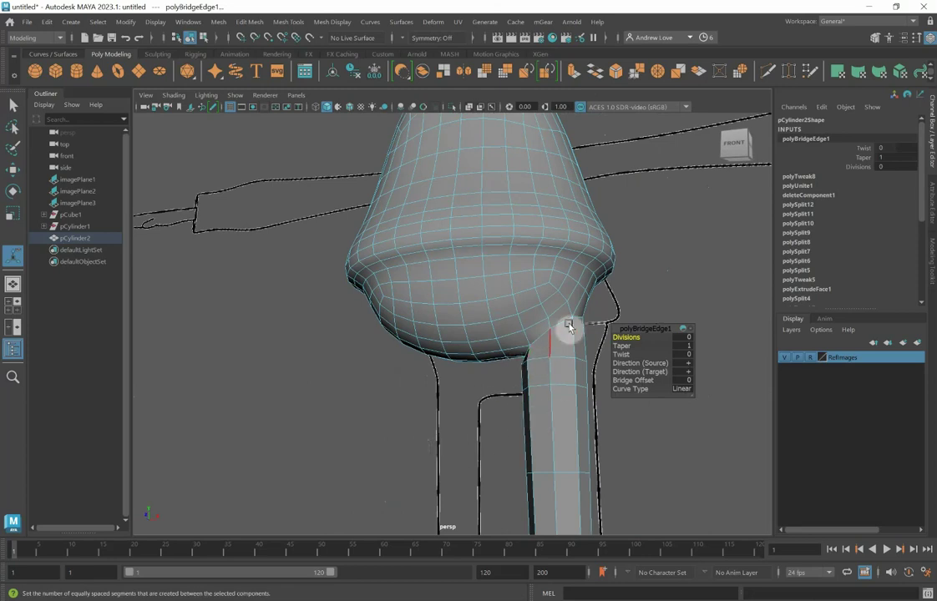
{"action": "left_click_drag", "start_coordinate": [606, 294], "coordinate": [525, 311], "text": "alt"}
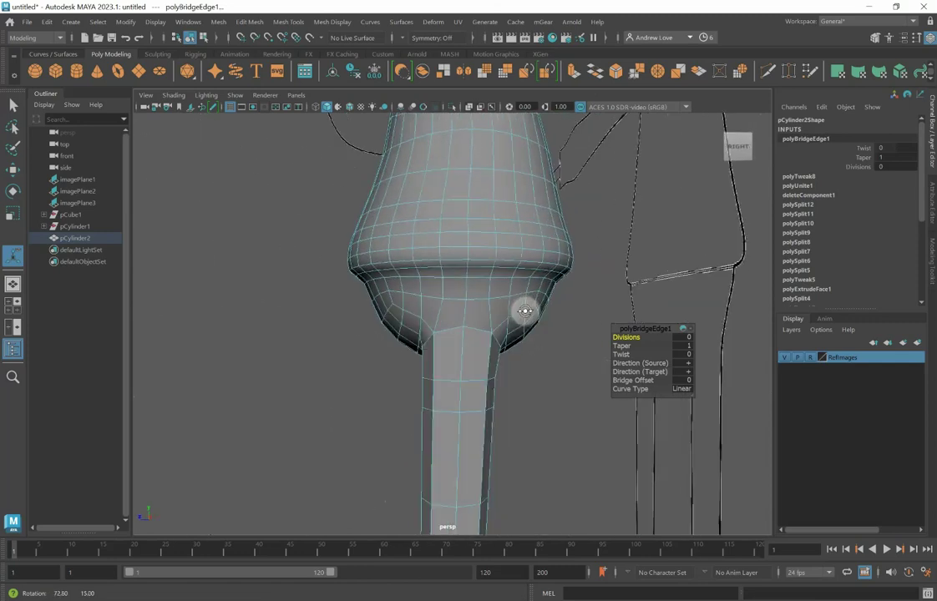
{"action": "scroll", "coordinate": [506, 325], "scroll_direction": "up", "scroll_amount": 5}
In vertex mode, pull the hip vertex where leg meets body slightly left along X
{"action": "right_click", "coordinate": [411, 328]}
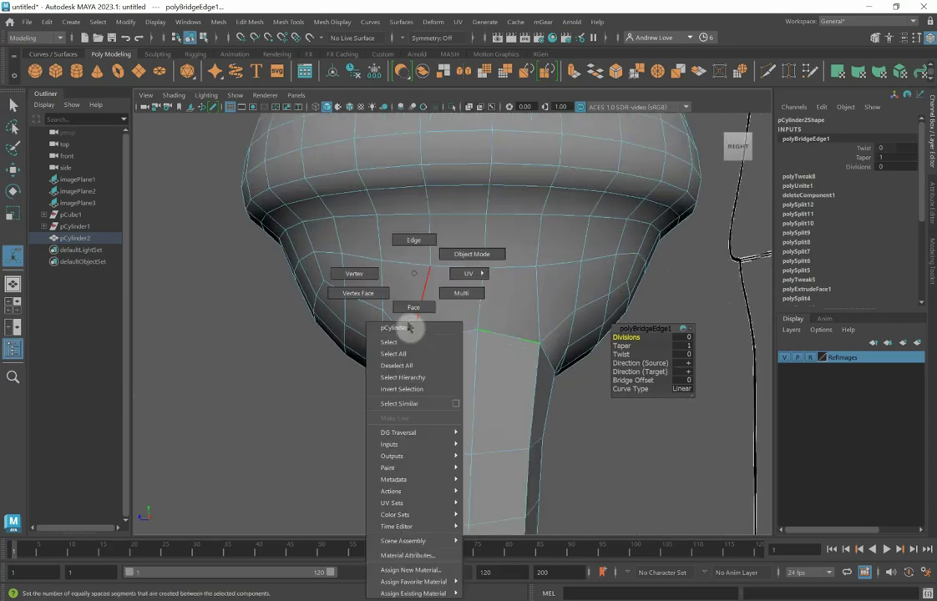
{"action": "left_click", "coordinate": [357, 276]}
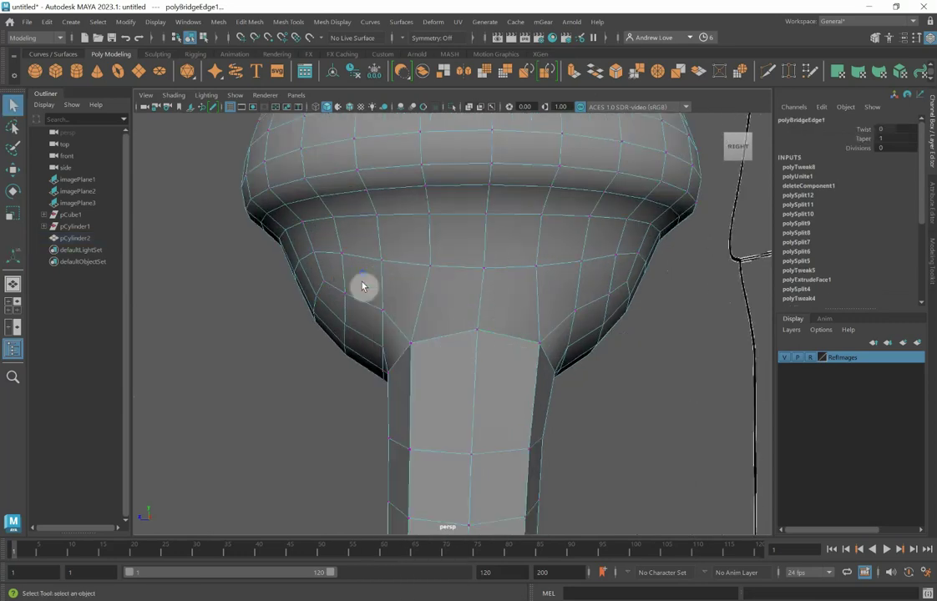
{"action": "left_click", "coordinate": [376, 350]}
{"action": "key", "text": "w"}
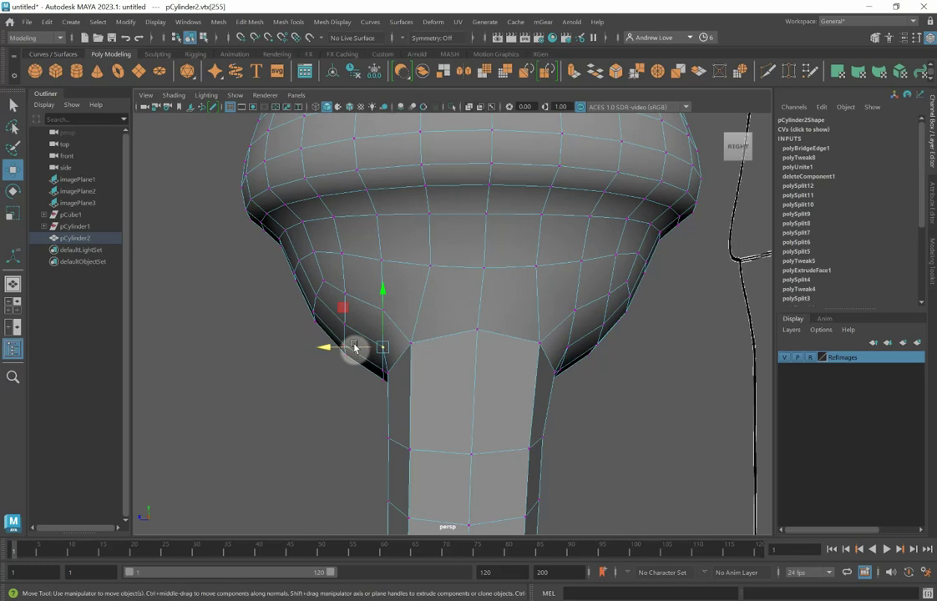
{"action": "left_click_drag", "start_coordinate": [352, 349], "coordinate": [344, 348]}
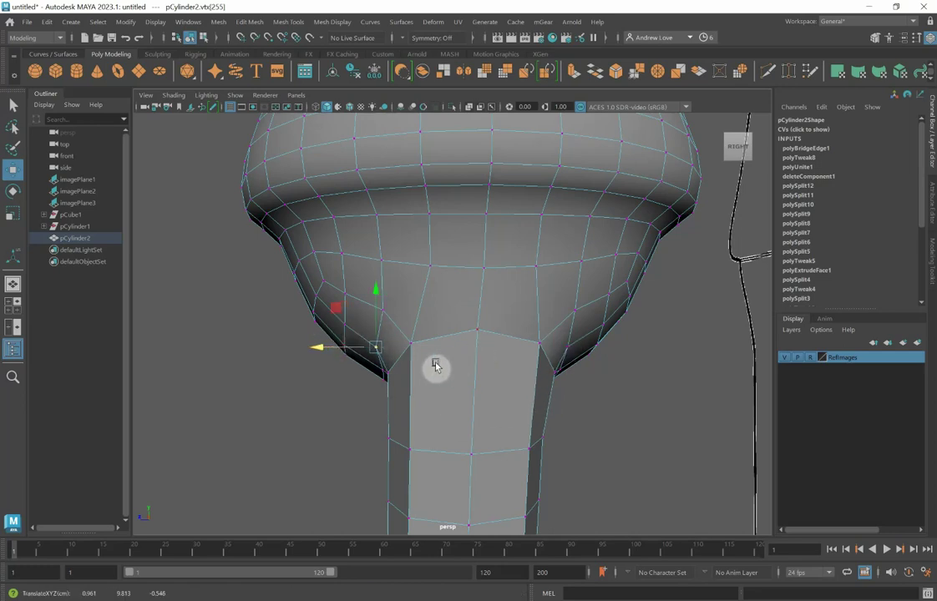
{"action": "left_click_drag", "start_coordinate": [334, 403], "coordinate": [405, 398], "text": "alt"}
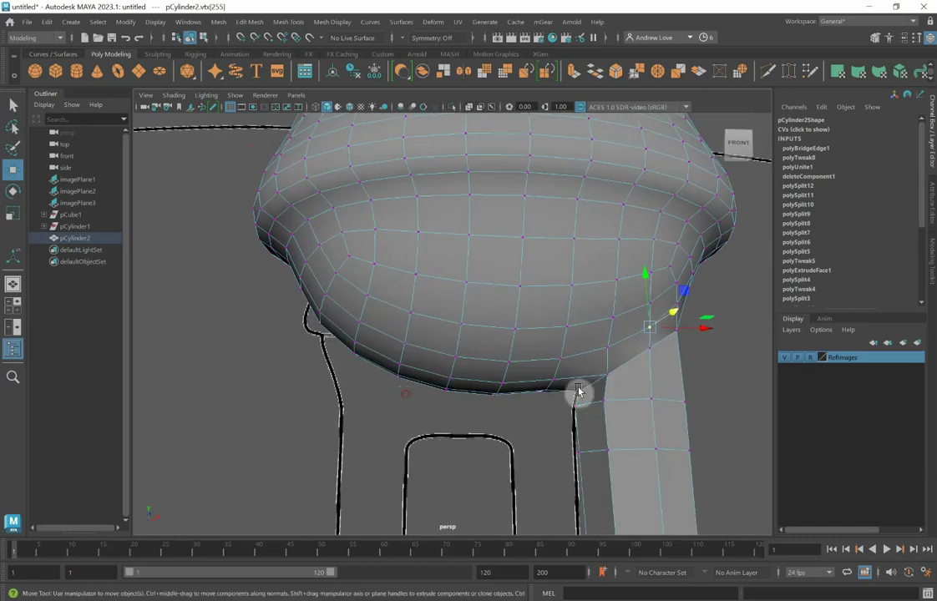
In the front view, move the hip corner vertex onto the reference corner
{"action": "key", "text": "space"}
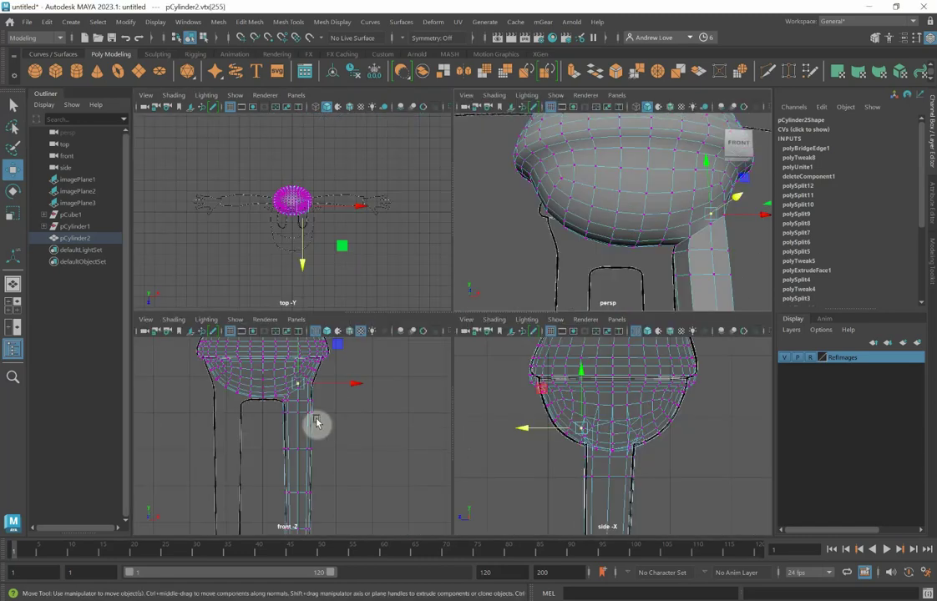
{"action": "key", "text": "space"}
{"action": "scroll", "coordinate": [318, 418], "scroll_direction": "up", "scroll_amount": 6}
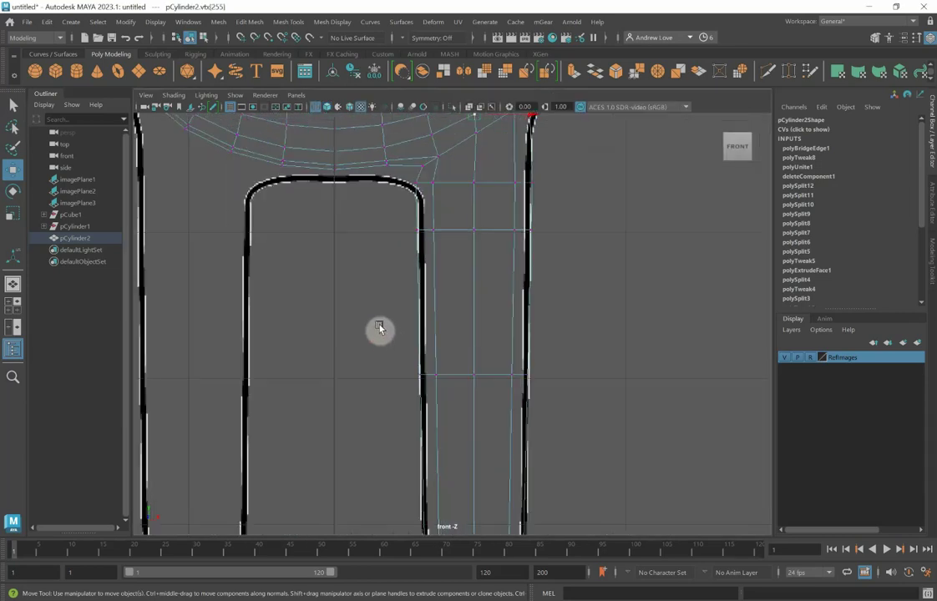
{"action": "middle_click_drag", "start_coordinate": [355, 313], "coordinate": [335, 383], "text": "alt"}
{"action": "scroll", "coordinate": [338, 368], "scroll_direction": "up", "scroll_amount": 5}
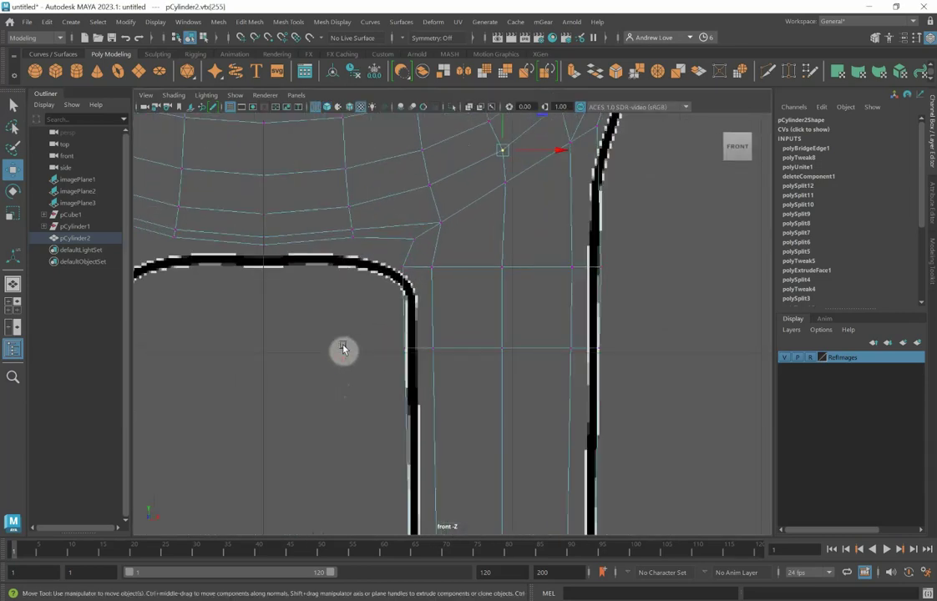
{"action": "middle_click_drag", "start_coordinate": [263, 344], "coordinate": [410, 330], "text": "alt"}
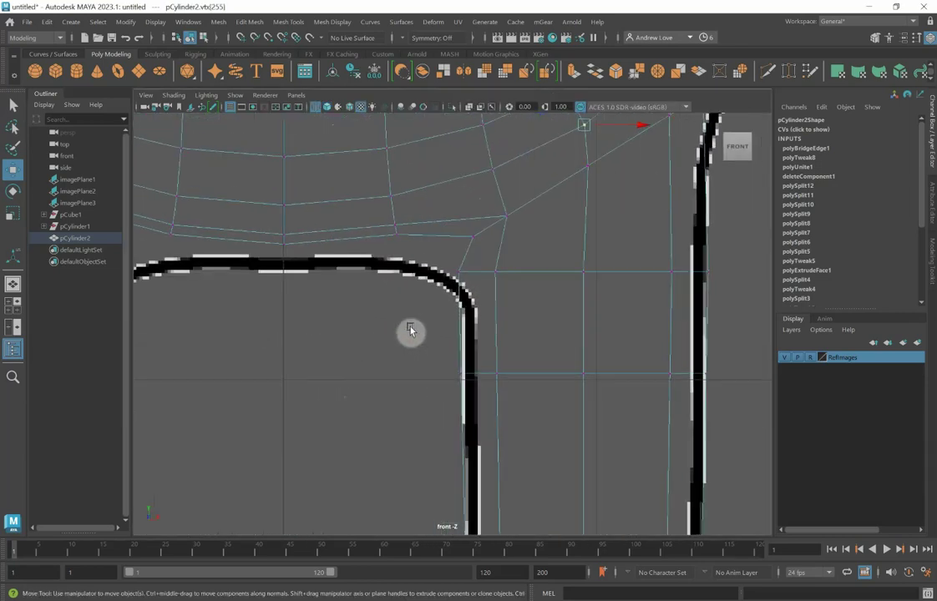
{"action": "left_click", "coordinate": [473, 241]}
{"action": "left_click_drag", "start_coordinate": [472, 241], "coordinate": [440, 270]}
Move the remaining hip vertices and the centre-line vertex onto the reference outline
{"action": "left_click", "coordinate": [506, 218]}
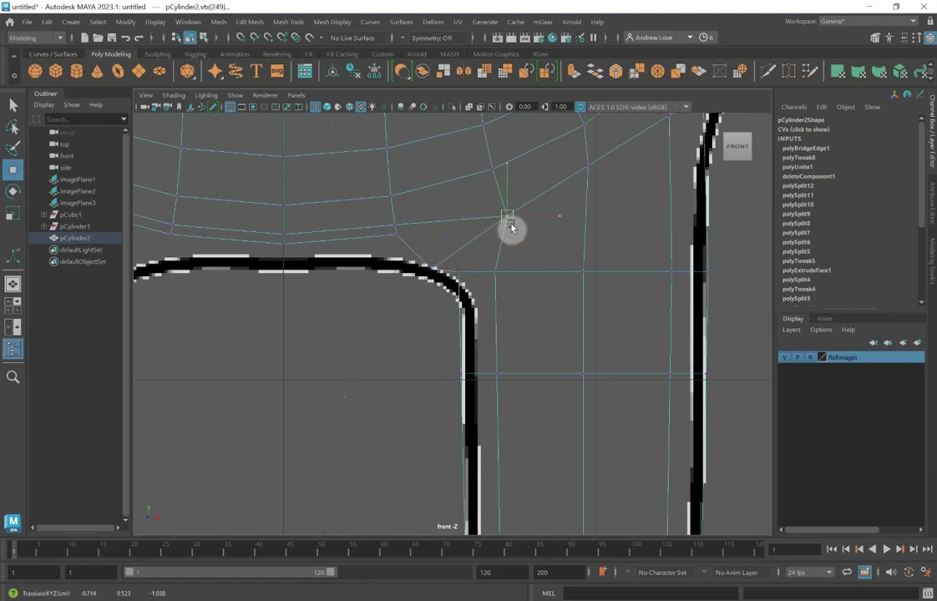
{"action": "left_click_drag", "start_coordinate": [510, 225], "coordinate": [493, 233]}
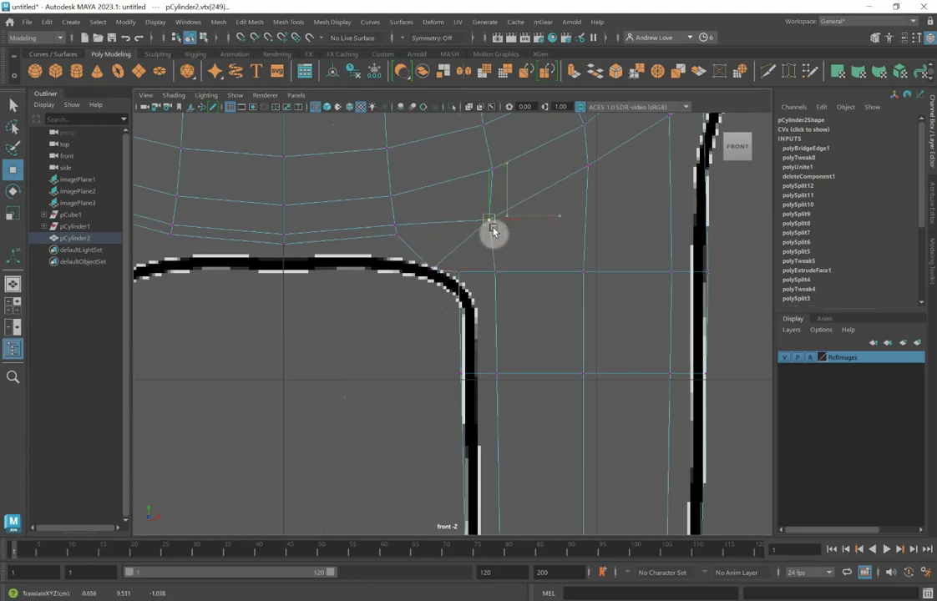
{"action": "left_click", "coordinate": [394, 226]}
{"action": "left_click_drag", "start_coordinate": [394, 226], "coordinate": [390, 253]}
{"action": "left_click", "coordinate": [284, 237]}
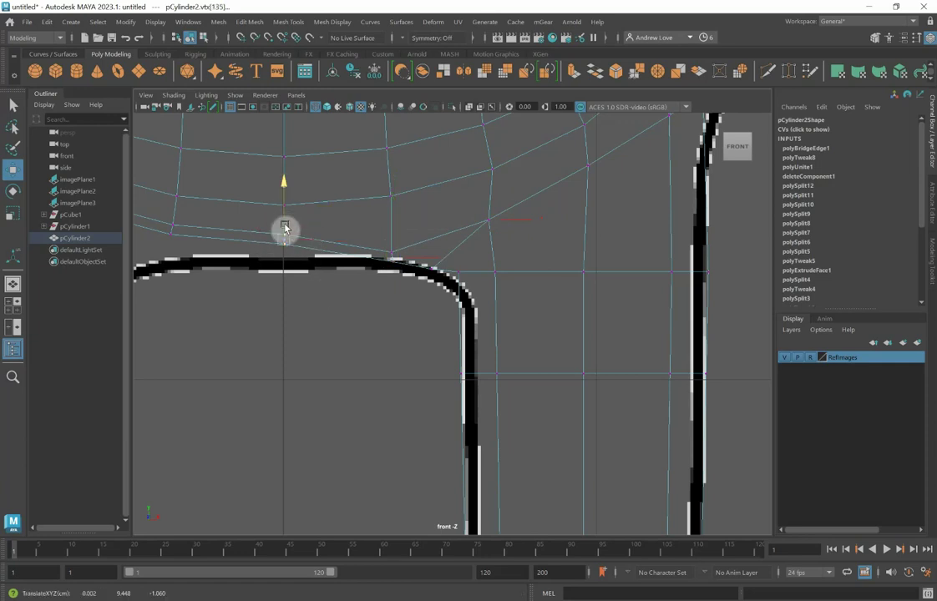
{"action": "left_click_drag", "start_coordinate": [284, 230], "coordinate": [284, 244]}
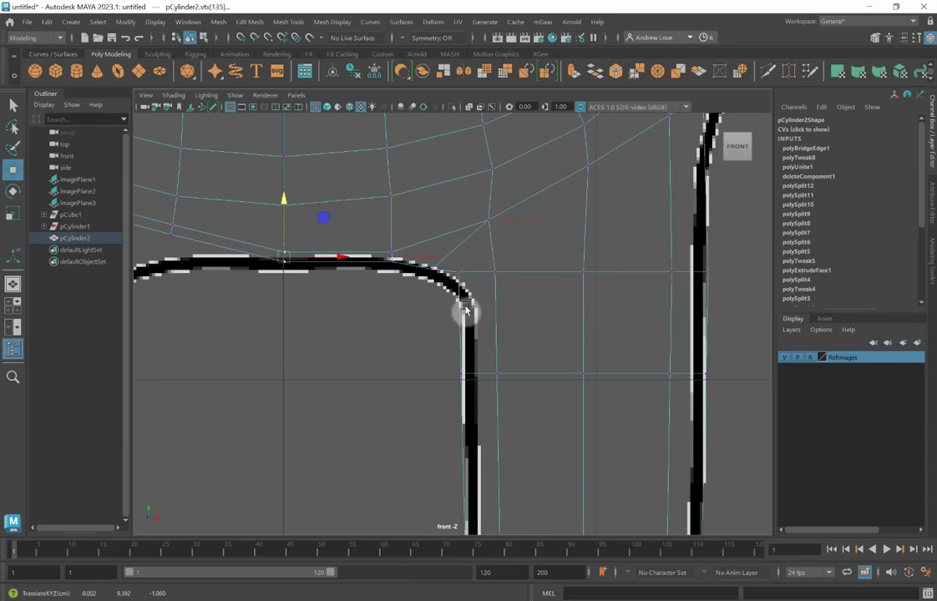
Select the edge loop at the top of the leg and rotate it to follow the hip
{"action": "left_click_drag", "start_coordinate": [447, 310], "coordinate": [723, 267]}
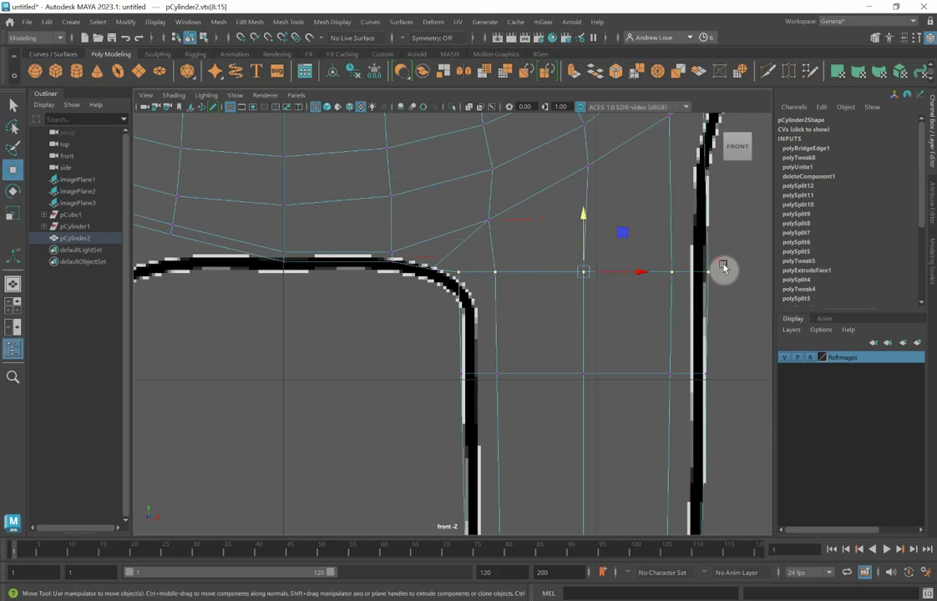
{"action": "right_click_drag", "start_coordinate": [538, 275], "coordinate": [540, 241]}
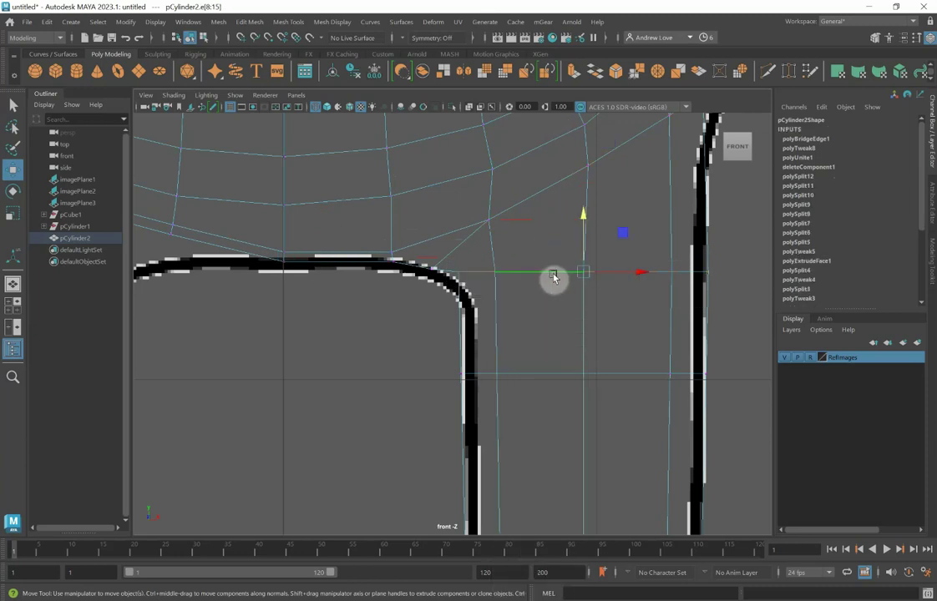
{"action": "key", "text": "e"}
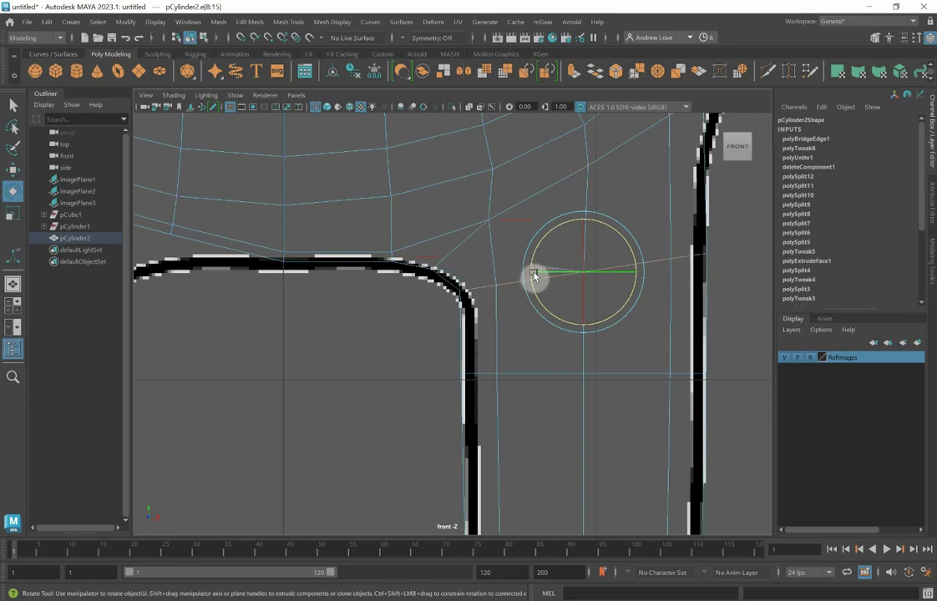
{"action": "left_click_drag", "start_coordinate": [534, 276], "coordinate": [534, 278]}
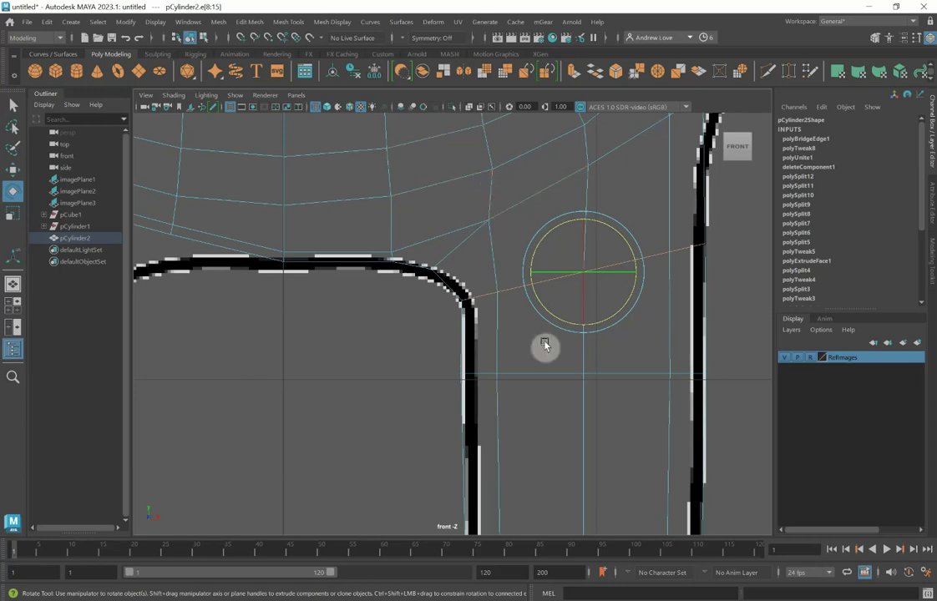
{"action": "scroll", "coordinate": [370, 384], "scroll_direction": "down", "scroll_amount": 5}
{"action": "scroll", "coordinate": [370, 384], "scroll_direction": "down", "scroll_amount": 4}
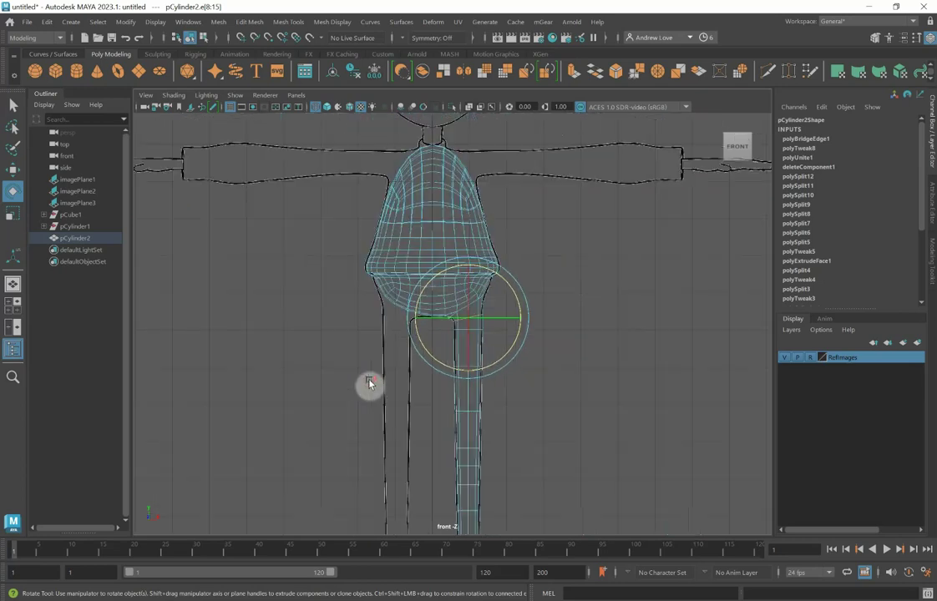
{"action": "middle_click_drag", "start_coordinate": [351, 407], "coordinate": [360, 381], "text": "alt"}
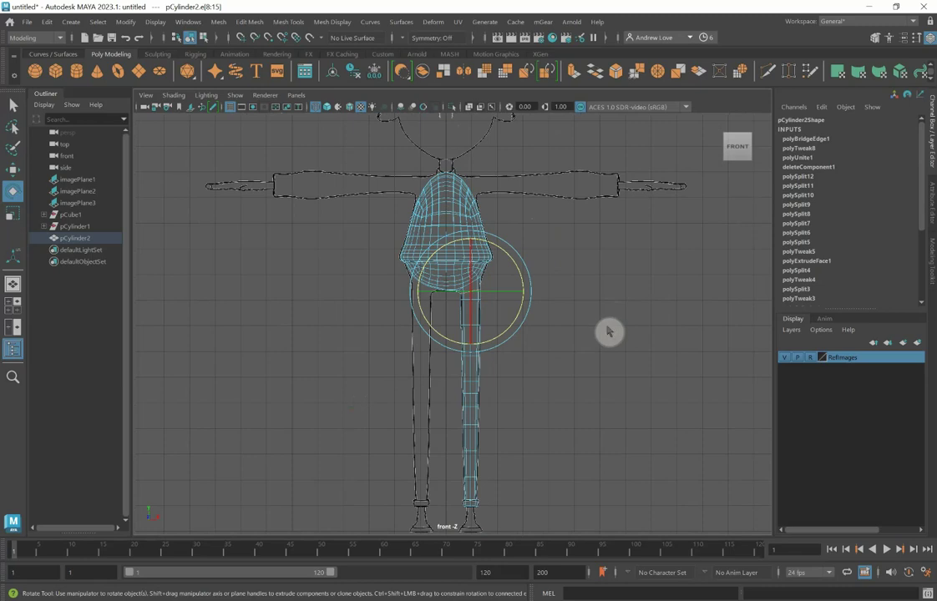
Inspect the shaded half-body in perspective from a three-quarter angle, with the mesh back in object mode
{"action": "key", "text": "space"}
{"action": "key", "text": "space"}
{"action": "scroll", "coordinate": [635, 275], "scroll_direction": "down", "scroll_amount": 6}
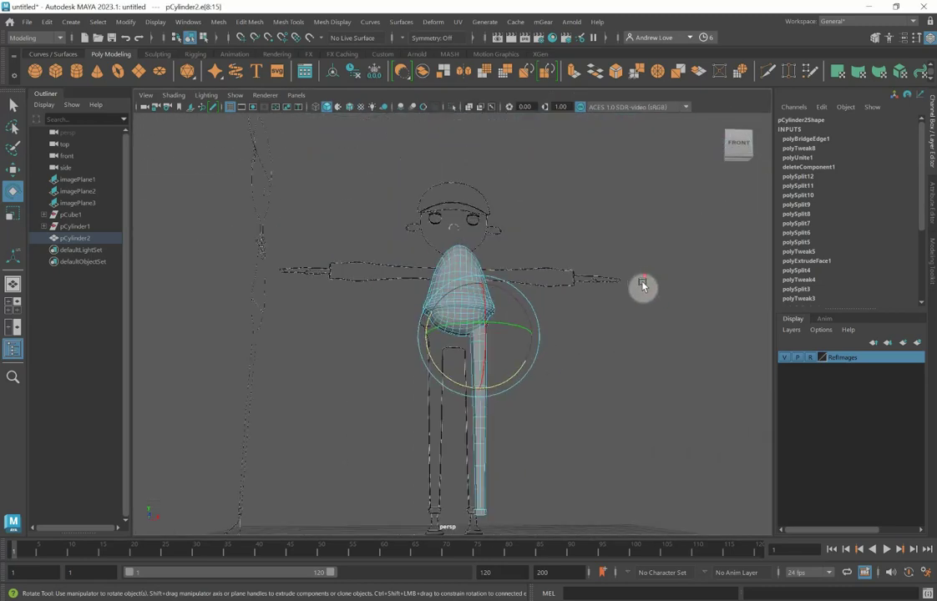
{"action": "left_click_drag", "start_coordinate": [621, 336], "coordinate": [576, 318], "text": "alt"}
{"action": "scroll", "coordinate": [560, 349], "scroll_direction": "up", "scroll_amount": 2}
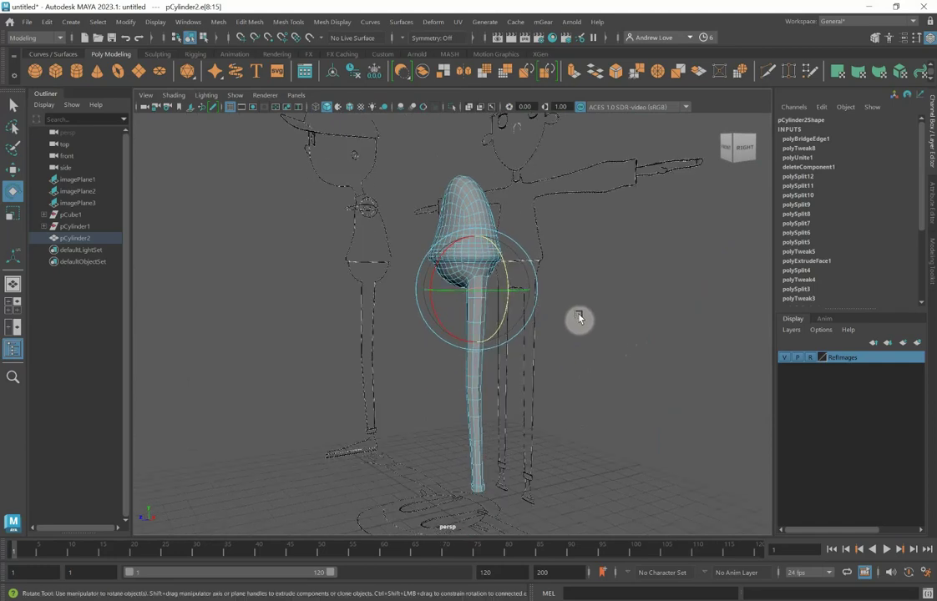
{"action": "left_click", "coordinate": [359, 349]}
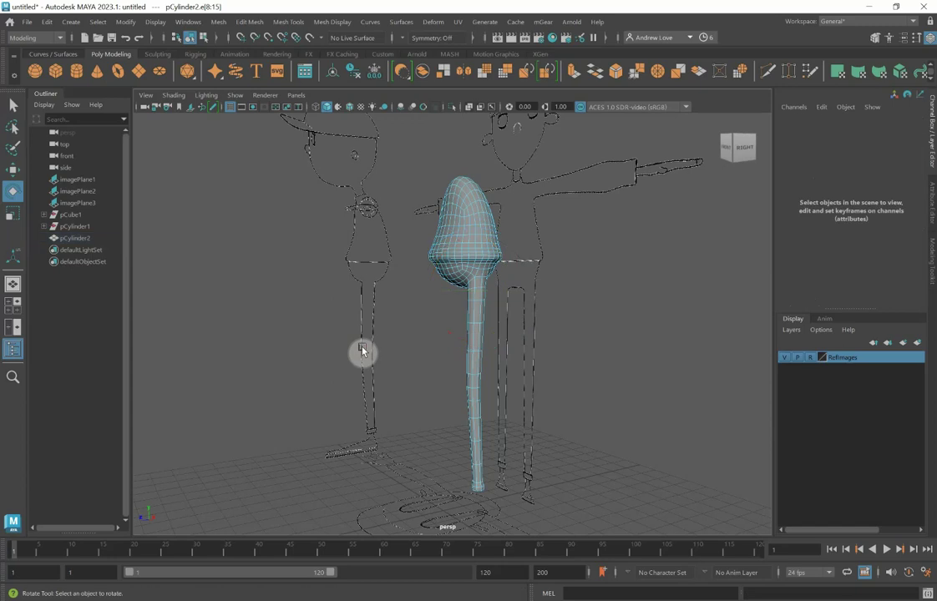
{"action": "right_click_drag", "start_coordinate": [445, 257], "coordinate": [501, 236]}
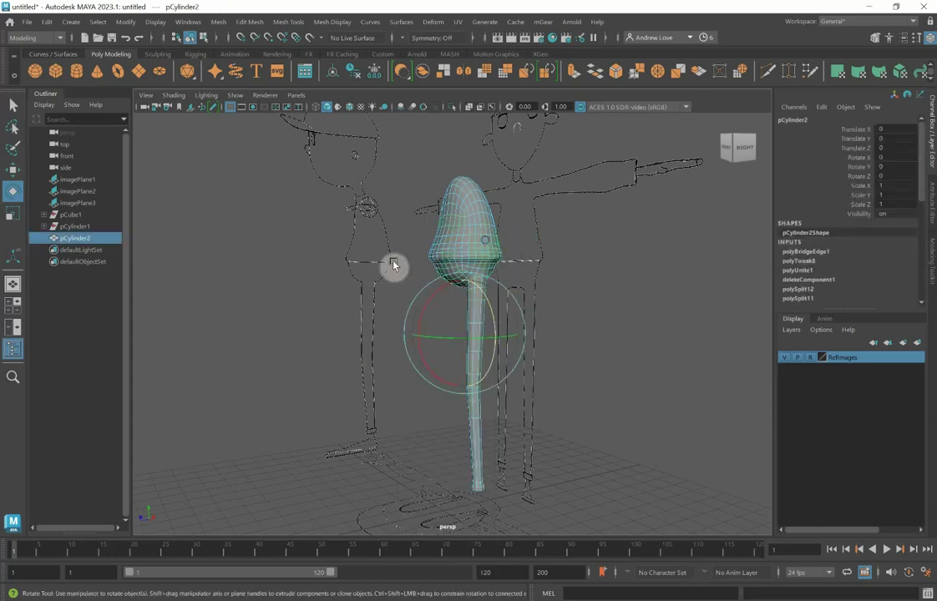
{"action": "left_click", "coordinate": [389, 266]}
{"action": "left_click_drag", "start_coordinate": [331, 347], "coordinate": [378, 349], "text": "alt"}
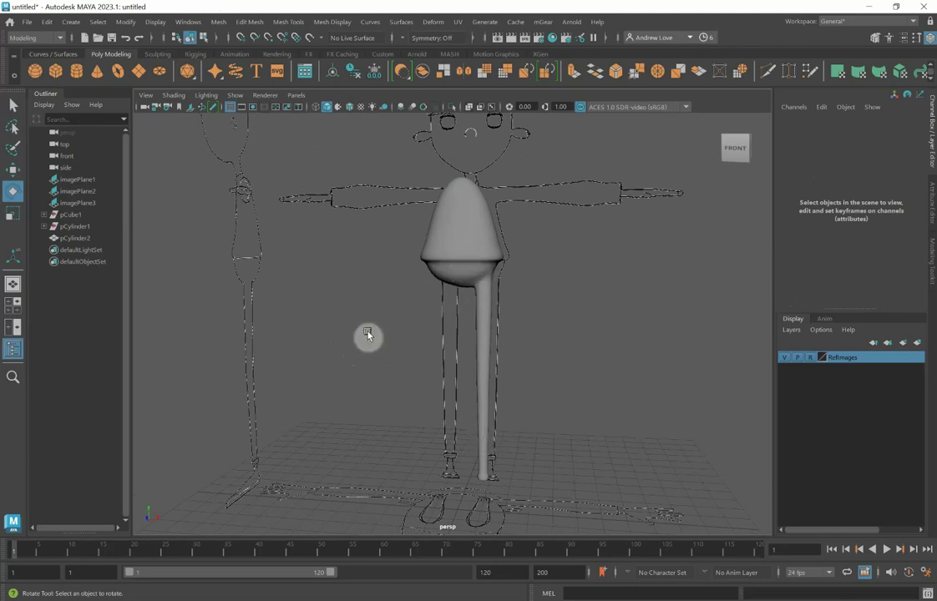
Select pCylinder2 and switch to an enlarged front view
{"action": "left_click", "coordinate": [445, 247]}
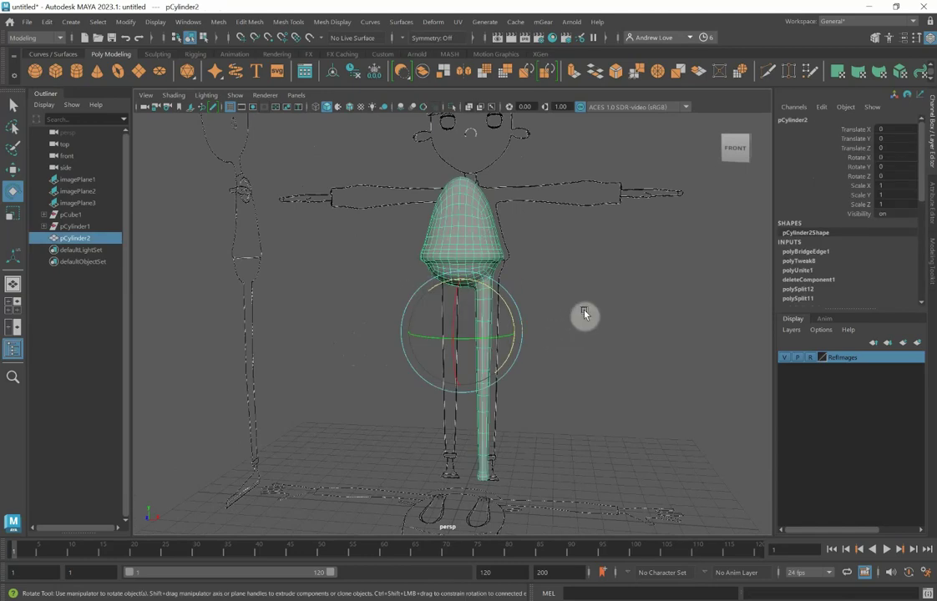
{"action": "key", "text": "space"}
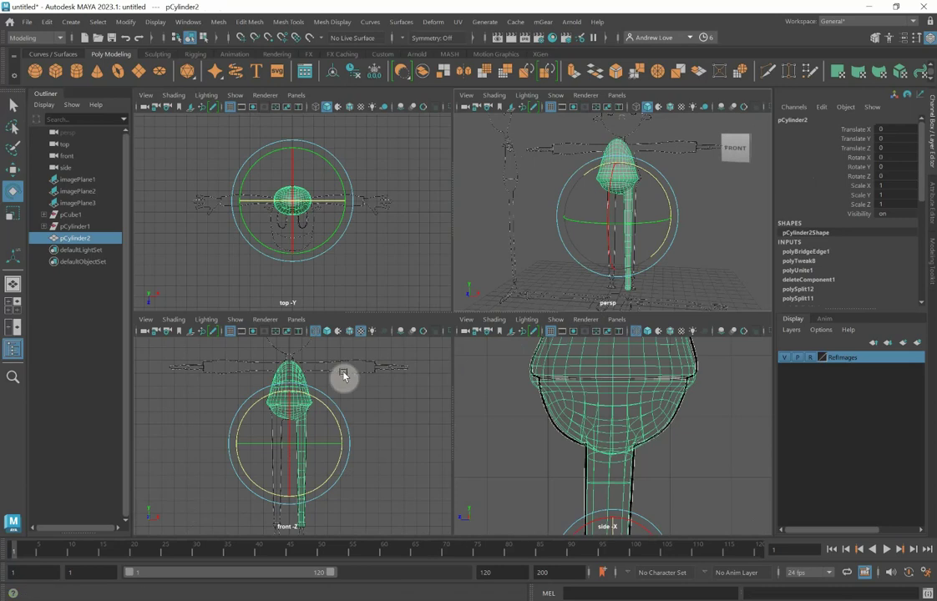
{"action": "key", "text": "space"}
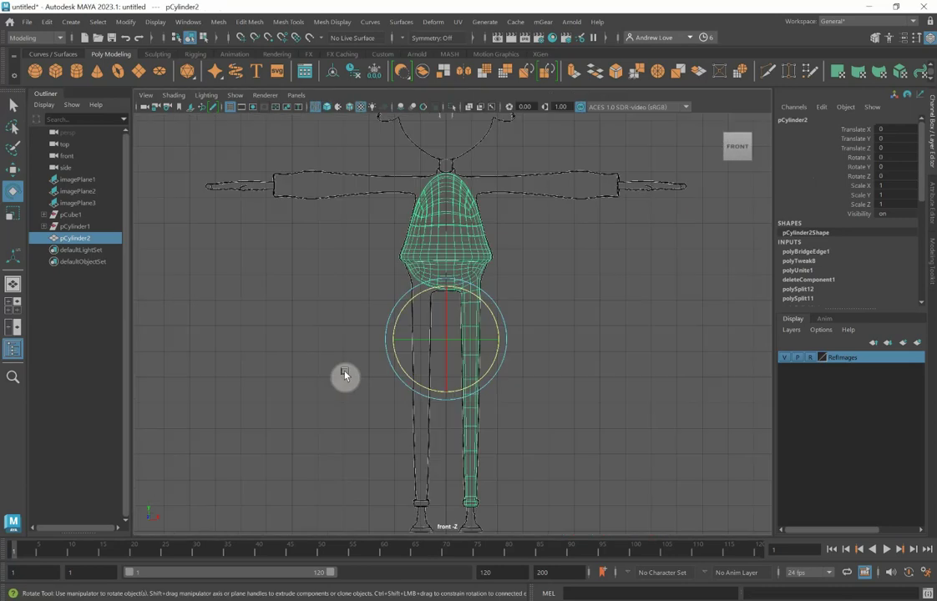
Delete the faces on the left half of the torso mesh
{"action": "right_click", "coordinate": [429, 226]}
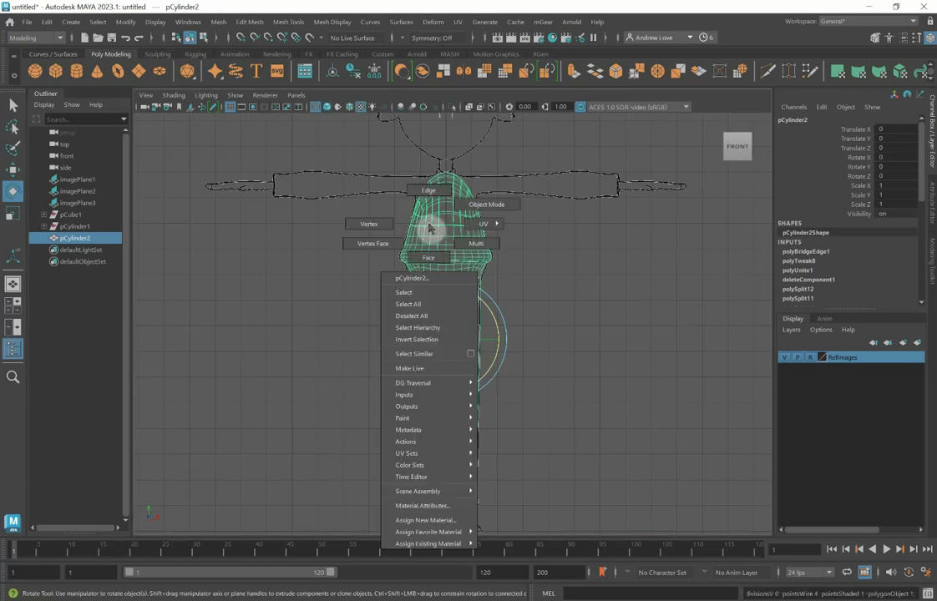
{"action": "right_click_drag", "start_coordinate": [428, 227], "coordinate": [428, 259]}
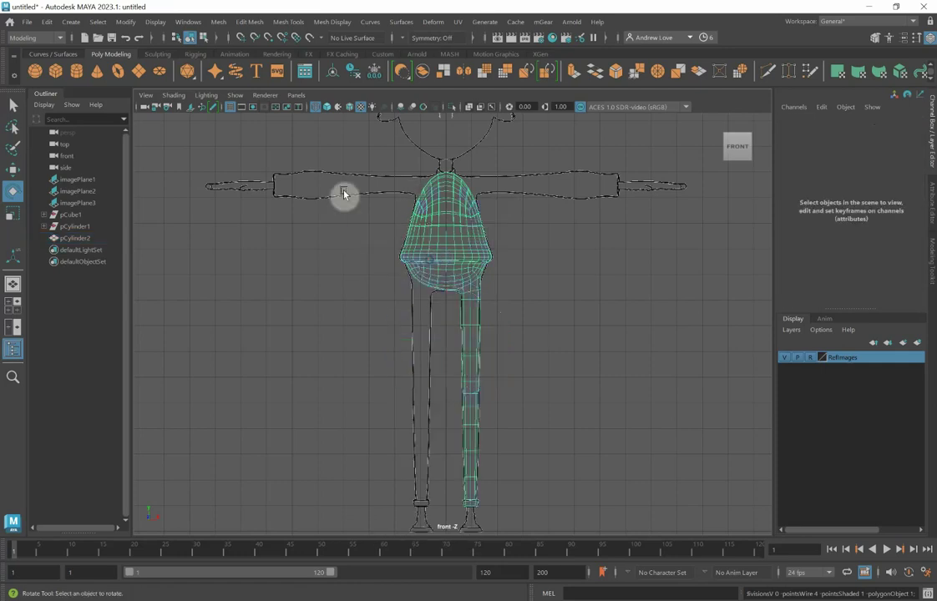
{"action": "left_click_drag", "start_coordinate": [349, 142], "coordinate": [441, 317]}
{"action": "key", "text": "Delete"}
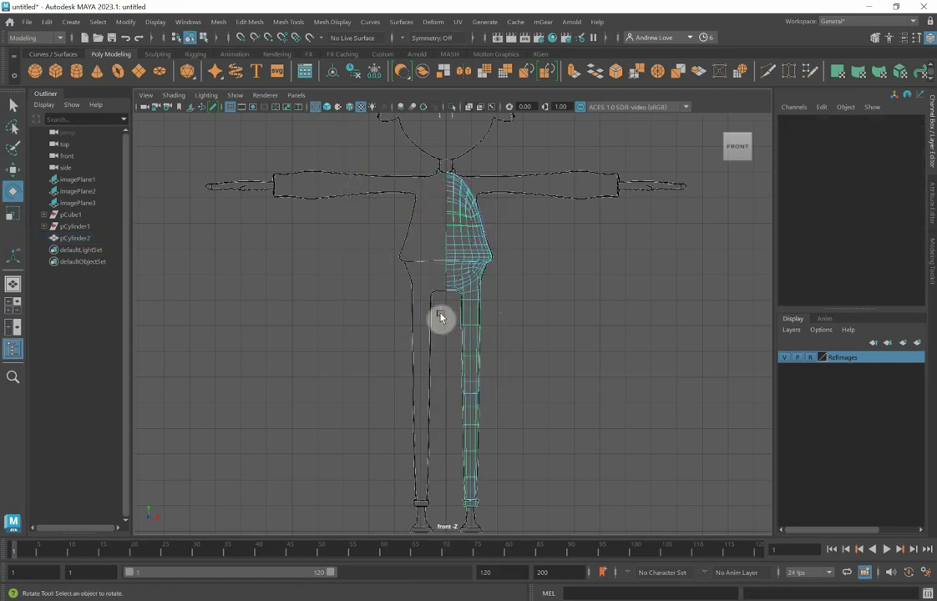
Return the remaining half to object mode and delete its construction history
{"action": "left_click", "coordinate": [469, 268]}
{"action": "right_click_drag", "start_coordinate": [463, 245], "coordinate": [524, 222]}
{"action": "scroll", "coordinate": [833, 255], "scroll_direction": "down", "scroll_amount": 6}
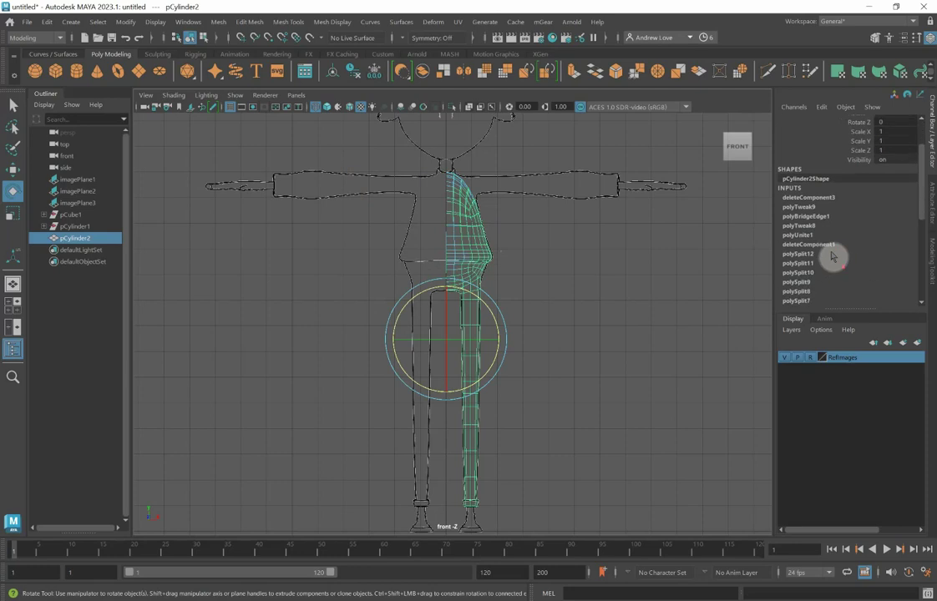
{"action": "scroll", "coordinate": [823, 249], "scroll_direction": "up", "scroll_amount": 5}
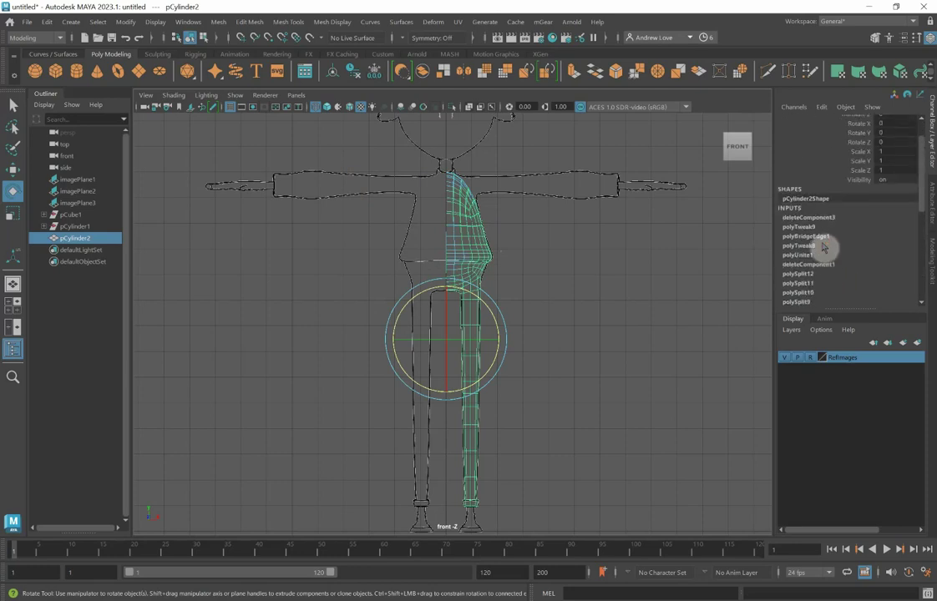
{"action": "scroll", "coordinate": [826, 233], "scroll_direction": "down", "scroll_amount": 4}
{"action": "scroll", "coordinate": [828, 238], "scroll_direction": "up", "scroll_amount": 4}
{"action": "scroll", "coordinate": [829, 238], "scroll_direction": "down", "scroll_amount": 5}
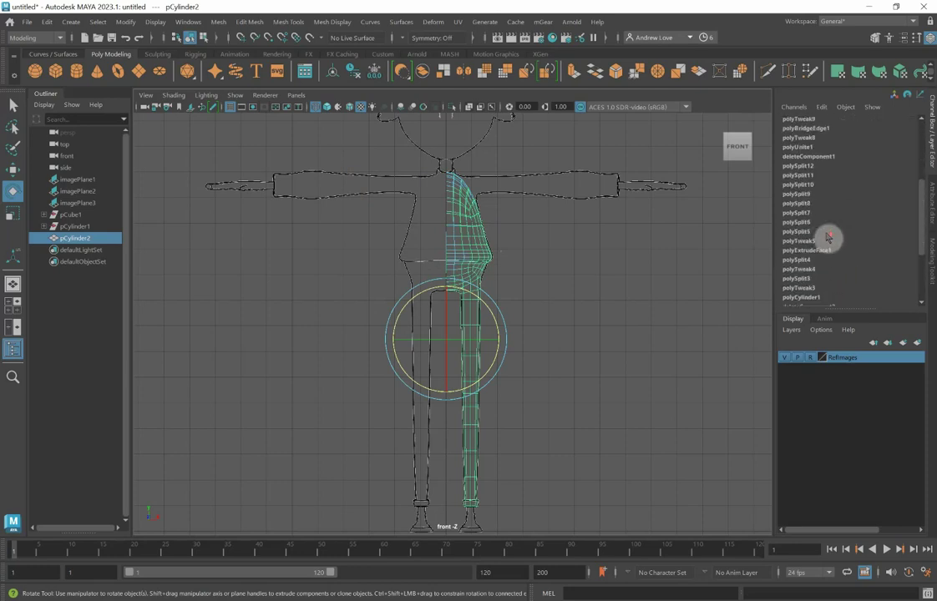
{"action": "scroll", "coordinate": [828, 236], "scroll_direction": "up", "scroll_amount": 5}
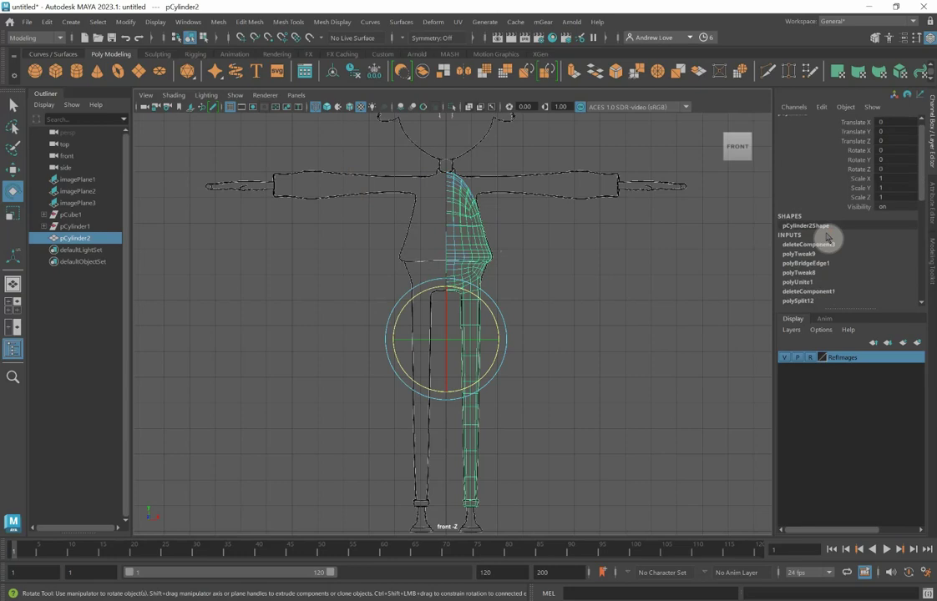
{"action": "left_click", "coordinate": [357, 73]}
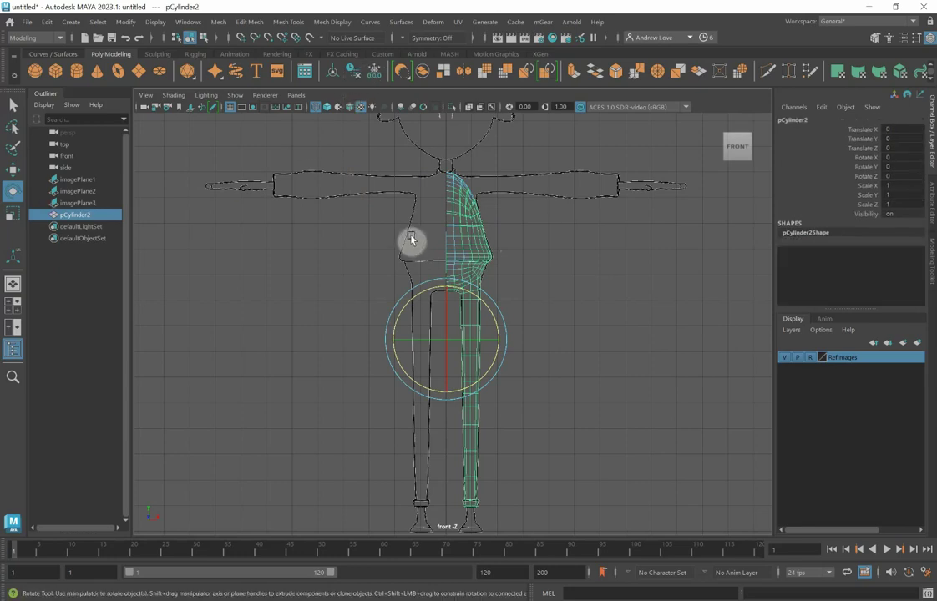
Select the centre-line vertex column and scale it flat into one vertical line
{"action": "scroll", "coordinate": [434, 236], "scroll_direction": "up", "scroll_amount": 3}
{"action": "scroll", "coordinate": [312, 266], "scroll_direction": "down", "scroll_amount": 2}
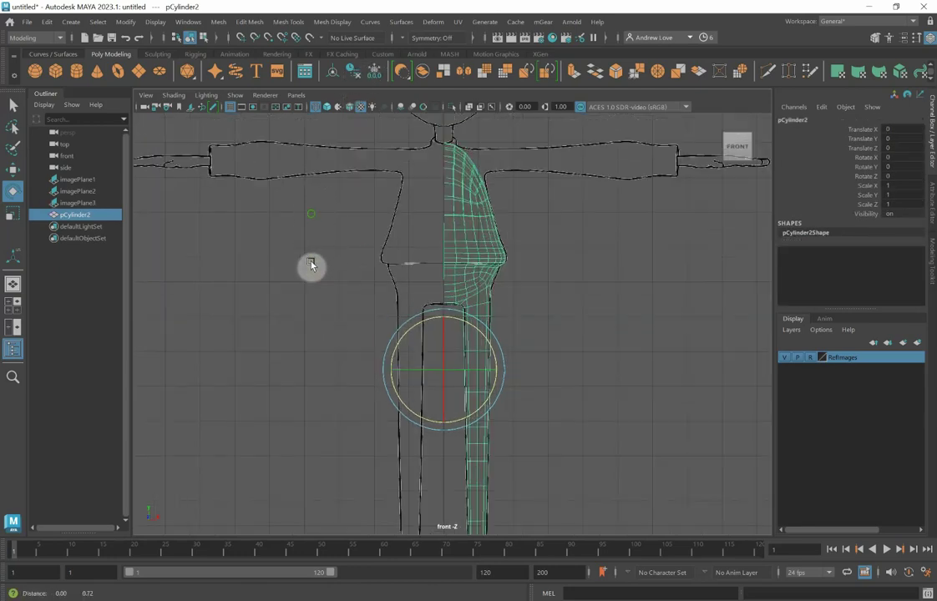
{"action": "middle_click_drag", "start_coordinate": [311, 265], "coordinate": [398, 302], "text": "alt"}
{"action": "scroll", "coordinate": [304, 349], "scroll_direction": "up", "scroll_amount": 3}
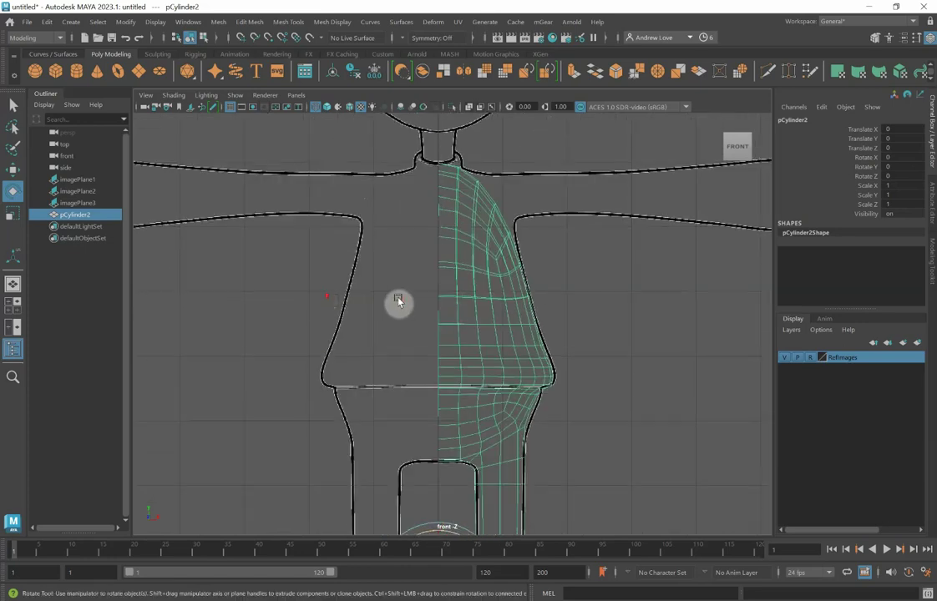
{"action": "right_click_drag", "start_coordinate": [438, 304], "coordinate": [380, 269]}
{"action": "left_click_drag", "start_coordinate": [411, 165], "coordinate": [444, 475]}
{"action": "key", "text": "r"}
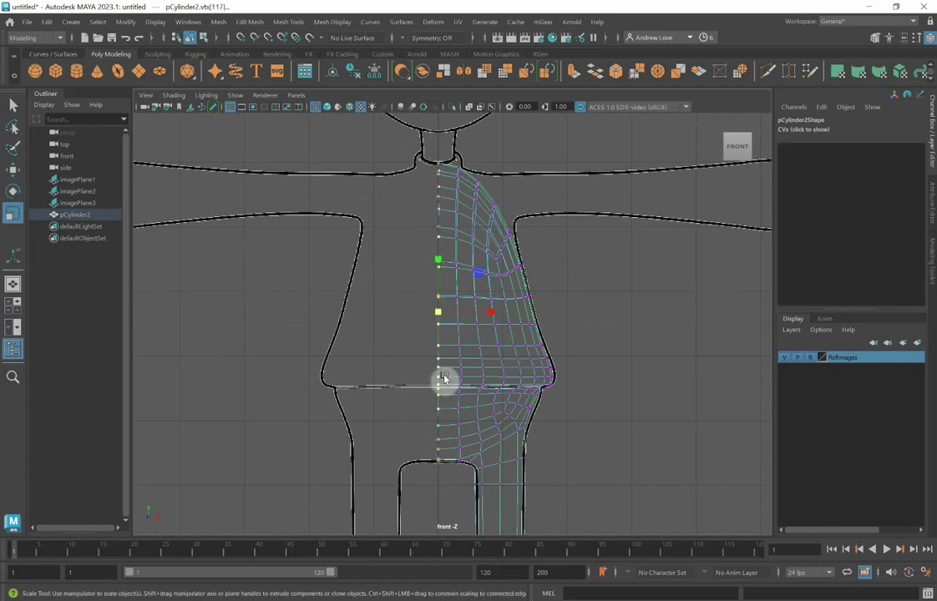
{"action": "left_click_drag", "start_coordinate": [491, 314], "coordinate": [491, 313]}
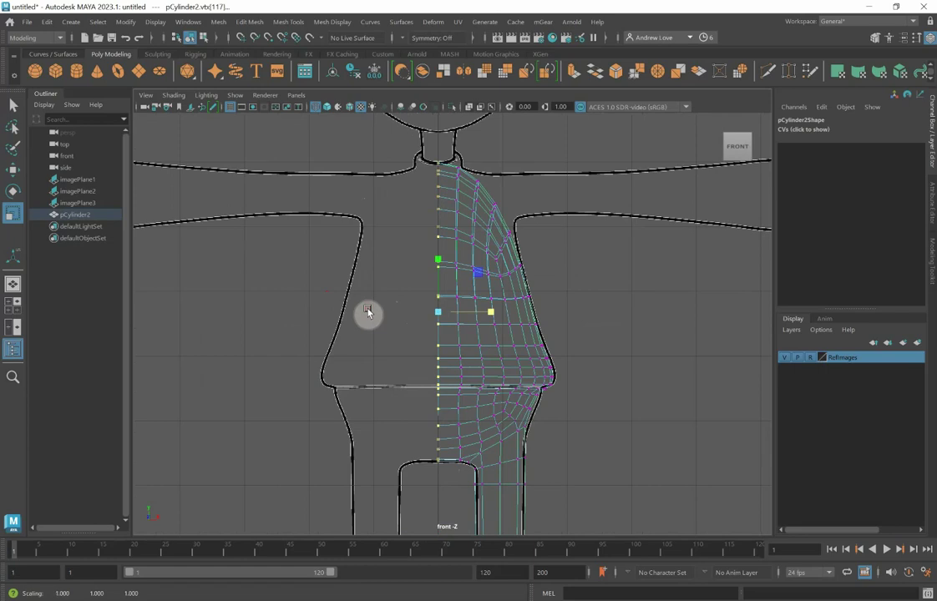
Move the centre vertex column along X to the seam at X 0, then return to object mode
{"action": "key", "text": "w"}
{"action": "left_click_drag", "start_coordinate": [492, 316], "coordinate": [448, 317]}
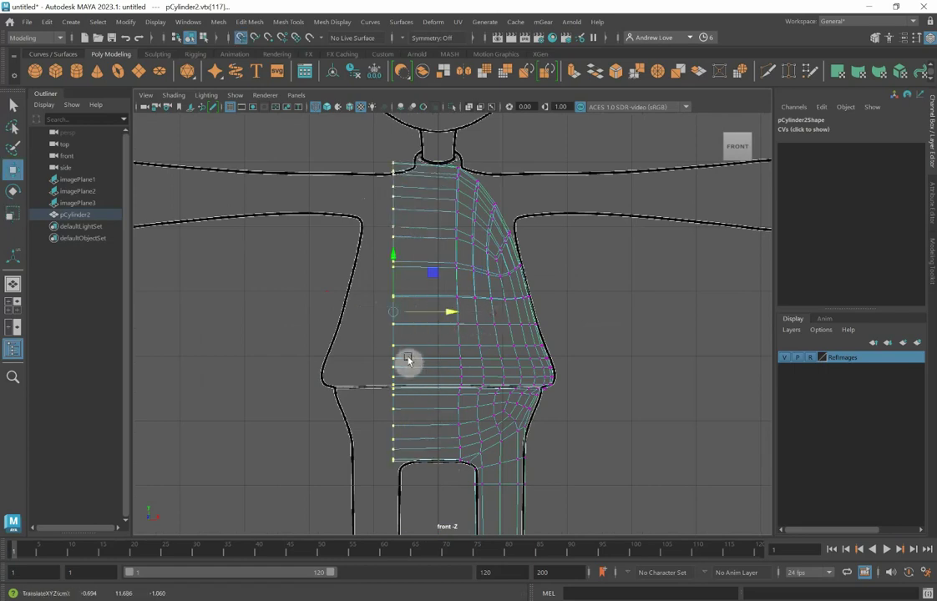
{"action": "left_click_drag", "start_coordinate": [449, 313], "coordinate": [462, 314]}
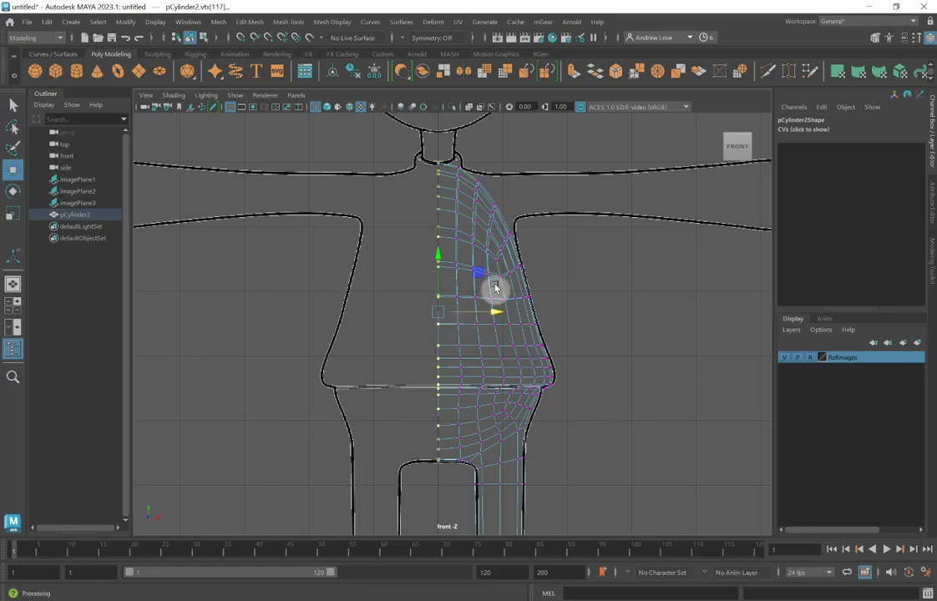
{"action": "right_click_drag", "start_coordinate": [495, 277], "coordinate": [547, 254]}
Show the half mesh full-screen in the perspective view, framed on the camera
{"action": "key", "text": "space"}
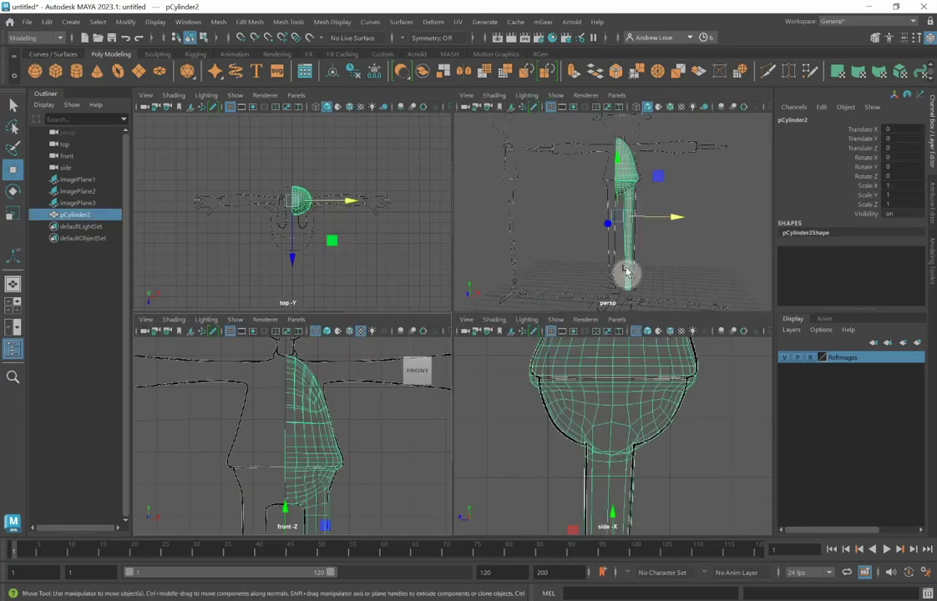
{"action": "key", "text": "space"}
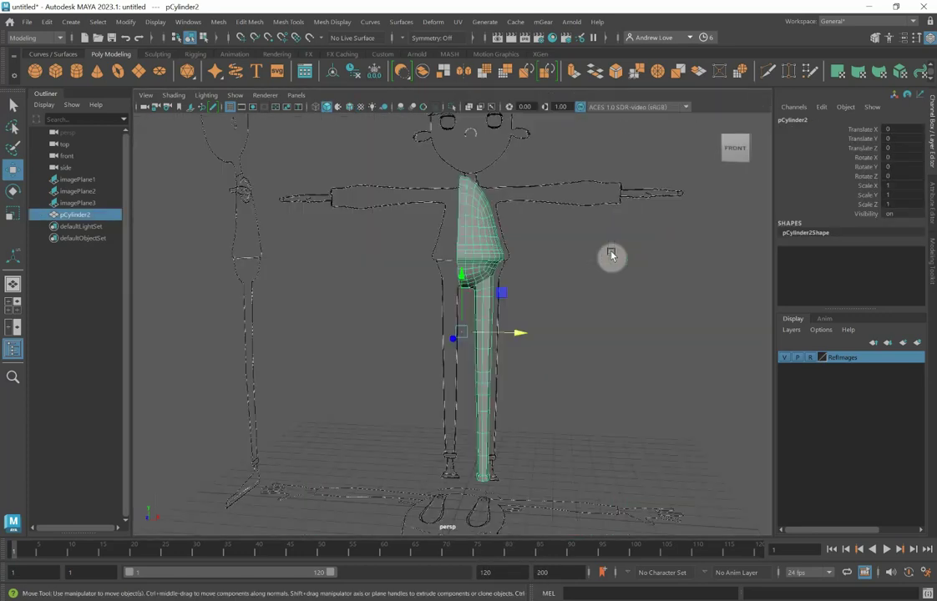
{"action": "key", "text": "f"}
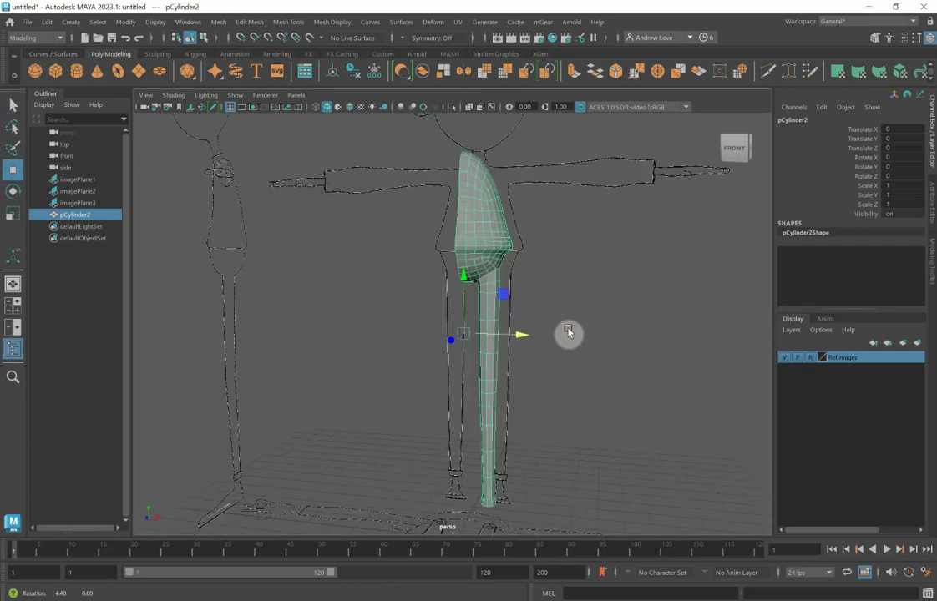
Mirror the half mesh across world X with Cut Geometry and merged border vertices, then reselect it
{"action": "left_click", "coordinate": [217, 24]}
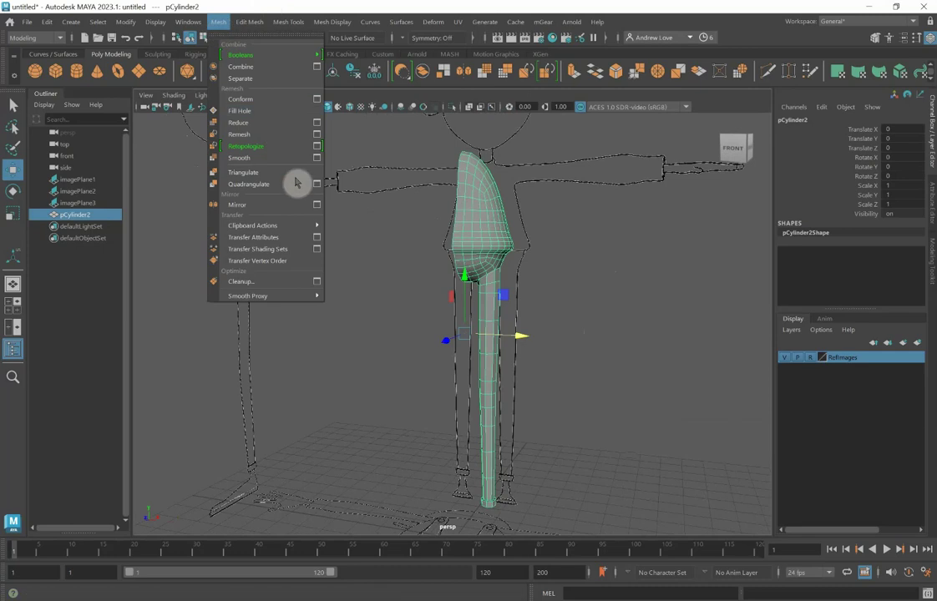
{"action": "left_click", "coordinate": [317, 206]}
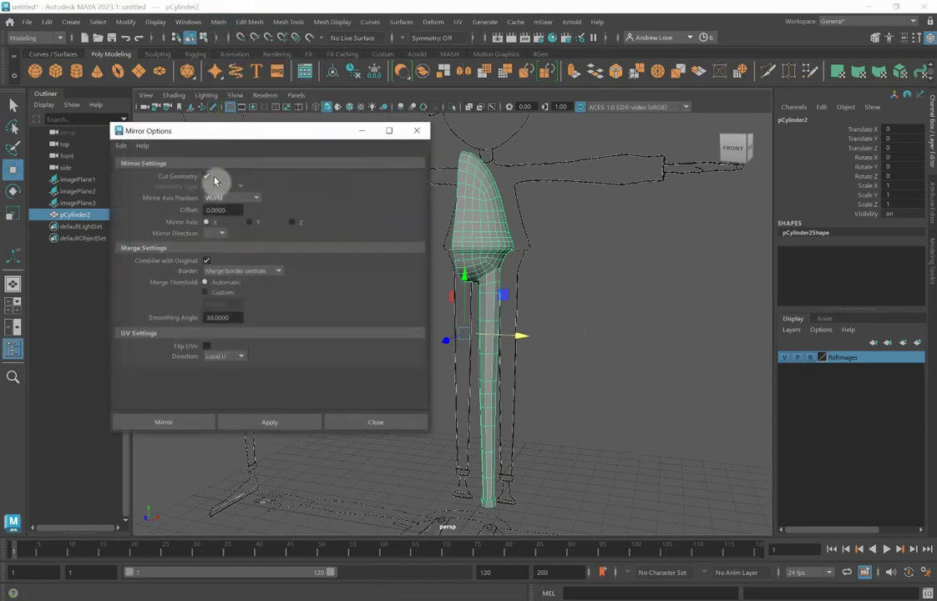
{"action": "left_click", "coordinate": [206, 176]}
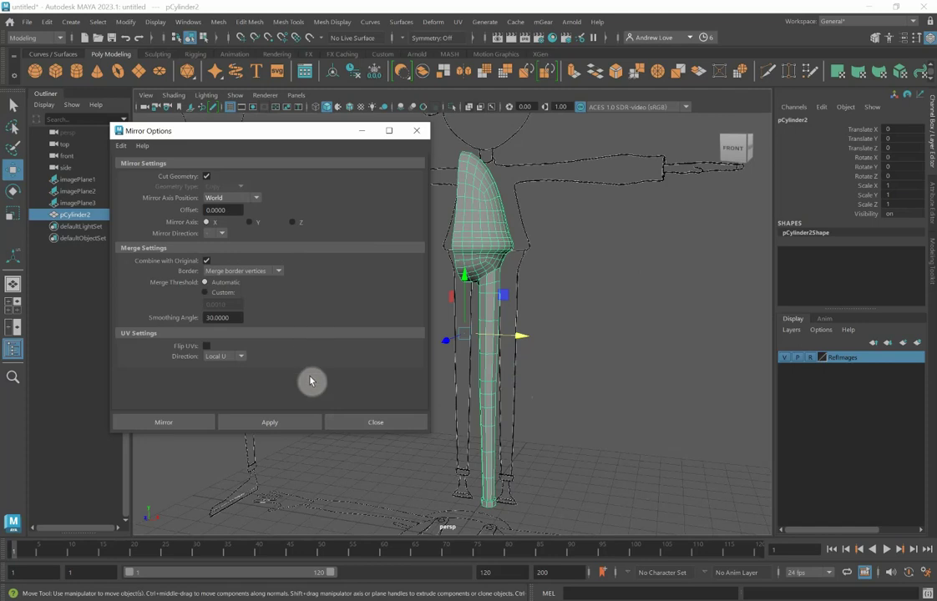
{"action": "left_click", "coordinate": [299, 422]}
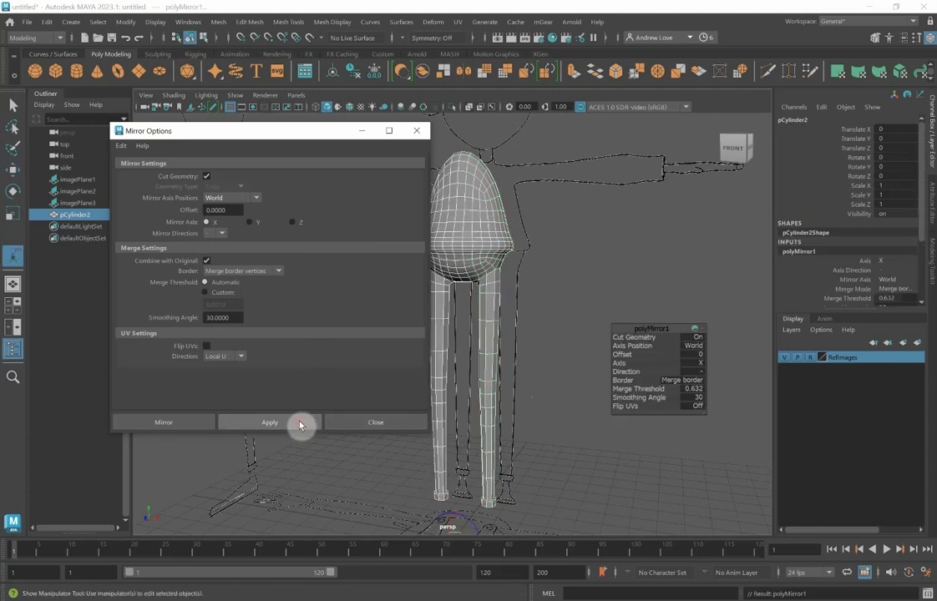
{"action": "left_click", "coordinate": [372, 423]}
{"action": "left_click", "coordinate": [476, 300]}
{"action": "left_click", "coordinate": [474, 244]}
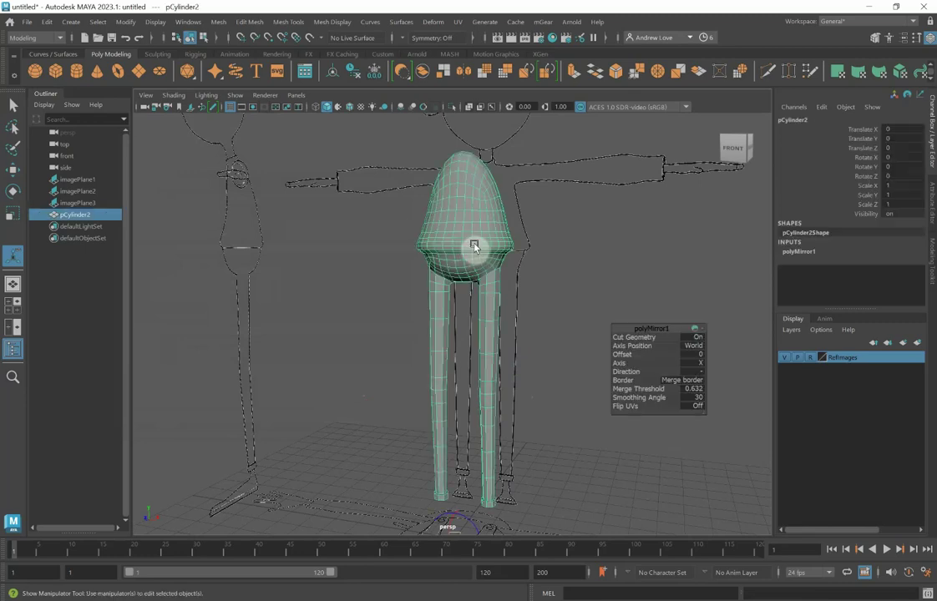
{"action": "left_click", "coordinate": [362, 288]}
{"action": "mouse_move", "coordinate": [339, 318]}
{"action": "left_mouse_down", "text": "alt"}
{"action": "mouse_move", "coordinate": [282, 323]}
{"action": "mouse_move", "coordinate": [482, 329]}
{"action": "mouse_move", "coordinate": [305, 327]}
{"action": "mouse_move", "coordinate": [322, 318]}
{"action": "left_mouse_up", "text": "alt"}
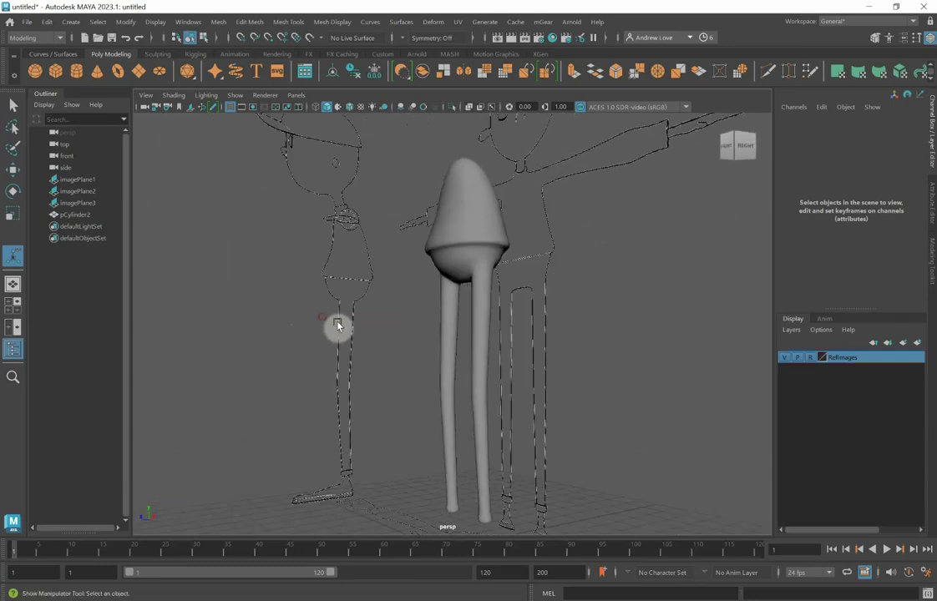
{"action": "right_click_drag", "start_coordinate": [337, 374], "coordinate": [363, 271], "text": "alt"}
{"action": "middle_click_drag", "start_coordinate": [495, 230], "coordinate": [491, 359], "text": "alt"}
{"action": "middle_click_drag", "start_coordinate": [362, 310], "coordinate": [334, 340], "text": "alt"}
{"action": "mouse_move", "coordinate": [334, 341]}
{"action": "left_mouse_down", "text": "alt"}
{"action": "mouse_move", "coordinate": [328, 299]}
{"action": "mouse_move", "coordinate": [350, 332]}
{"action": "left_mouse_up", "text": "alt"}
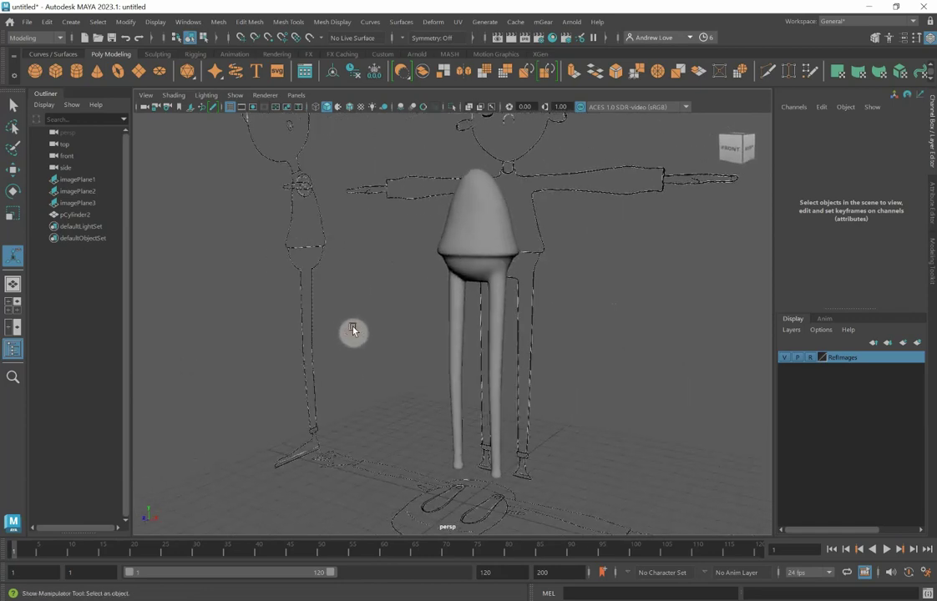